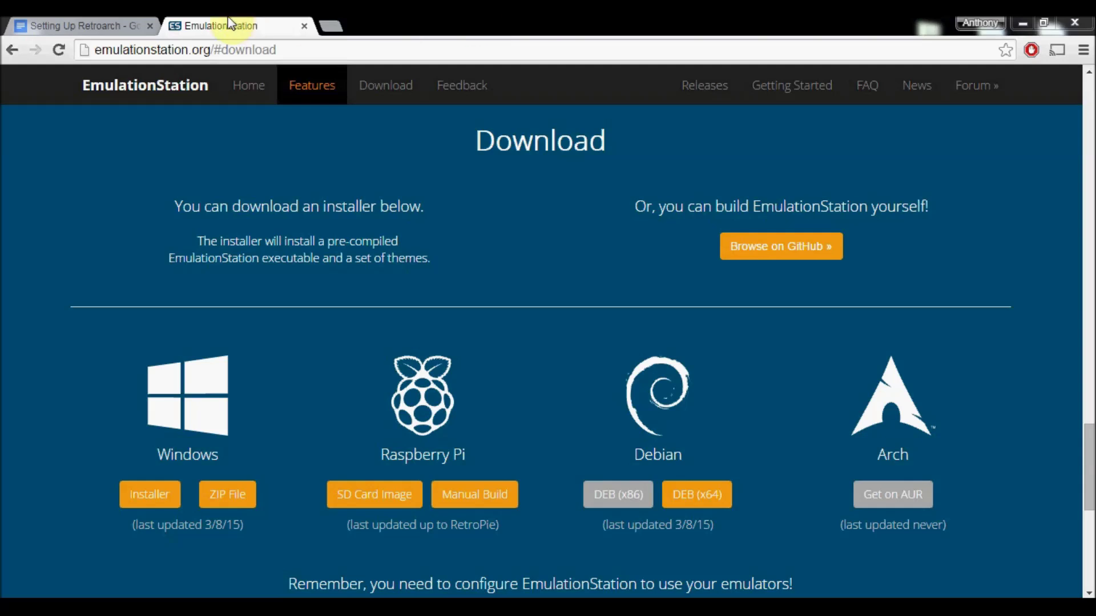
# Step: Download the Windows installer for EmulationStation from emulationstation.org
pyautogui.click(151, 502)
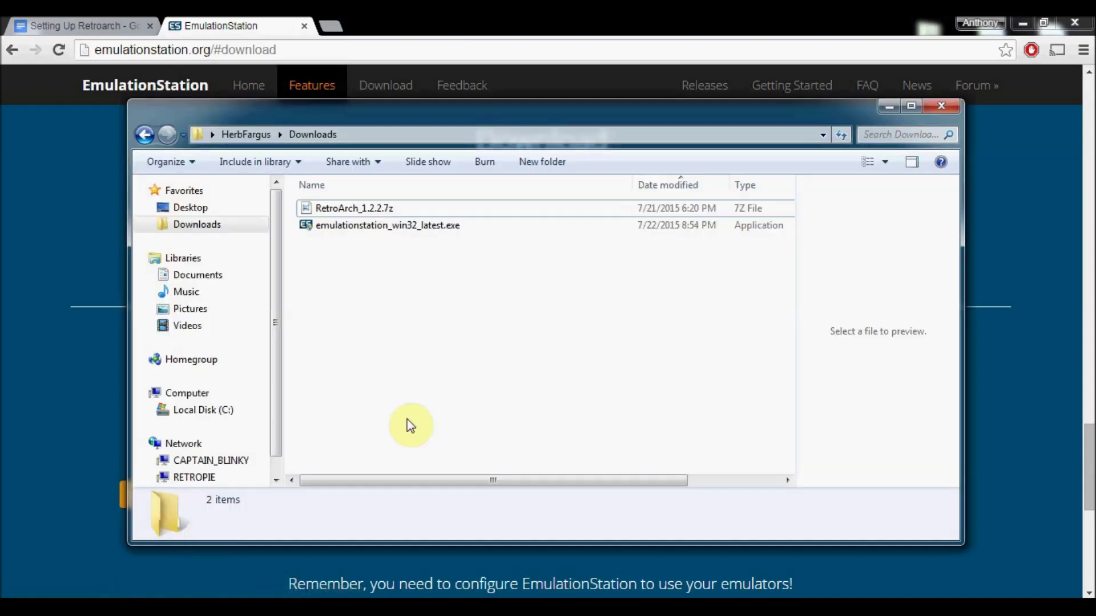
# Step: Install EmulationStation with all components checked and the default location and shortcuts folder
pyautogui.doubleClick(427, 225)
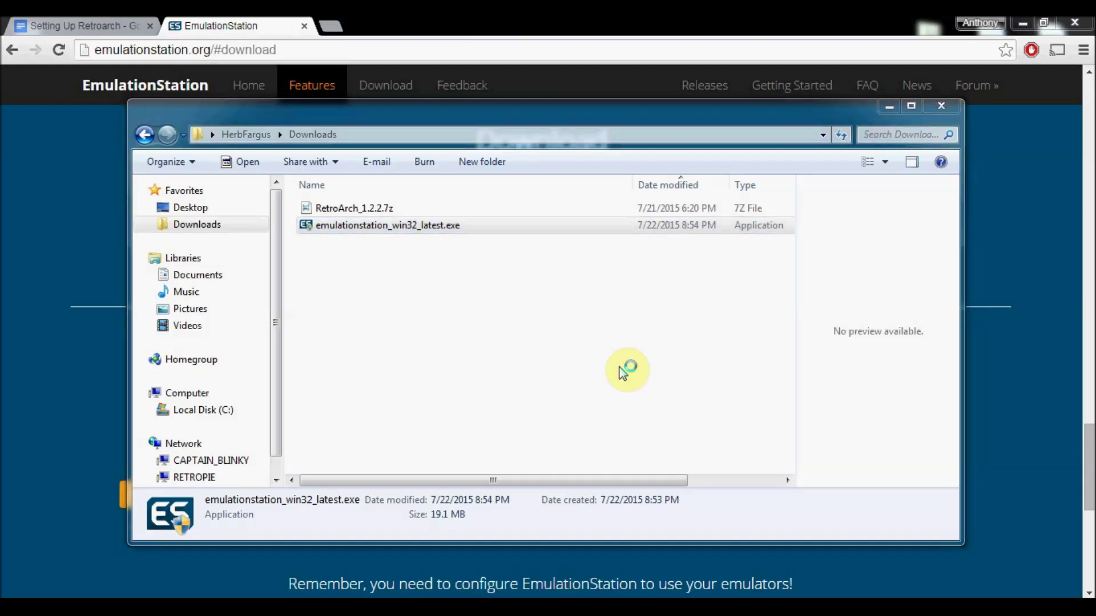
pyautogui.click(632, 444)
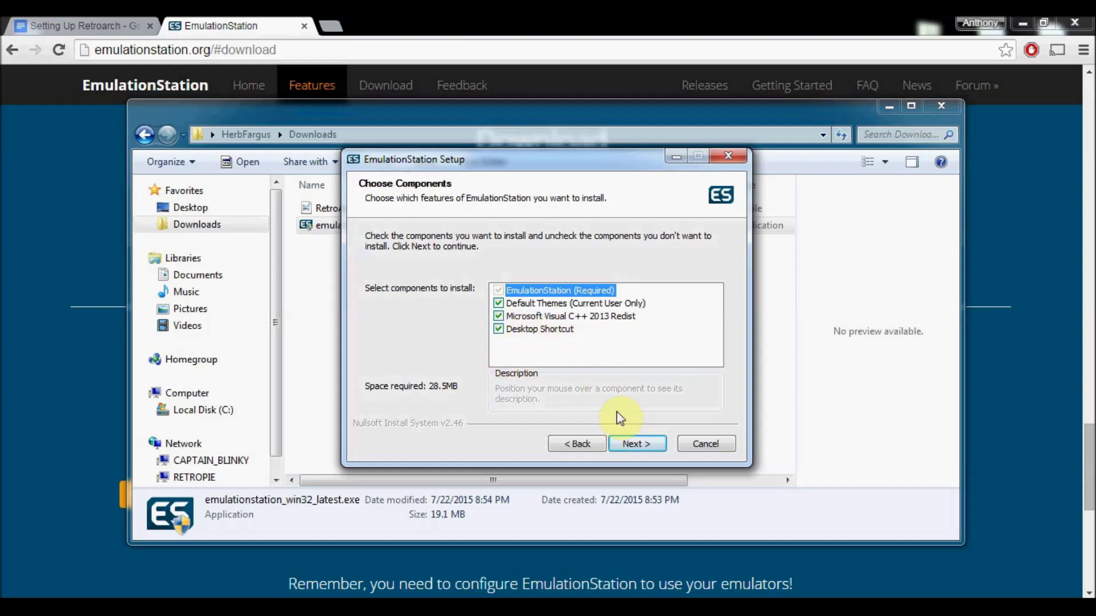
pyautogui.click(633, 441)
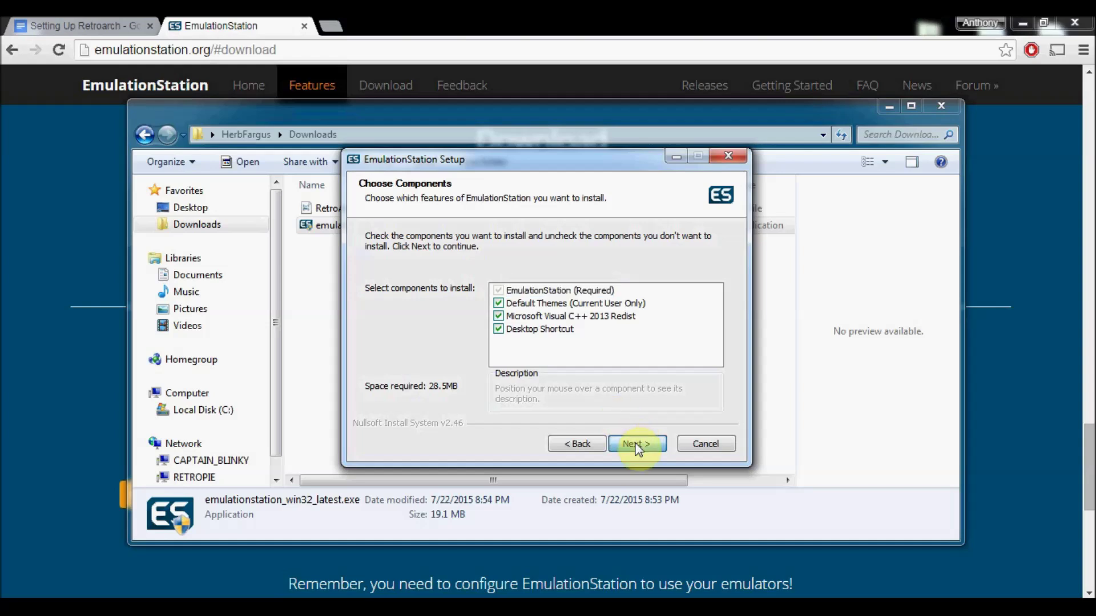
pyautogui.click(636, 445)
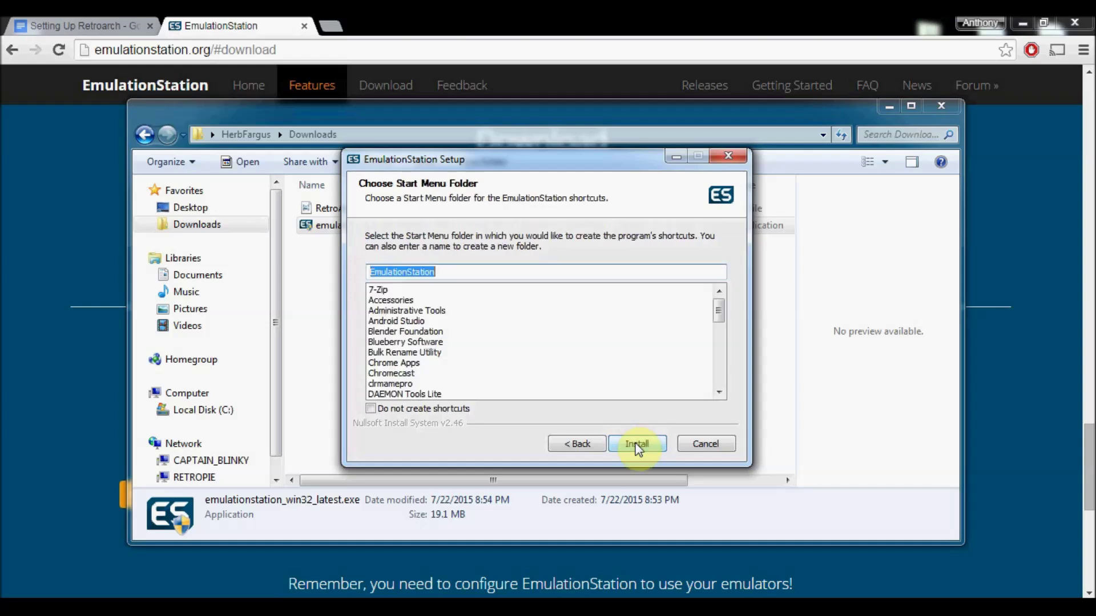
pyautogui.click(635, 445)
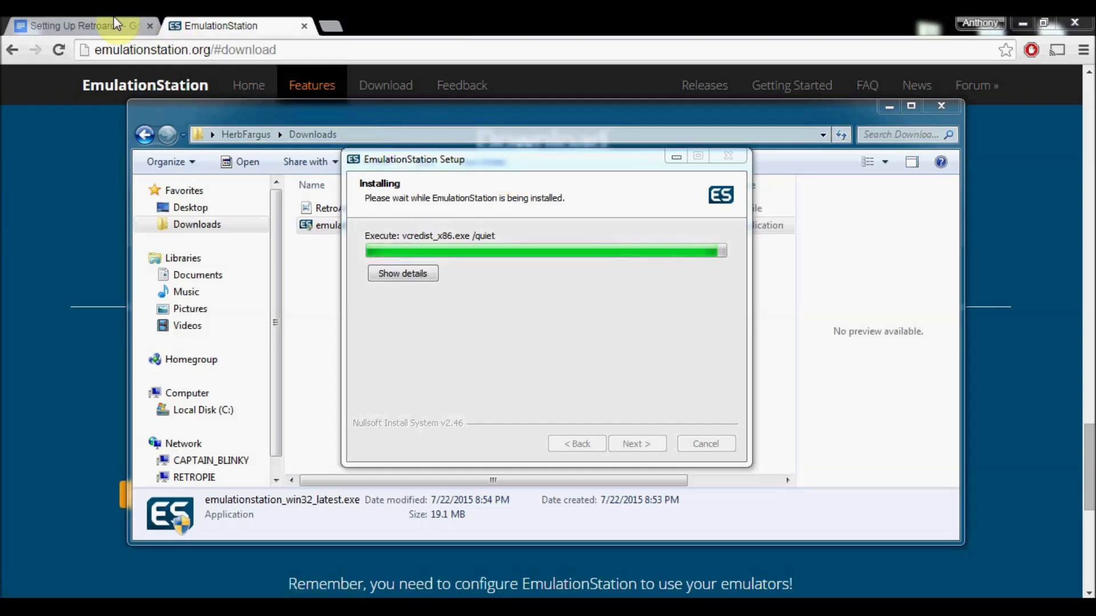
pyautogui.click(79, 26)
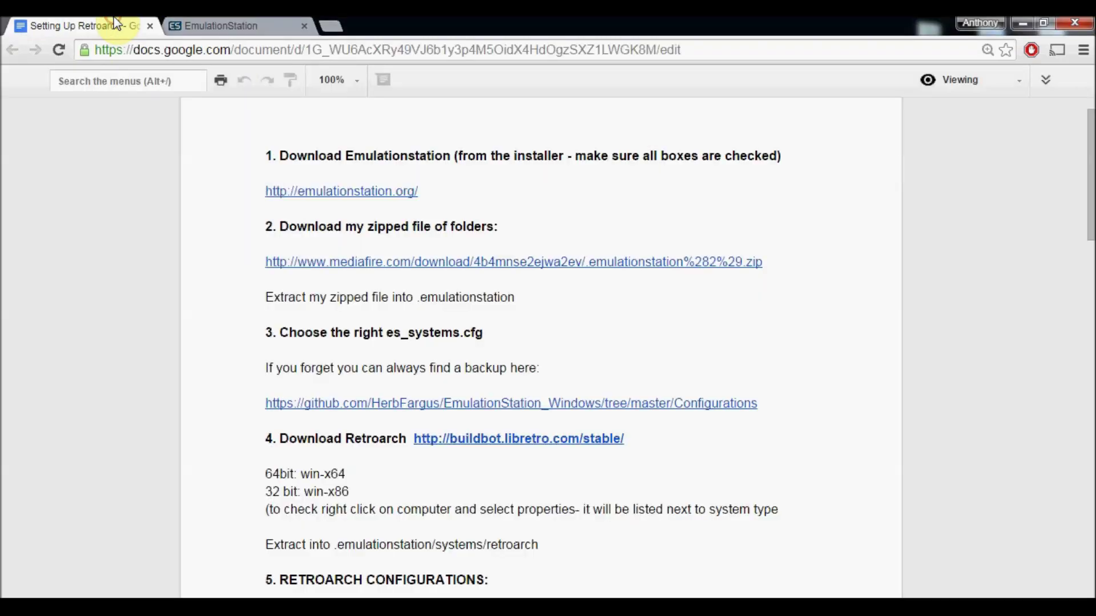
# Step: Download the .emulationstation(2) zip from the guide's MediaFire link into Downloads
pyautogui.rightClick(444, 273)
pyautogui.click(470, 285)
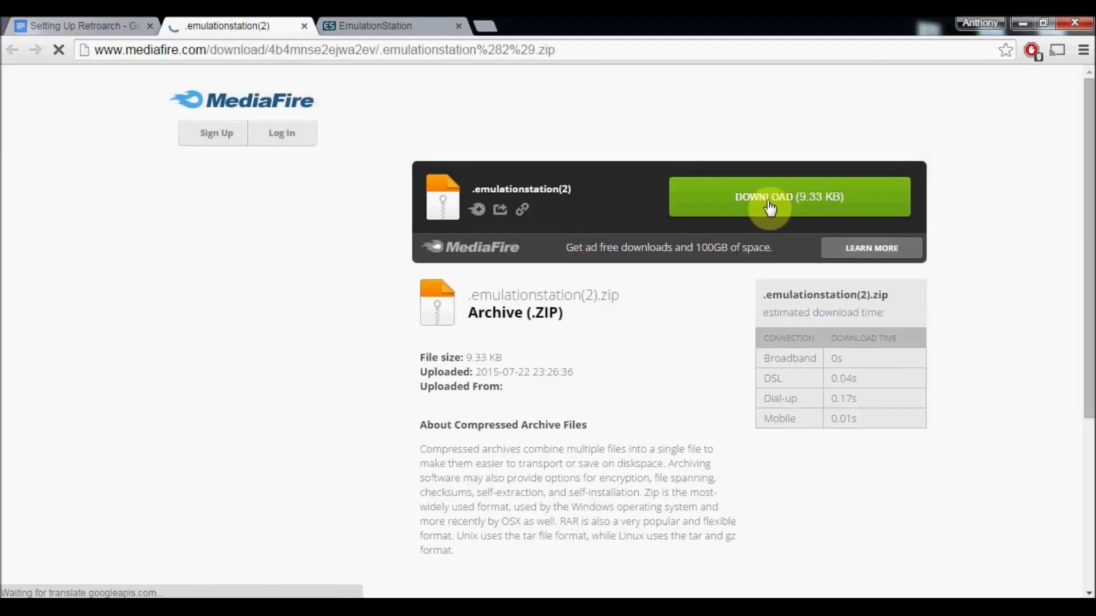
pyautogui.click(768, 203)
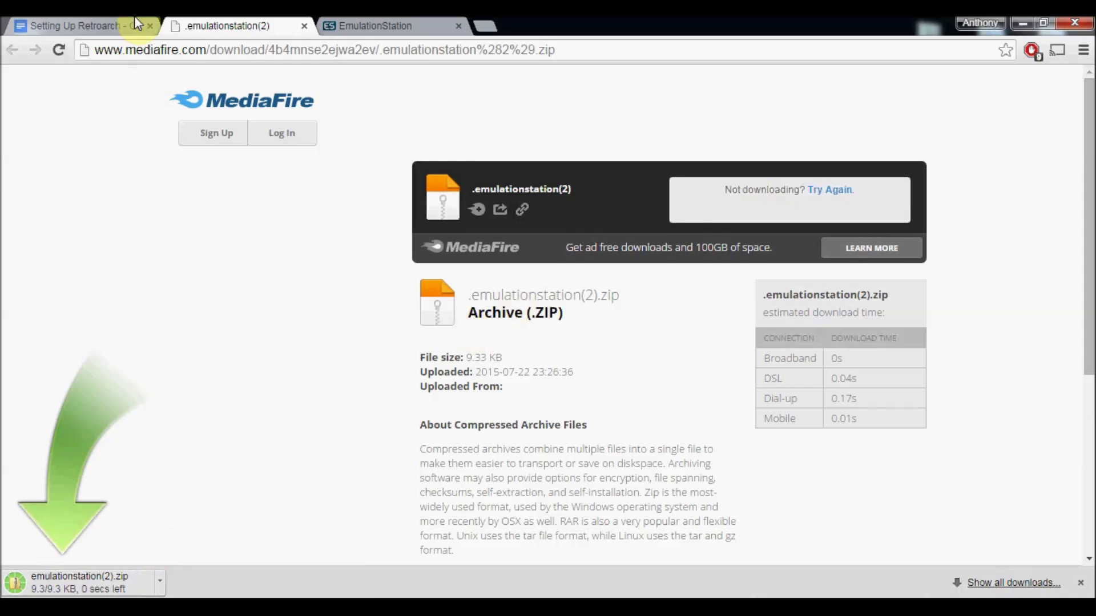
pyautogui.click(184, 606)
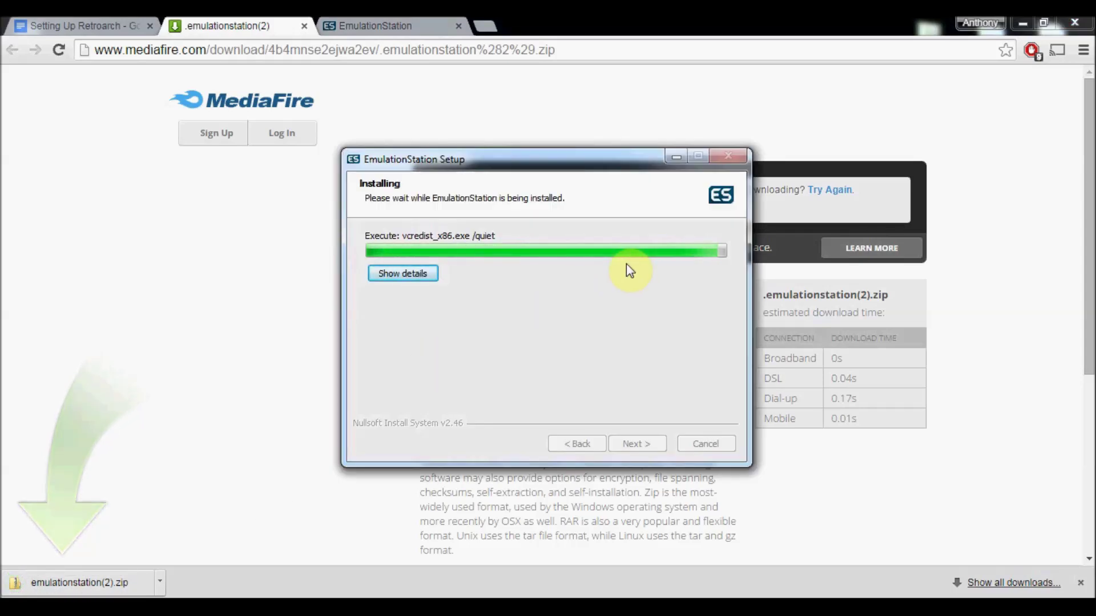
# Step: Let the EmulationStation installation complete and close the setup wizard with Finish
pyautogui.moveTo(587, 162); pyautogui.dragTo(590, 149)
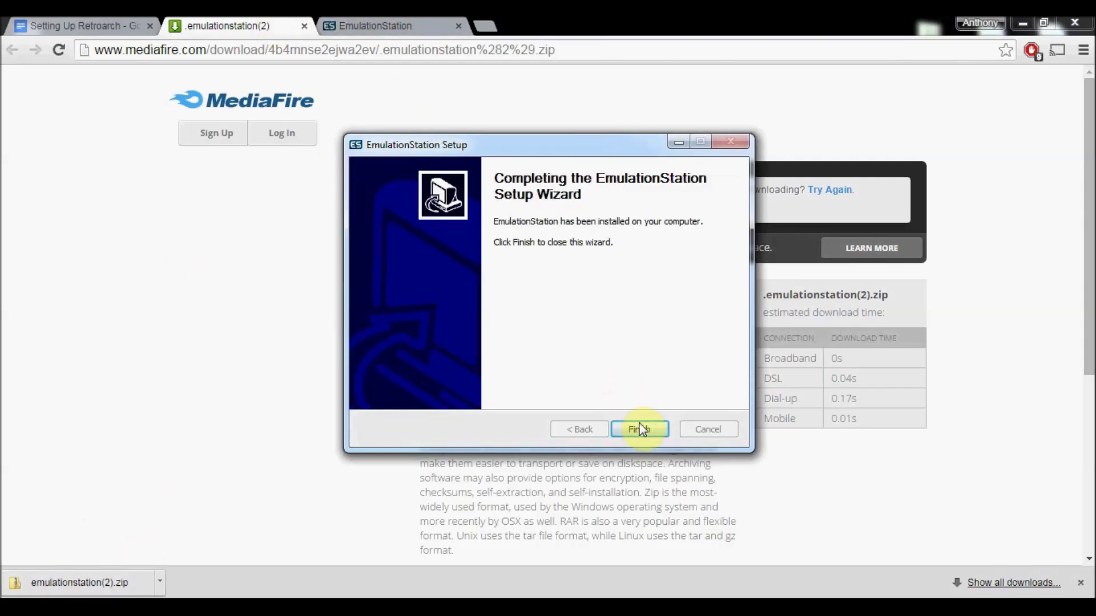
pyautogui.click(641, 434)
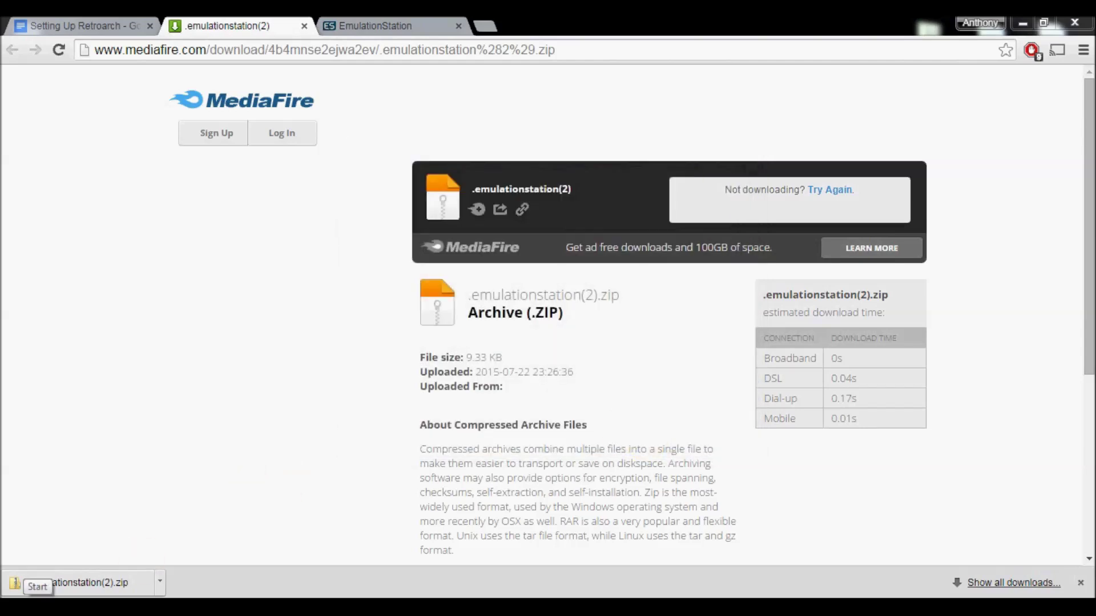
pyautogui.click(17, 606)
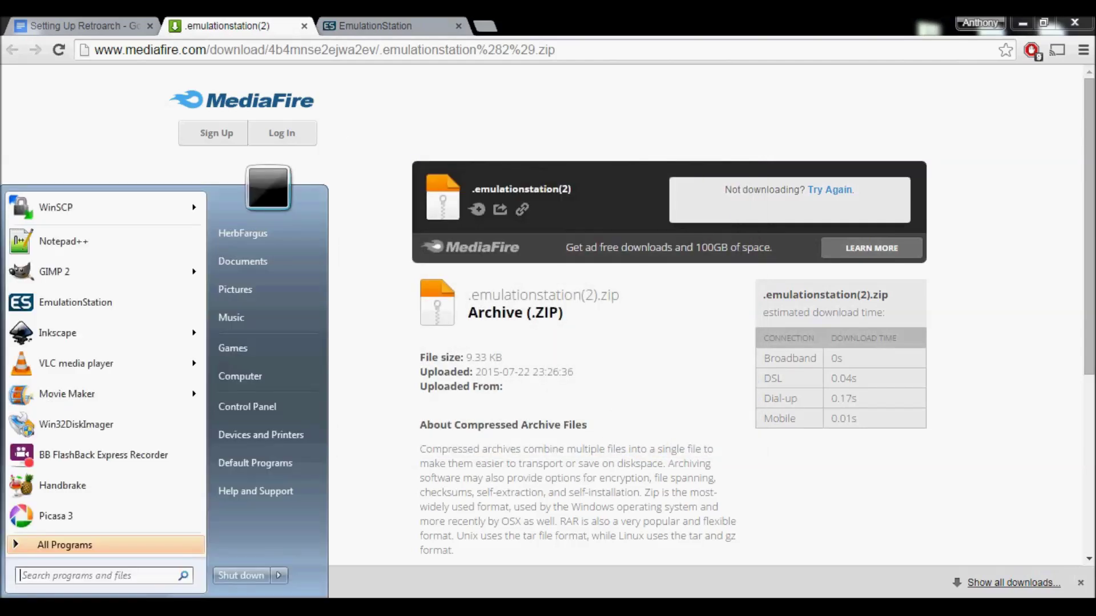
# Step: Open the user's .emulationstation folder and place the Downloads window beside it
pyautogui.click(256, 234)
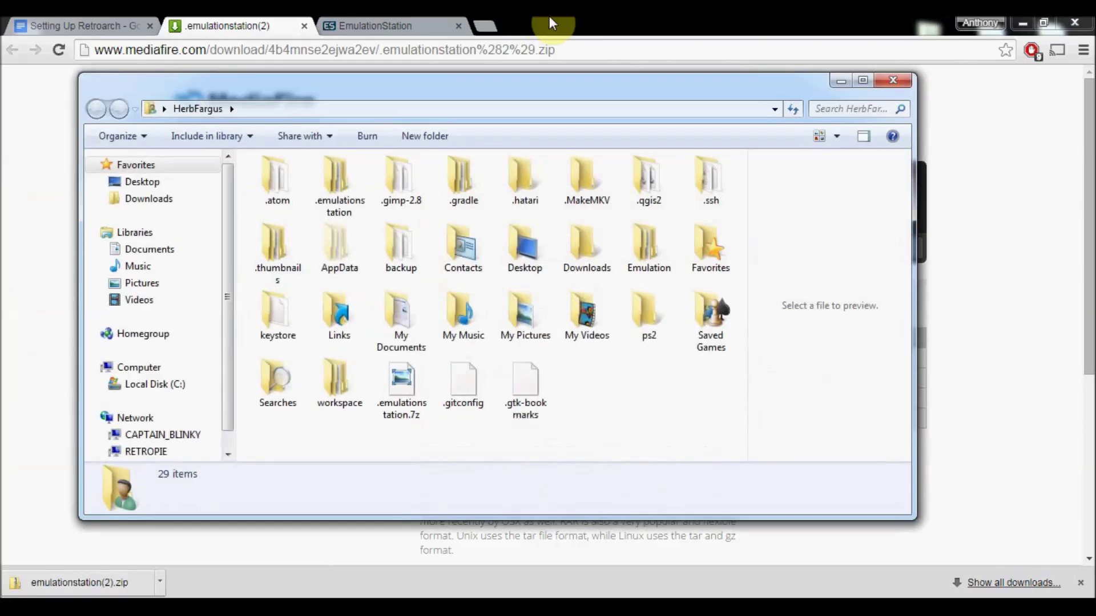
pyautogui.doubleClick(333, 190)
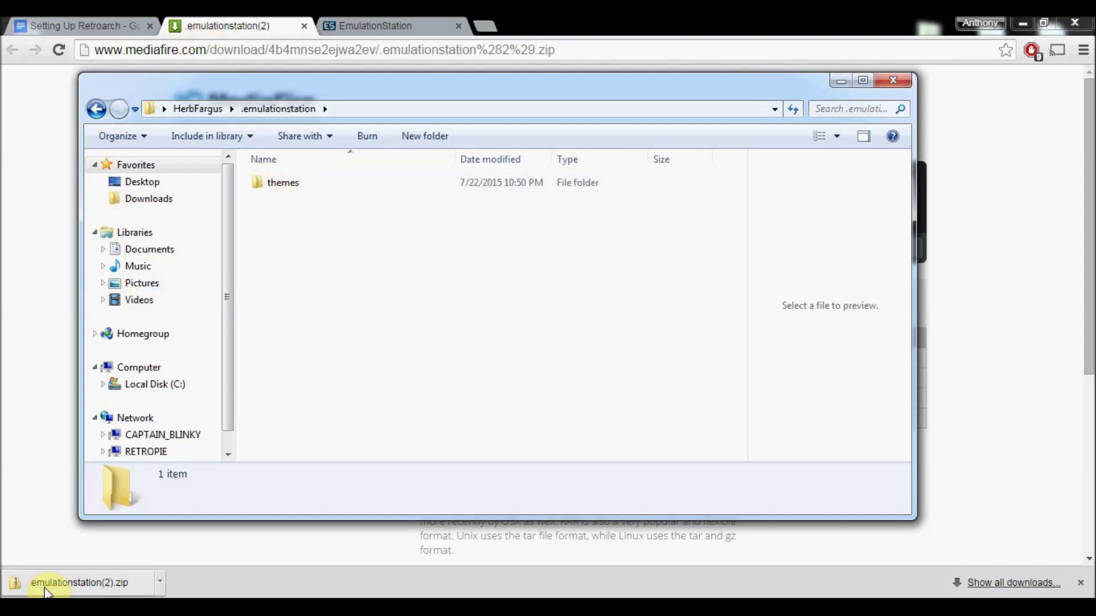
pyautogui.click(135, 556)
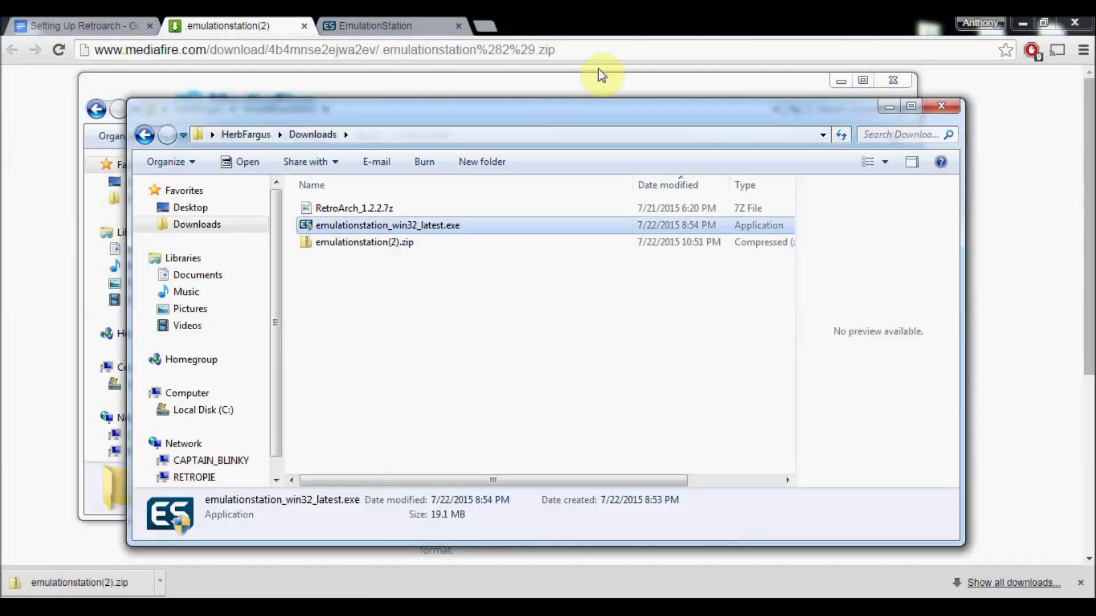
pyautogui.moveTo(592, 111); pyautogui.dragTo(765, 92)
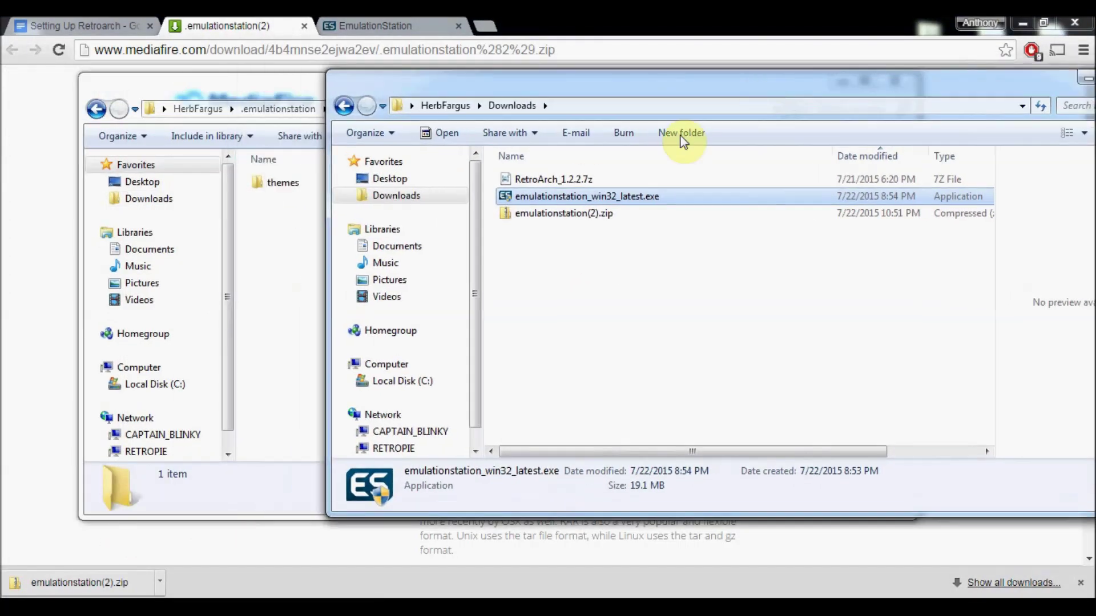
pyautogui.click(551, 212)
# Step: Extract emulationstation(2).zip into Downloads with 7-Zip's Extract Here
pyautogui.rightClick(554, 215)
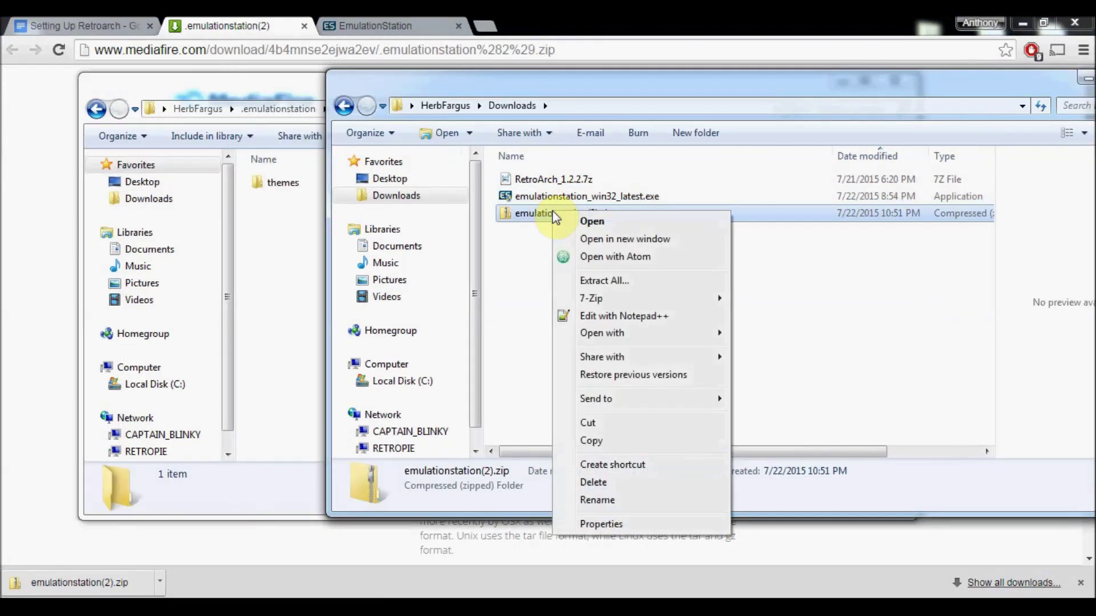
pyautogui.moveTo(634, 299)
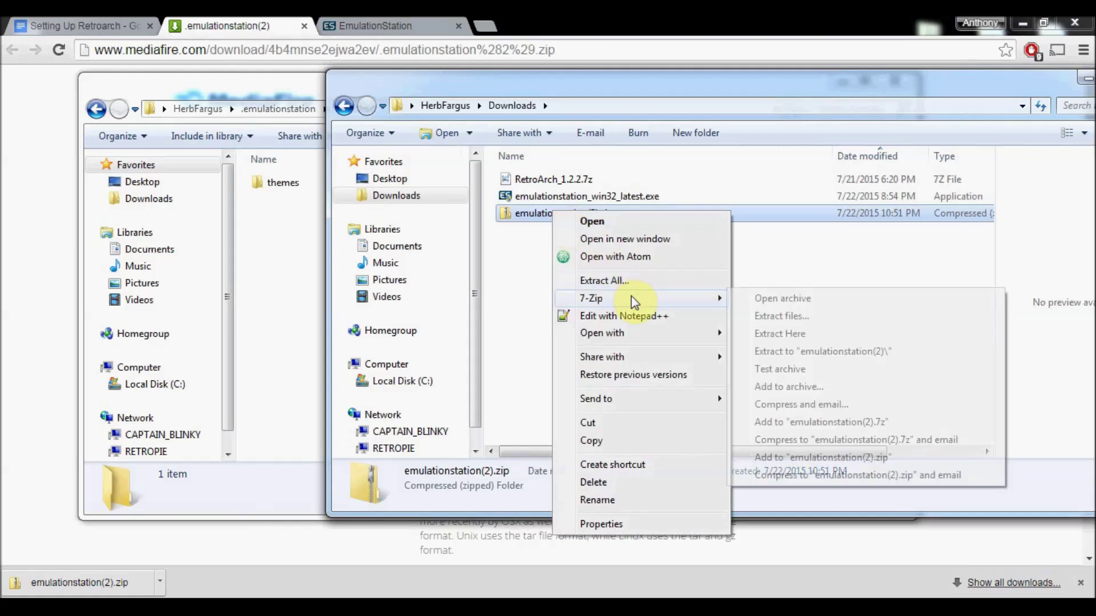
pyautogui.click(800, 334)
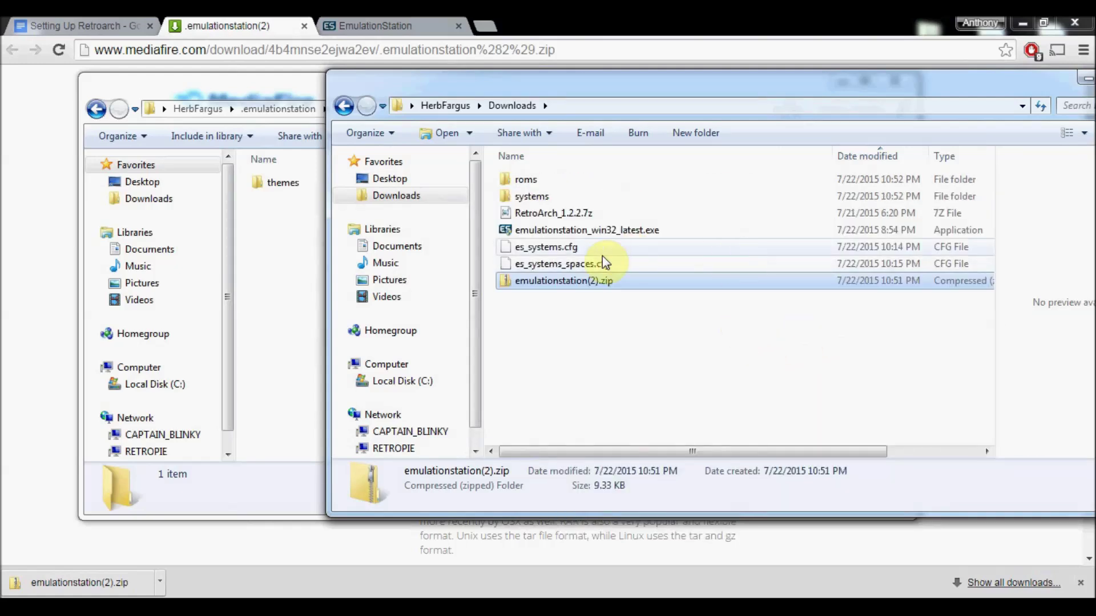
# Step: Extract the zip's contents into the .emulationstation folder using 7-Zip's Extract files
pyautogui.rightClick(537, 278)
pyautogui.moveTo(638, 364)
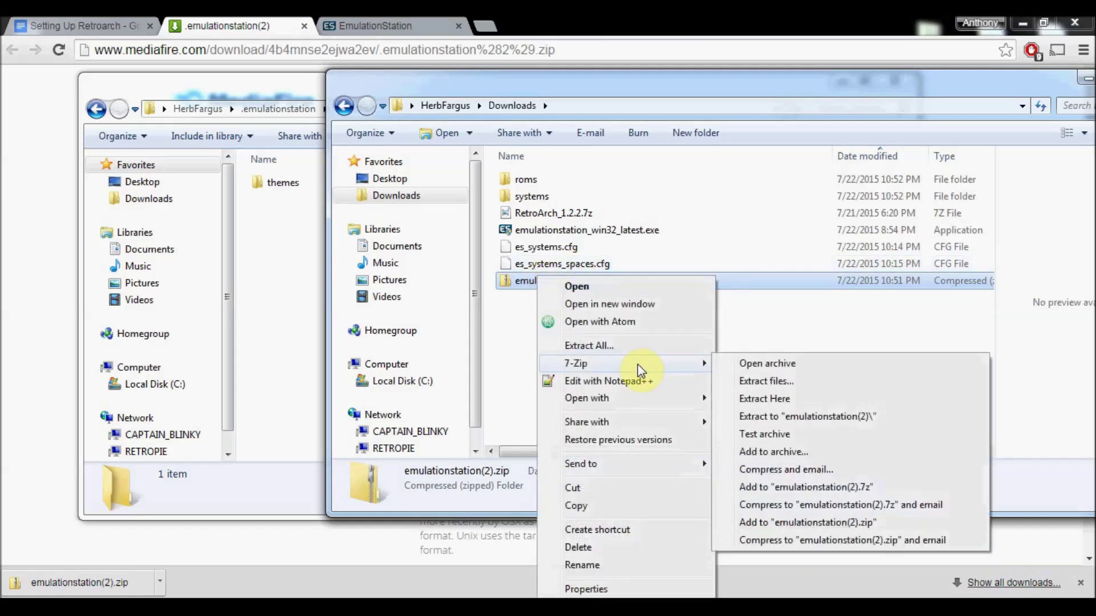
pyautogui.click(774, 379)
pyautogui.click(703, 257)
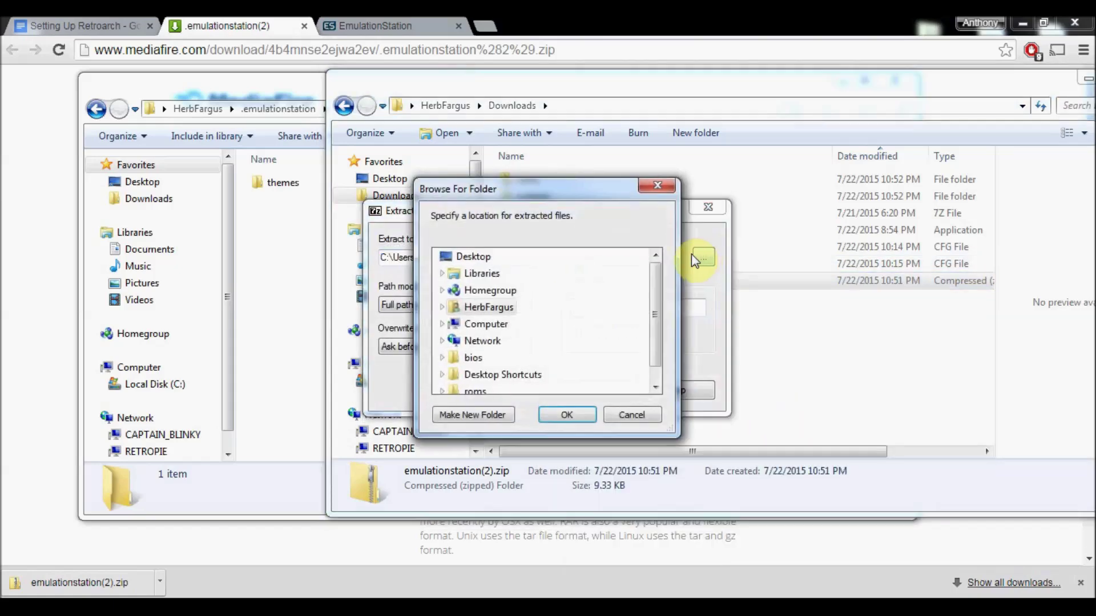
pyautogui.click(445, 308)
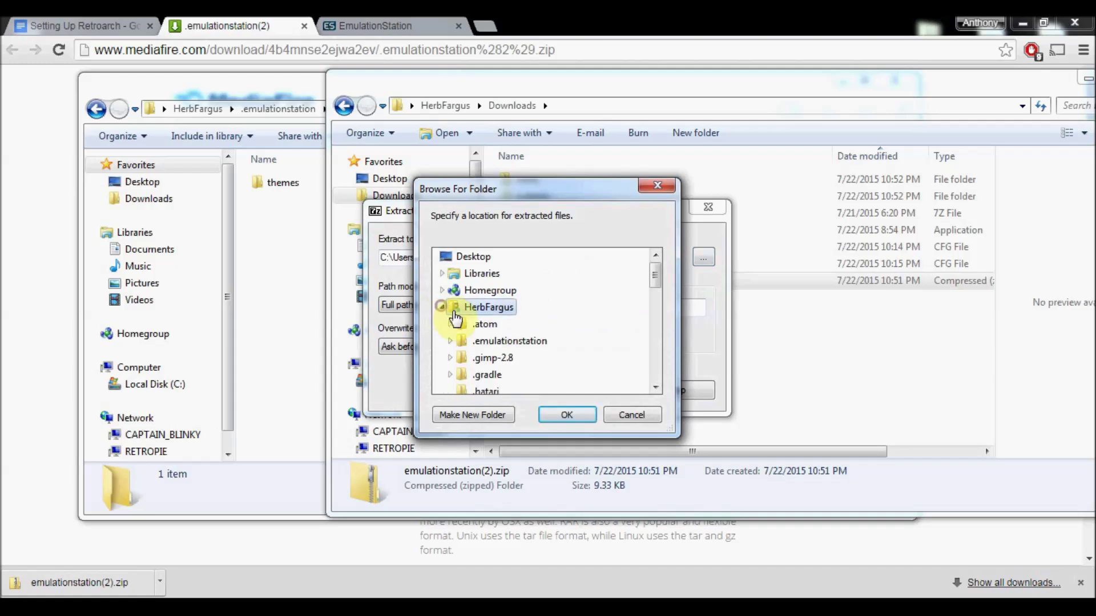
pyautogui.click(484, 343)
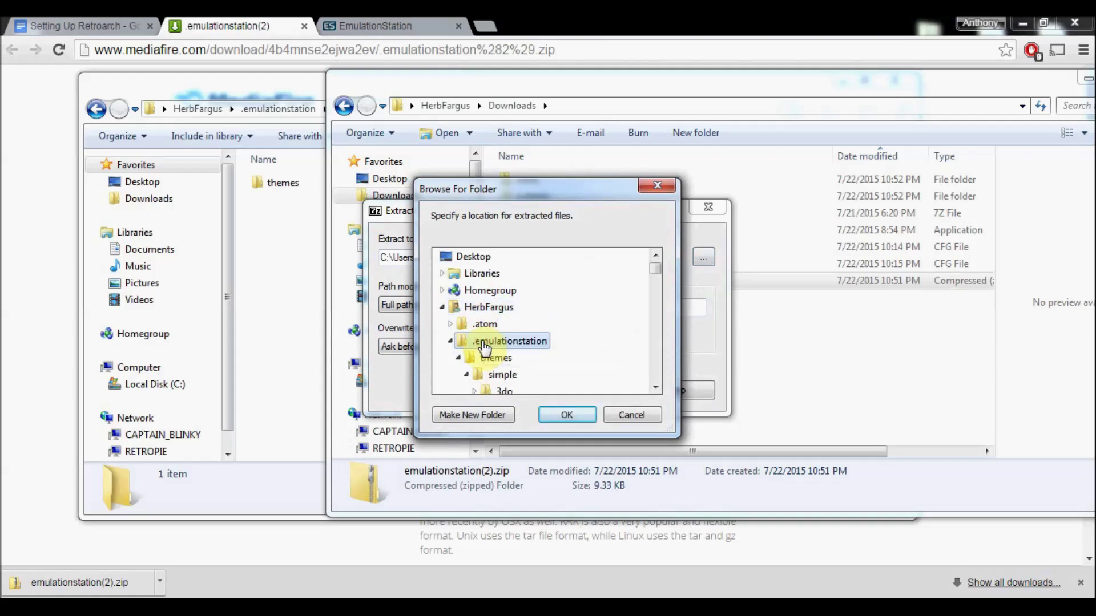
pyautogui.click(570, 417)
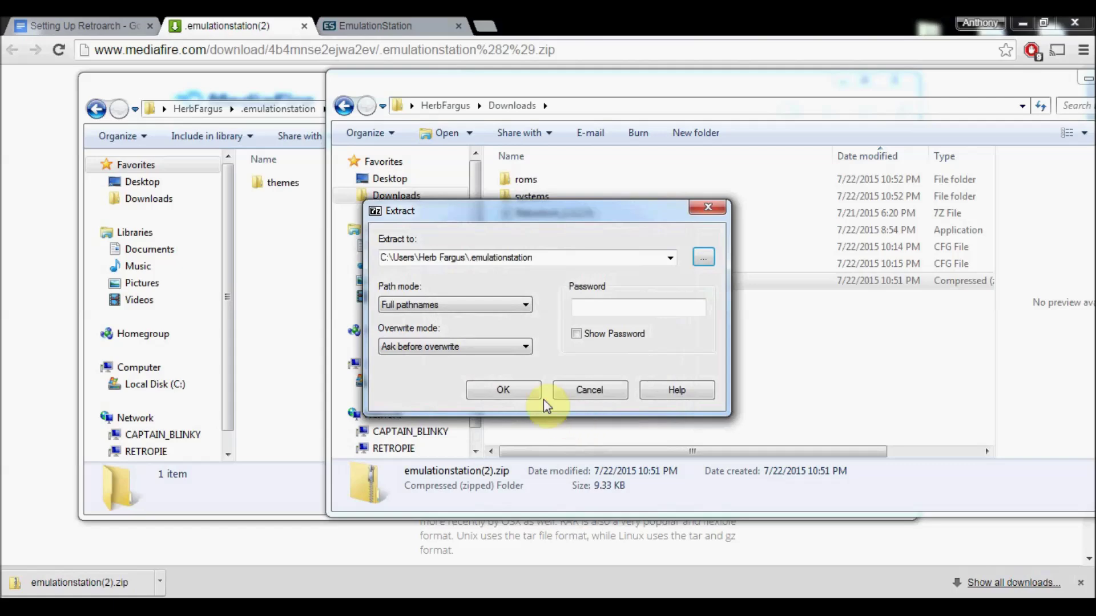
pyautogui.click(494, 389)
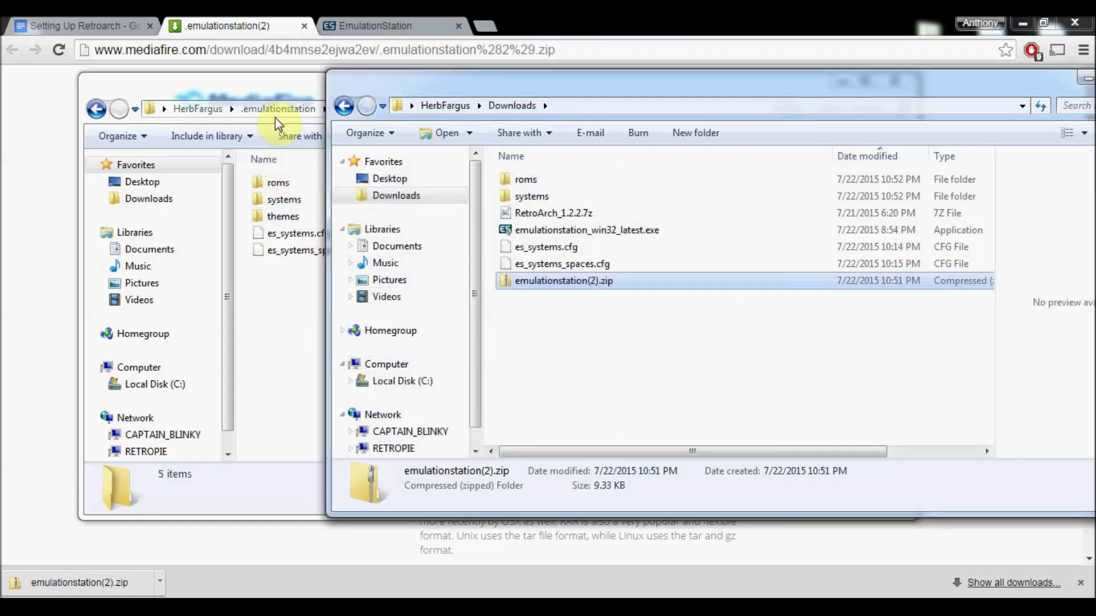
pyautogui.click(269, 90)
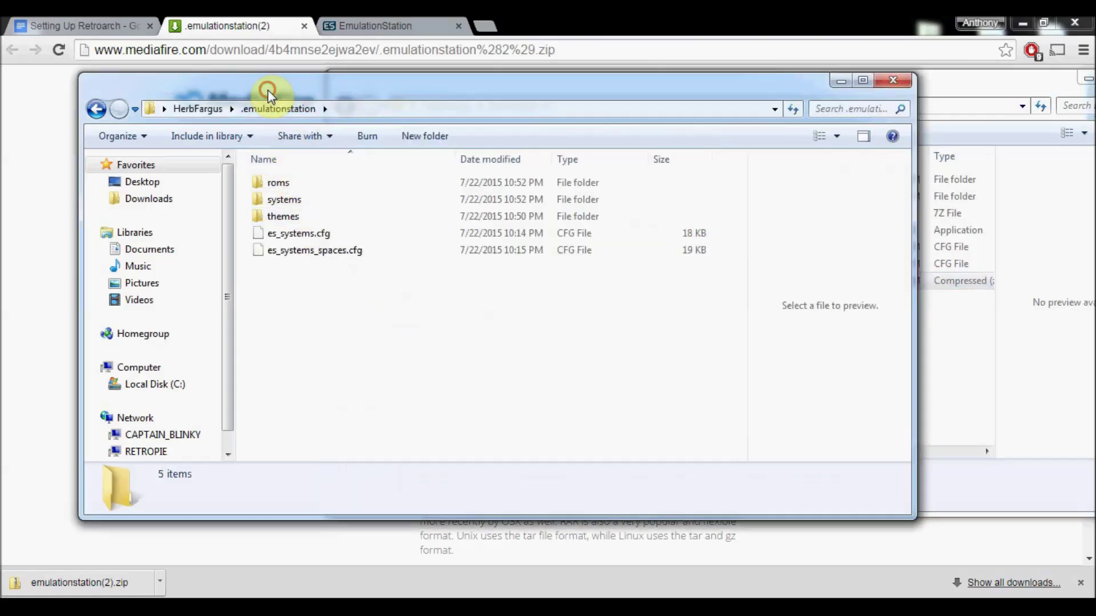
# Step: Browse through the roms folder's system subfolders, then return to .emulationstation
pyautogui.doubleClick(270, 182)
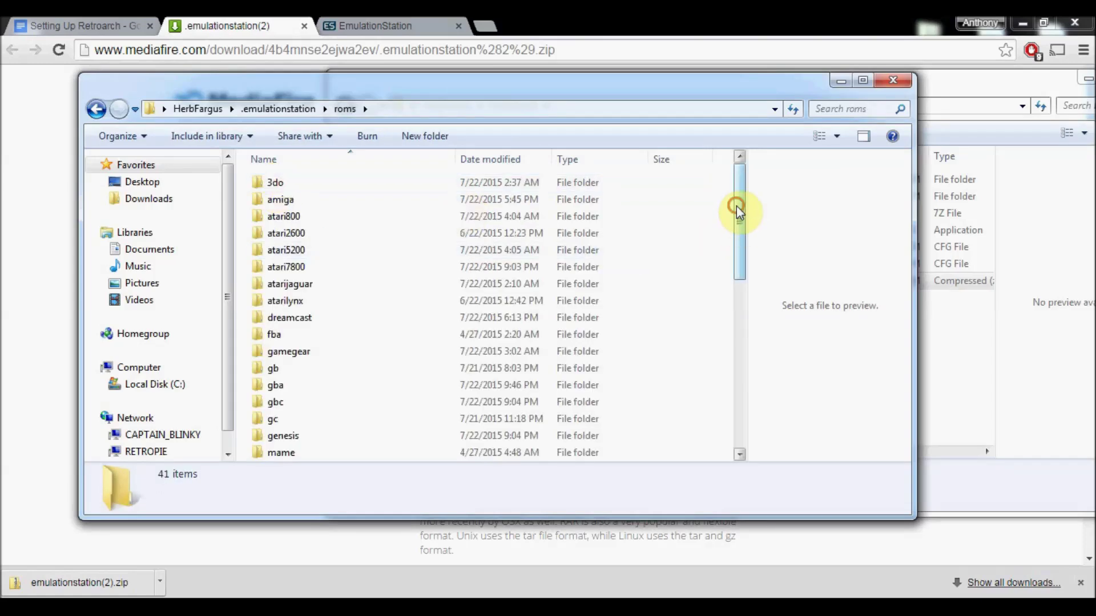
pyautogui.moveTo(736, 210)
pyautogui.mouseDown()
pyautogui.moveTo(736, 360)
pyautogui.moveTo(731, 221)
pyautogui.mouseUp()
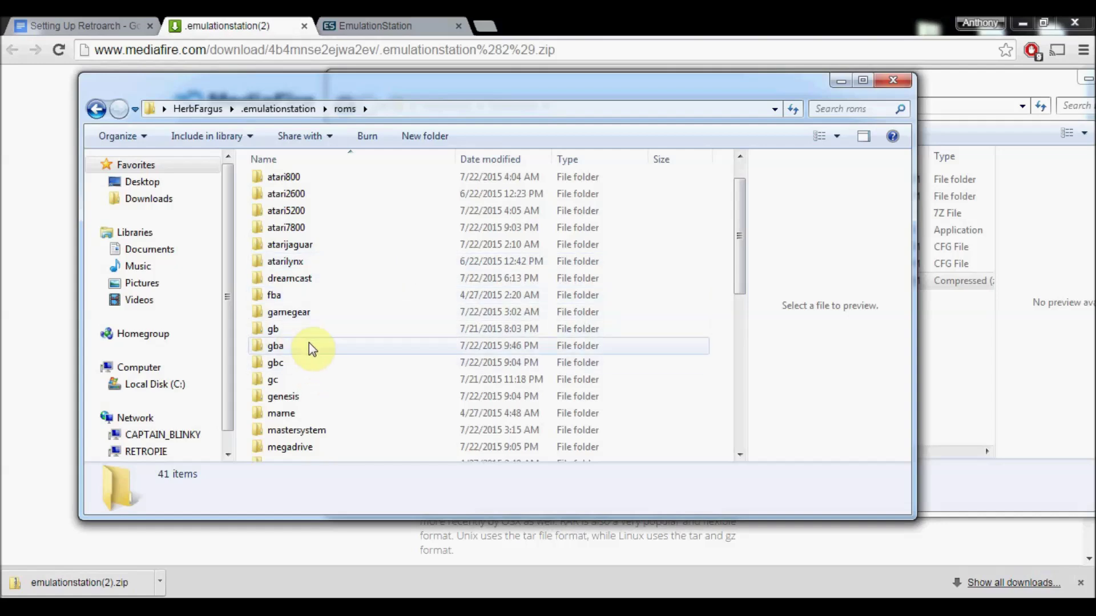
pyautogui.moveTo(269, 337)
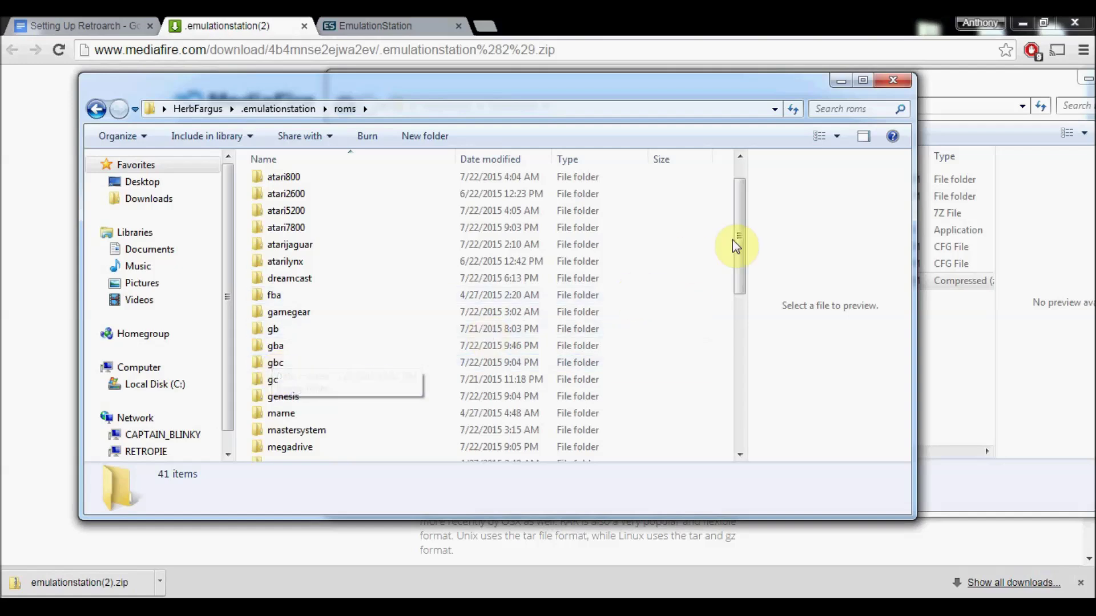
pyautogui.scroll(-1, 736, 239)
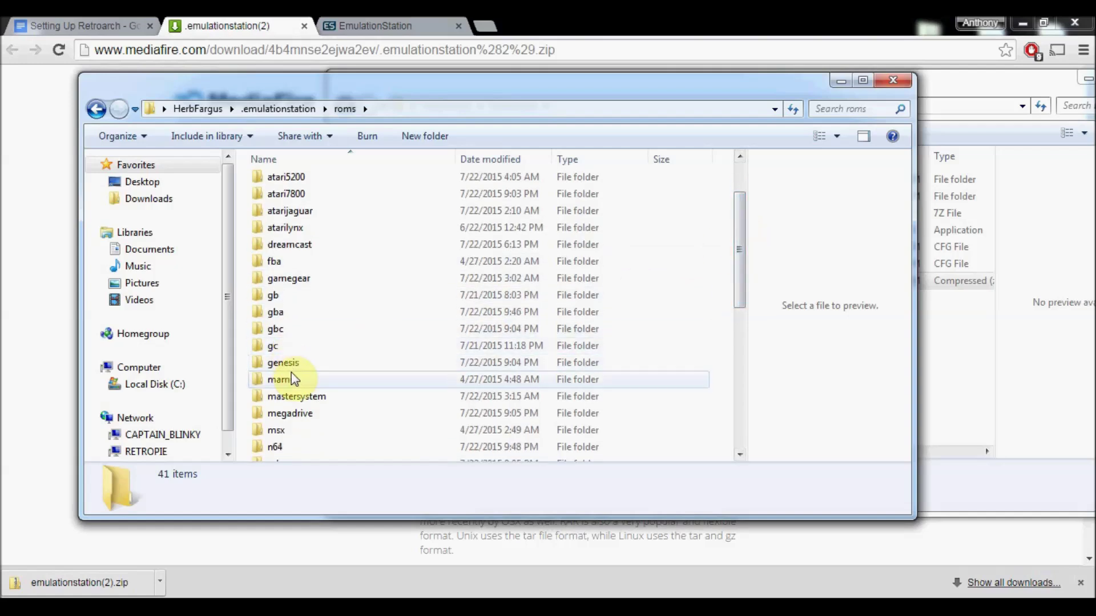
pyautogui.moveTo(735, 278); pyautogui.dragTo(739, 322)
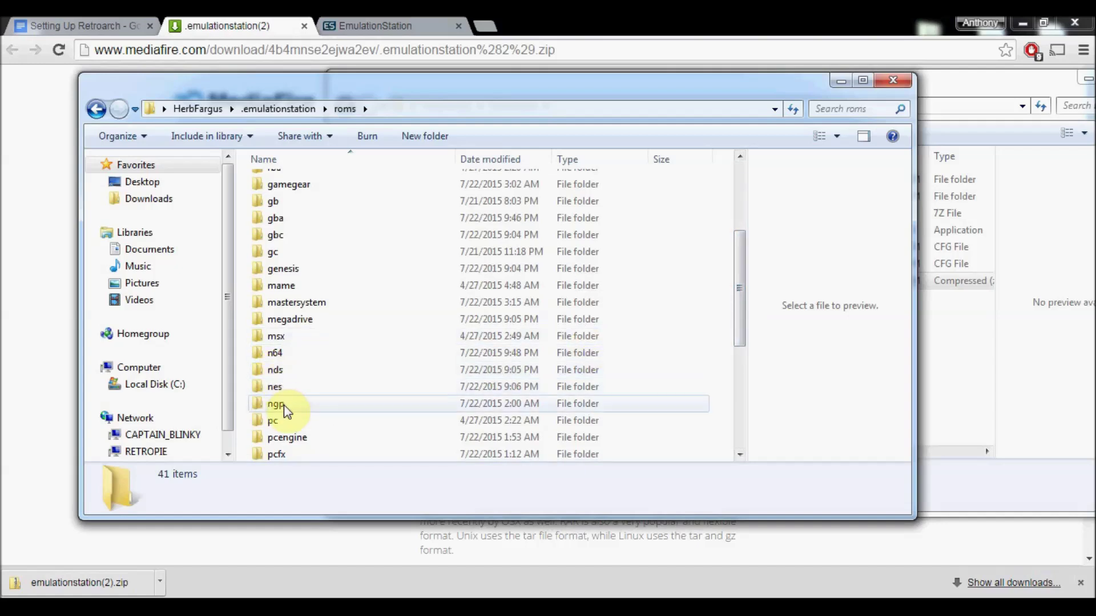
pyautogui.moveTo(737, 310); pyautogui.dragTo(739, 369)
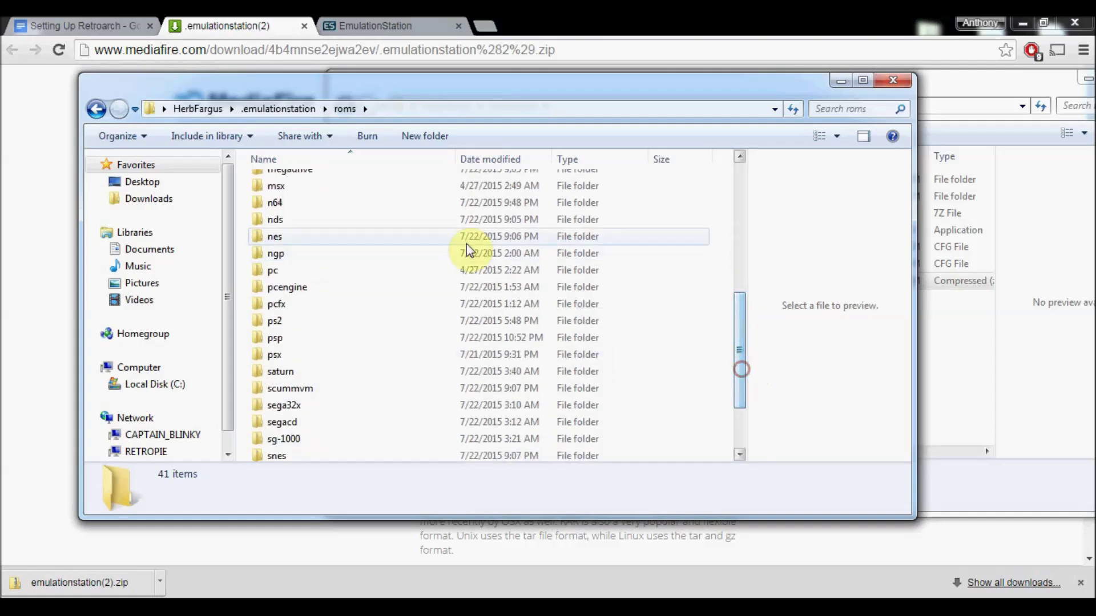
pyautogui.click(282, 109)
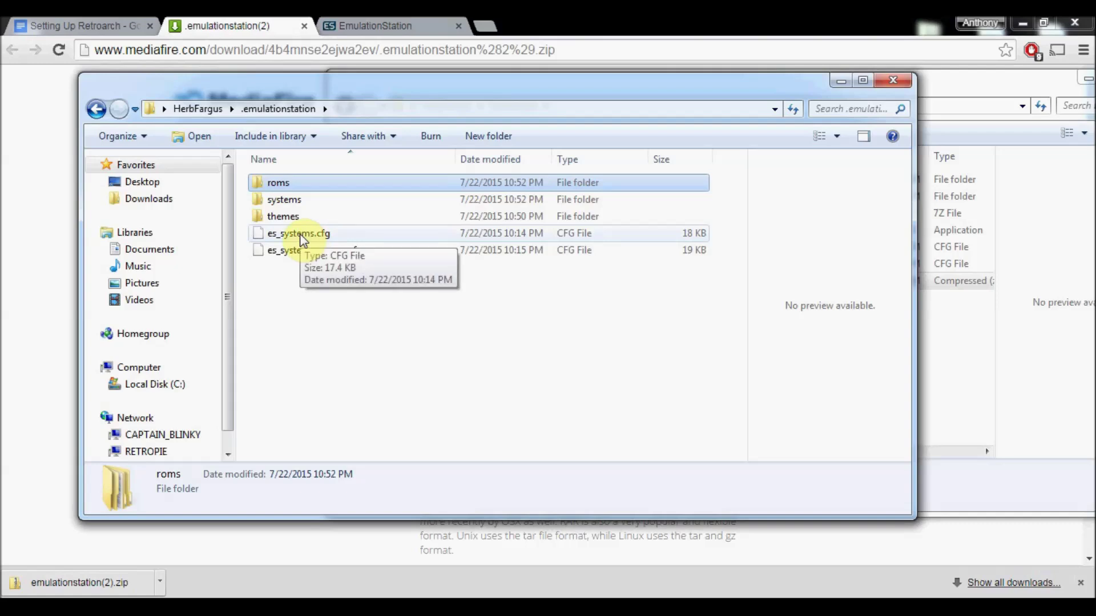
# Step: Open es_systems.cfg in Notepad++ using Edit with Notepad++
pyautogui.rightClick(300, 235)
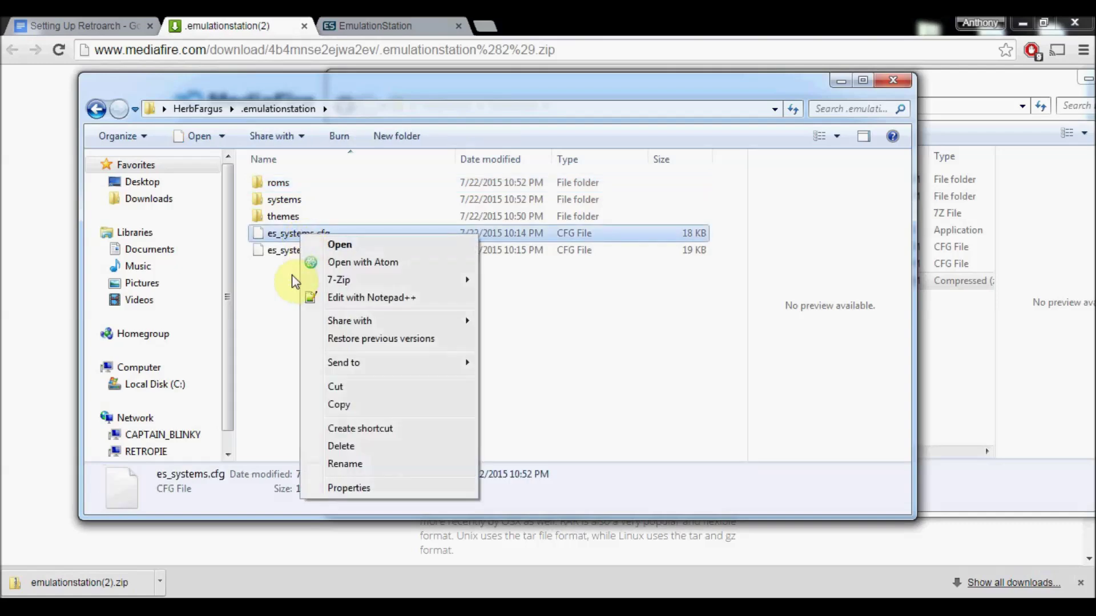
pyautogui.click(371, 299)
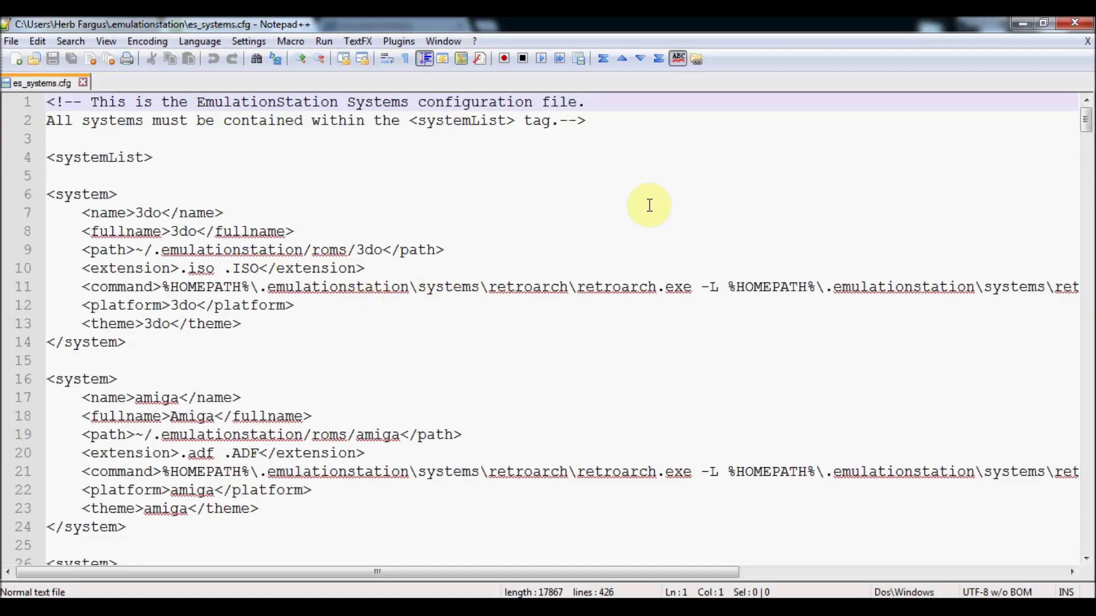
pyautogui.moveTo(140, 342); pyautogui.dragTo(28, 203)
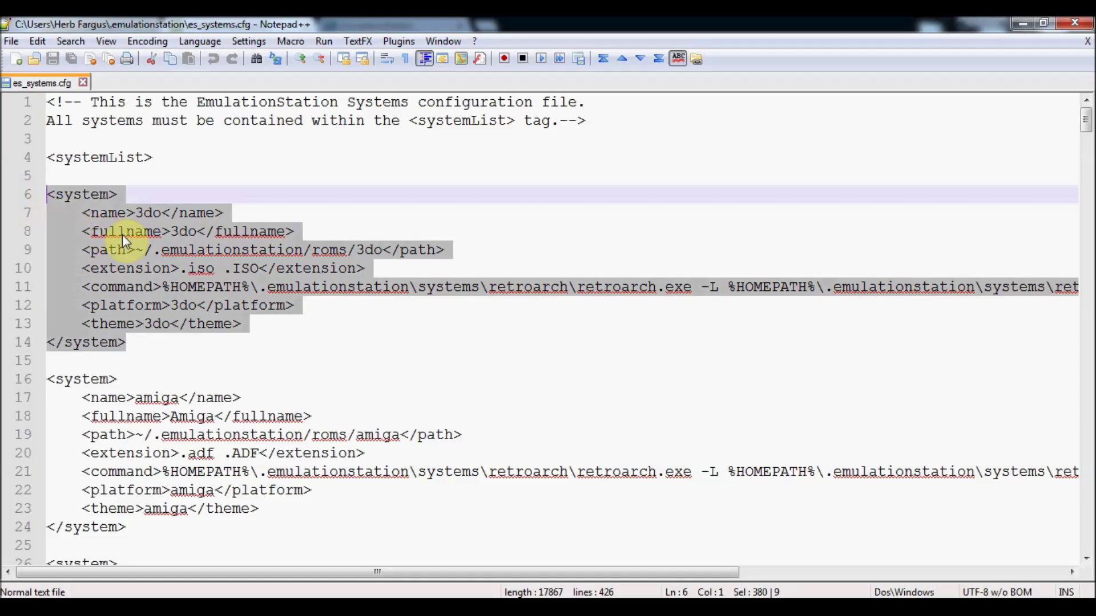
pyautogui.click(199, 342)
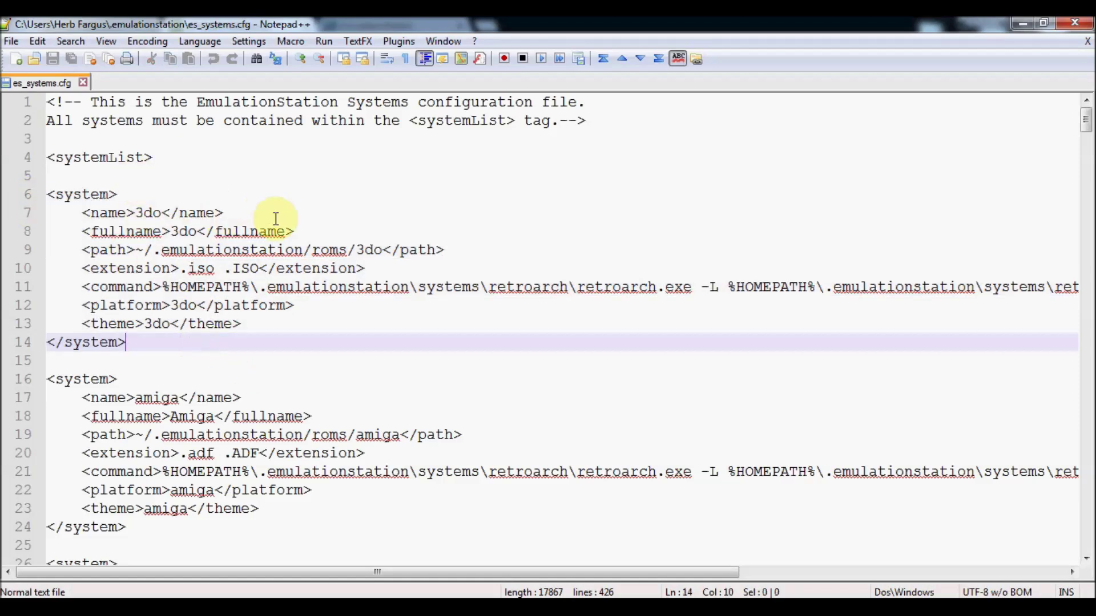
pyautogui.doubleClick(177, 231)
pyautogui.click(179, 231)
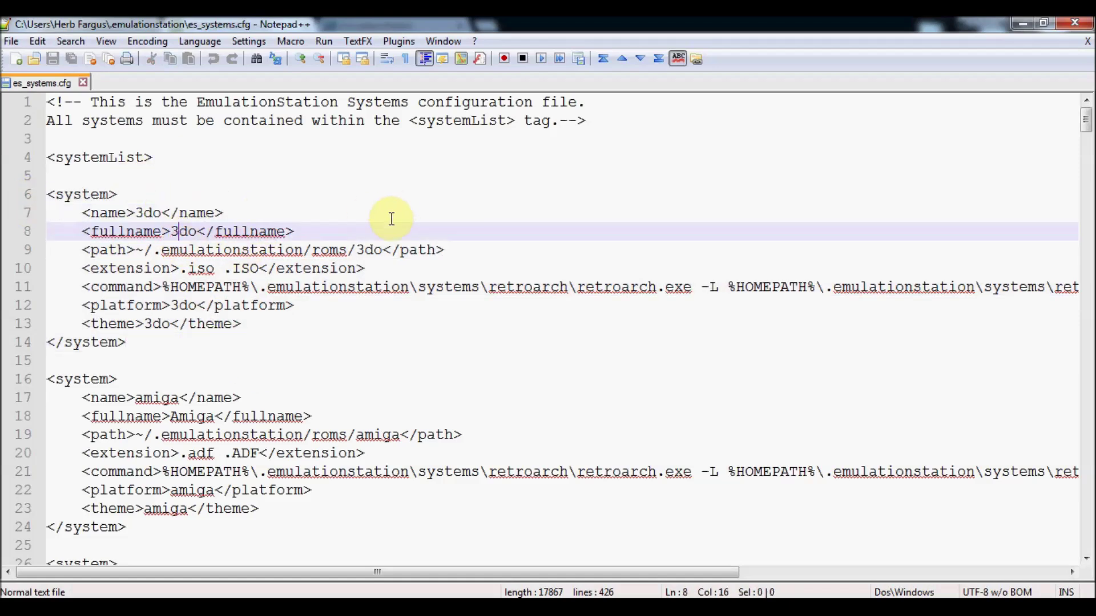
pyautogui.moveTo(382, 251); pyautogui.dragTo(140, 258)
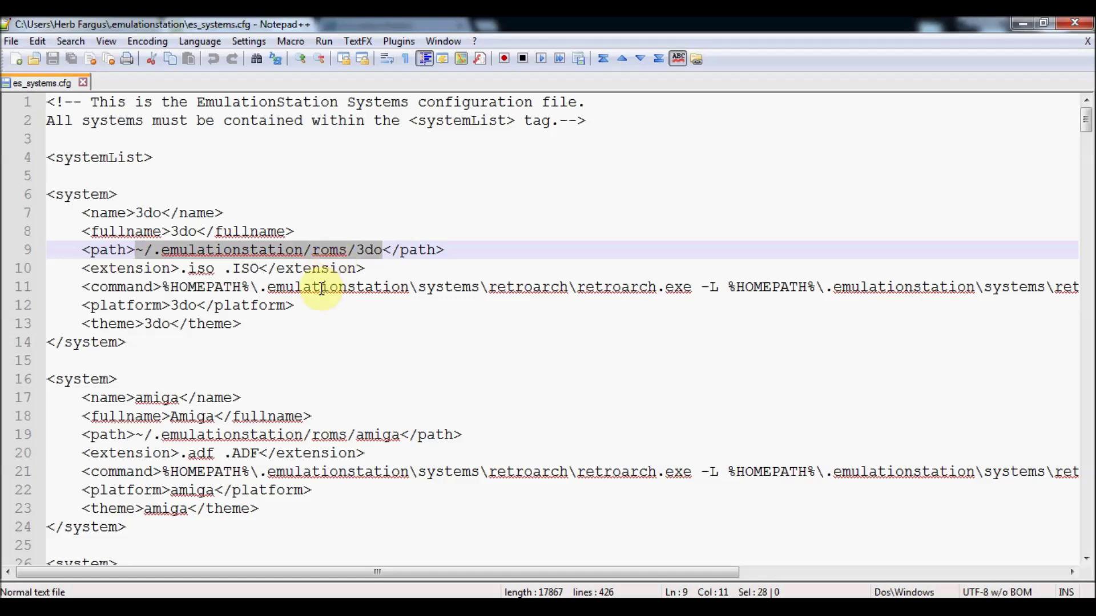
pyautogui.moveTo(259, 269); pyautogui.dragTo(182, 270)
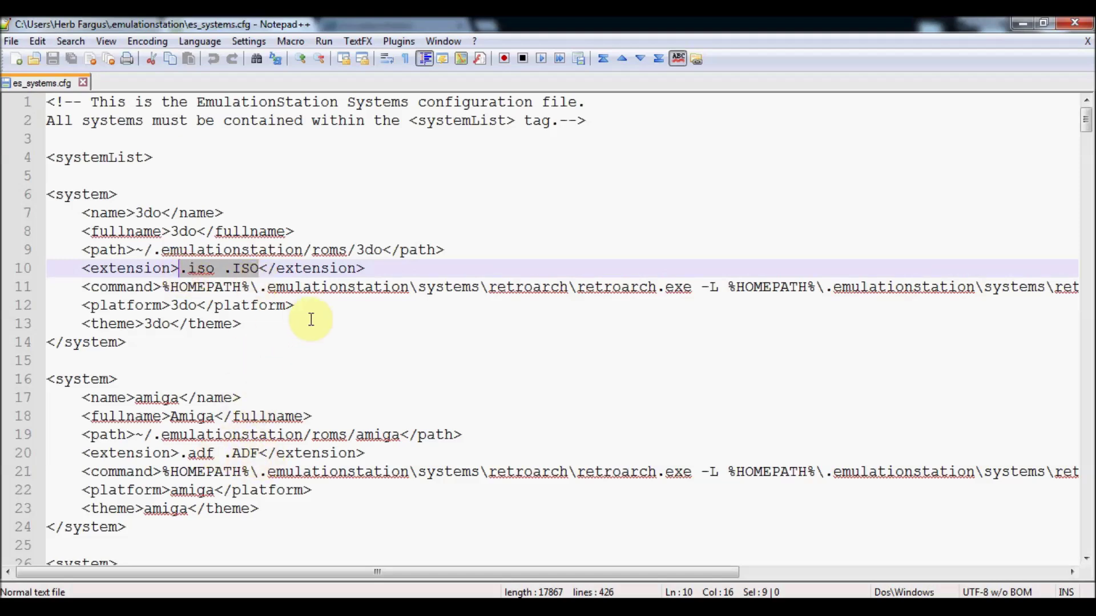
pyautogui.click(335, 569)
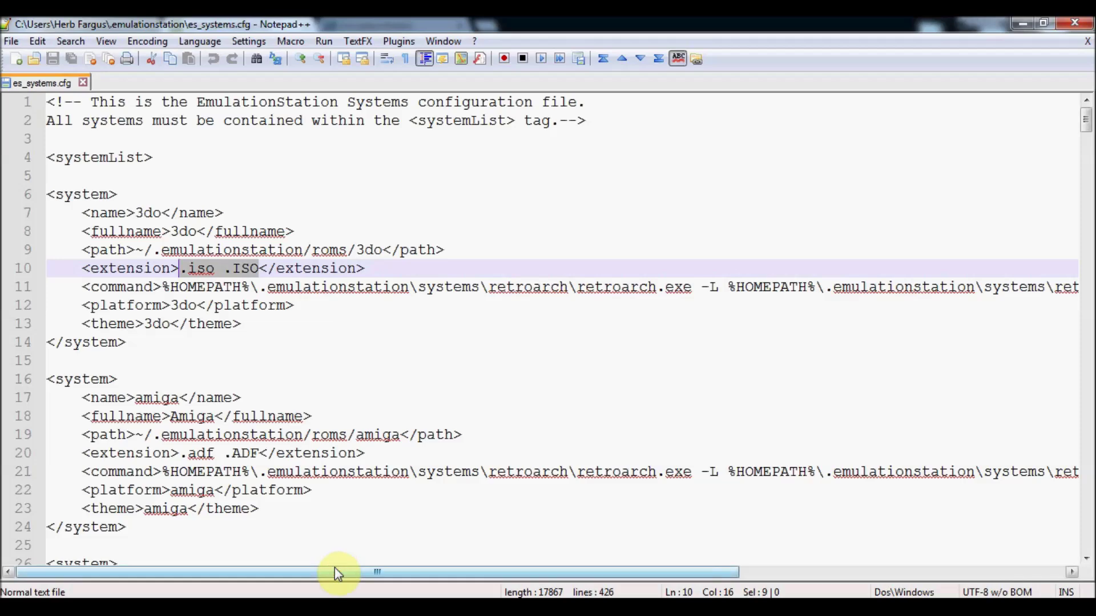
pyautogui.moveTo(335, 568); pyautogui.dragTo(511, 541)
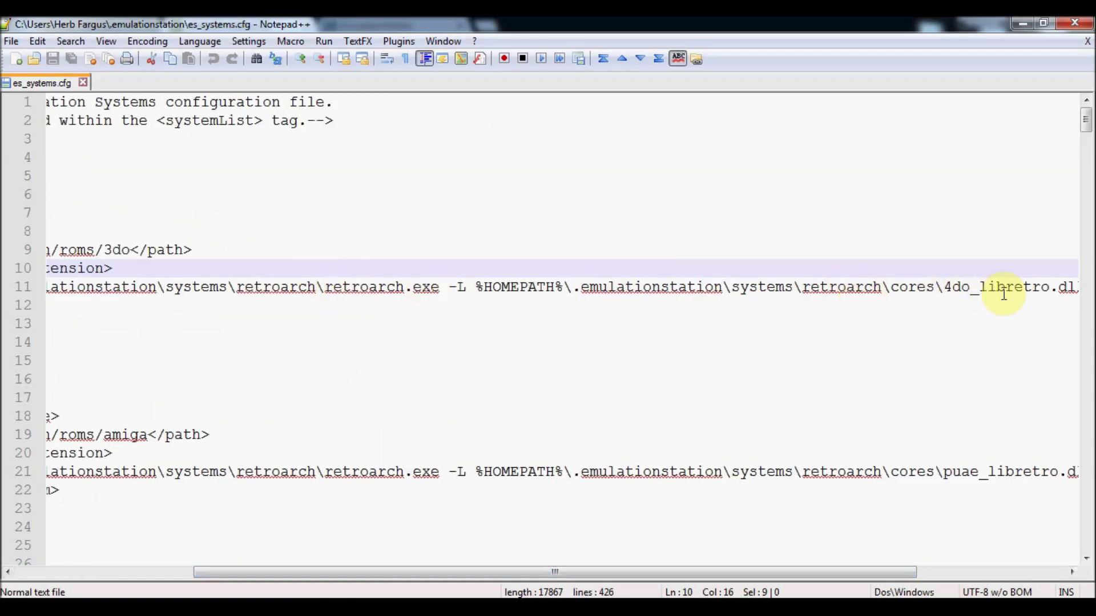
pyautogui.moveTo(742, 573)
pyautogui.mouseDown()
pyautogui.moveTo(868, 567)
pyautogui.moveTo(667, 564)
pyautogui.moveTo(483, 582)
pyautogui.moveTo(827, 560)
pyautogui.moveTo(900, 536)
pyautogui.mouseUp()
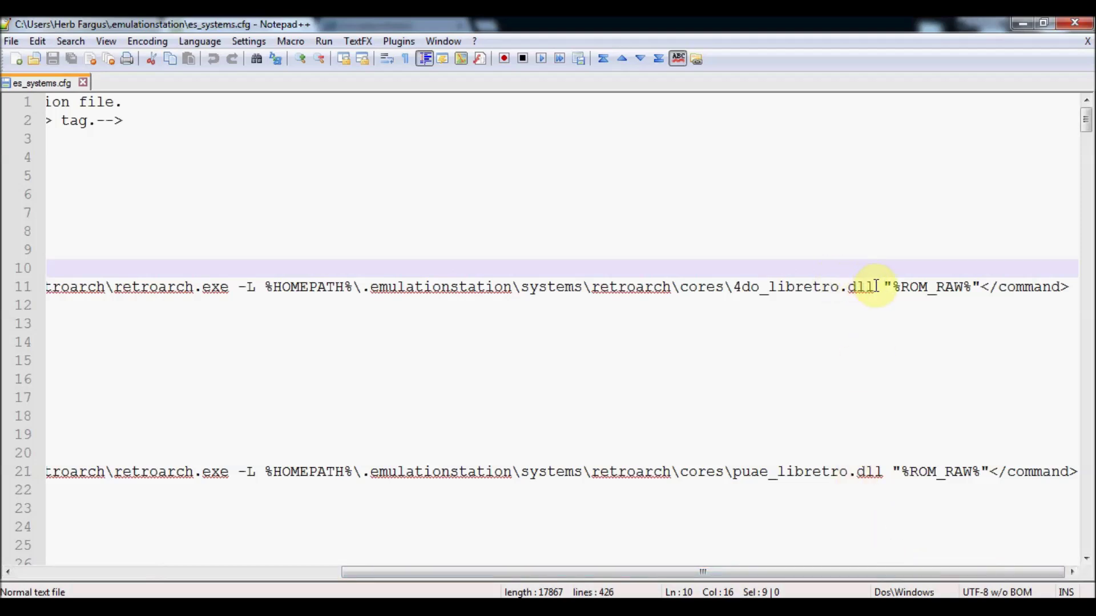
pyautogui.moveTo(876, 285); pyautogui.dragTo(739, 291)
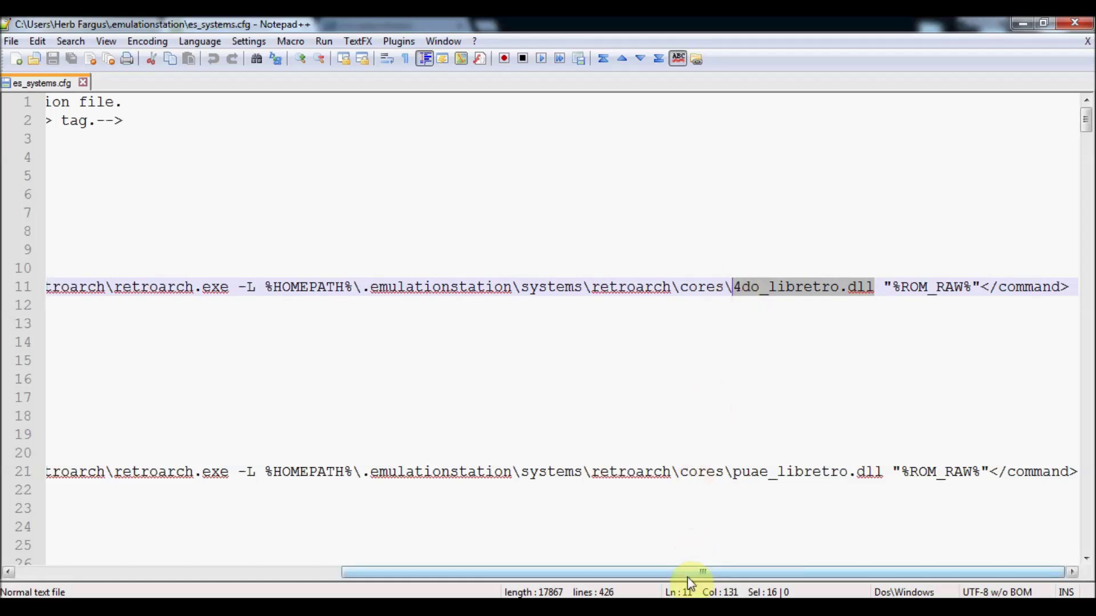
pyautogui.moveTo(687, 577); pyautogui.dragTo(349, 590)
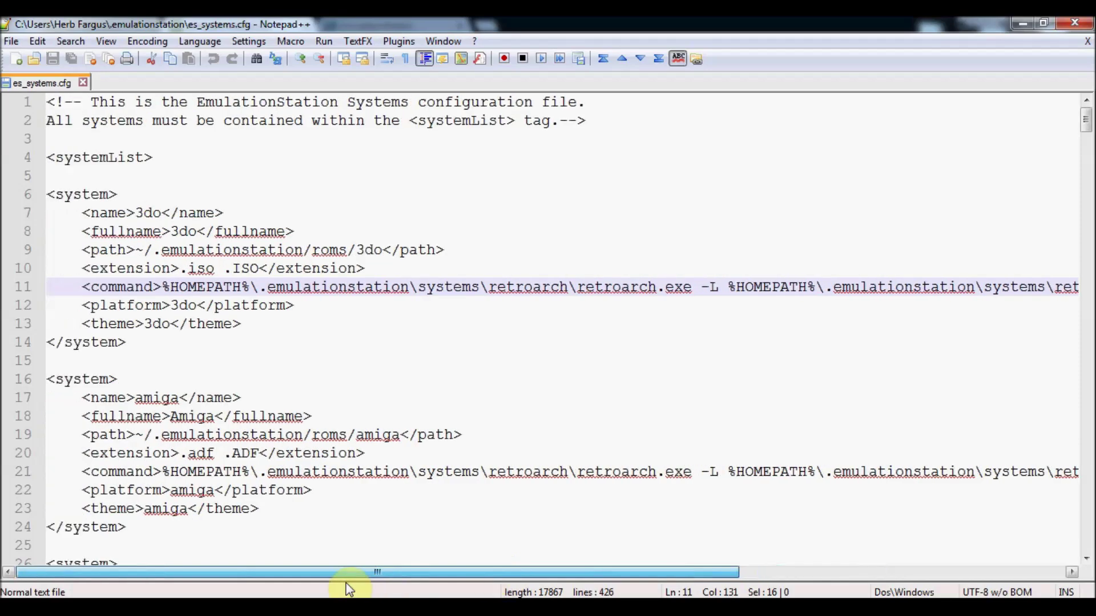
pyautogui.click(184, 307)
pyautogui.click(195, 324)
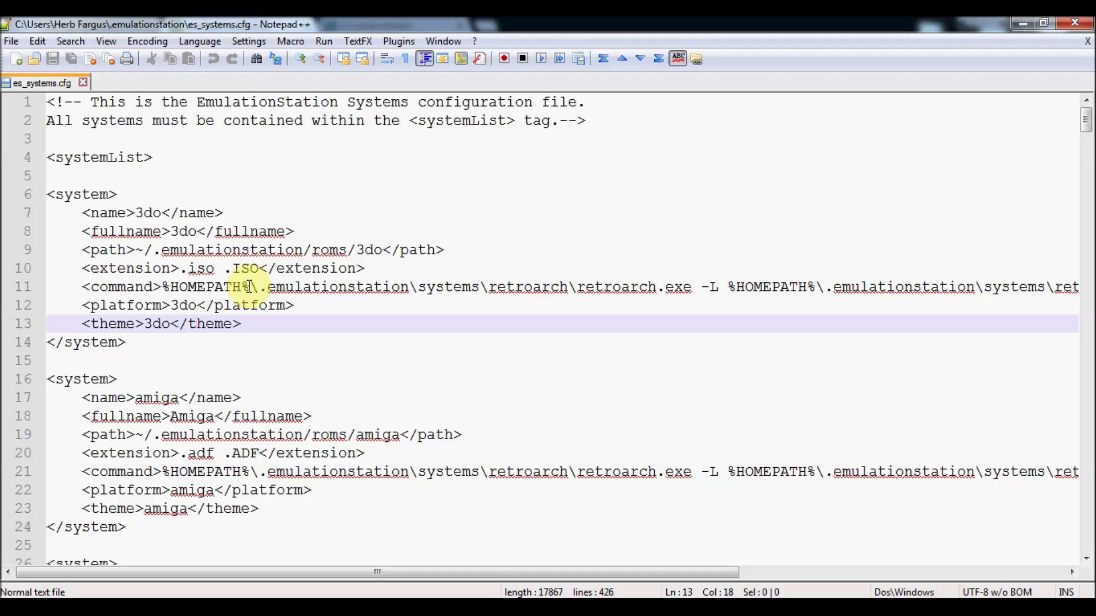
pyautogui.moveTo(253, 287); pyautogui.dragTo(166, 284)
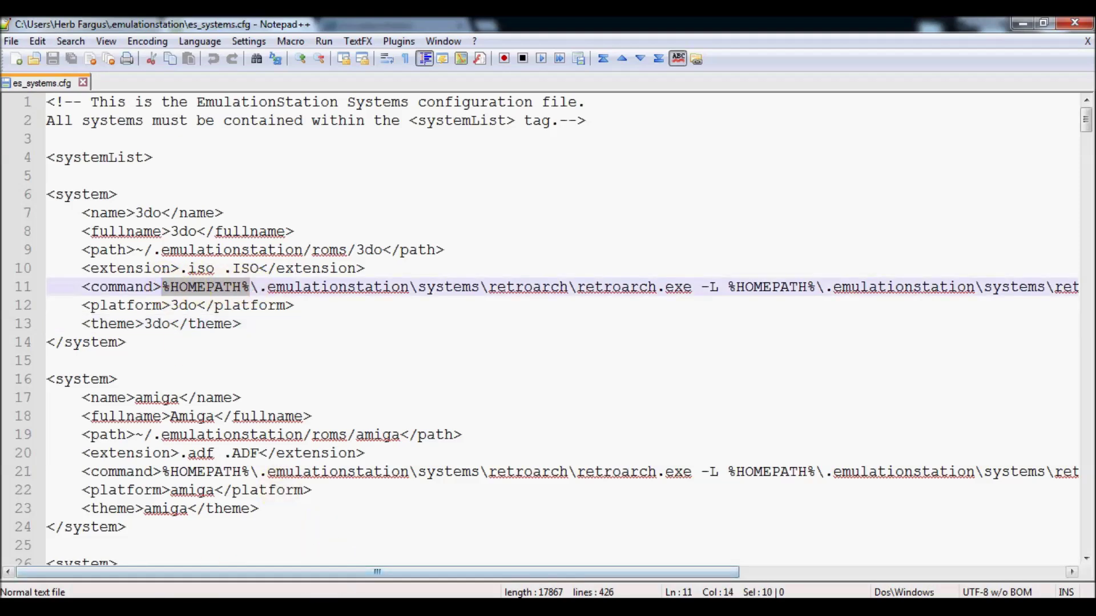
pyautogui.moveTo(142, 581)
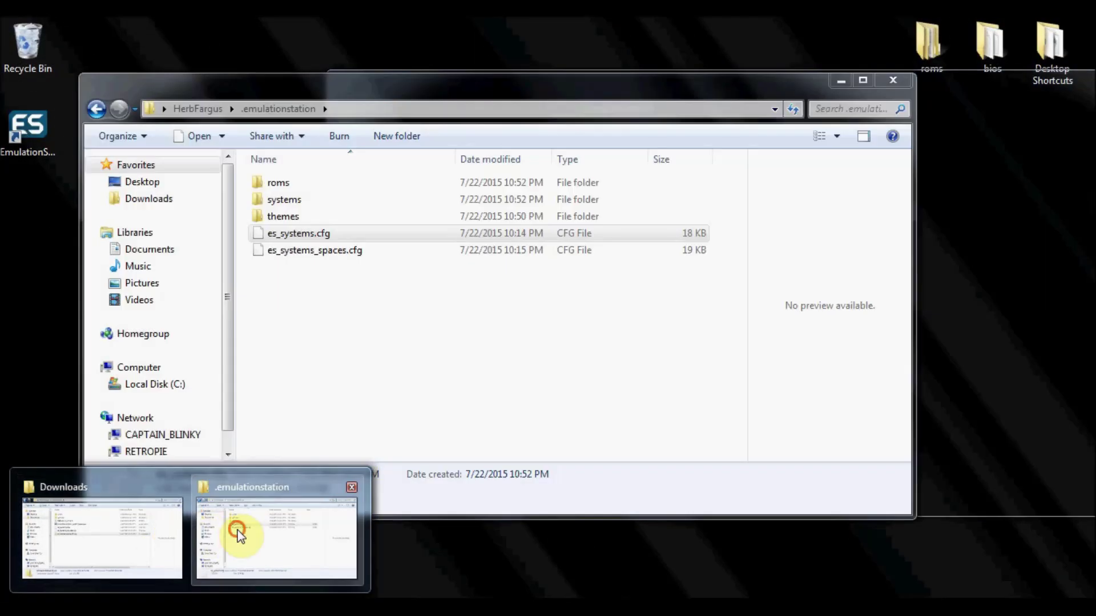
pyautogui.click(234, 542)
# Step: Rename es_systems.cfg to es_systems.cfg_backup, accepting the extension-change warning
pyautogui.click(331, 251)
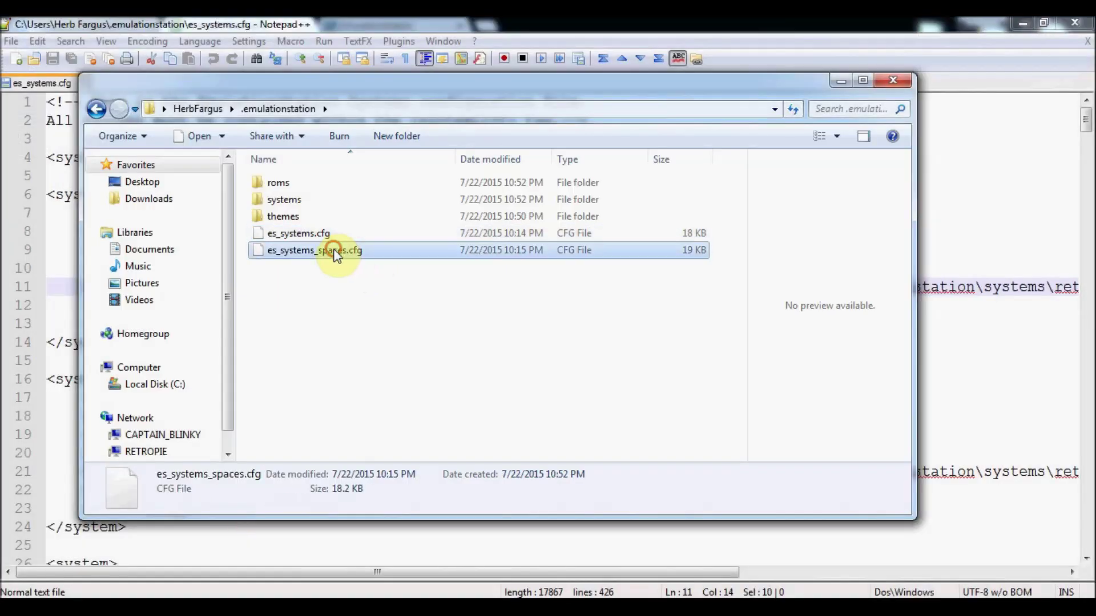
pyautogui.click(312, 236)
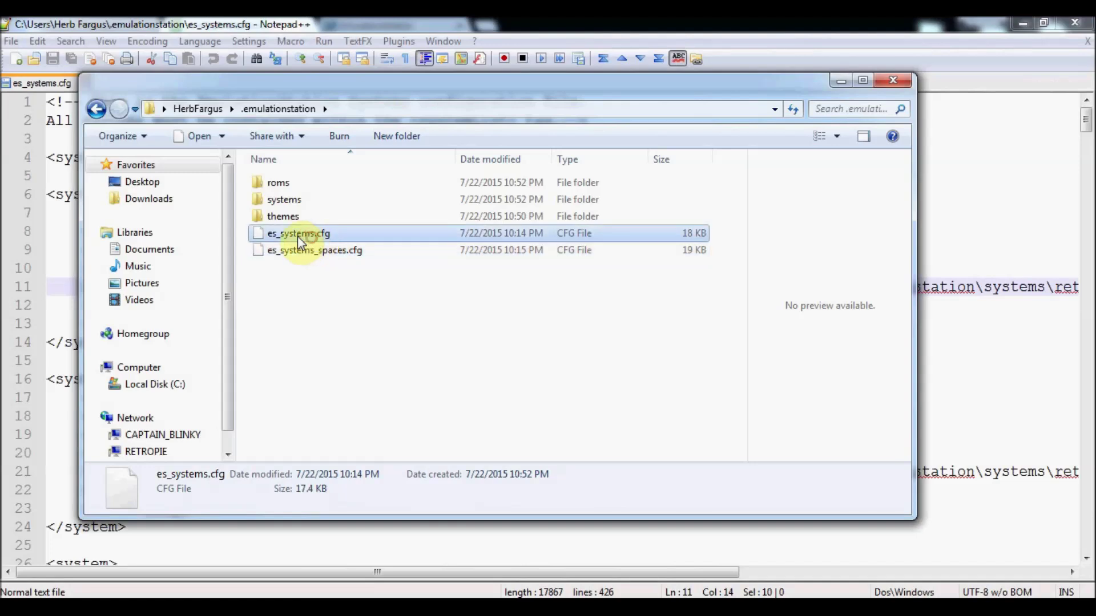
pyautogui.click(312, 237)
pyautogui.click(339, 234)
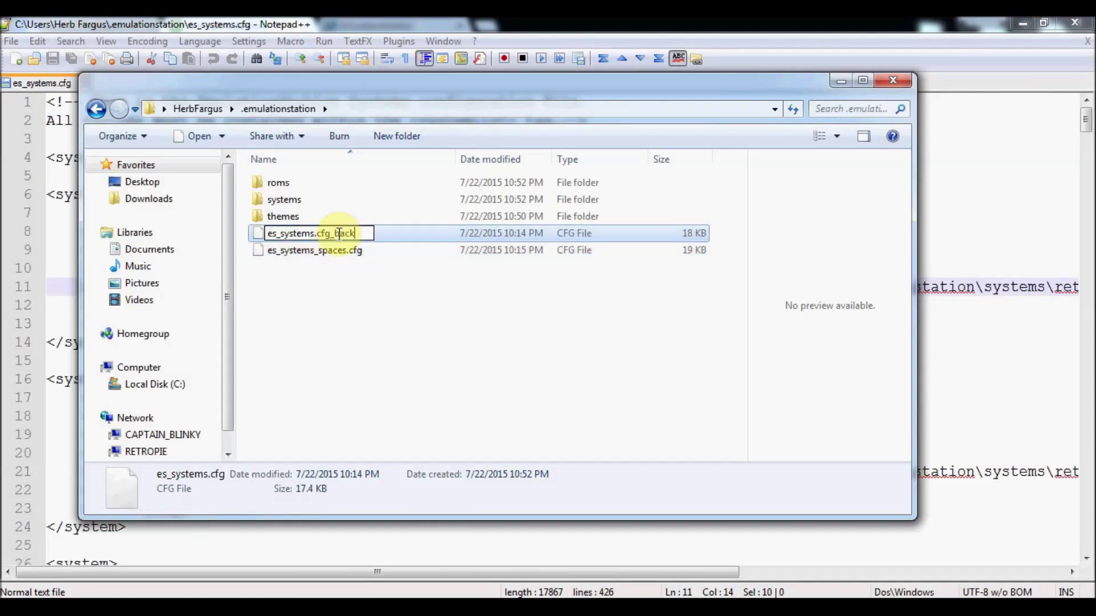
pyautogui.press('Return')
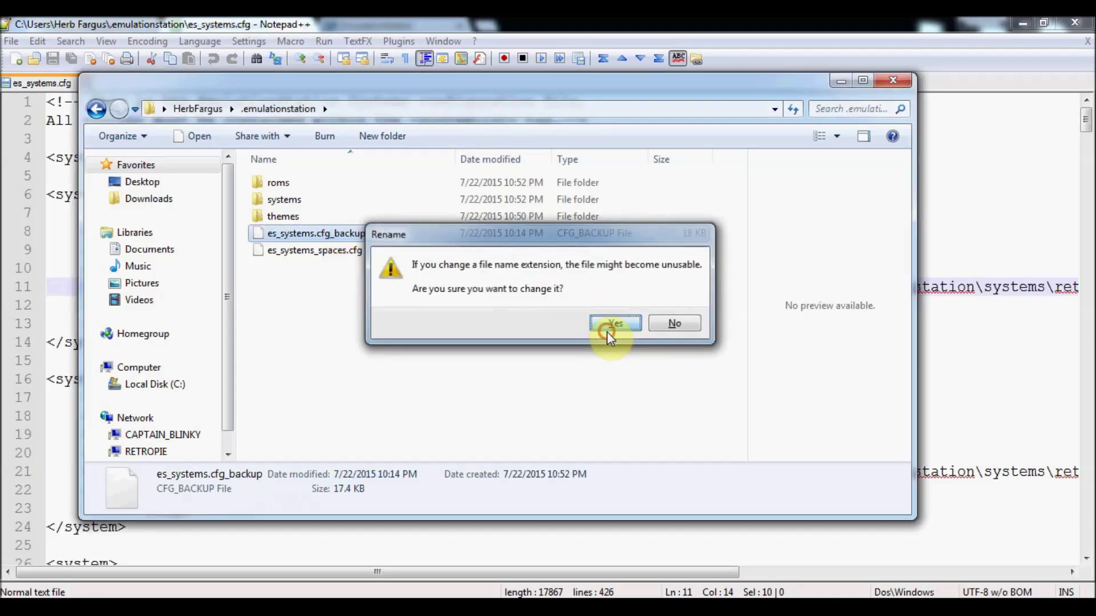
pyautogui.click(607, 330)
# Step: Open es_systems_spaces.cfg in Notepad++
pyautogui.click(313, 251)
pyautogui.rightClick(313, 251)
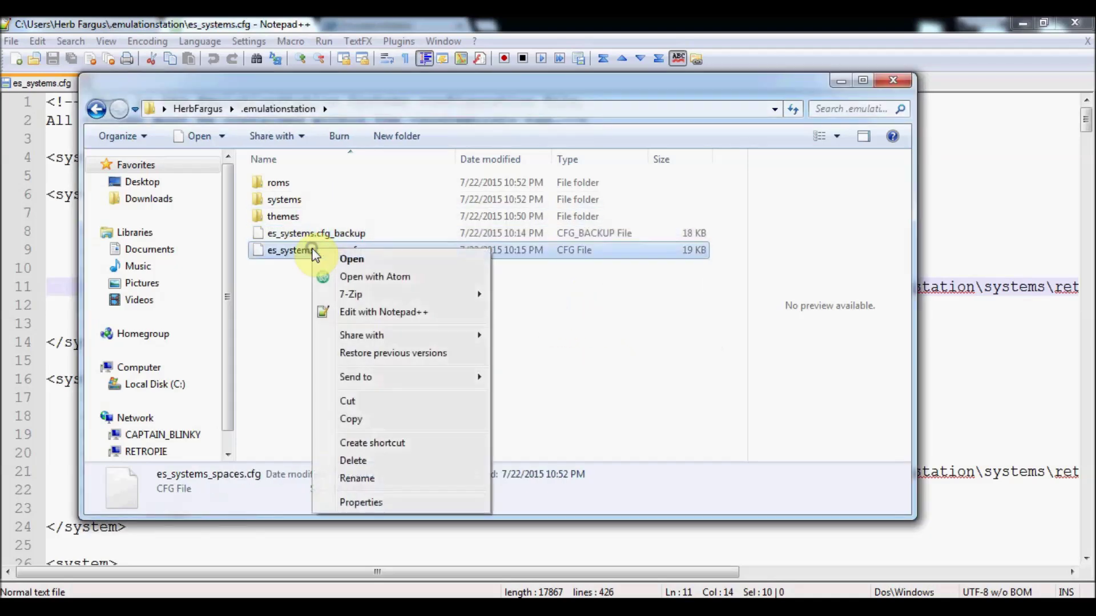
pyautogui.click(381, 317)
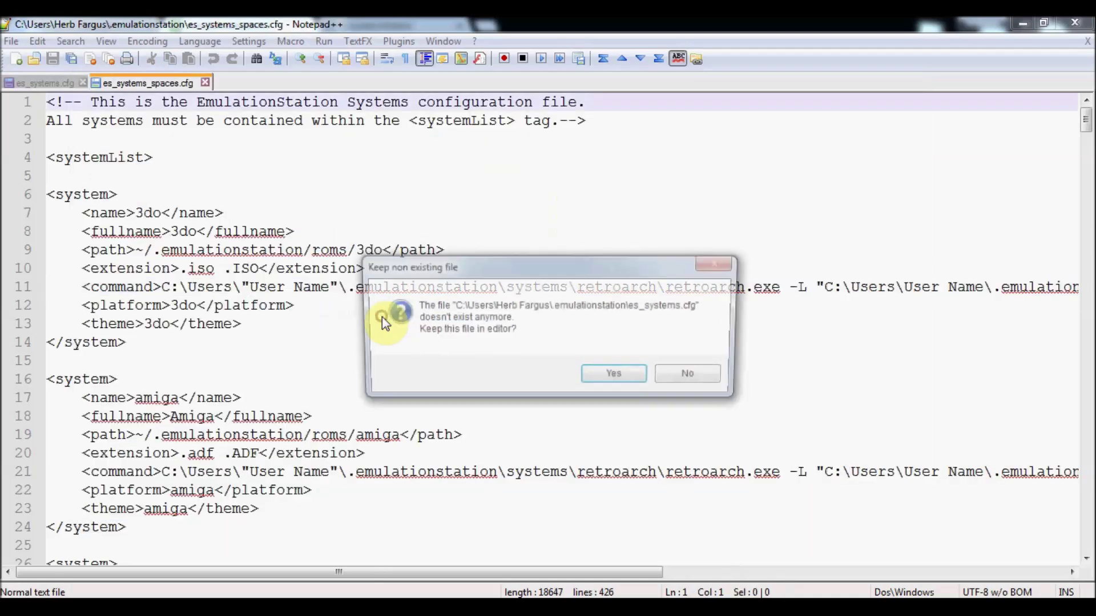
# Step: Close the backup file and select the 'User Name' placeholder on line 11
pyautogui.click(676, 377)
pyautogui.click(250, 287)
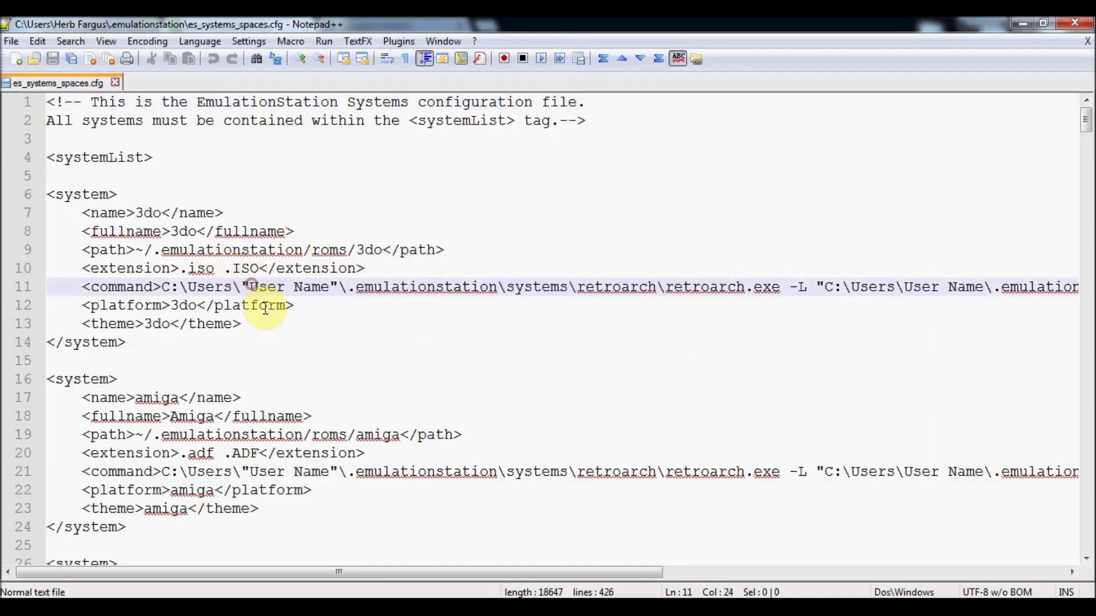
pyautogui.click(315, 287)
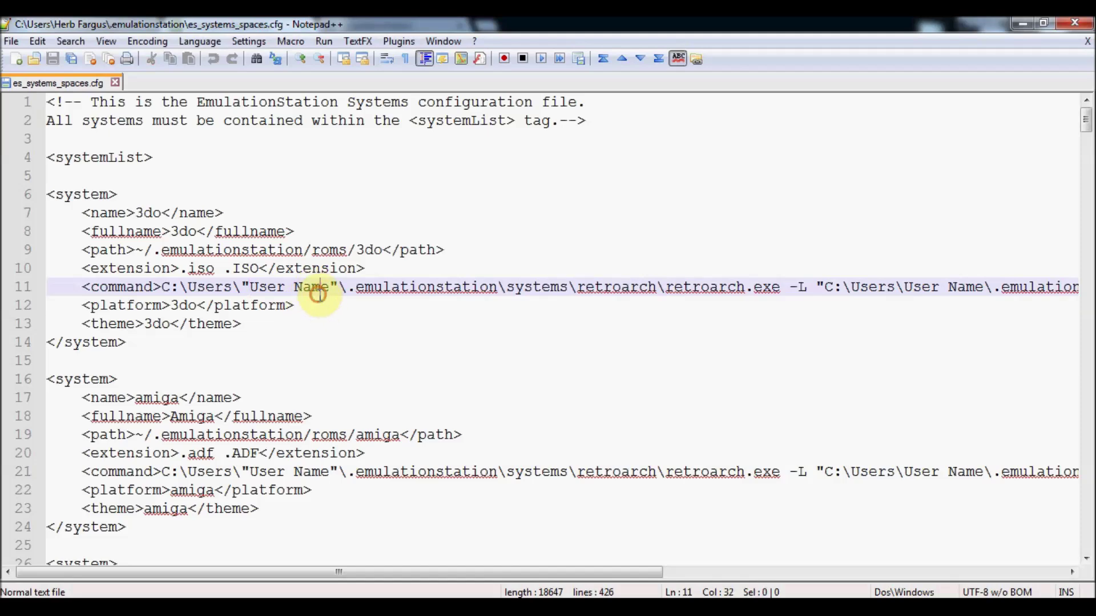
pyautogui.click(372, 571)
pyautogui.moveTo(373, 570); pyautogui.dragTo(257, 519)
pyautogui.moveTo(327, 289); pyautogui.dragTo(260, 289)
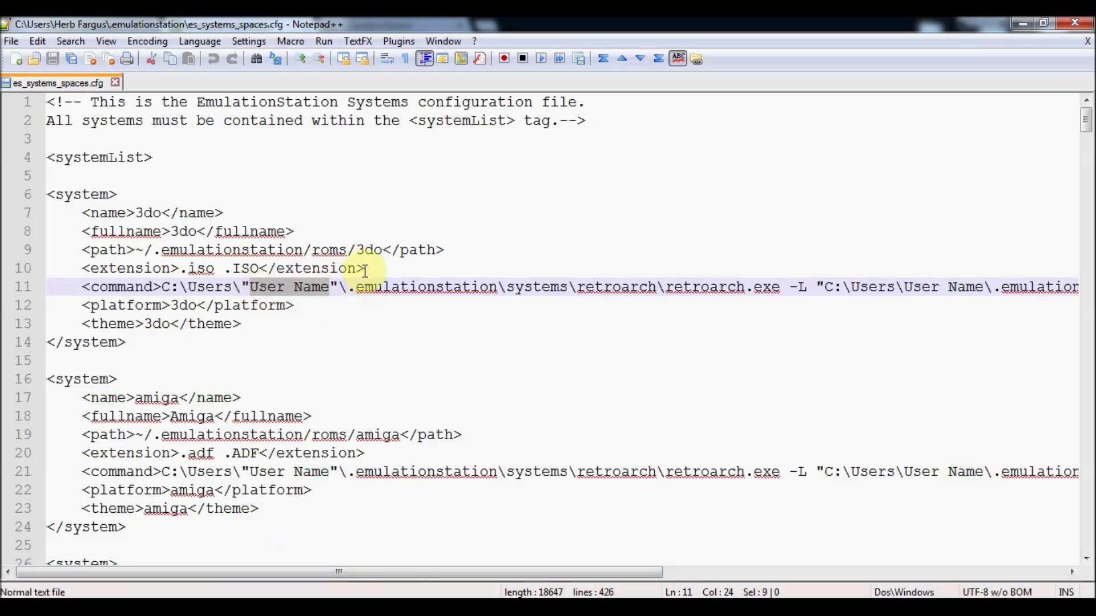
# Step: Replace all 'User Name' occurrences with your Windows user name and save the file
pyautogui.hotkey('ctrl', 'f')
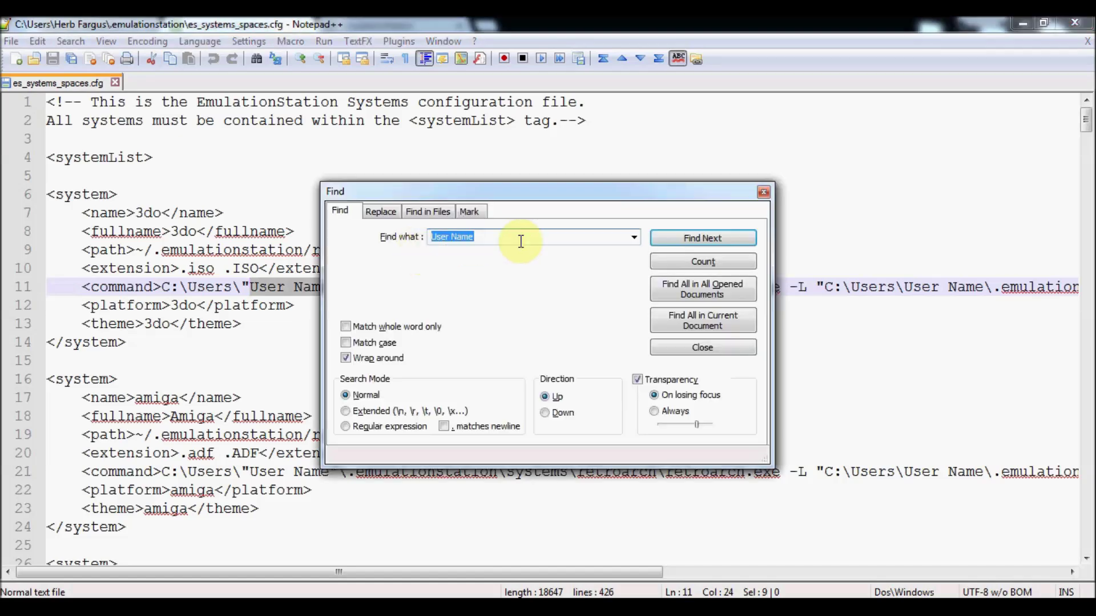
pyautogui.click(381, 212)
pyautogui.doubleClick(484, 261)
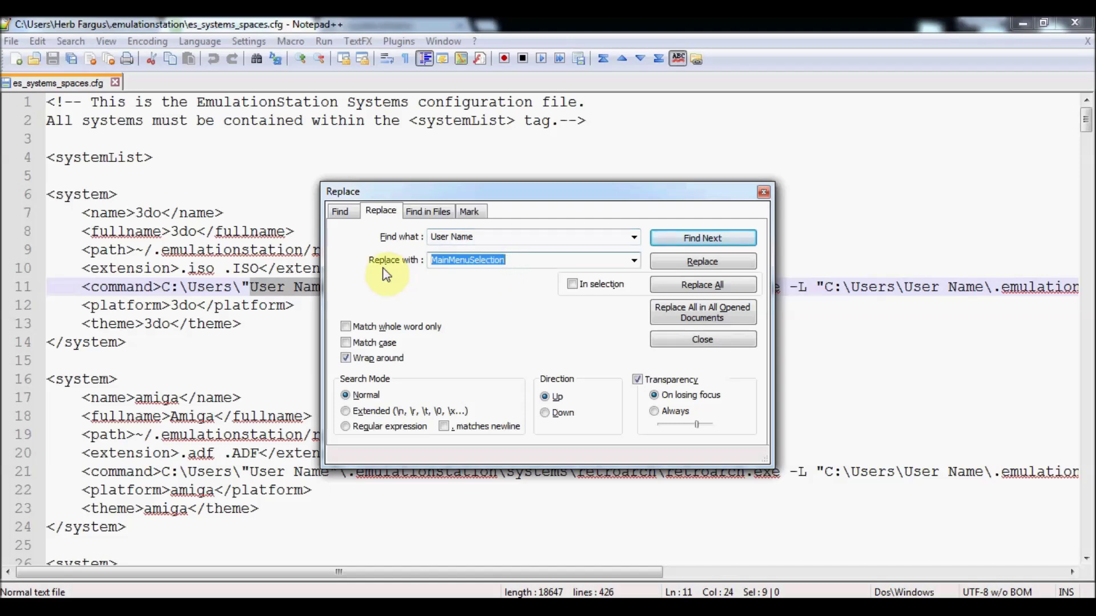
pyautogui.write('Herb Far')
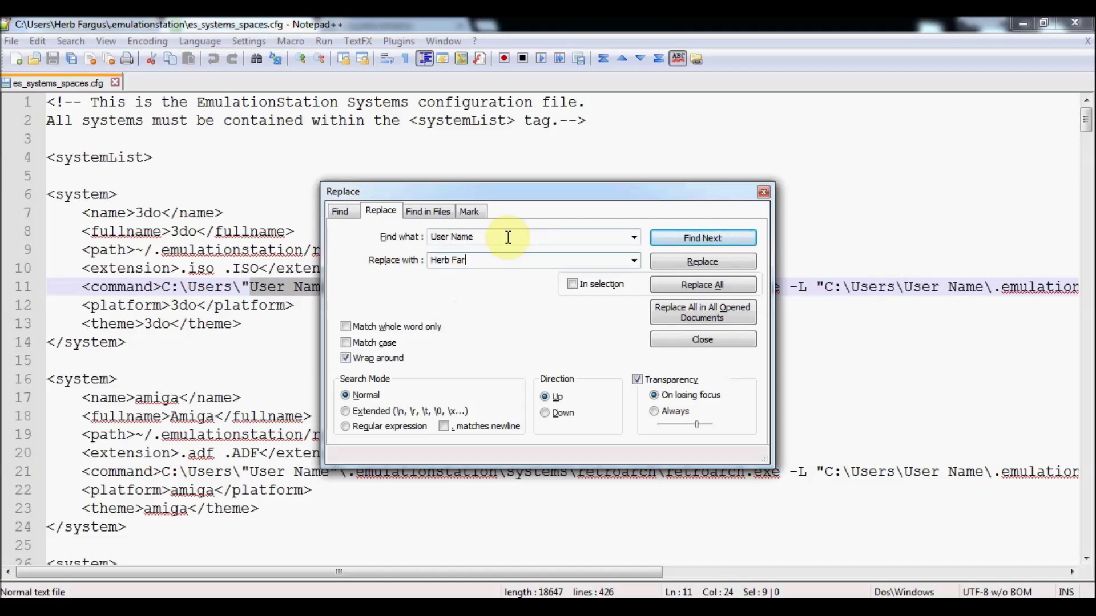
pyautogui.write('gus')
pyautogui.click(716, 285)
pyautogui.click(286, 350)
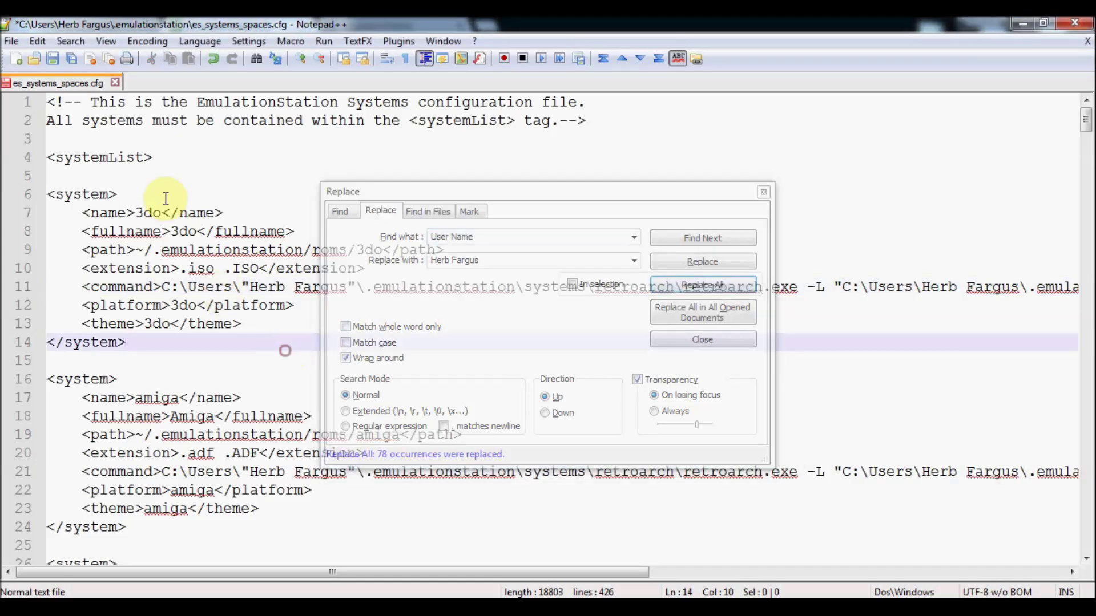
pyautogui.click(52, 58)
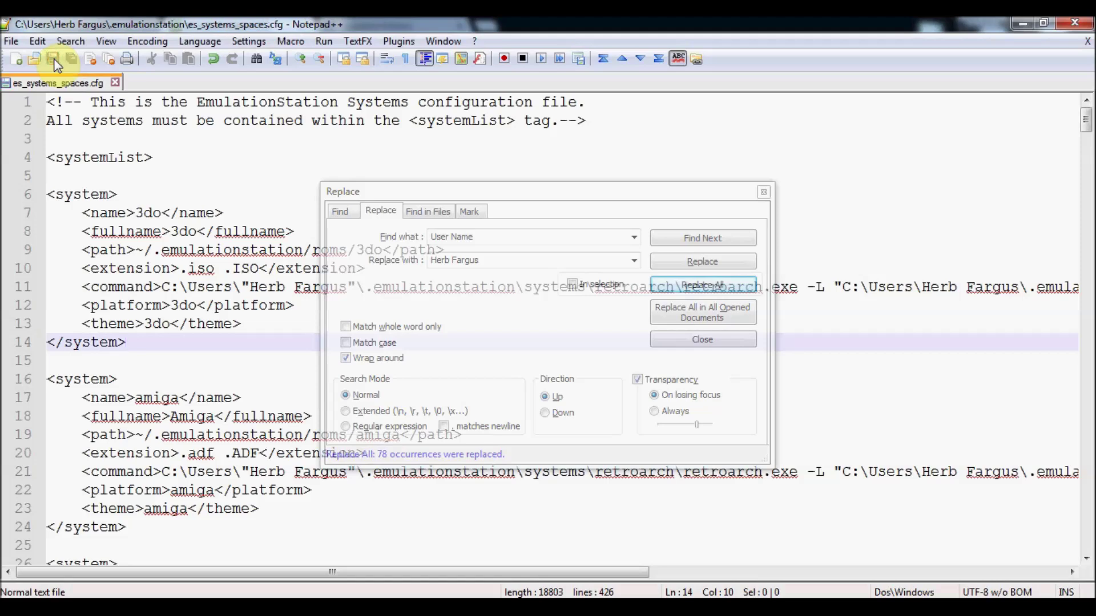
# Step: Save the edited file as es_systems.cfg via Save As, then close the Replace dialog
pyautogui.click(12, 41)
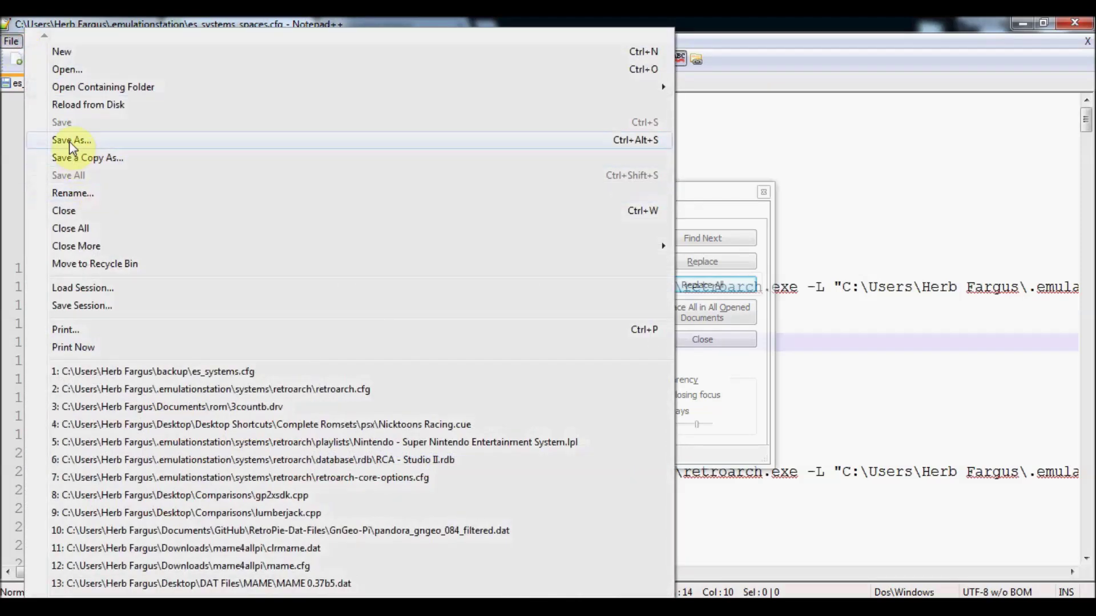
pyautogui.click(69, 142)
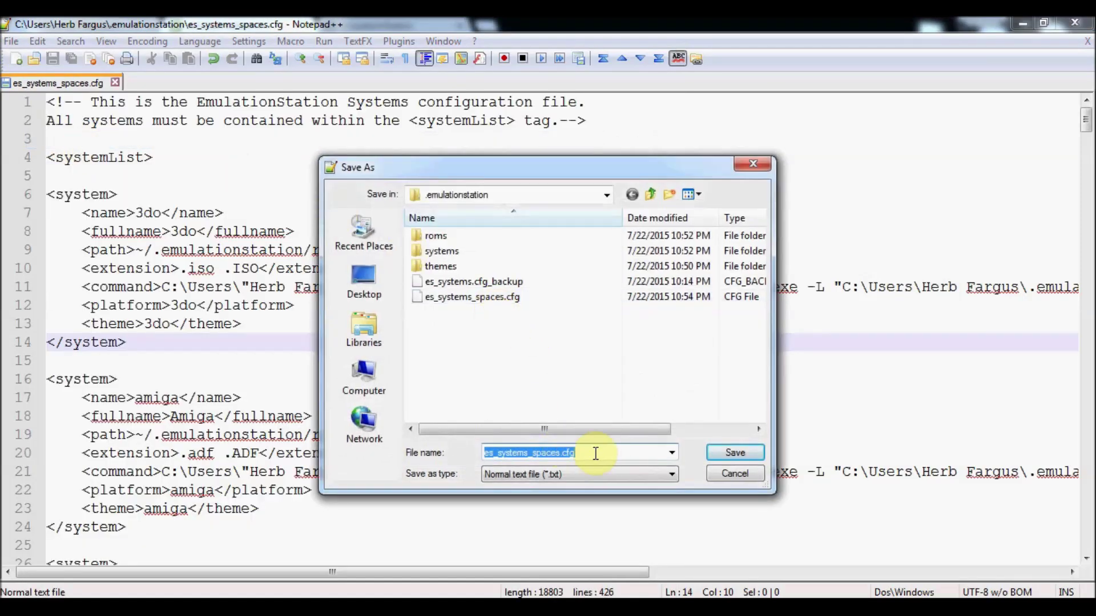
pyautogui.write('es_sys')
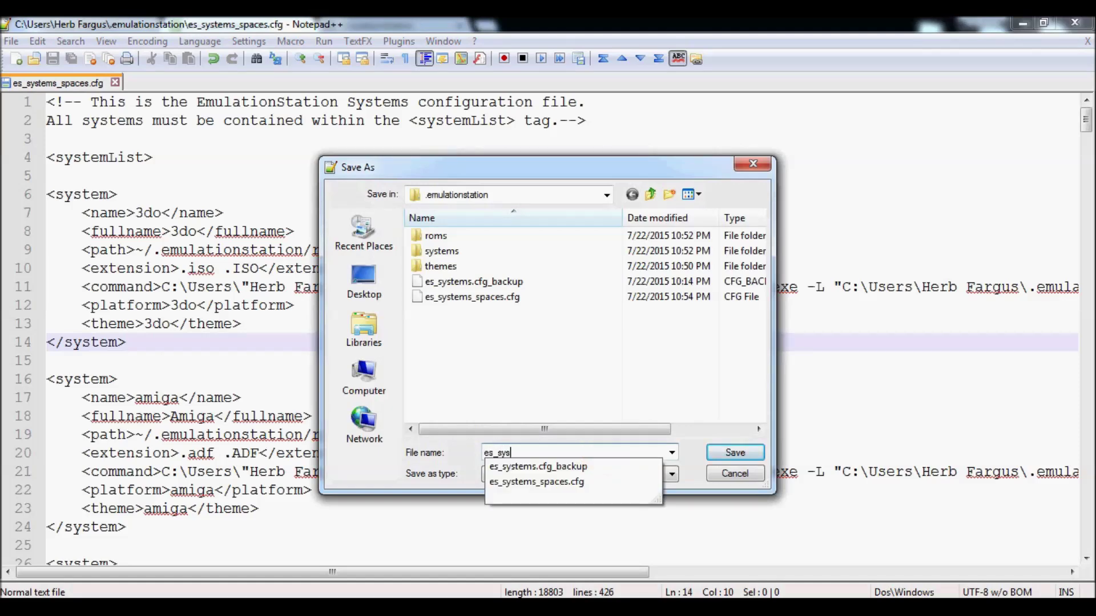
pyautogui.write('tems.cfg')
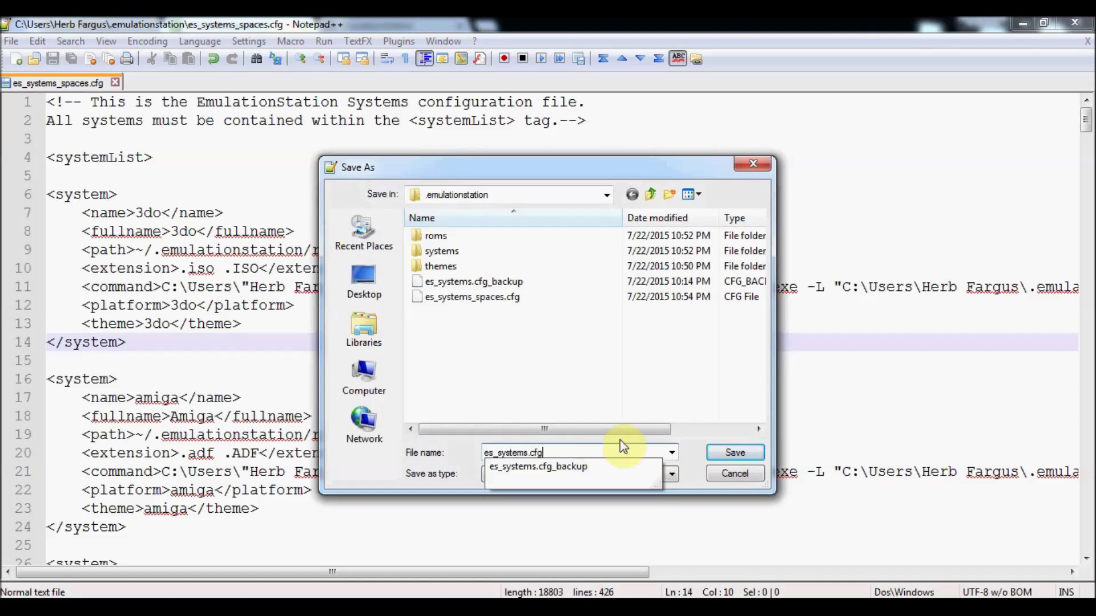
pyautogui.press('Return')
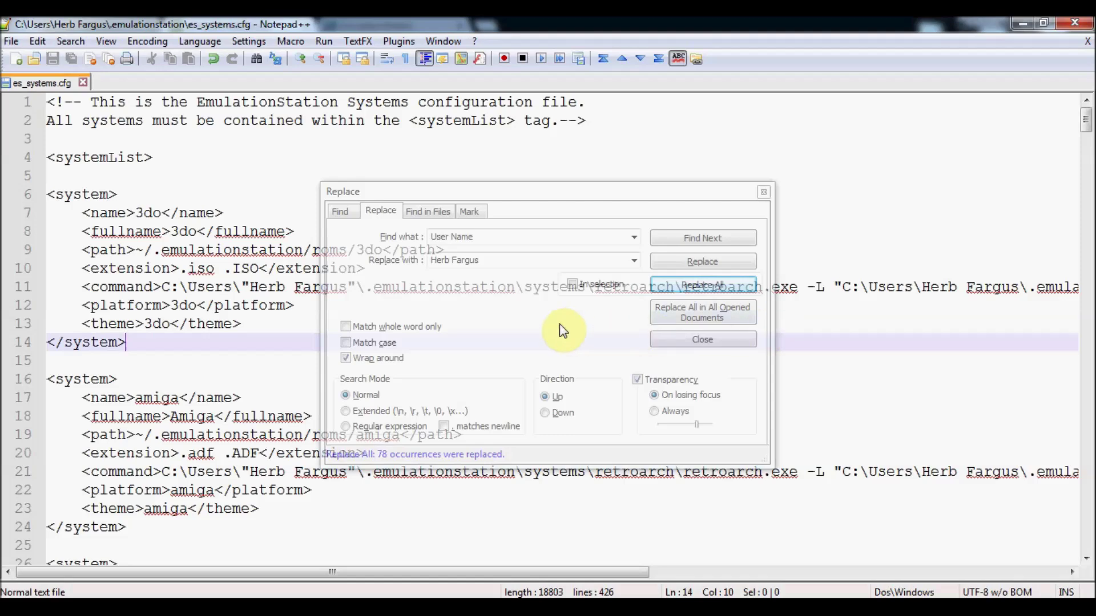
pyautogui.click(764, 194)
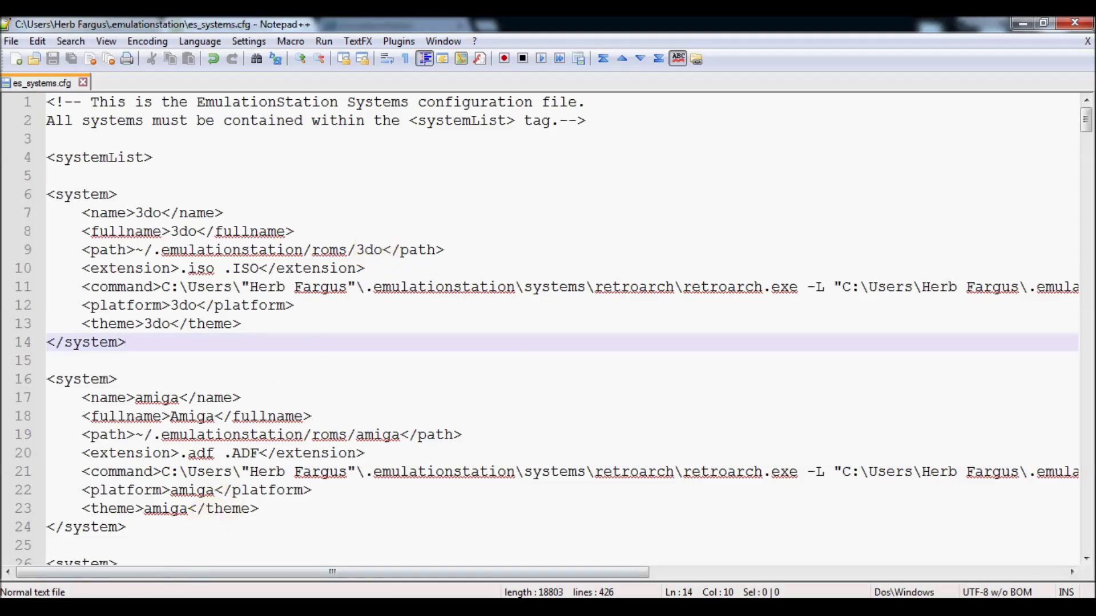
pyautogui.moveTo(190, 608)
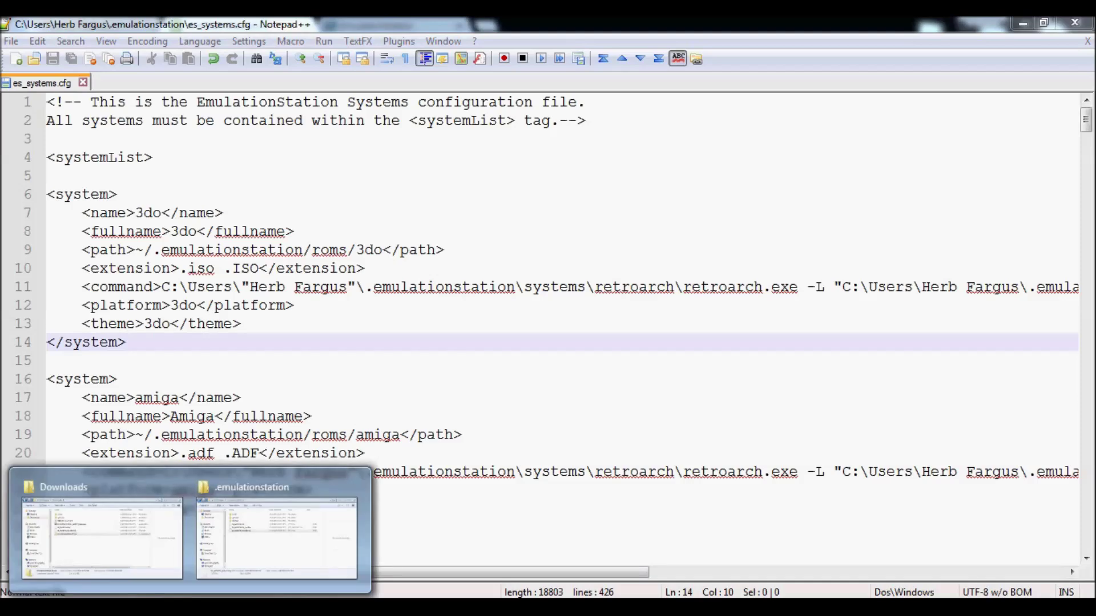
# Step: Open the empty .emulationstation\systems\retroarch folder, then bring up Chrome's Setting Up Retroarch guide
pyautogui.click(234, 549)
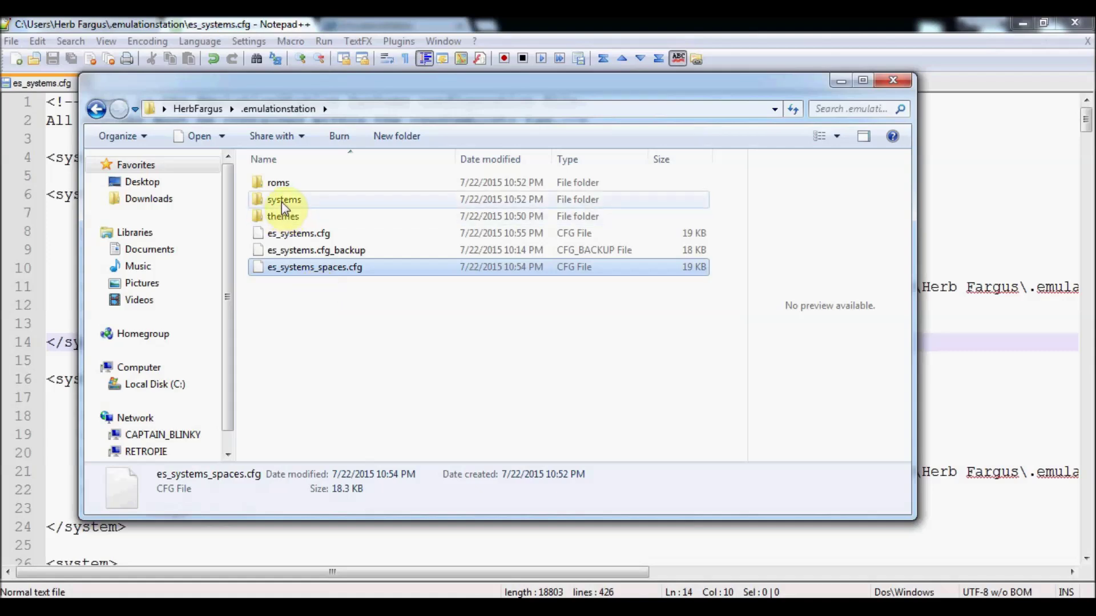
pyautogui.doubleClick(282, 202)
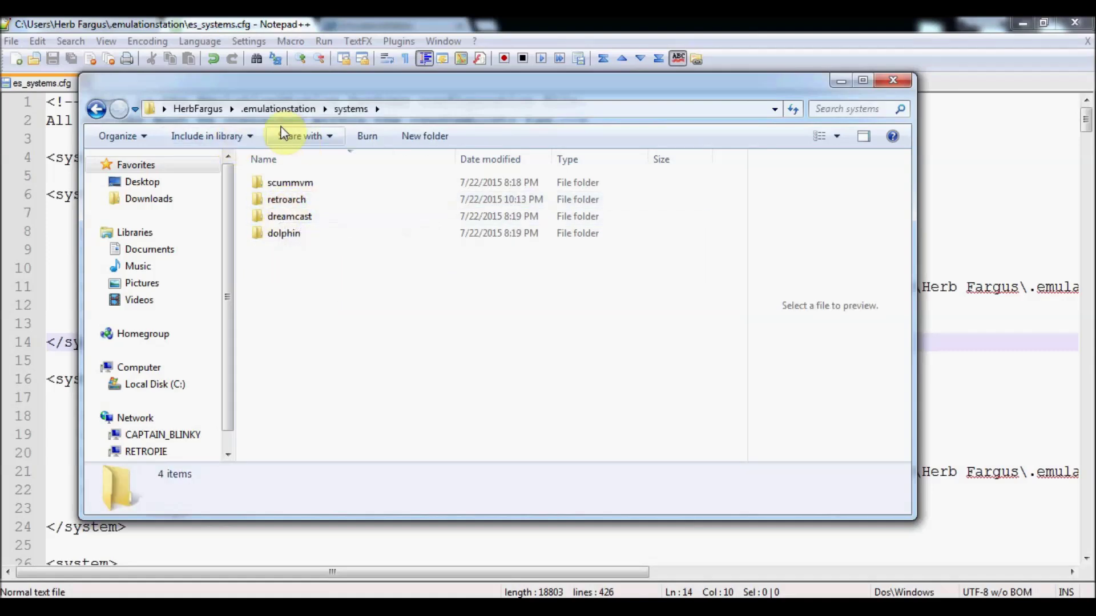
pyautogui.click(278, 109)
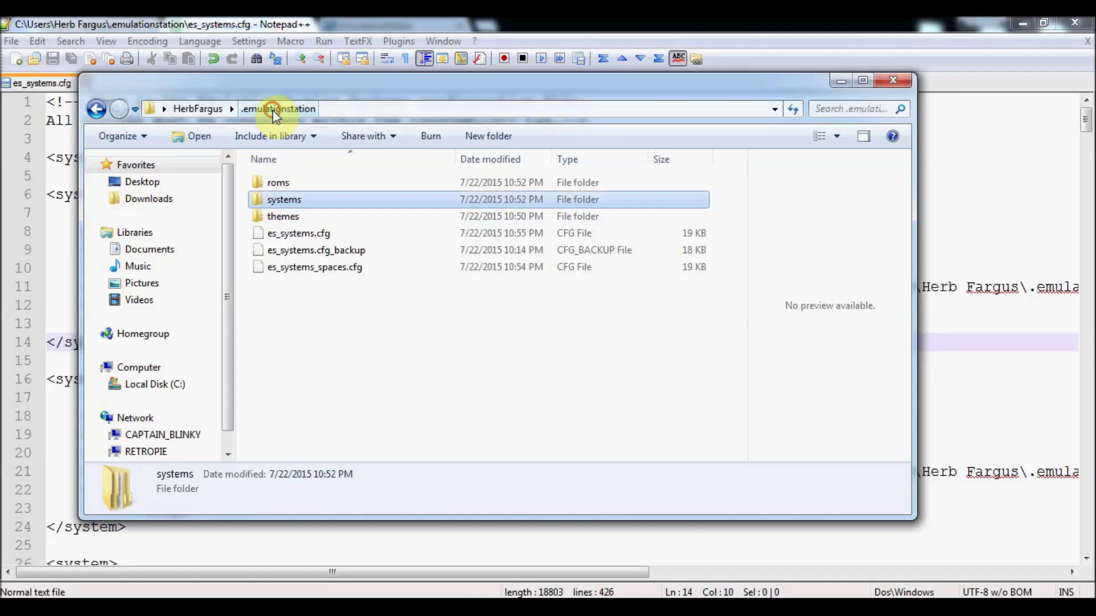
pyautogui.doubleClick(282, 201)
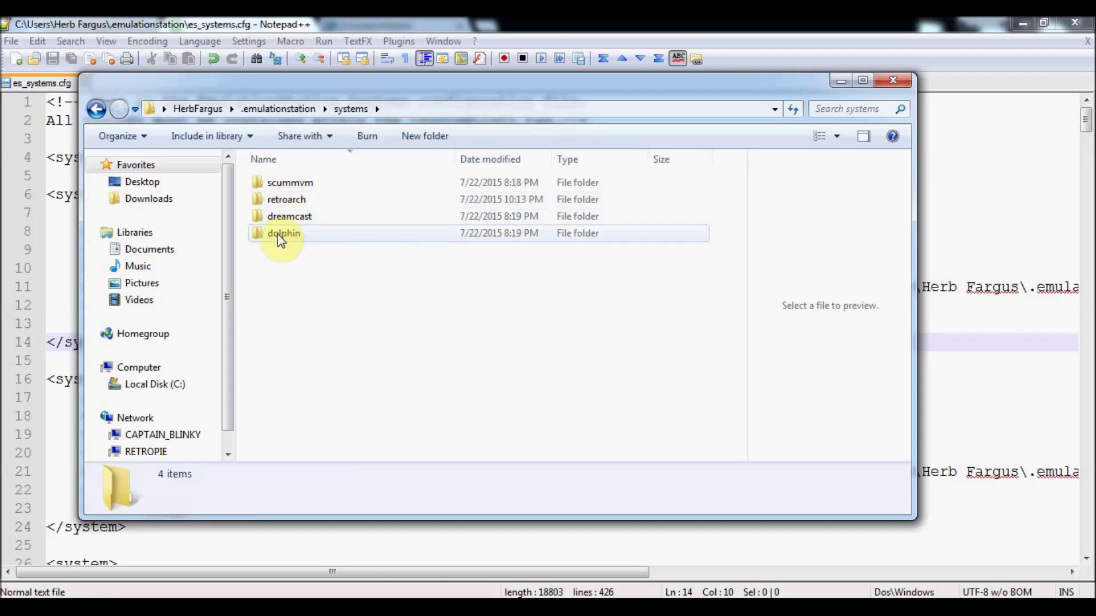
pyautogui.doubleClick(285, 201)
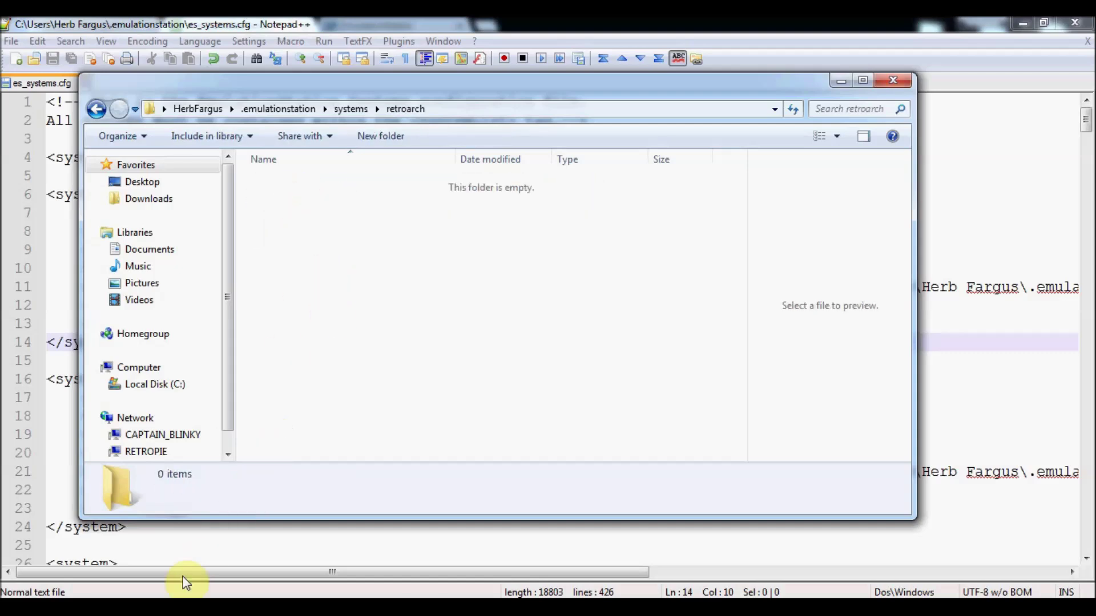
pyautogui.hotkey('alt', 'Tab')
pyautogui.click(40, 25)
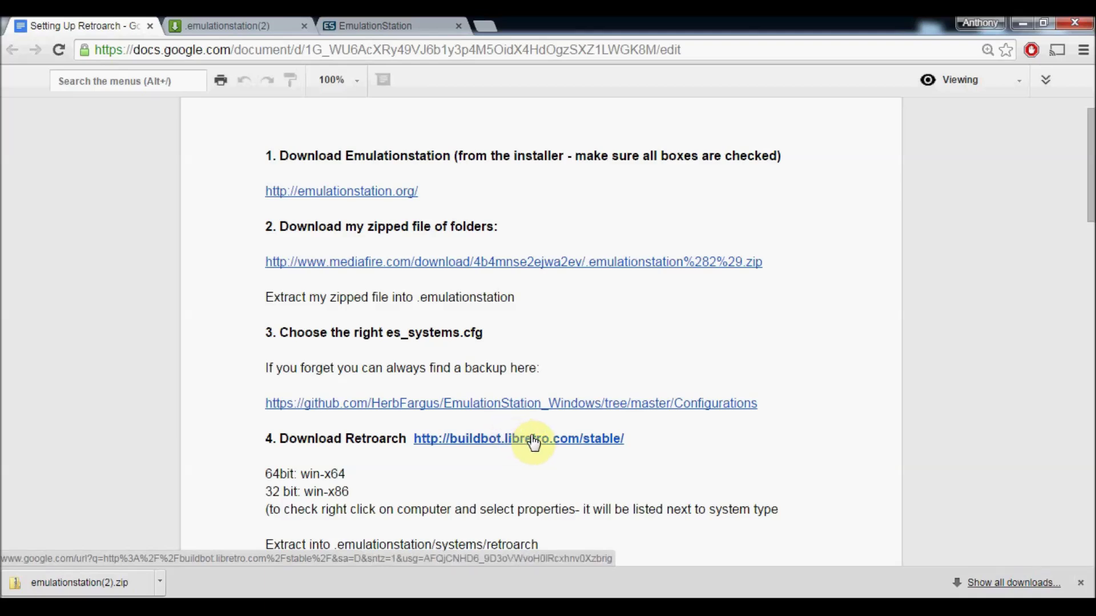
# Step: Open the buildbot.libretro.com/stable link in a new tab and enter the 1.2.2 folder
pyautogui.rightClick(561, 445)
pyautogui.click(594, 469)
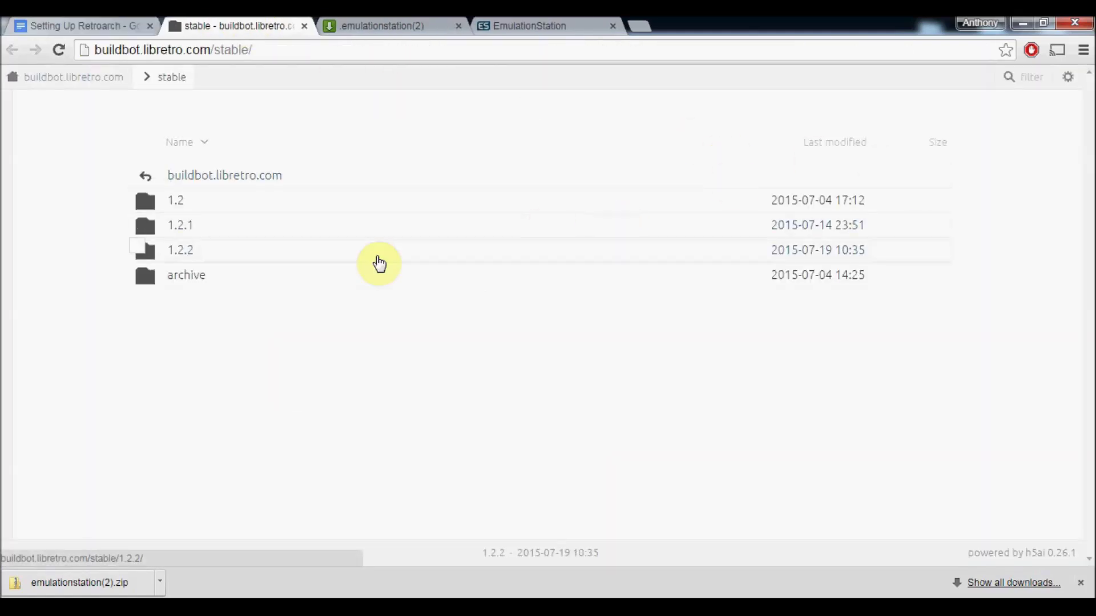
pyautogui.click(189, 262)
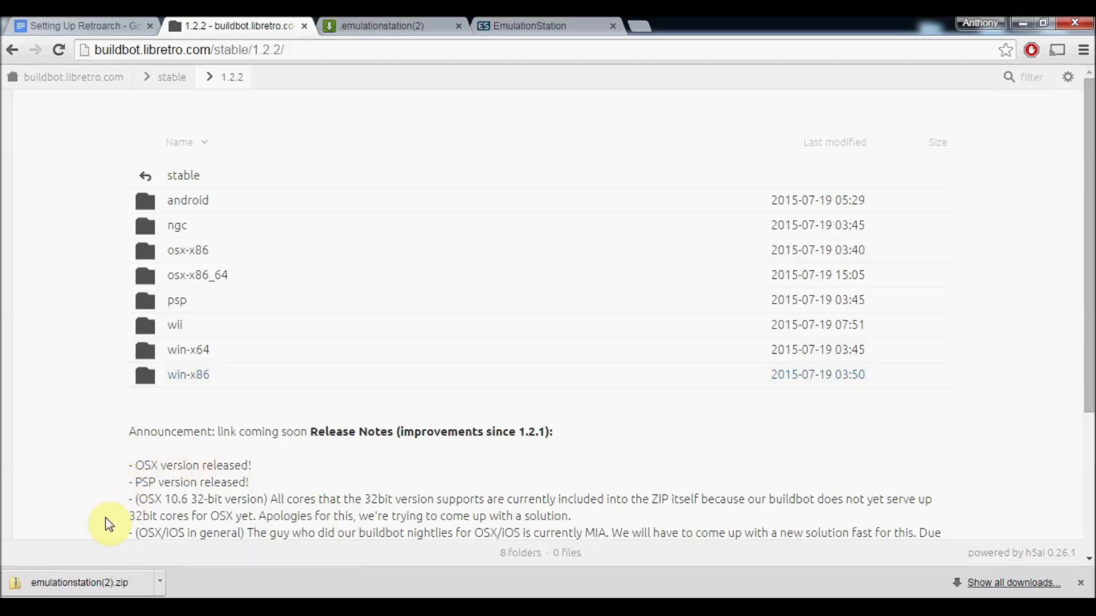
# Step: Confirm in Computer Properties that Windows is 64-bit, then open buildbot's win-x64 folder
pyautogui.click(12, 606)
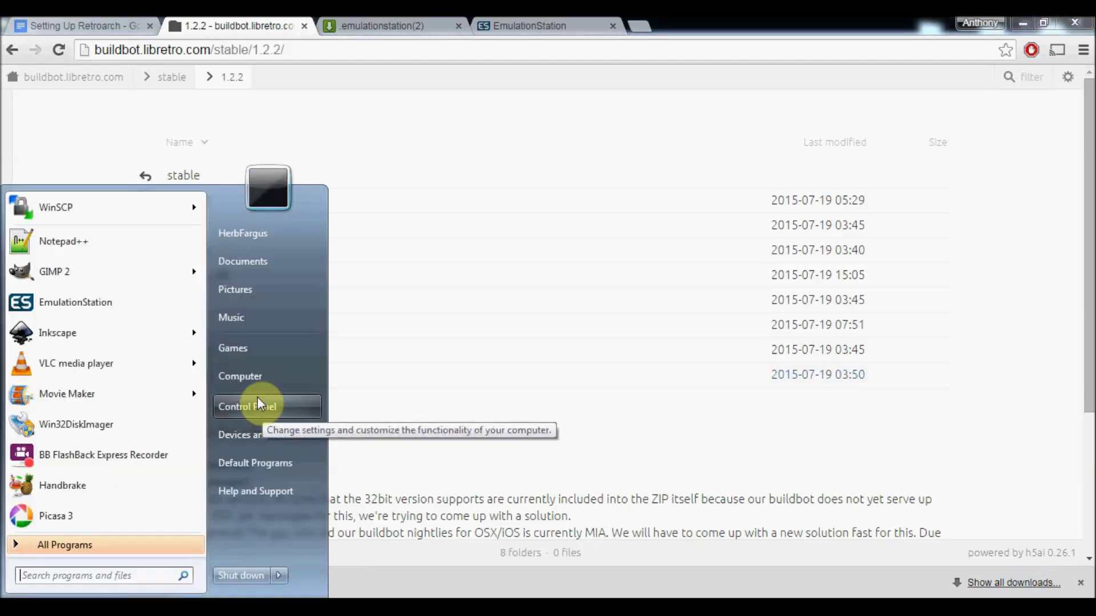
pyautogui.rightClick(248, 386)
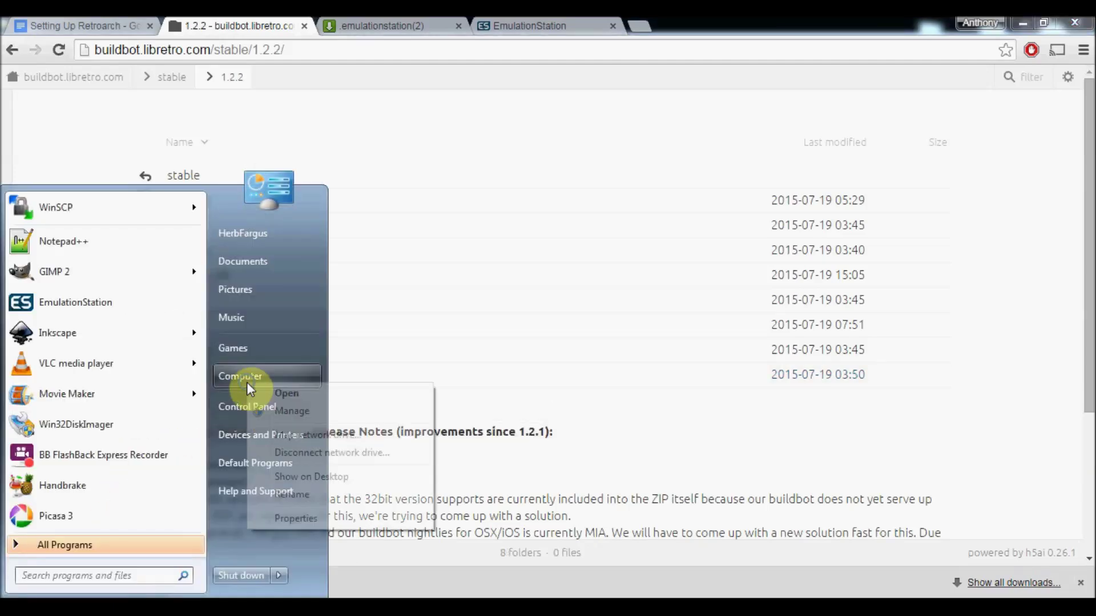
pyautogui.click(298, 520)
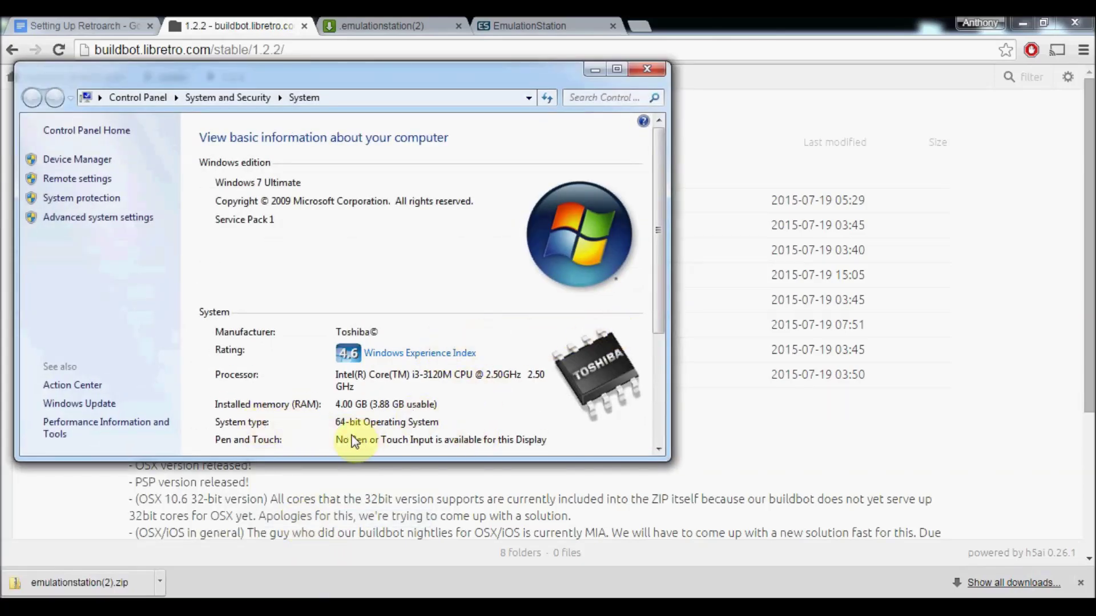
pyautogui.click(656, 70)
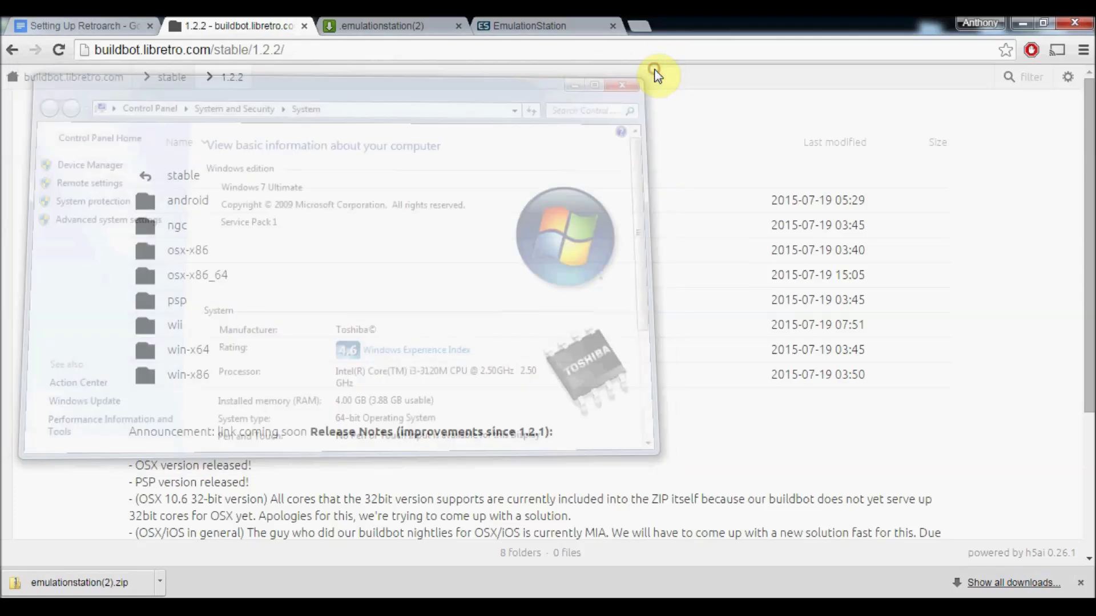
pyautogui.click(190, 356)
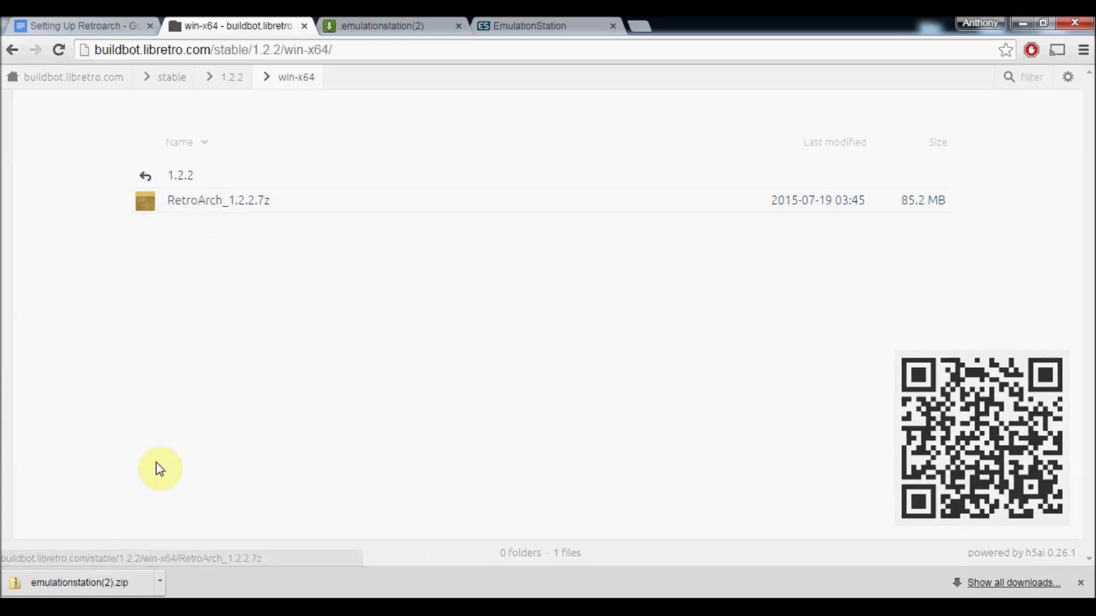
# Step: In the Downloads folder, open 7-Zip's Extract files dialog for RetroArch_1.2.2.7z
pyautogui.moveTo(211, 559)
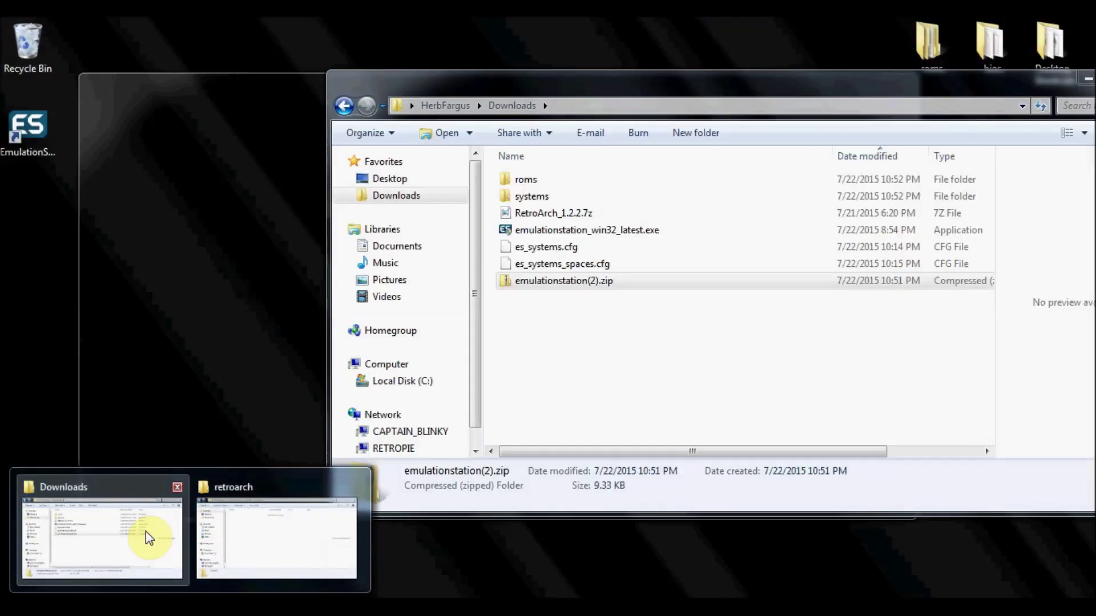
pyautogui.click(146, 534)
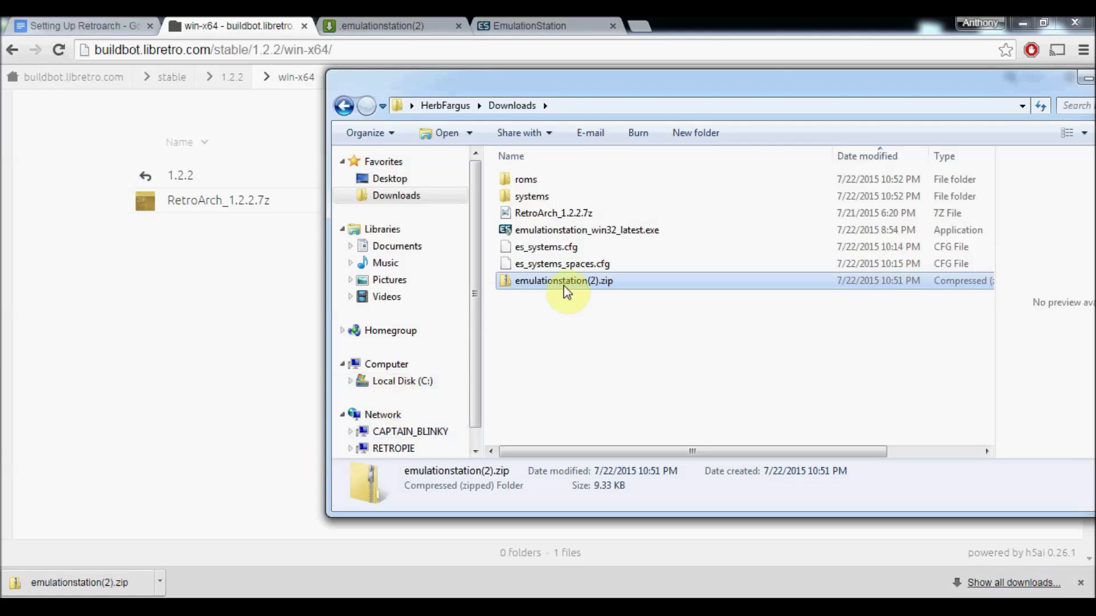
pyautogui.click(550, 221)
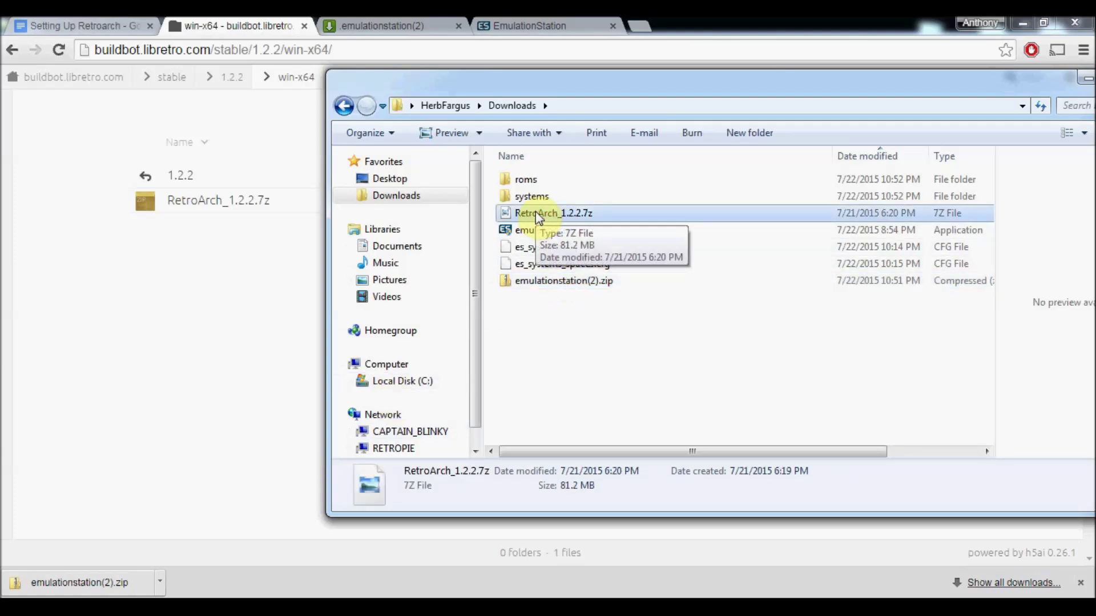
pyautogui.rightClick(536, 212)
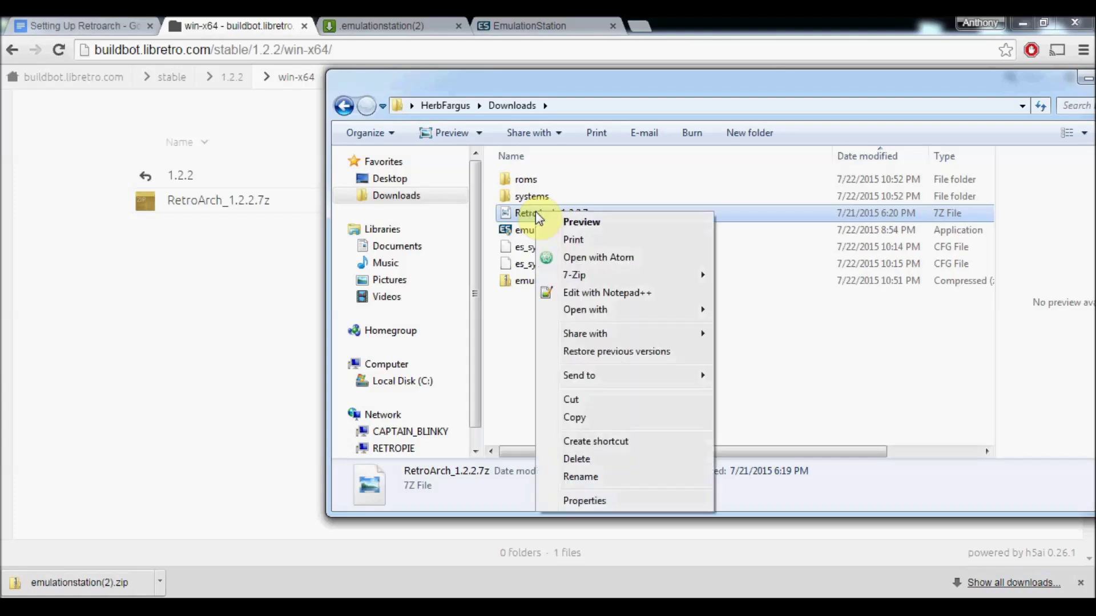
pyautogui.moveTo(593, 275)
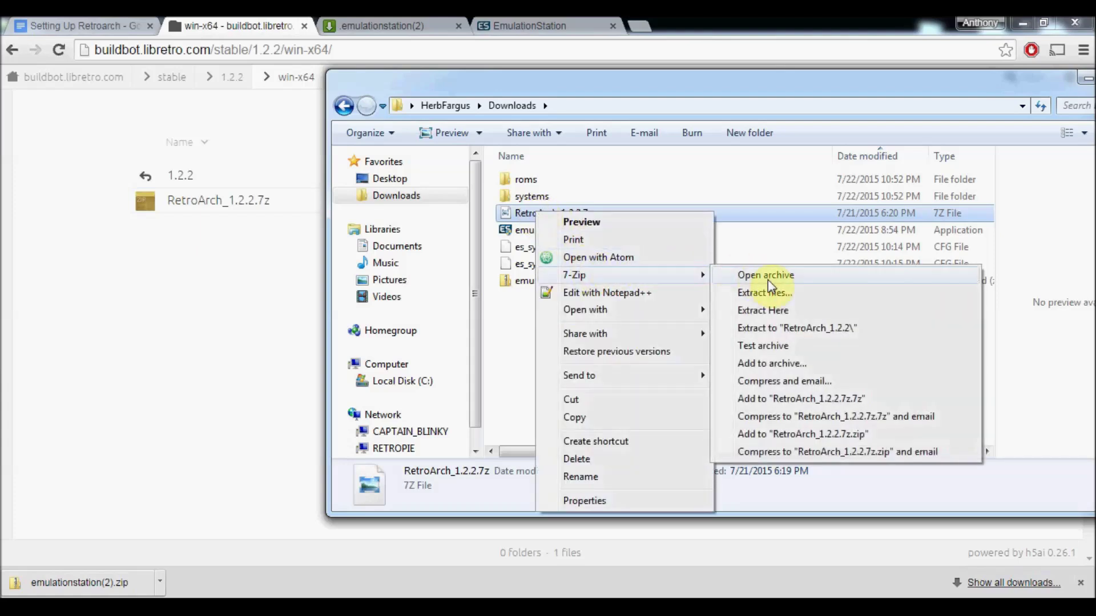
pyautogui.click(772, 292)
# Step: Set the extraction destination to .emulationstation\systems\retroarch and start extracting
pyautogui.click(707, 259)
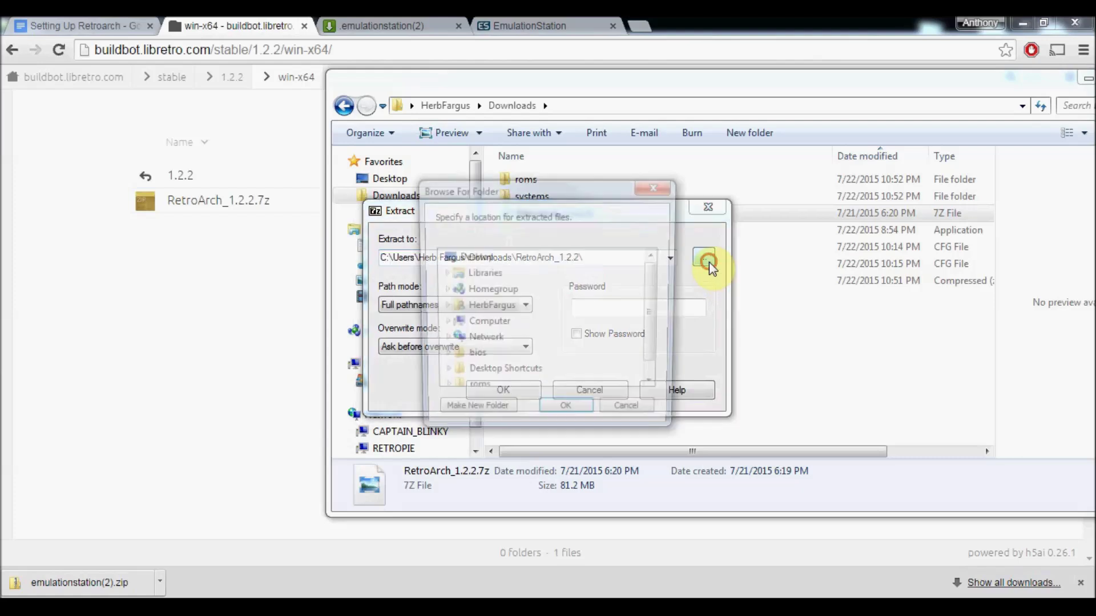
pyautogui.click(442, 307)
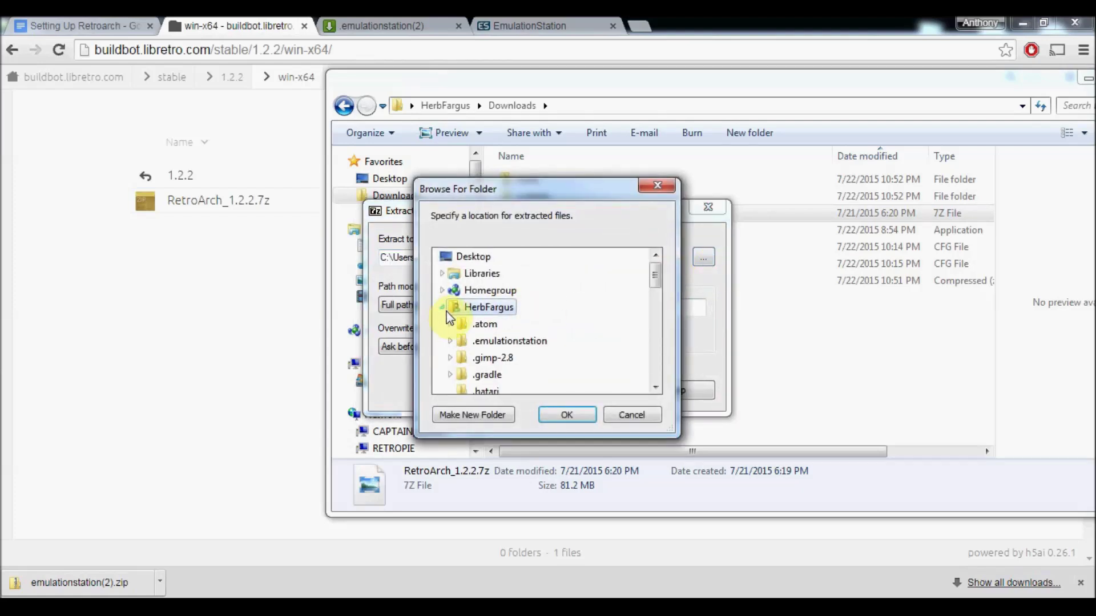
pyautogui.click(450, 341)
pyautogui.click(459, 358)
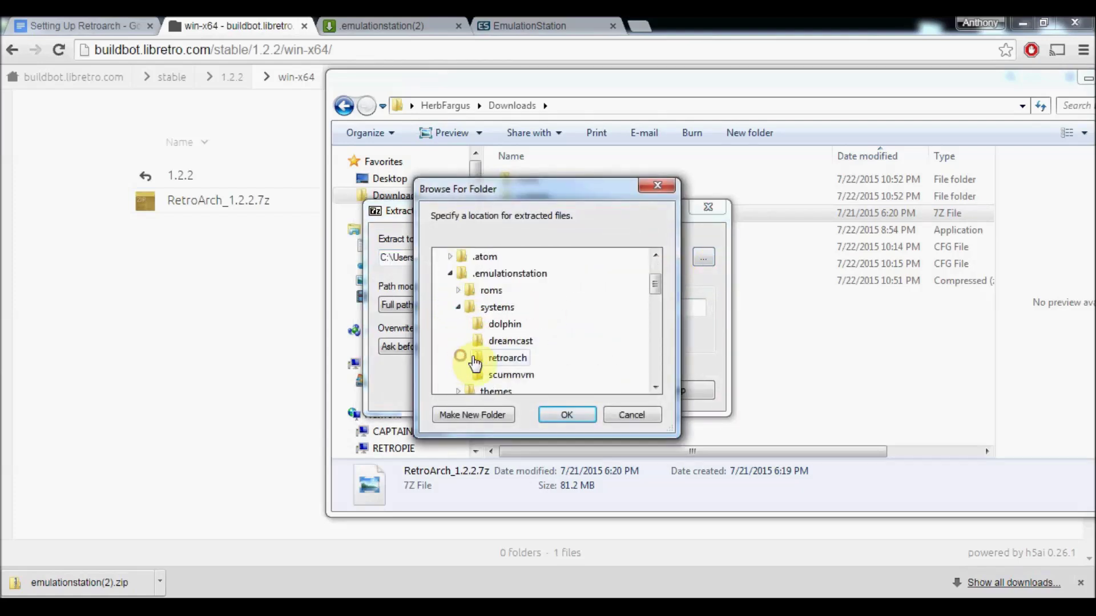
pyautogui.click(474, 359)
pyautogui.click(577, 423)
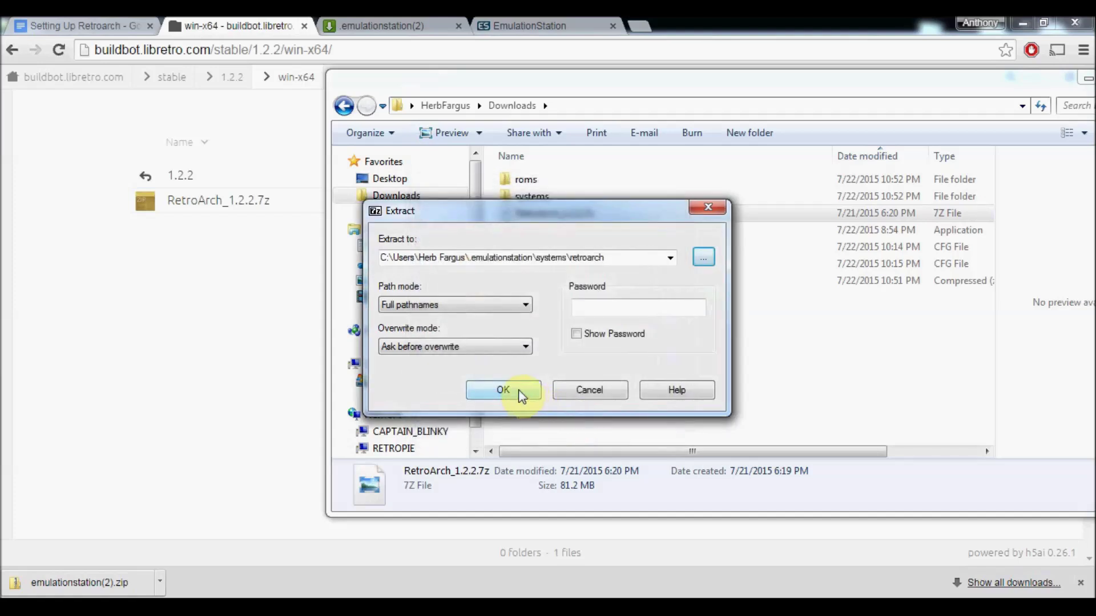
pyautogui.click(504, 391)
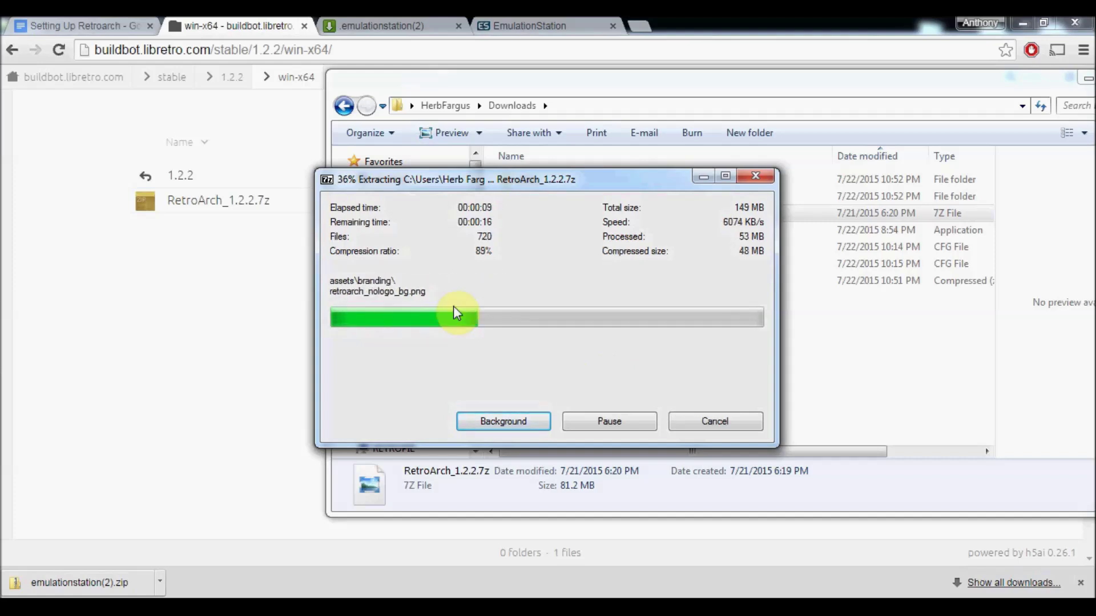
# Step: Bring the Setting Up Retroarch guide tab forward while 7-Zip keeps extracting
pyautogui.click(103, 25)
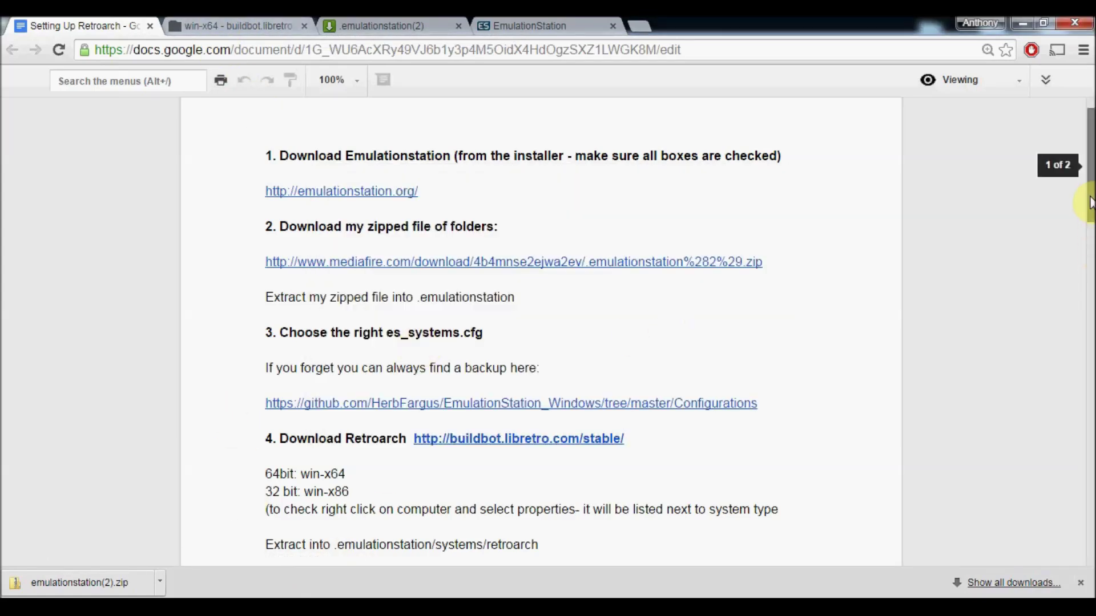
# Step: Open the guide's github.com Configurations backup link in a new tab
pyautogui.moveTo(1090, 199)
pyautogui.mouseDown()
pyautogui.moveTo(1090, 231)
pyautogui.moveTo(1089, 201)
pyautogui.mouseUp()
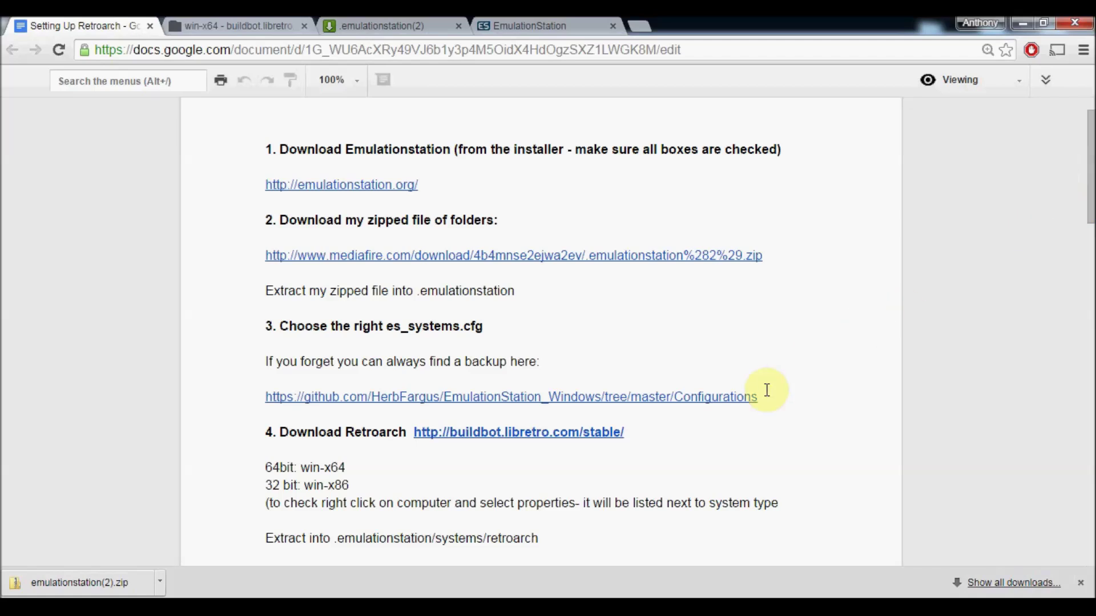
pyautogui.rightClick(637, 399)
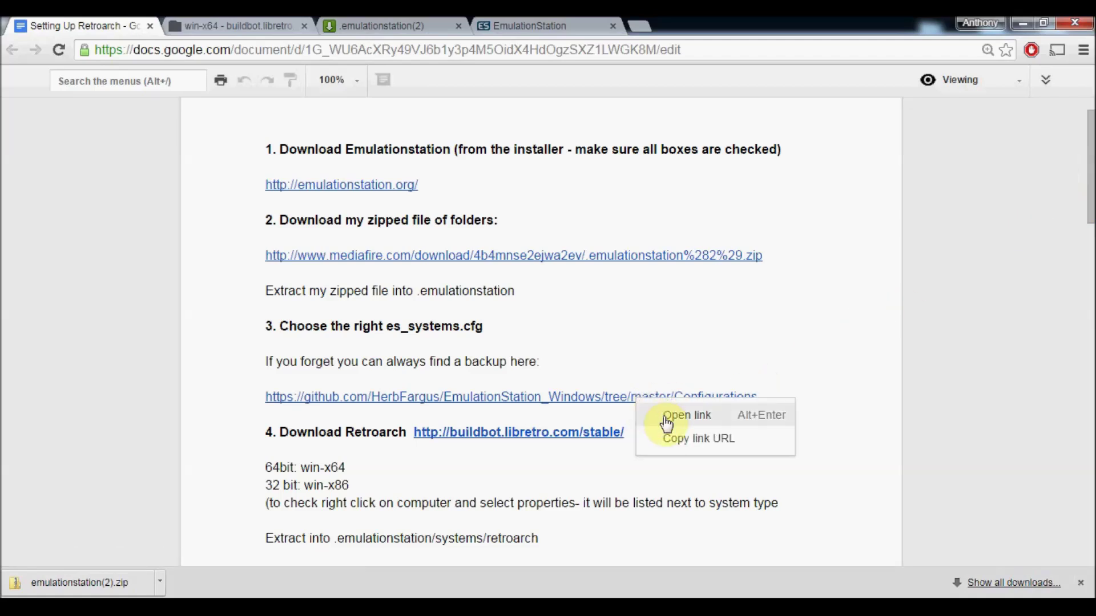
pyautogui.click(711, 425)
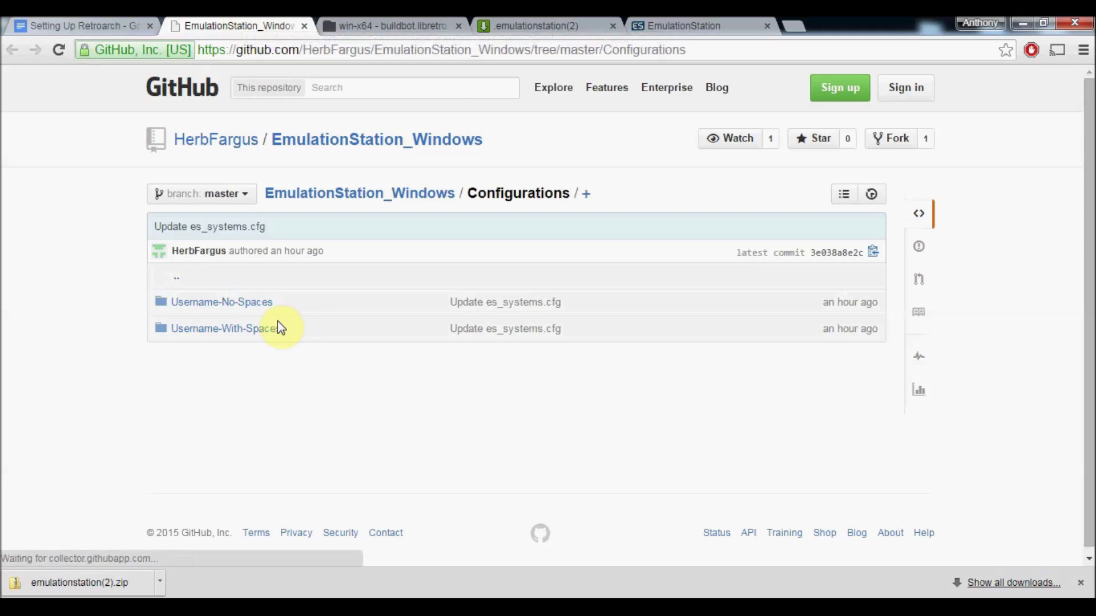
# Step: Open Username-No-Spaces/es_systems.cfg, view its raw text, then return to the file page
pyautogui.click(253, 304)
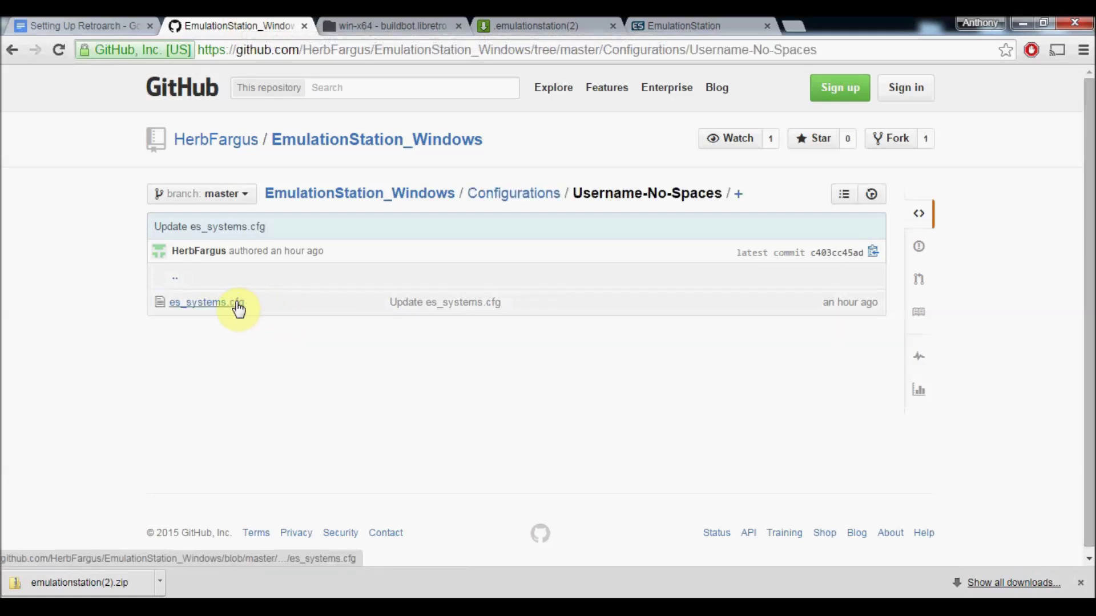
pyautogui.click(237, 304)
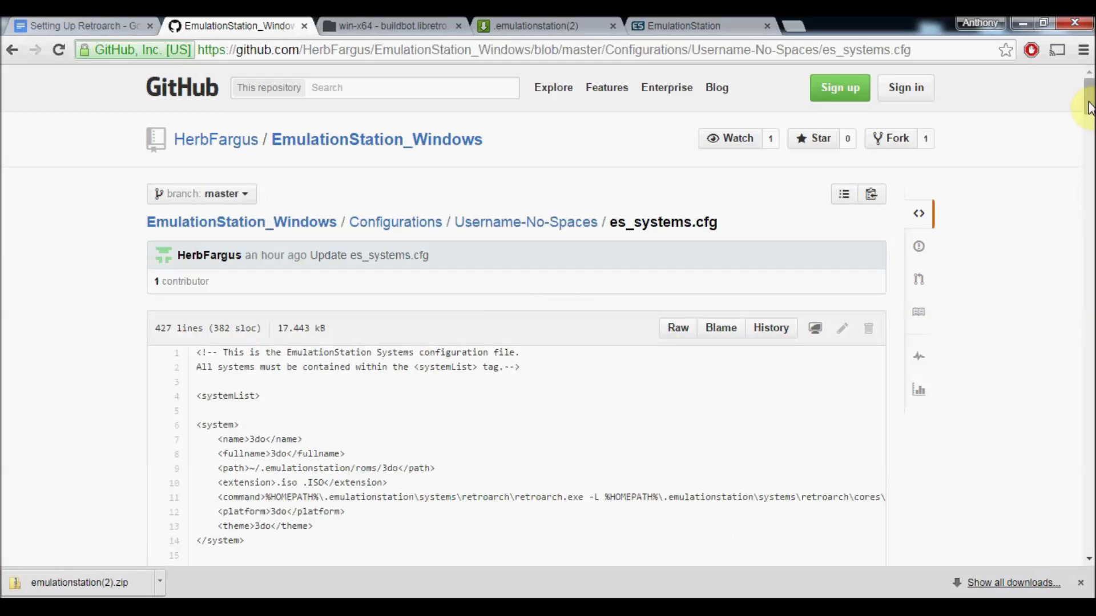
pyautogui.moveTo(1083, 107); pyautogui.dragTo(1089, 128)
pyautogui.click(677, 105)
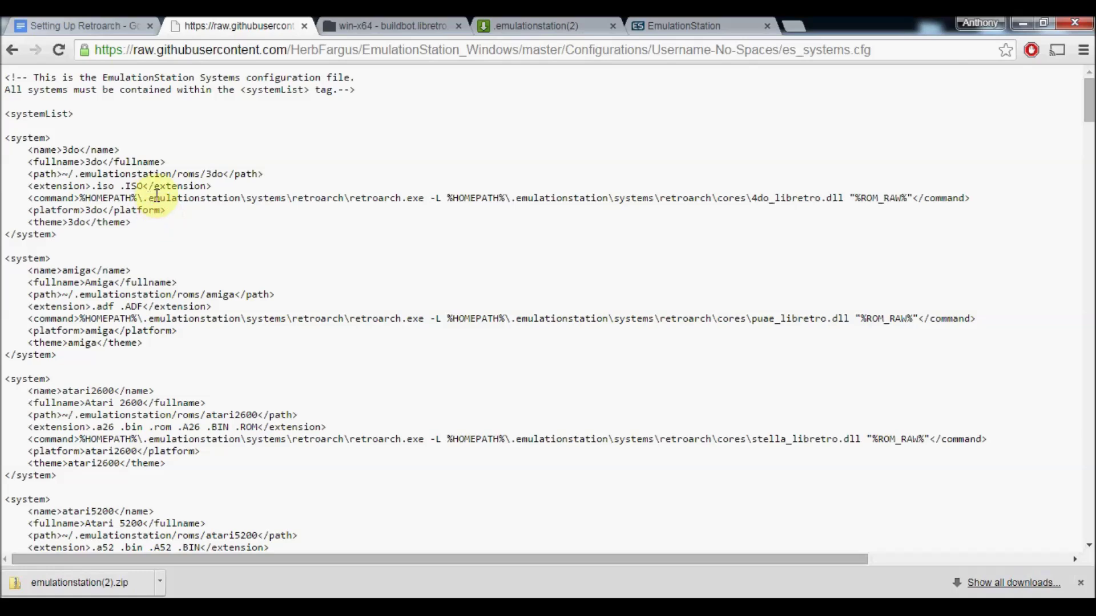
pyautogui.hotkey('ctrl', 'a')
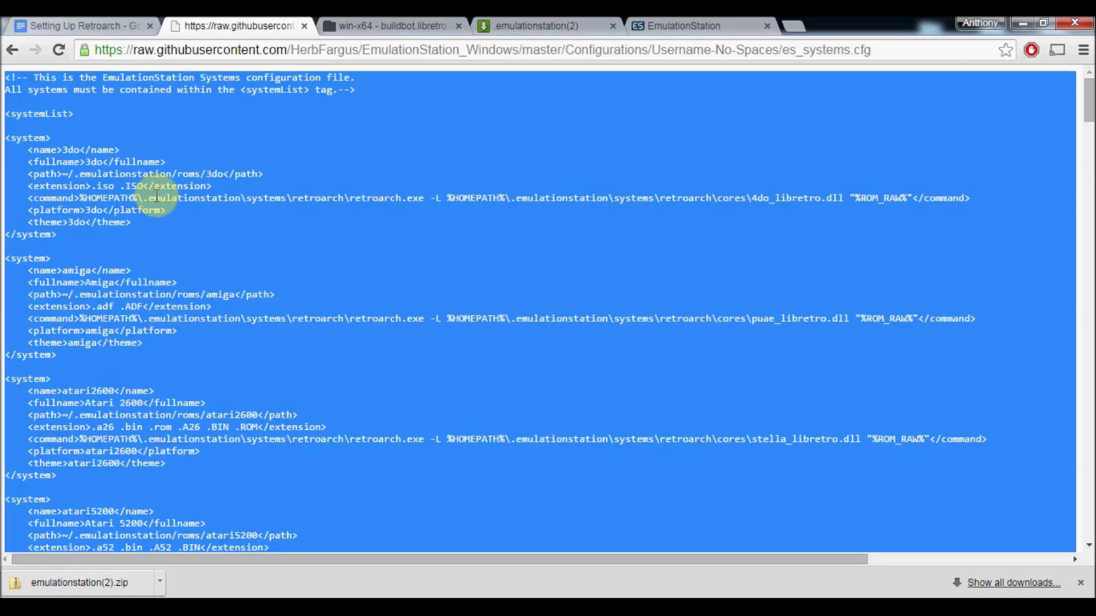
pyautogui.click(225, 213)
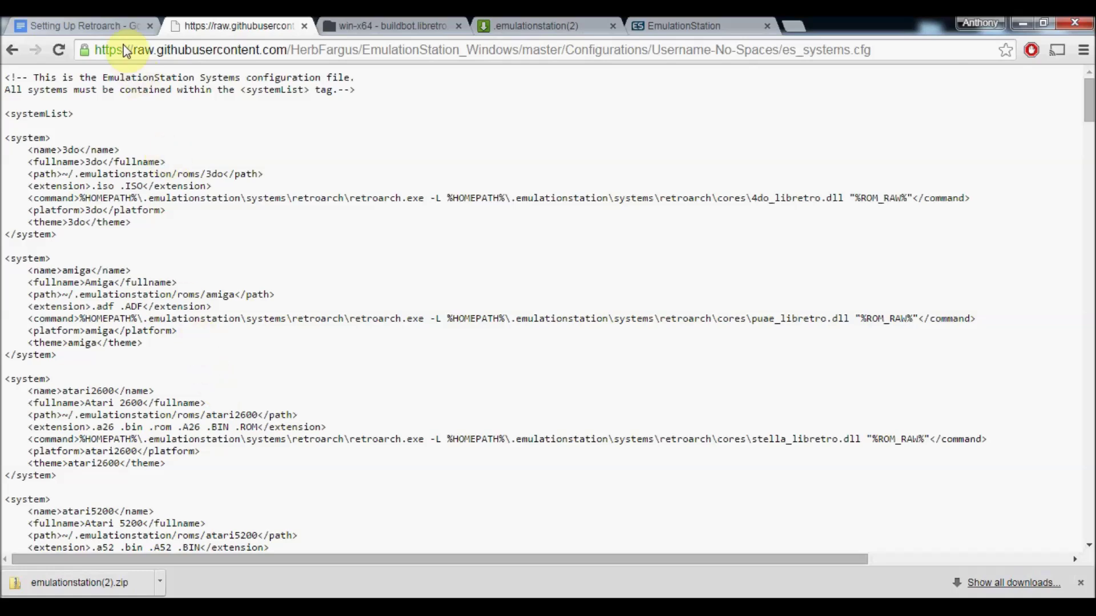
pyautogui.click(109, 25)
pyautogui.hotkey('ctrl', 'Tab')
pyautogui.click(12, 50)
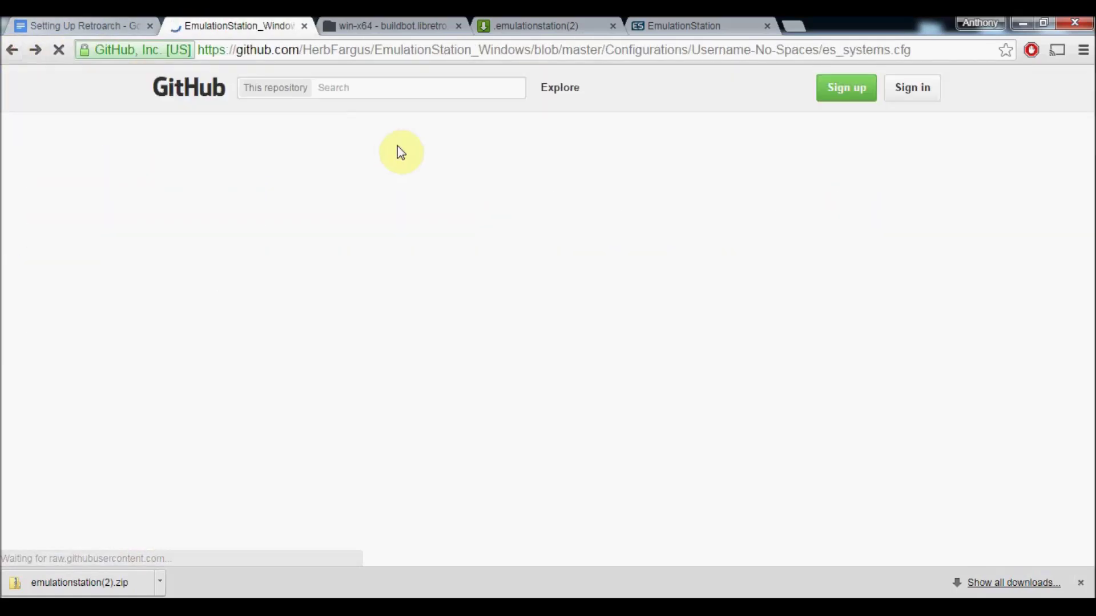
pyautogui.moveTo(1089, 123); pyautogui.dragTo(1087, 86)
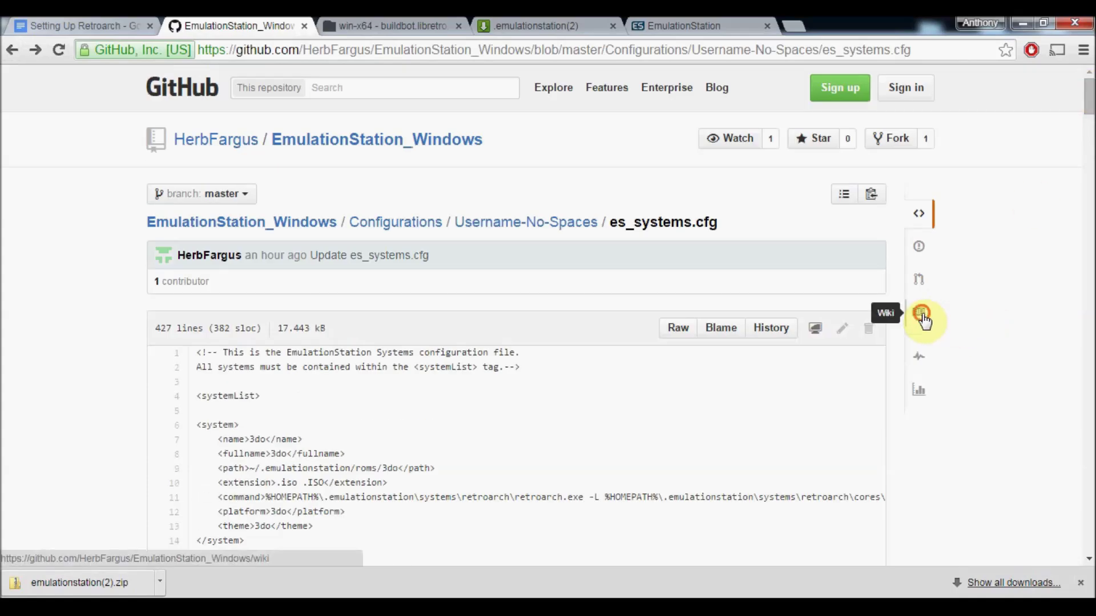
# Step: Open the wiki's RetroArch Cores page via Show 27 more pages and scroll its core/ROM table
pyautogui.click(920, 314)
pyautogui.moveTo(1087, 191); pyautogui.dragTo(1088, 313)
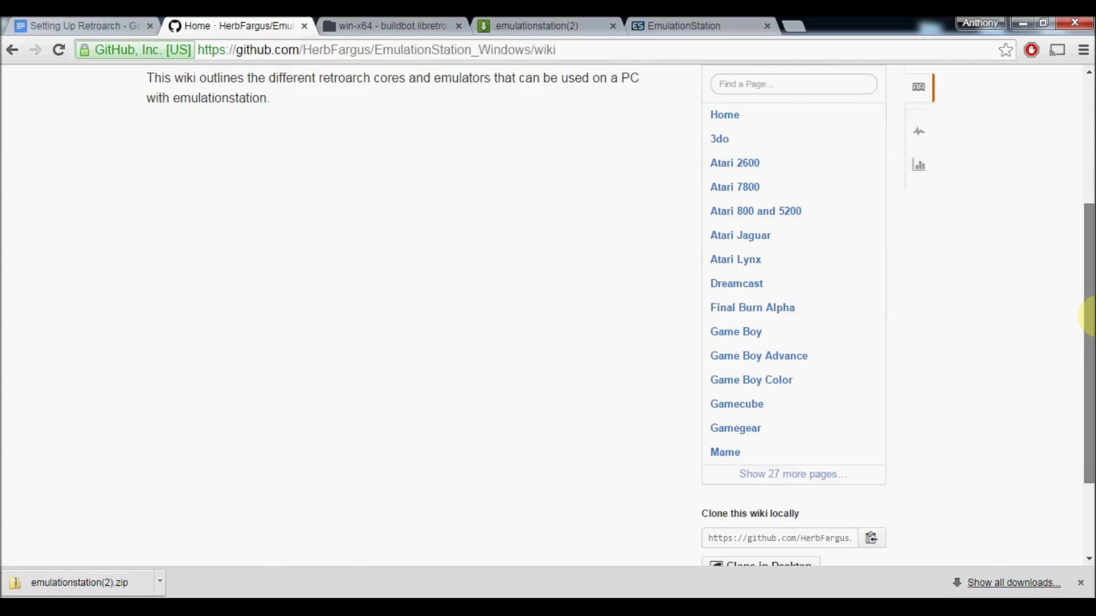
pyautogui.click(775, 477)
pyautogui.moveTo(1086, 215); pyautogui.dragTo(1088, 353)
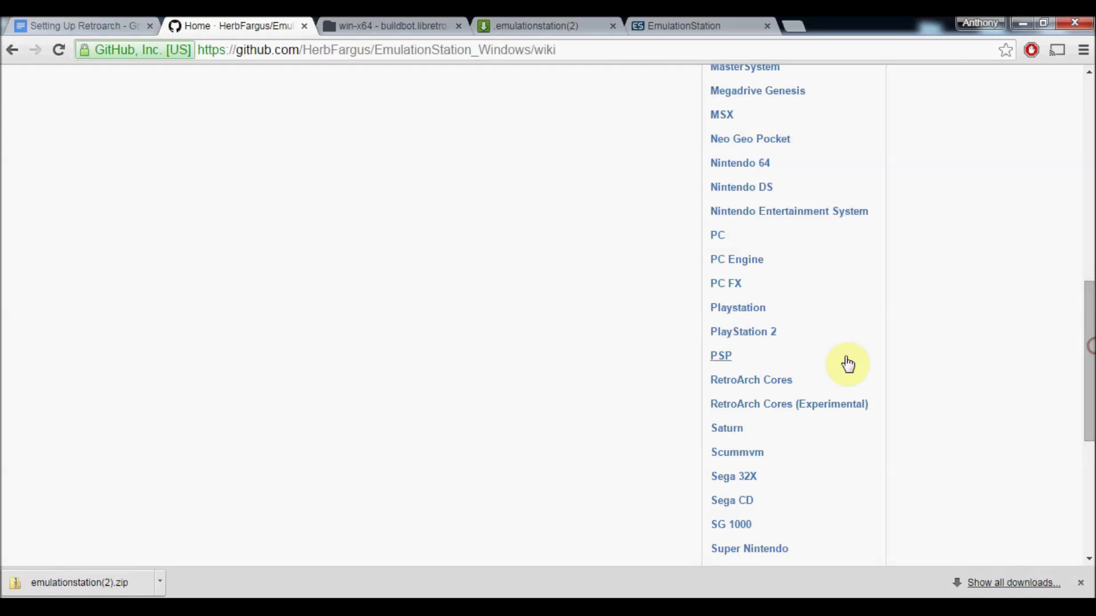
pyautogui.click(777, 380)
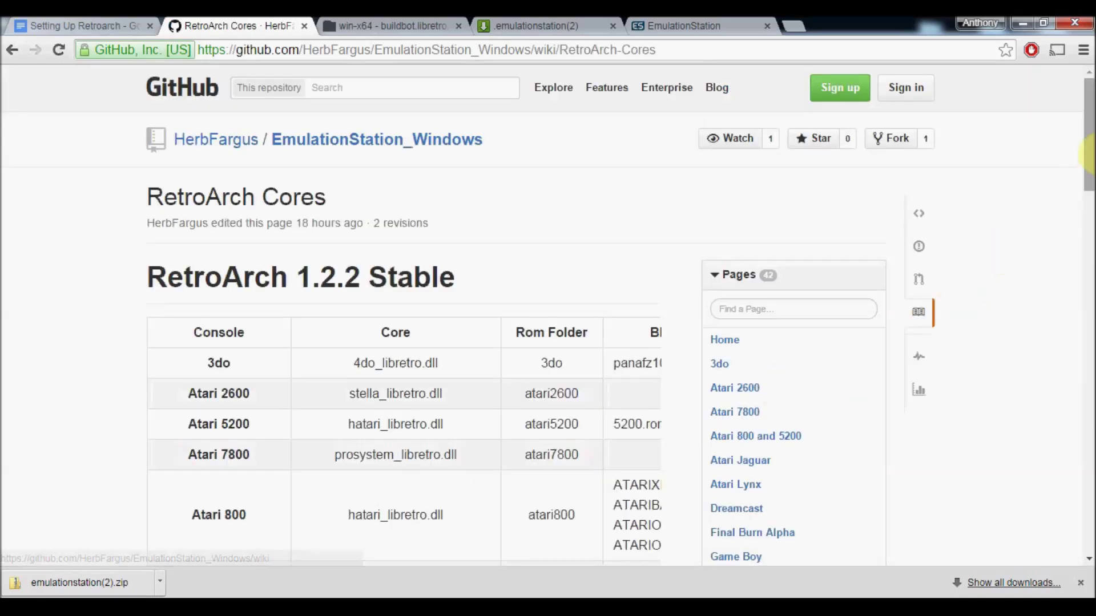
pyautogui.moveTo(1087, 154); pyautogui.dragTo(1087, 194)
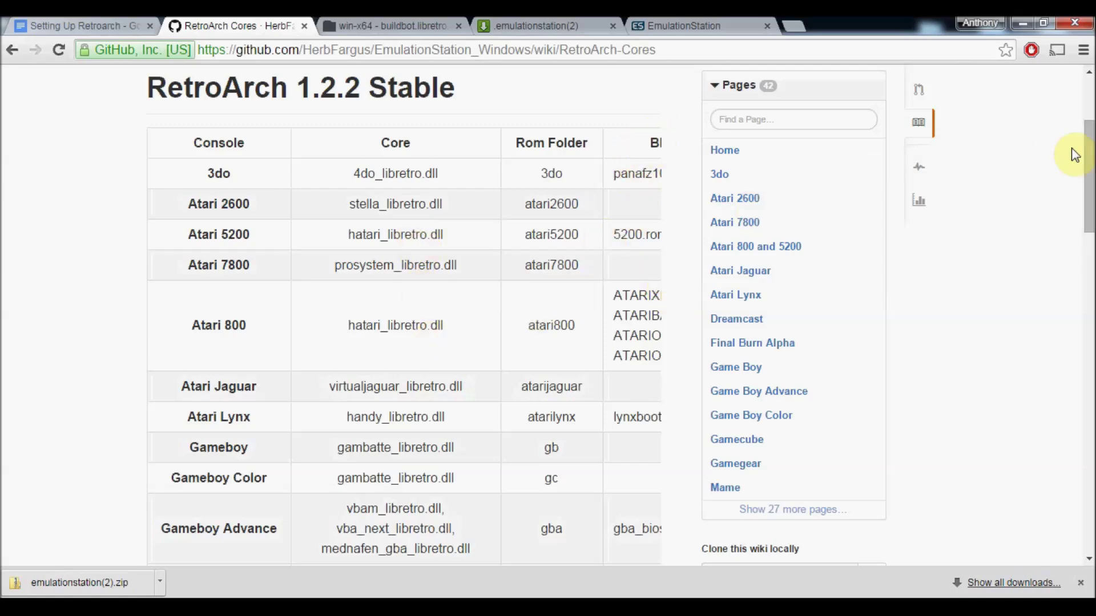
pyautogui.moveTo(1087, 171); pyautogui.dragTo(1088, 409)
pyautogui.moveTo(521, 511); pyautogui.dragTo(496, 512)
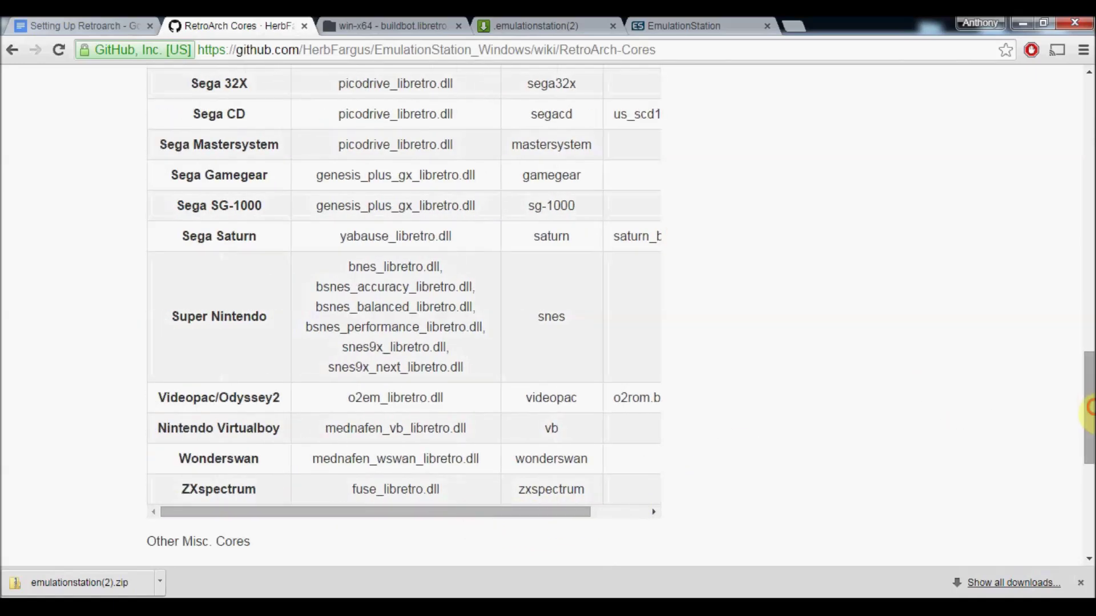
pyautogui.moveTo(1088, 400); pyautogui.dragTo(1053, 136)
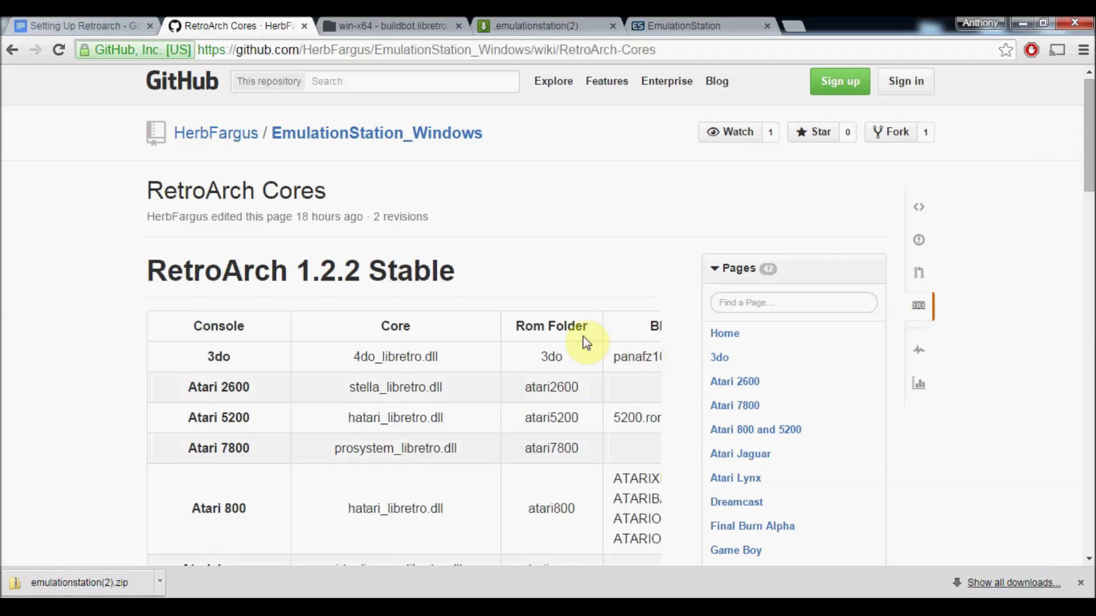
pyautogui.moveTo(1089, 171); pyautogui.dragTo(1090, 195)
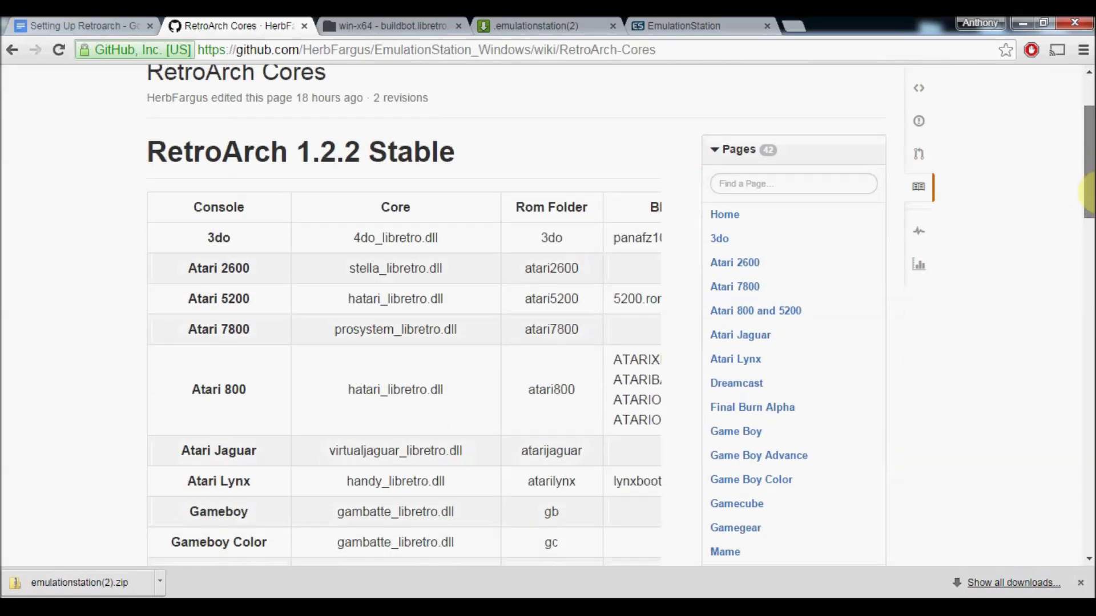
pyautogui.moveTo(1088, 194); pyautogui.dragTo(1087, 245)
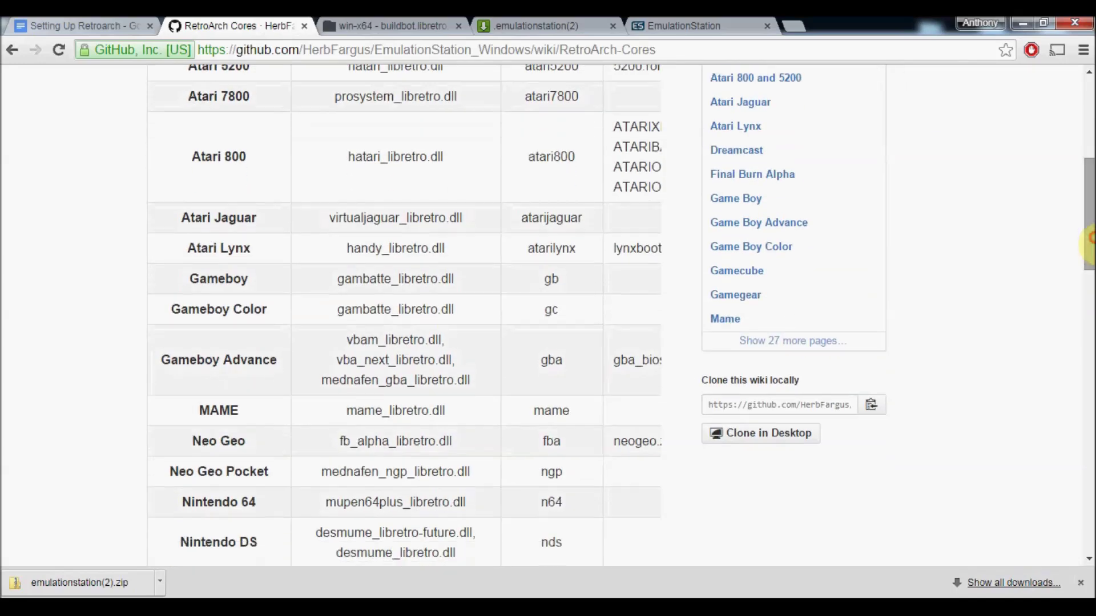
pyautogui.moveTo(152, 606)
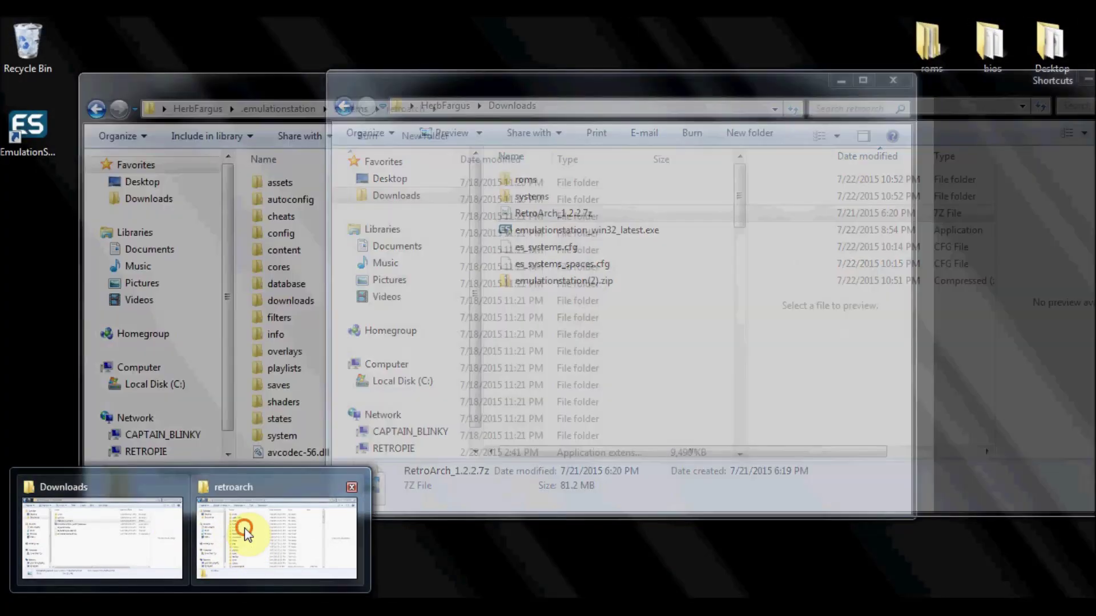
# Step: Reopen systems\retroarch to see the 73 extracted files and right-click retroarch.cfg
pyautogui.click(244, 535)
pyautogui.click(345, 115)
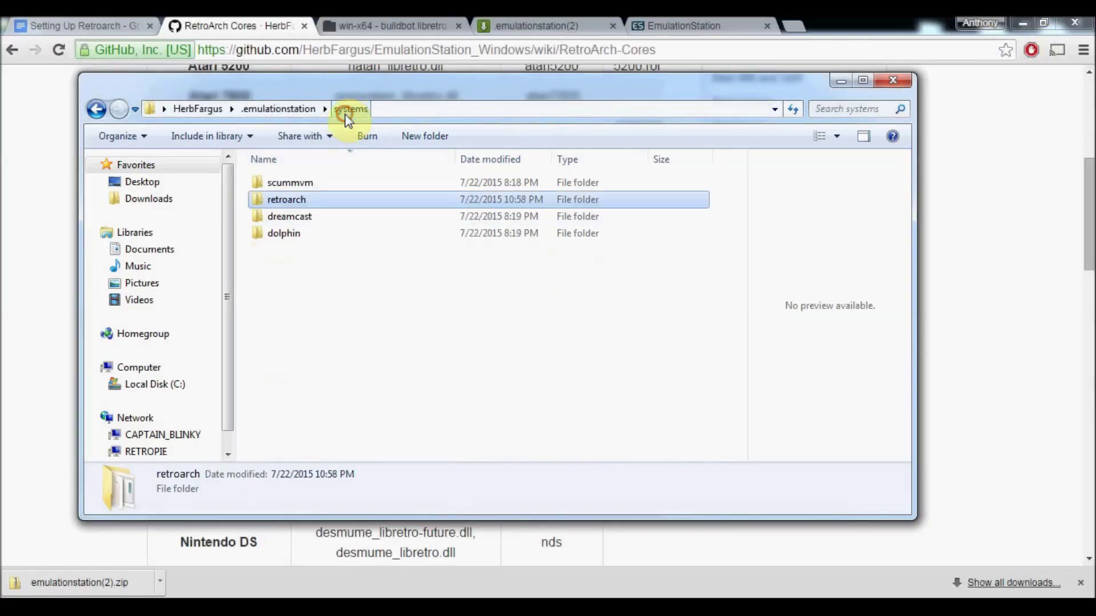
pyautogui.click(288, 108)
pyautogui.doubleClick(278, 201)
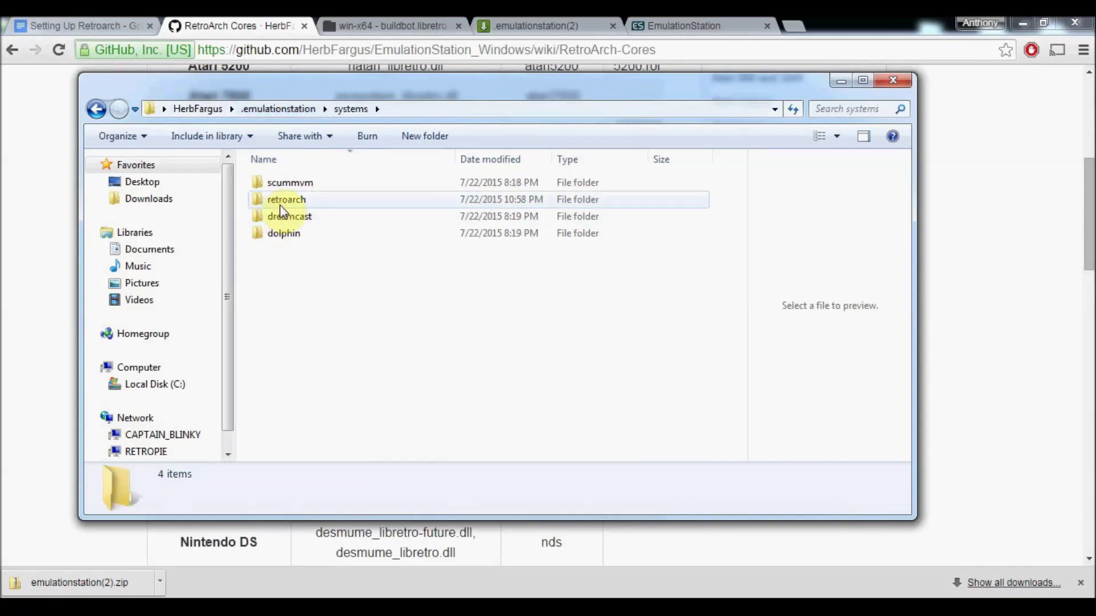
pyautogui.doubleClick(280, 203)
pyautogui.moveTo(738, 210); pyautogui.dragTo(744, 418)
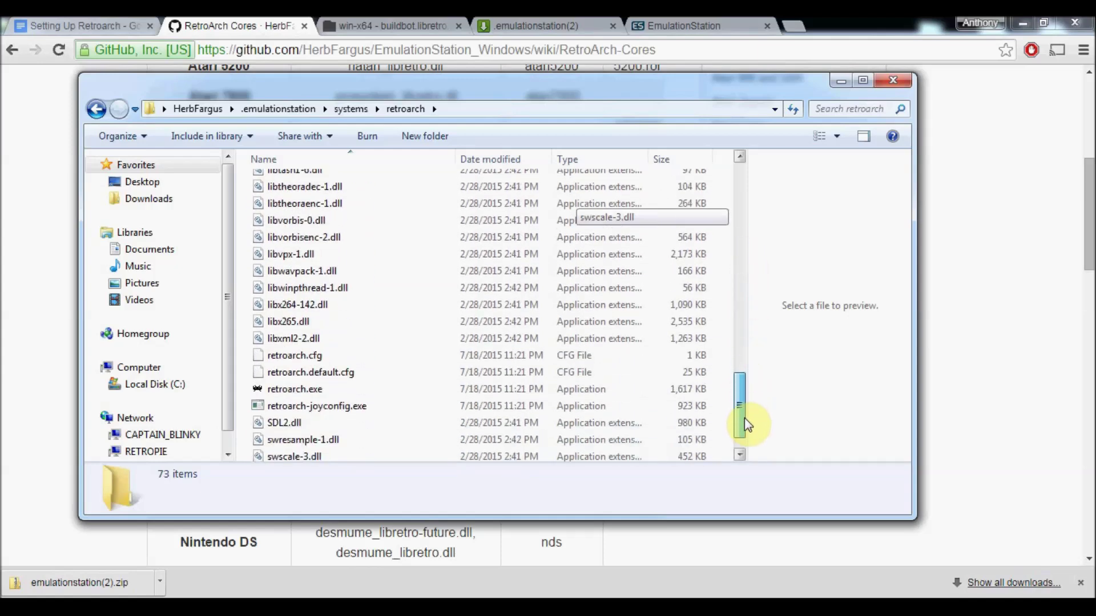
pyautogui.rightClick(296, 357)
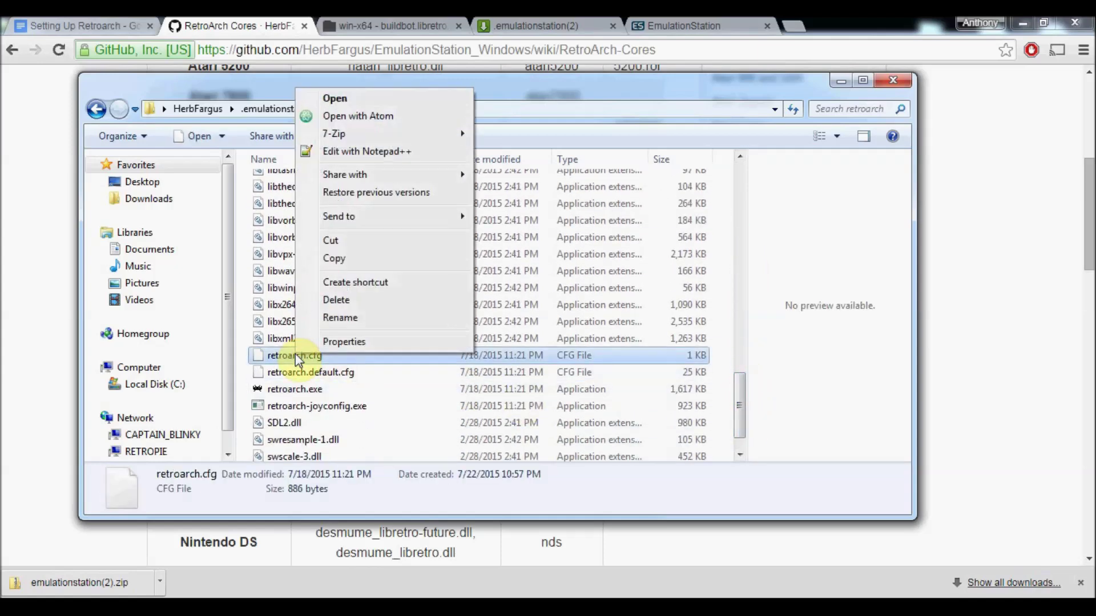
# Step: Search retroarch.cfg for 'thread', confirm it has no match, and return to the retroarch folder
pyautogui.click(359, 151)
pyautogui.hotkey('ctrl', 'f')
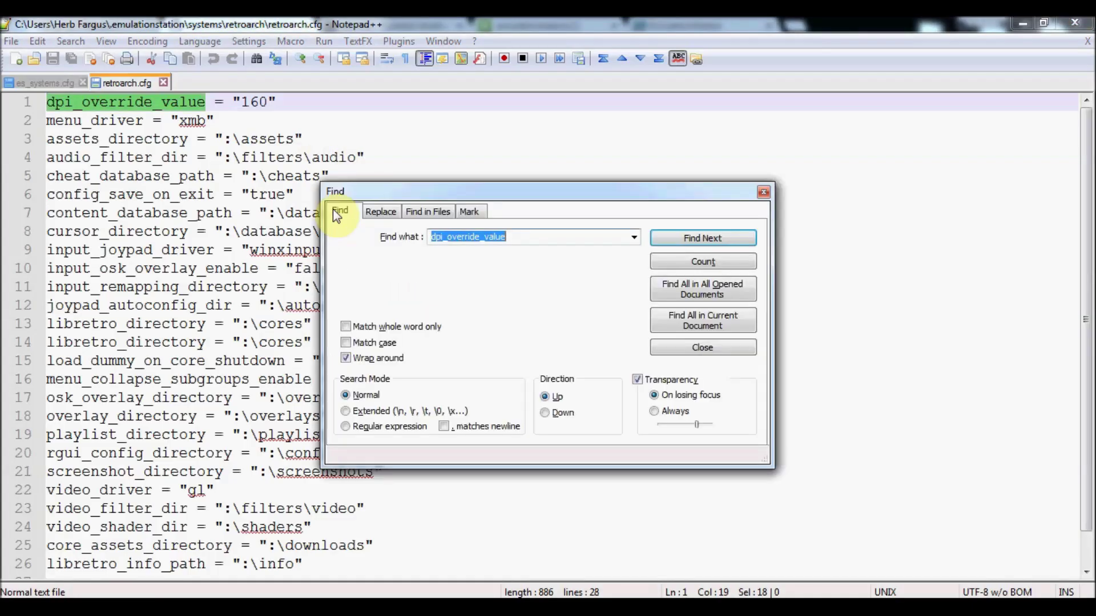
pyautogui.write('thread')
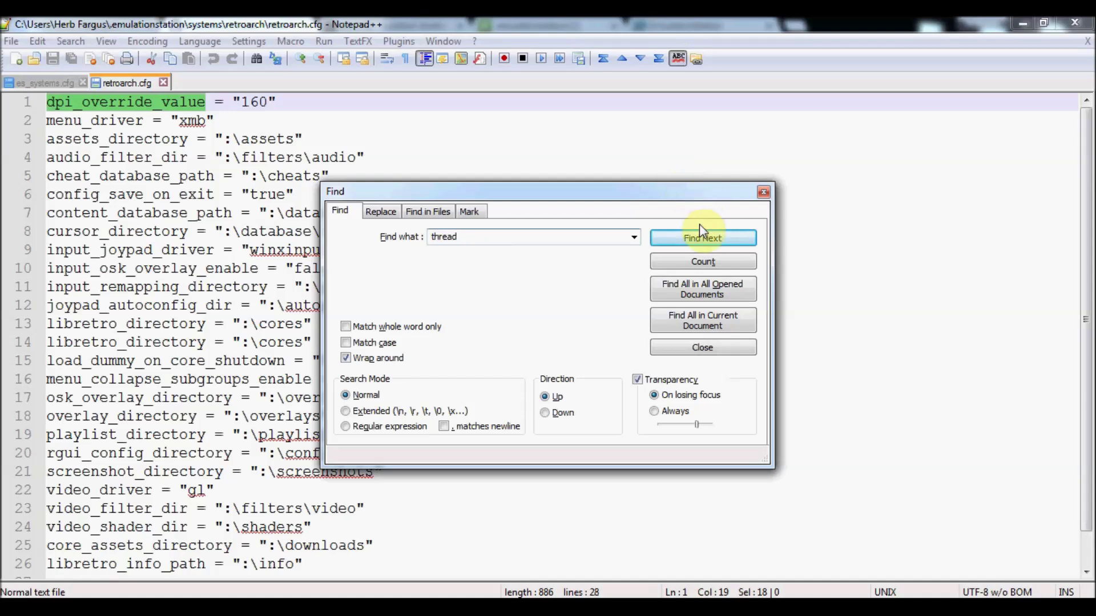
pyautogui.click(701, 237)
pyautogui.click(679, 238)
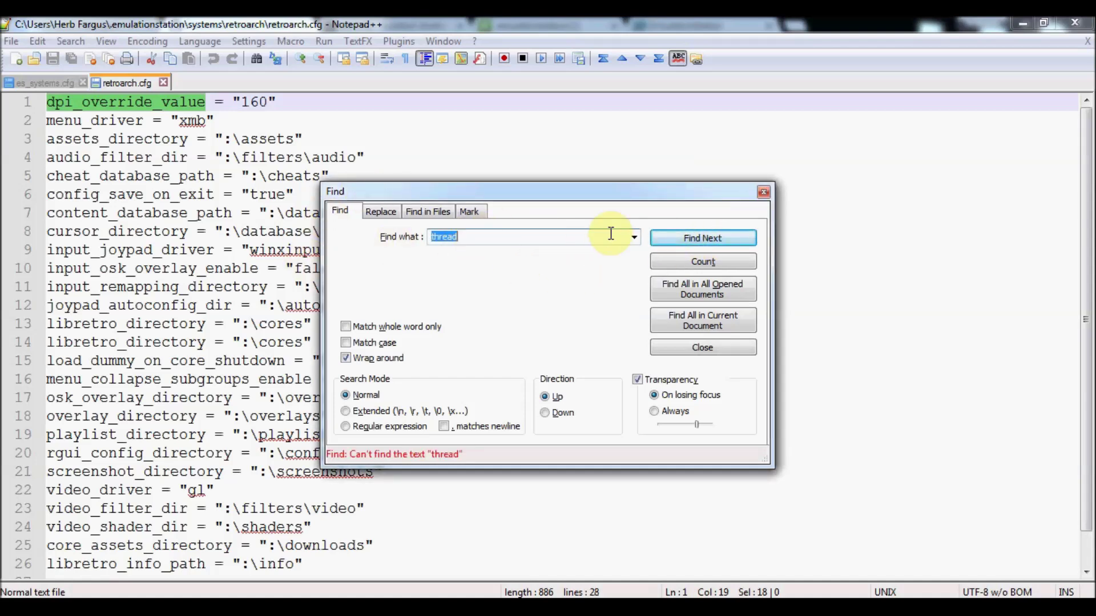
pyautogui.click(764, 192)
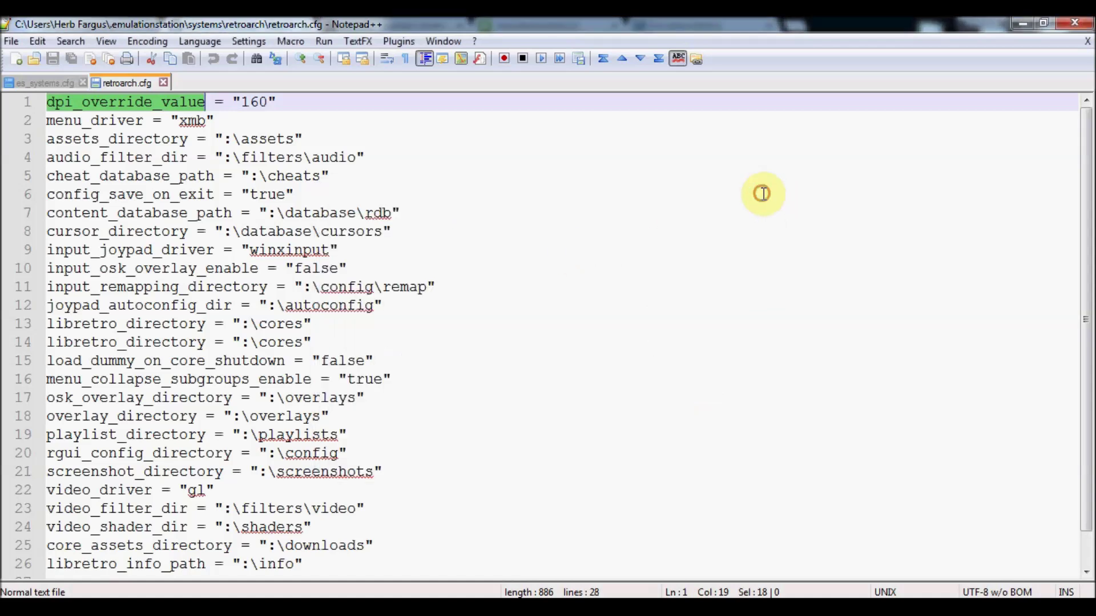
pyautogui.moveTo(184, 593)
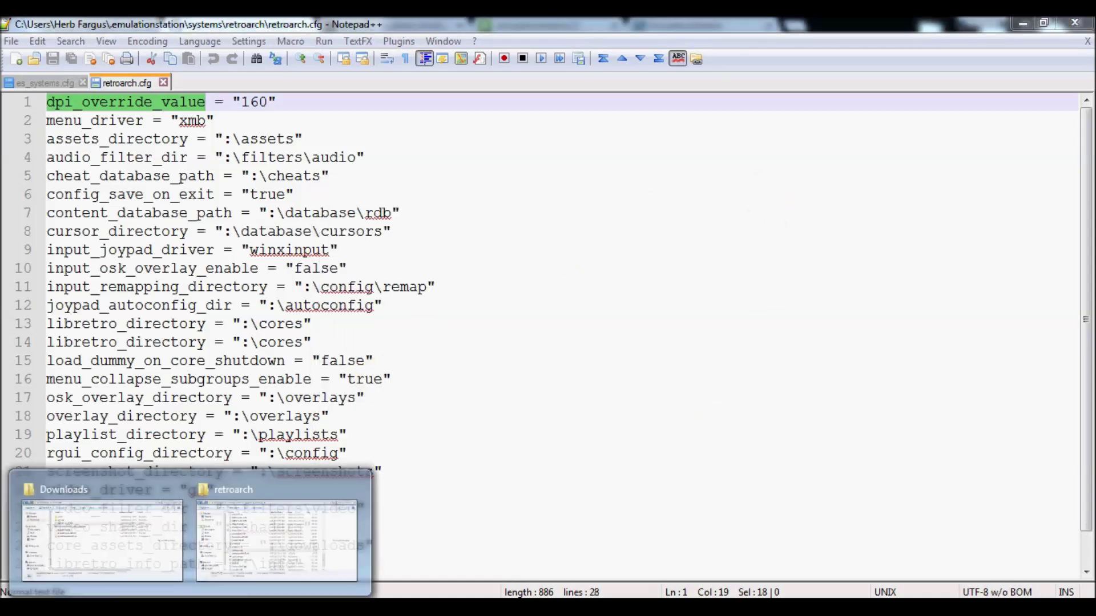
pyautogui.click(200, 534)
# Step: Launch retroarch.exe and read the Basic Menu Controls help topic
pyautogui.scroll(-1, 742, 434)
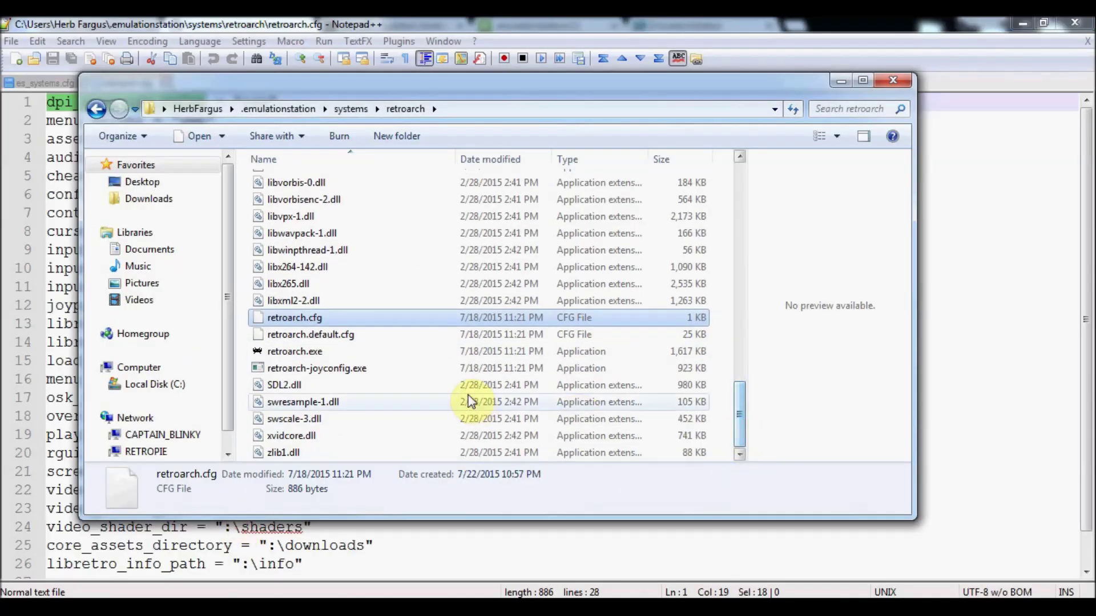
pyautogui.doubleClick(282, 351)
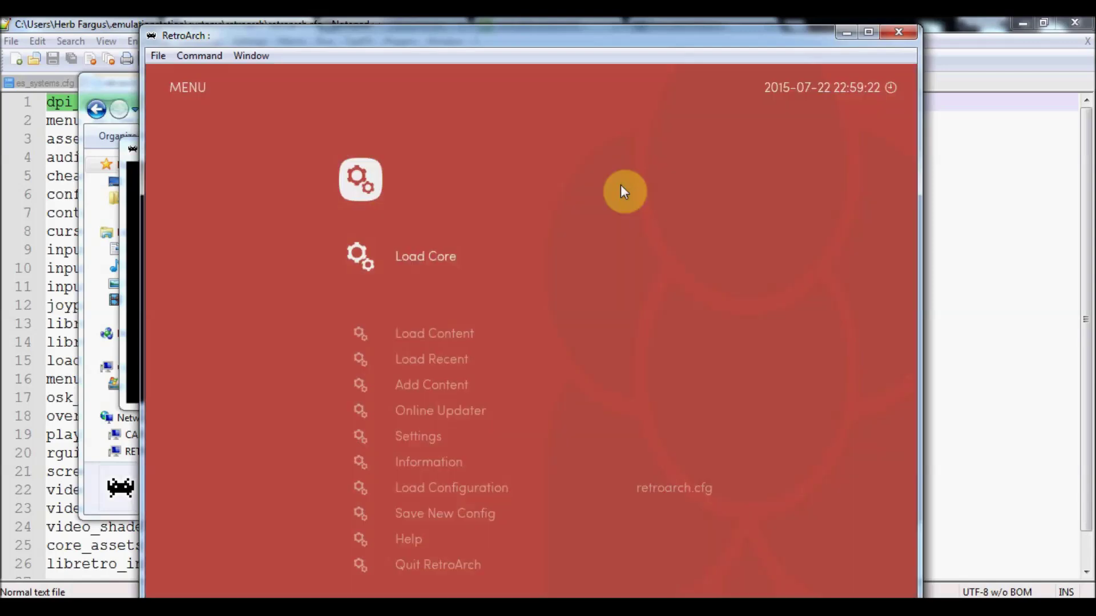
pyautogui.press('Down')
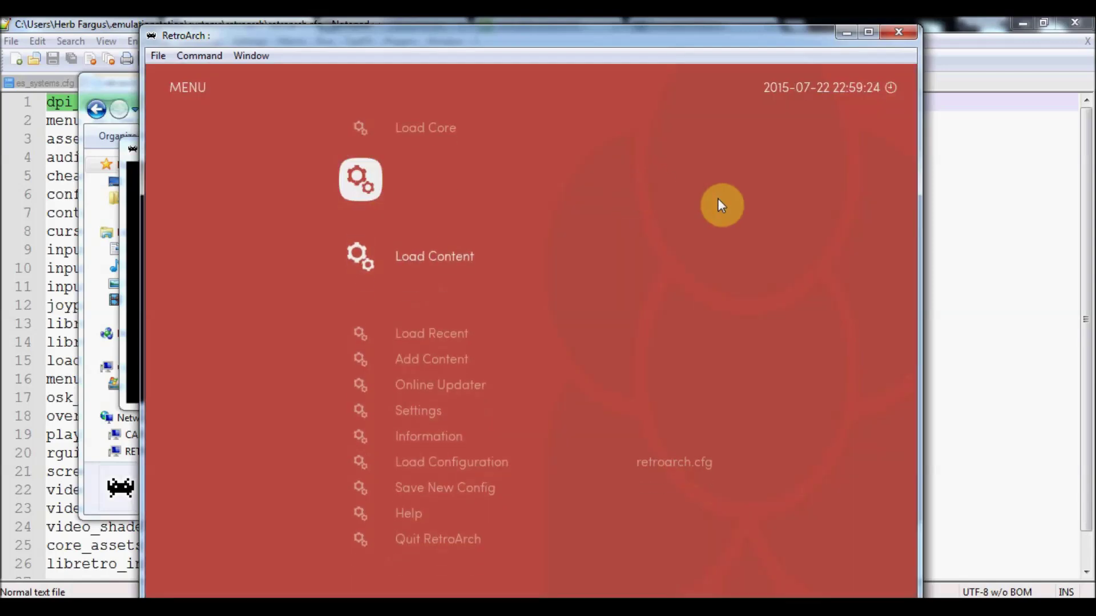
pyautogui.press('Up')
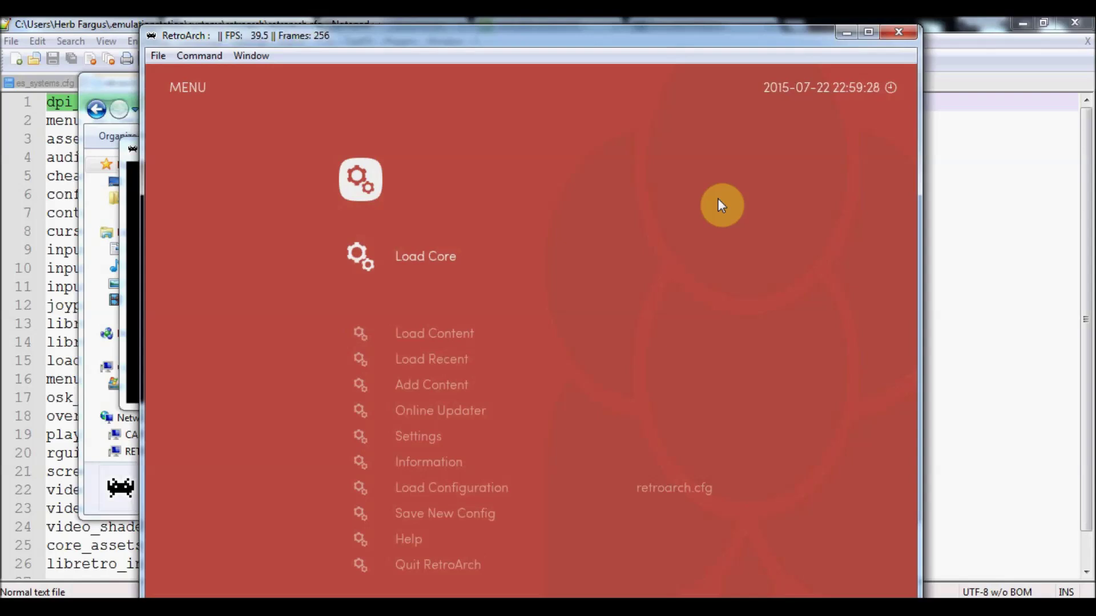
pyautogui.press('Up')
pyautogui.press('Up')
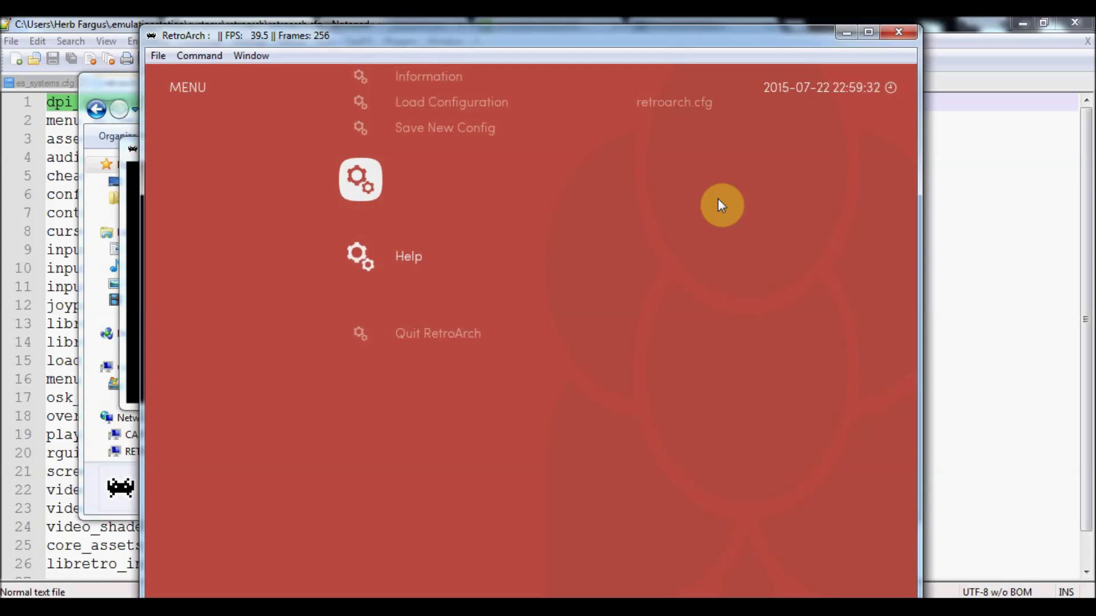
pyautogui.press('Return')
pyautogui.press('Return')
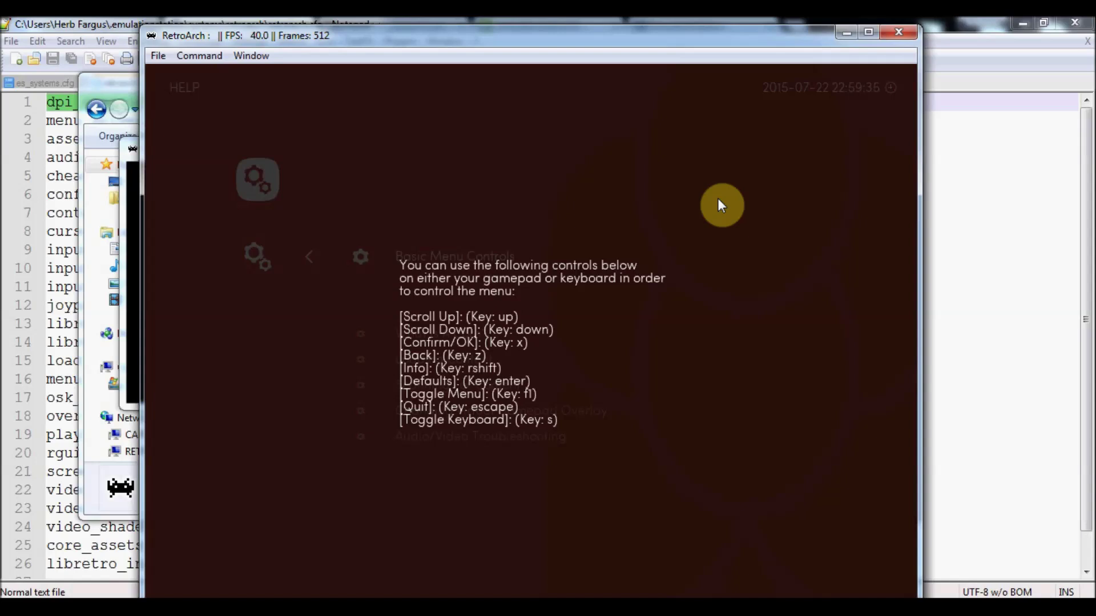
pyautogui.press('Return')
# Step: Read the Audio/Video Troubleshooting help topic, then close it
pyautogui.press('Down')
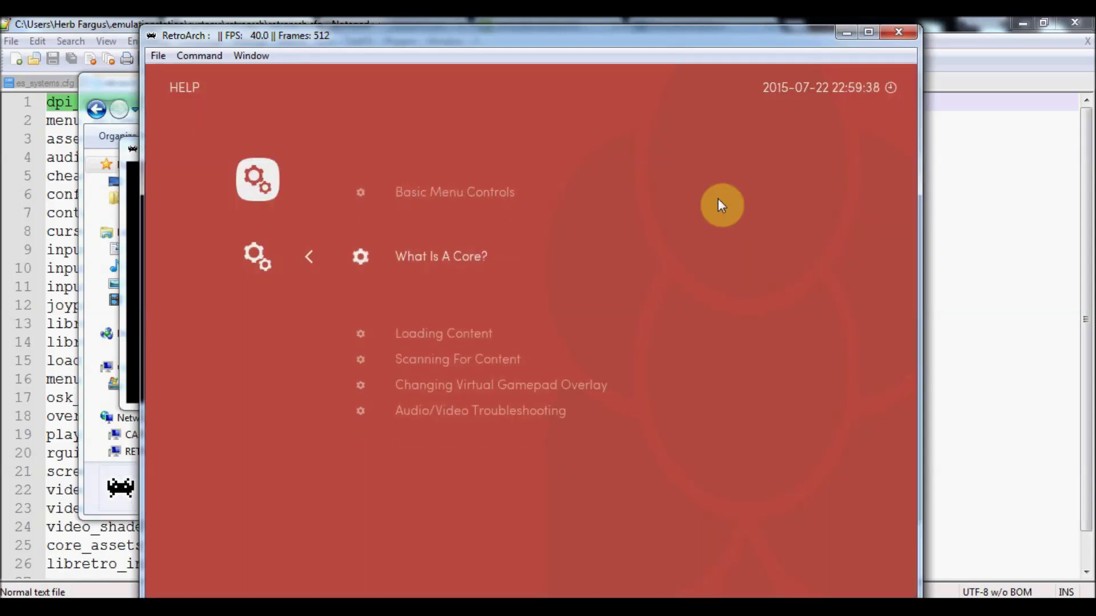
pyautogui.press('Down')
pyautogui.press('Down')
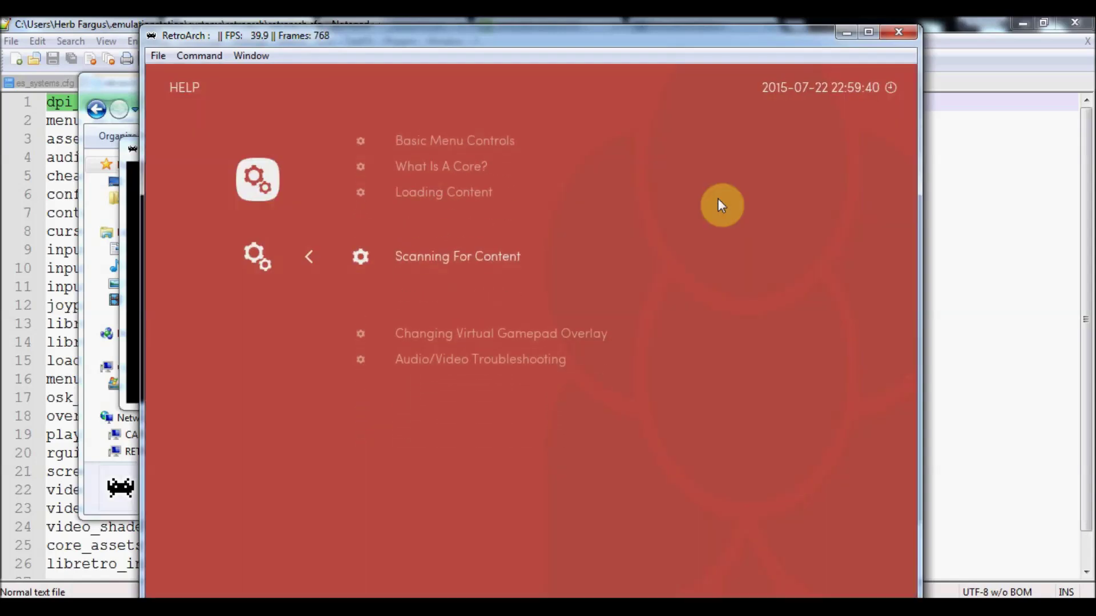
pyautogui.press('Down')
pyautogui.press('Down')
pyautogui.press('Return')
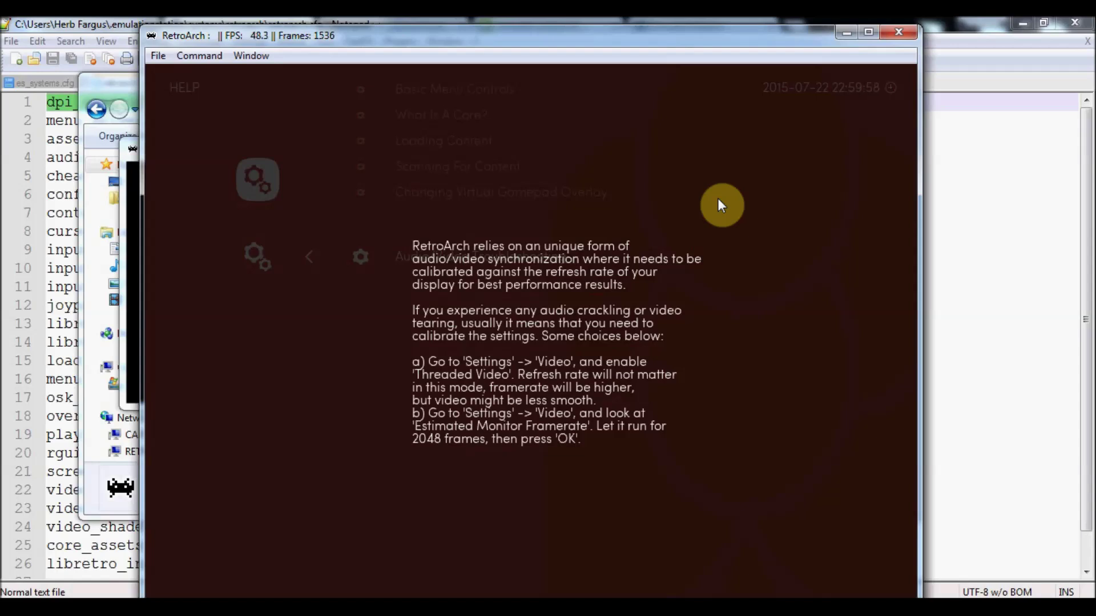
pyautogui.press('BackSpace')
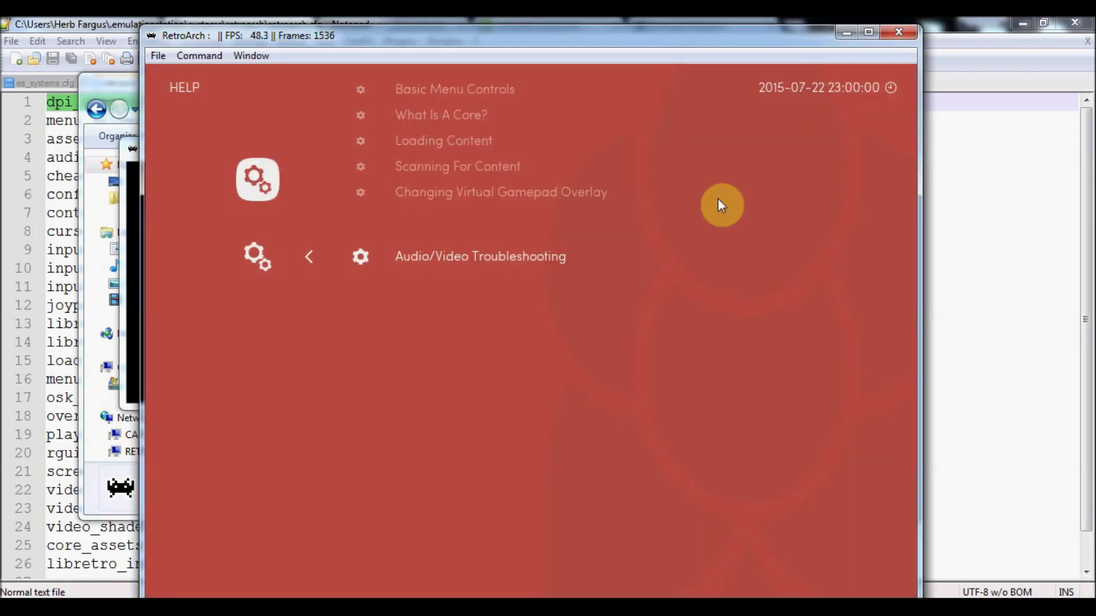
# Step: Go from the main menu into Settings > Video
pyautogui.press('BackSpace')
pyautogui.press('Up')
pyautogui.press('Up')
pyautogui.press('Up')
pyautogui.press('Up')
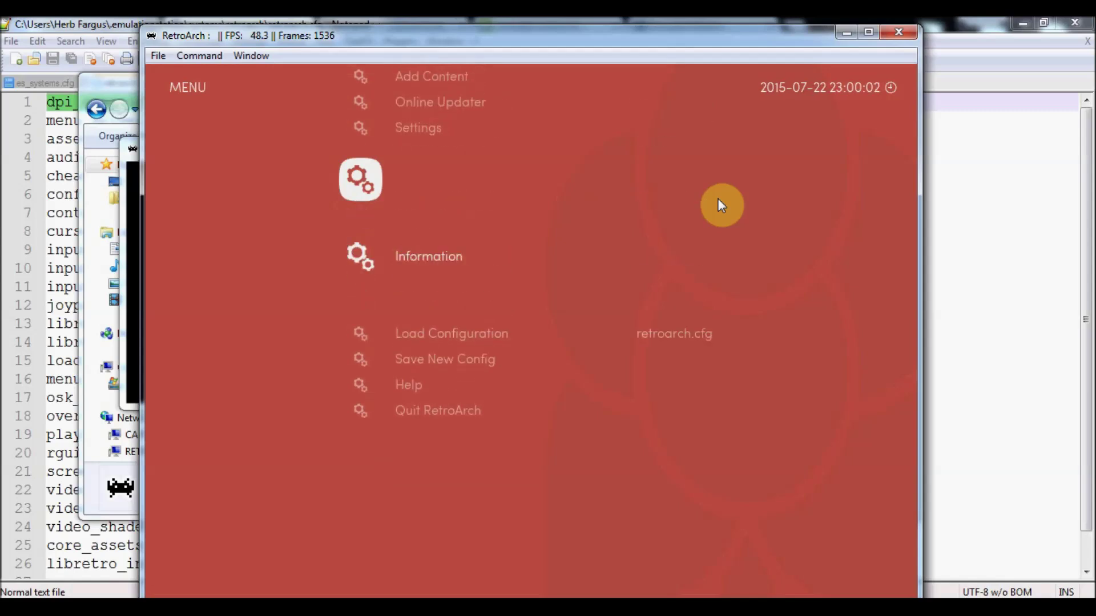
pyautogui.press('Return')
pyautogui.press('Down')
pyautogui.press('Down')
pyautogui.press('Down')
pyautogui.press('Down')
pyautogui.press('Down')
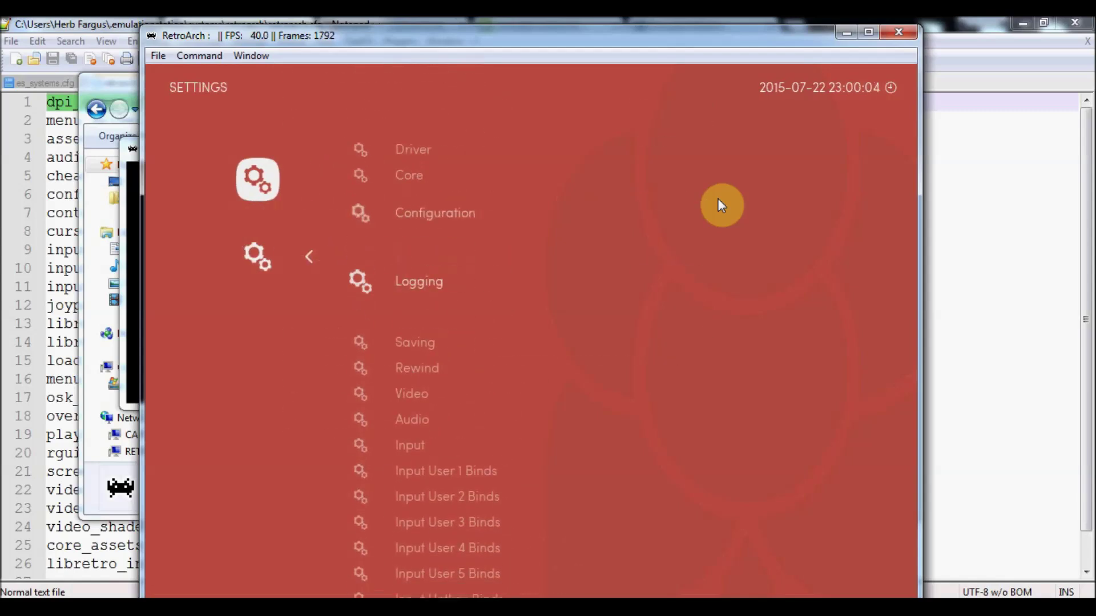
pyautogui.press('Down')
pyautogui.press('Return')
# Step: Switch Threaded Video to ON and back out to the main menu
pyautogui.press('Down')
pyautogui.press('Down')
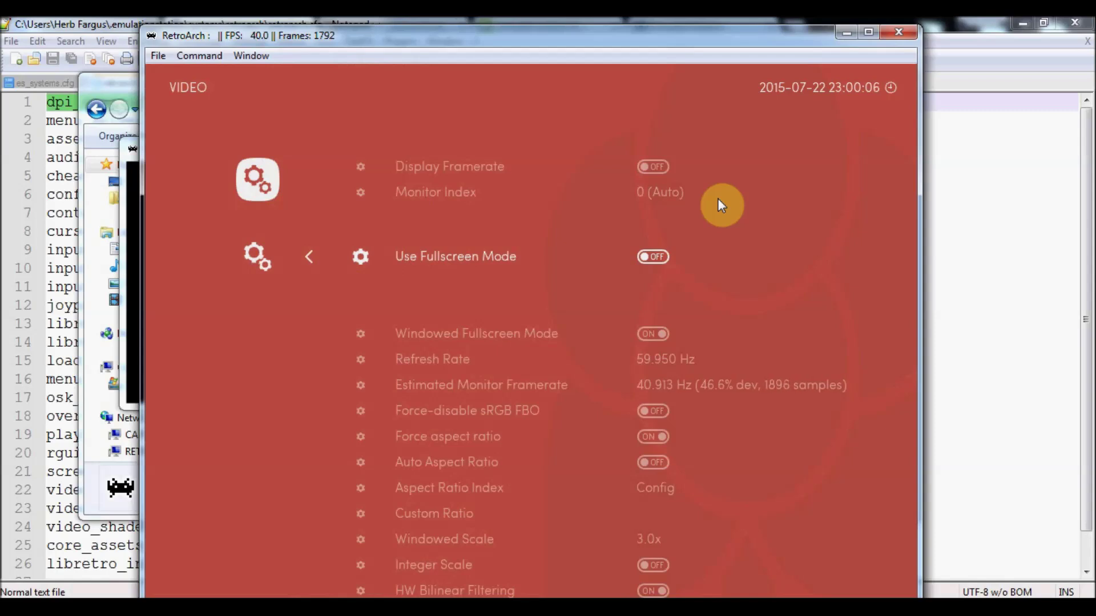
pyautogui.press('Up')
pyautogui.press('Down')
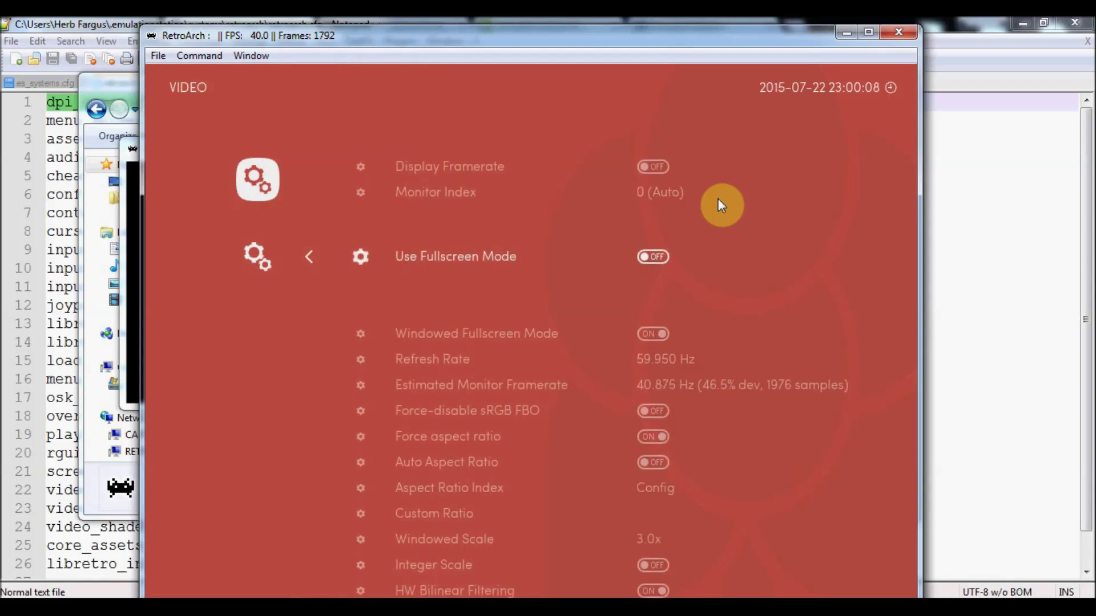
pyautogui.press('Down')
pyautogui.press('Up')
pyautogui.press('Up')
pyautogui.press('Up')
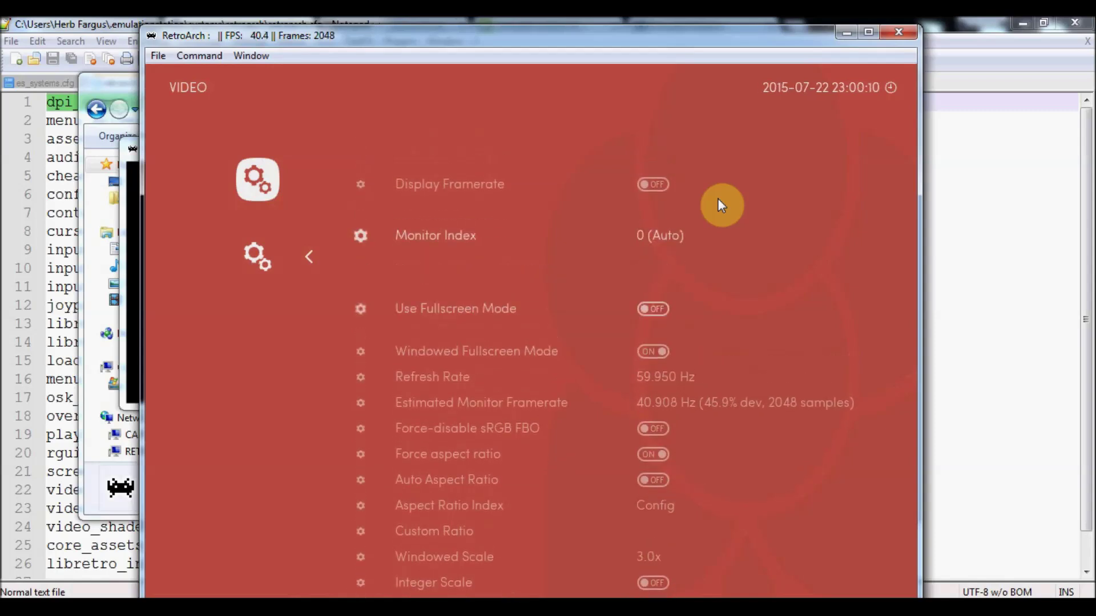
pyautogui.press('Down')
pyautogui.press('Down')
pyautogui.press('Down')
pyautogui.press('Down')
pyautogui.press('Down')
pyautogui.press('Down')
pyautogui.press('Down')
pyautogui.press('Down')
pyautogui.press('Down')
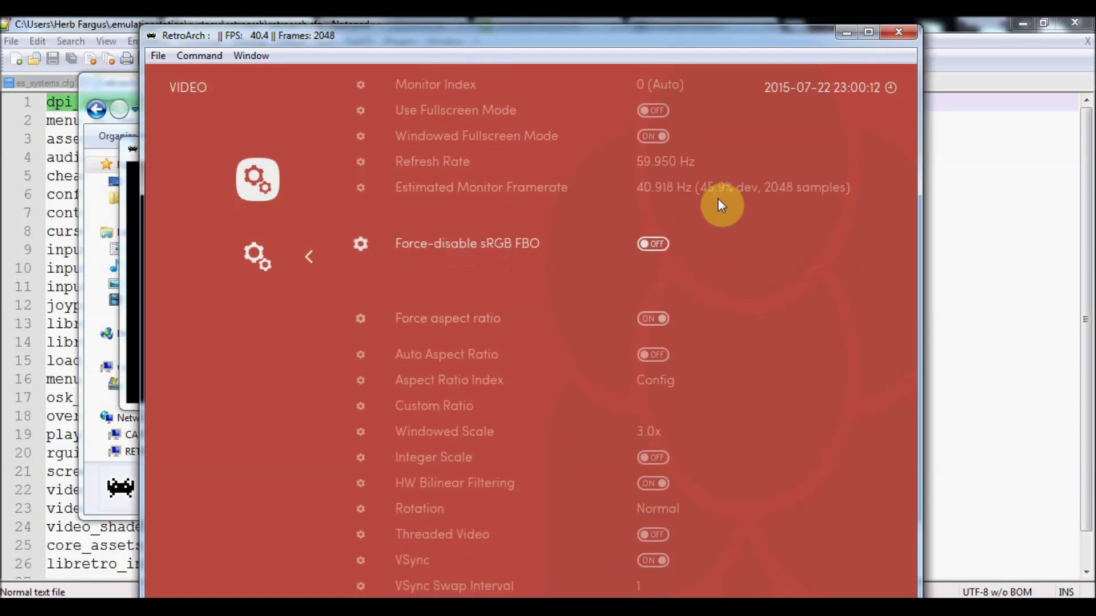
pyautogui.press('Down')
pyautogui.press('Down')
pyautogui.press('Down')
pyautogui.press('Down')
pyautogui.press('Down')
pyautogui.press('Down')
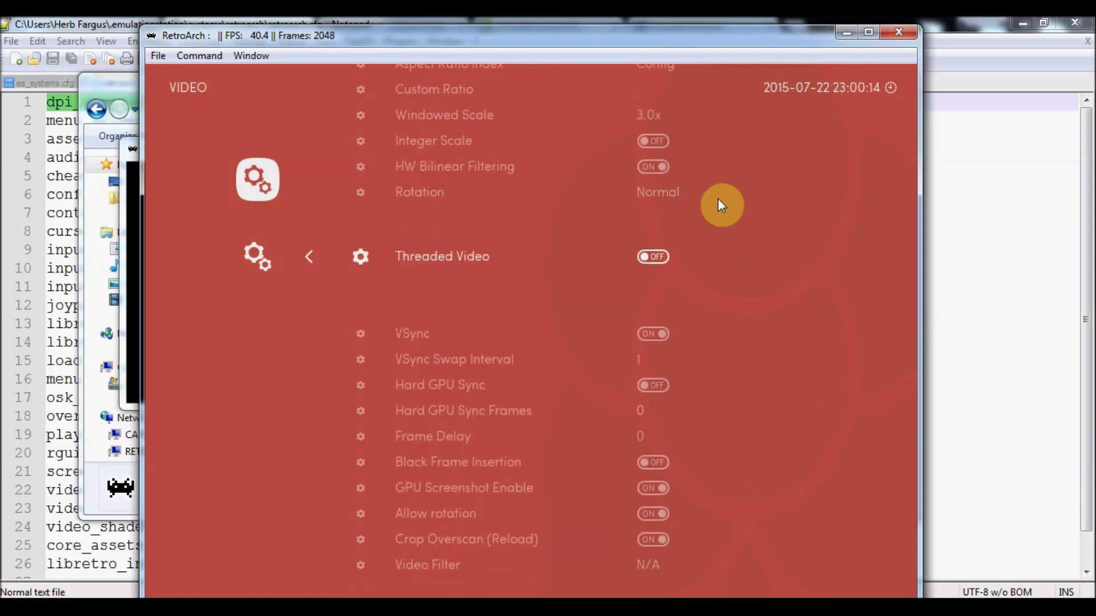
pyautogui.press('Right')
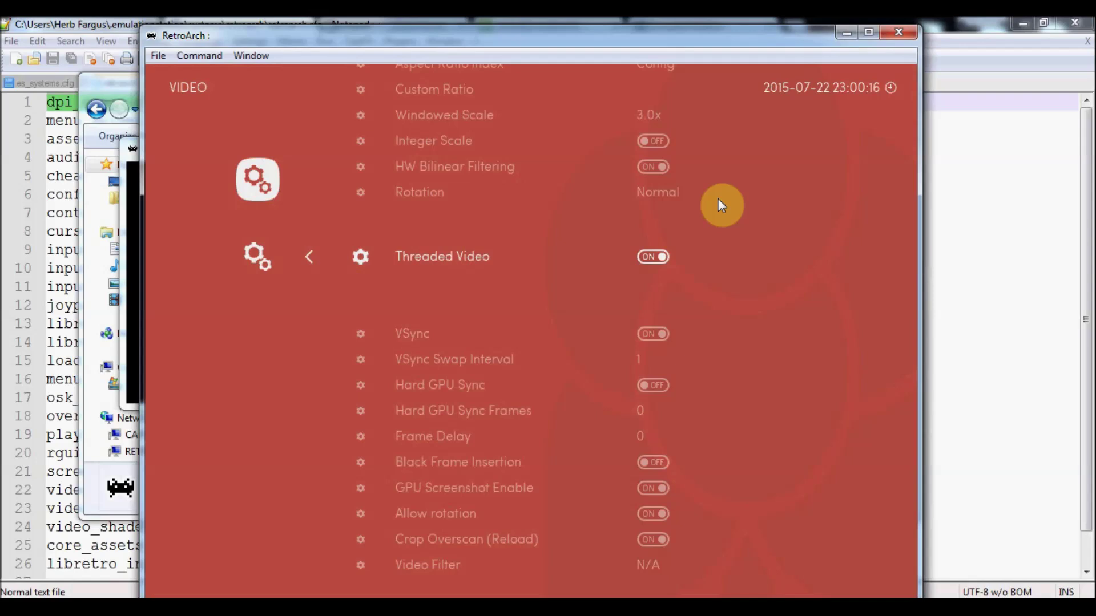
pyautogui.press('Up')
pyautogui.press('Up')
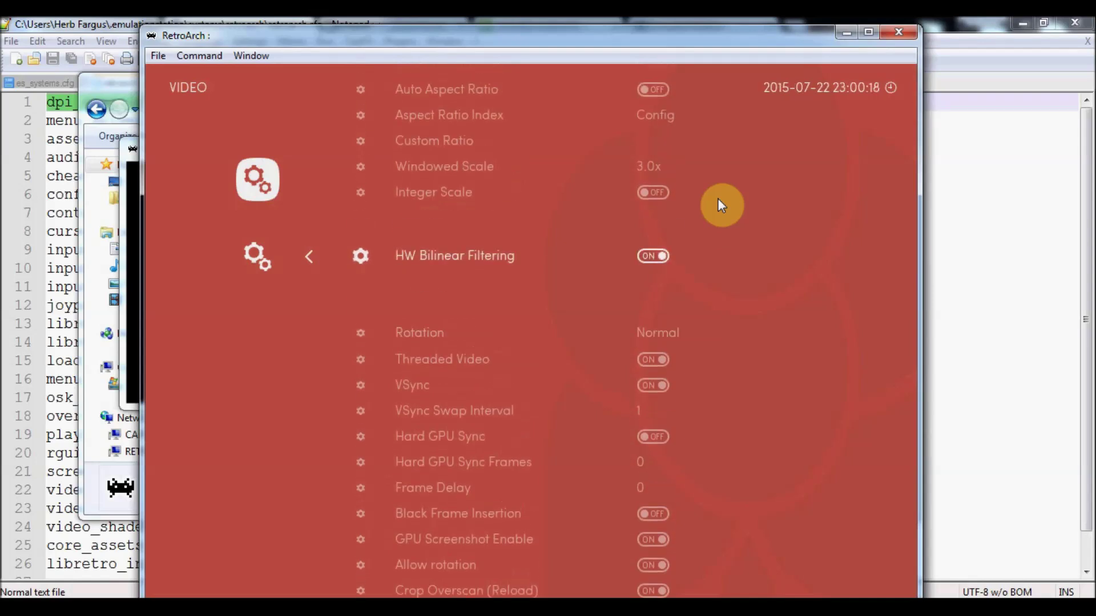
pyautogui.press('Up')
pyautogui.press('Up')
pyautogui.press('BackSpace')
pyautogui.press('BackSpace')
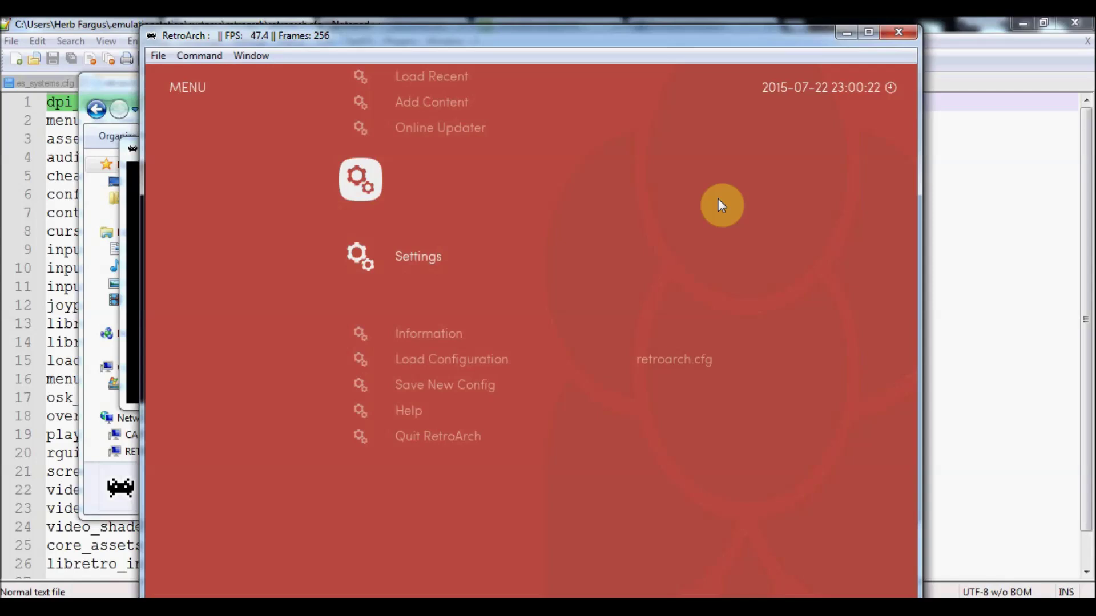
# Step: Highlight Online Updater in the main menu and maximize the RetroArch window
pyautogui.press('Up')
pyautogui.press('Up')
pyautogui.press('Up')
pyautogui.press('Up')
pyautogui.press('Up')
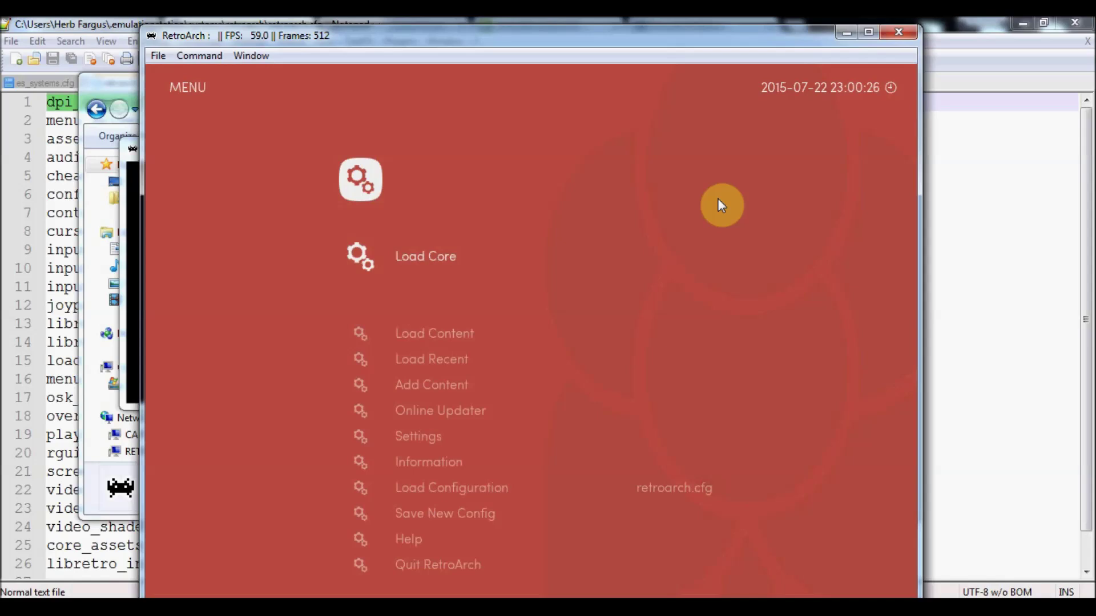
pyautogui.press('Down')
pyautogui.press('Down')
pyautogui.press('Down')
pyautogui.press('Down')
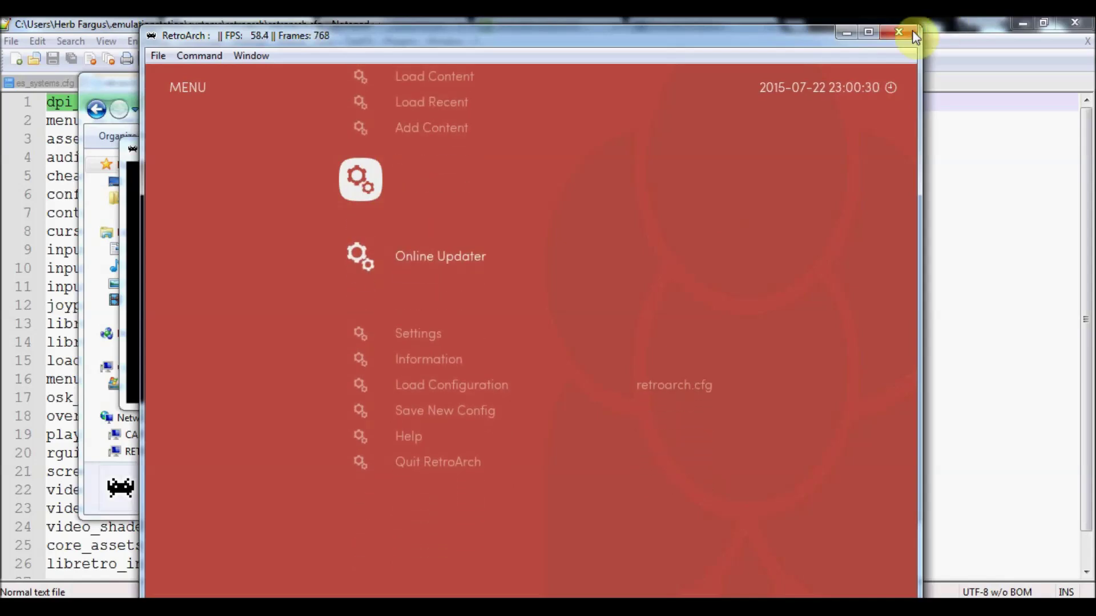
pyautogui.click(872, 32)
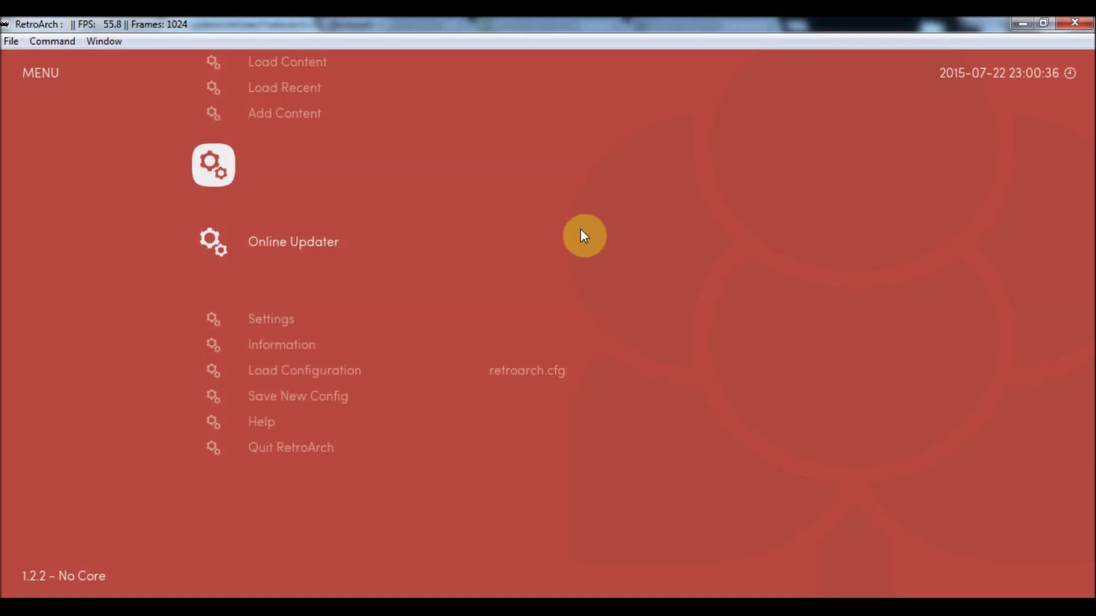
# Step: Open Online Updater > Core Updater and highlight the 3DO (4DO) core
pyautogui.press('Return')
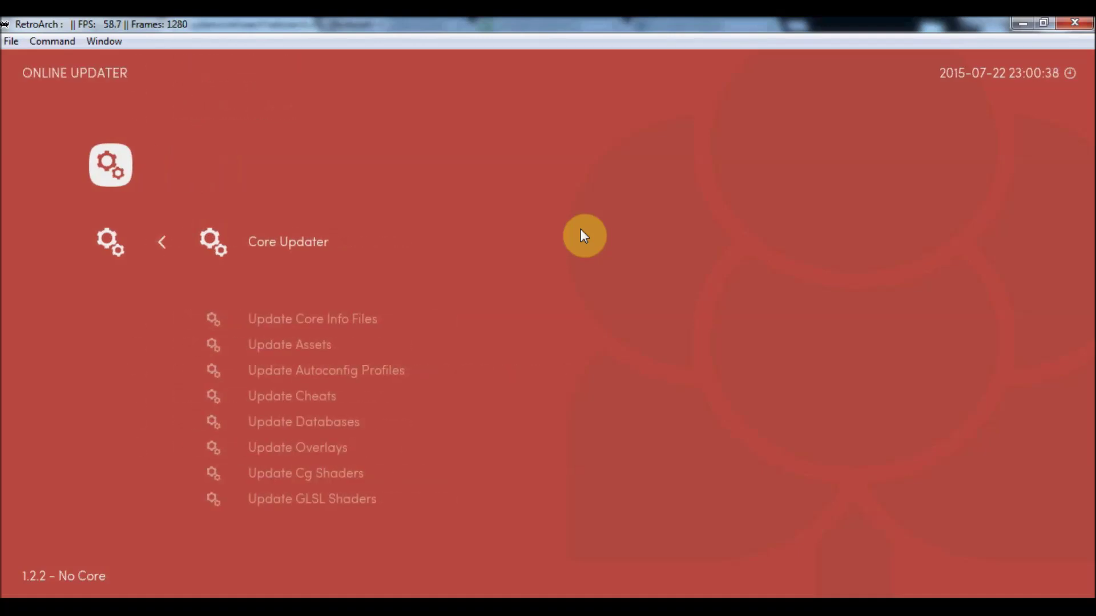
pyautogui.press('Return')
pyautogui.press('Down')
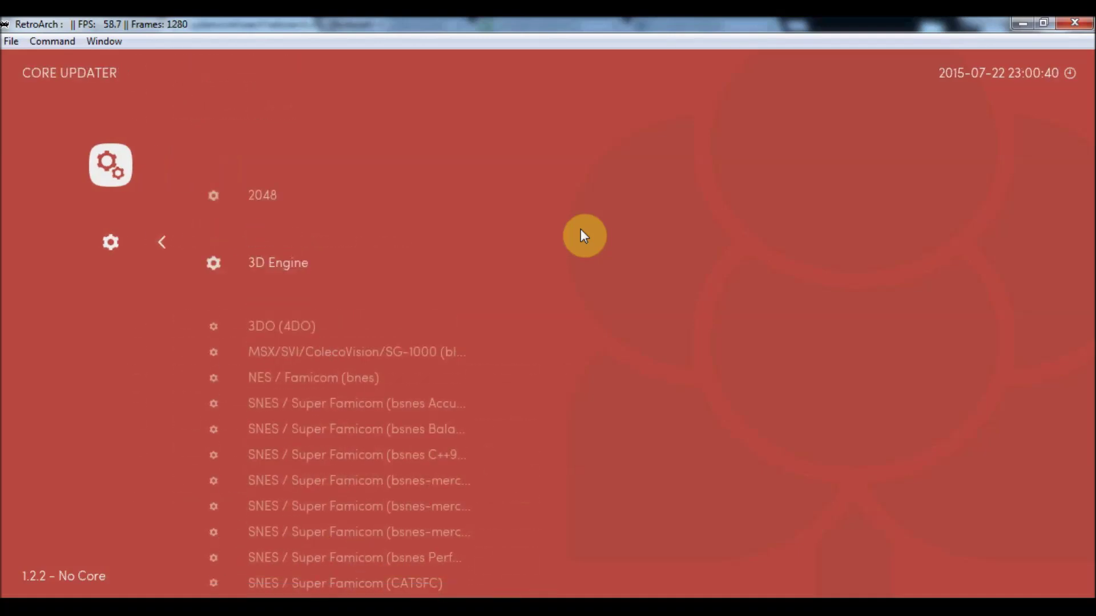
pyautogui.press('Down')
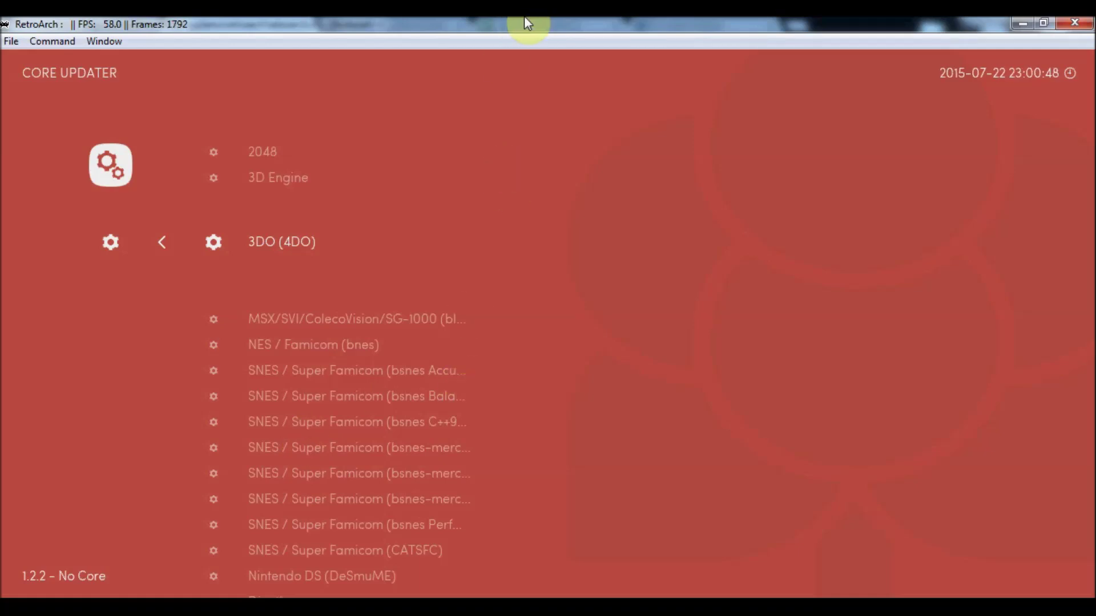
pyautogui.press('Down')
pyautogui.press('Up')
pyautogui.press('Up')
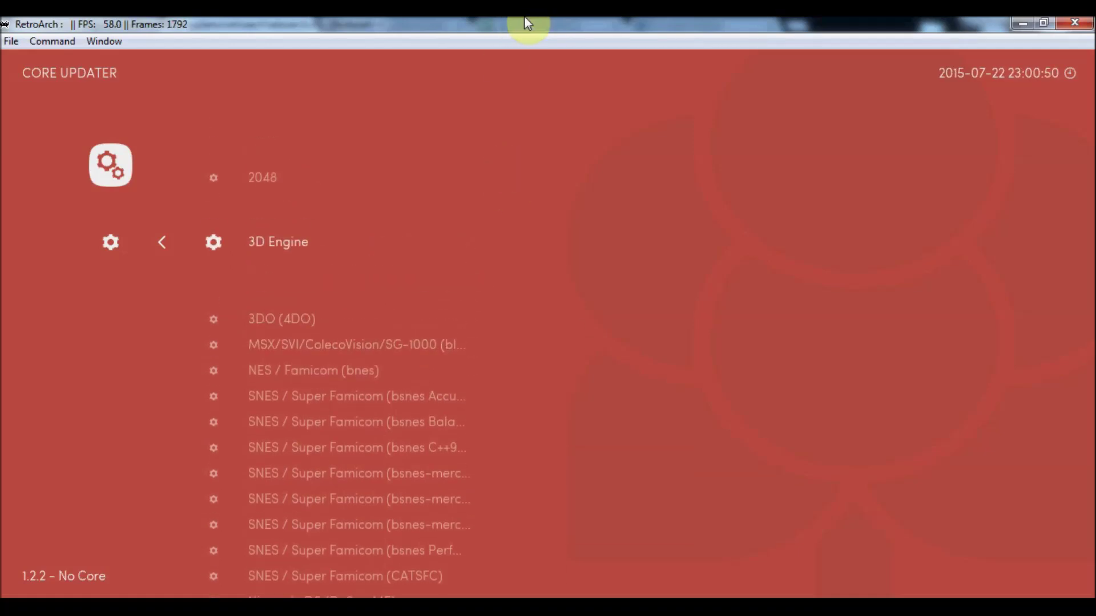
pyautogui.press('Down')
pyautogui.press('Down')
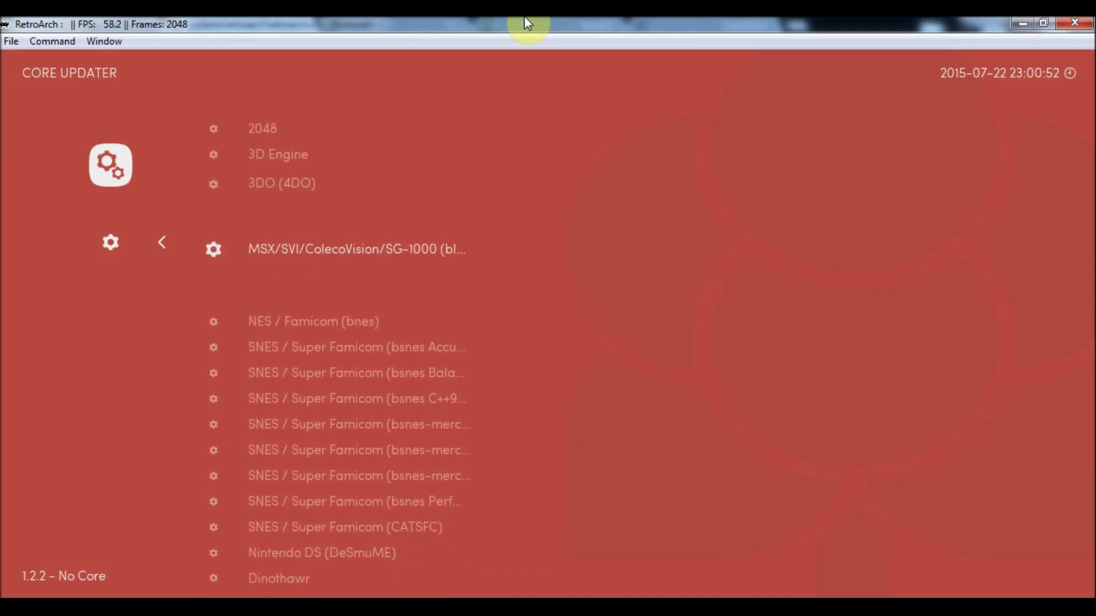
pyautogui.press('Up')
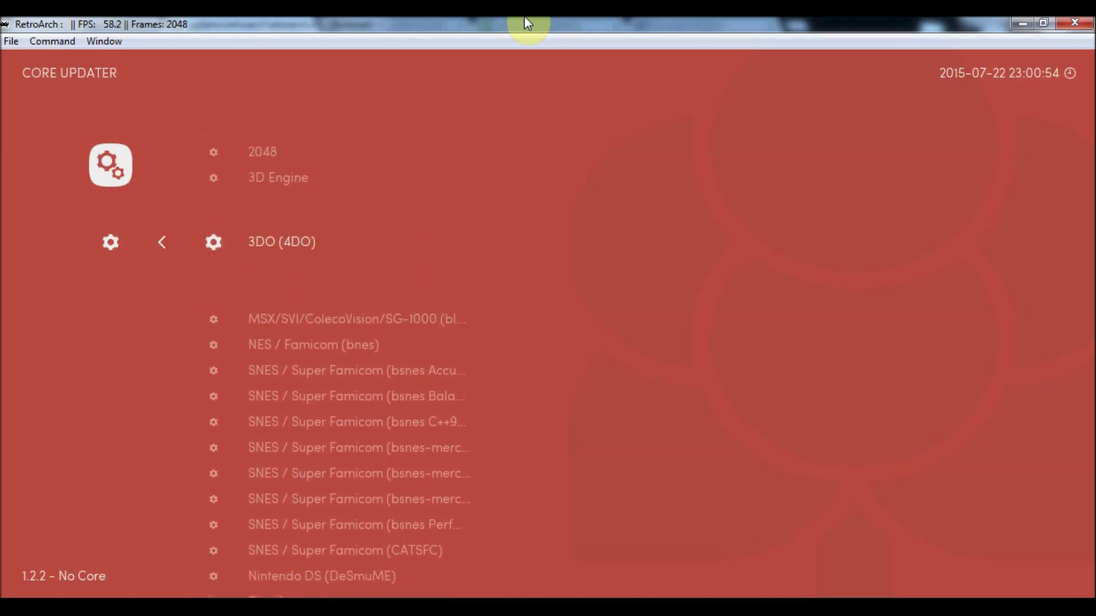
# Step: Download the 3DO (4DO), SNES bsnes Accuracy and bsnes-mercury Accuracy cores
pyautogui.press('Return')
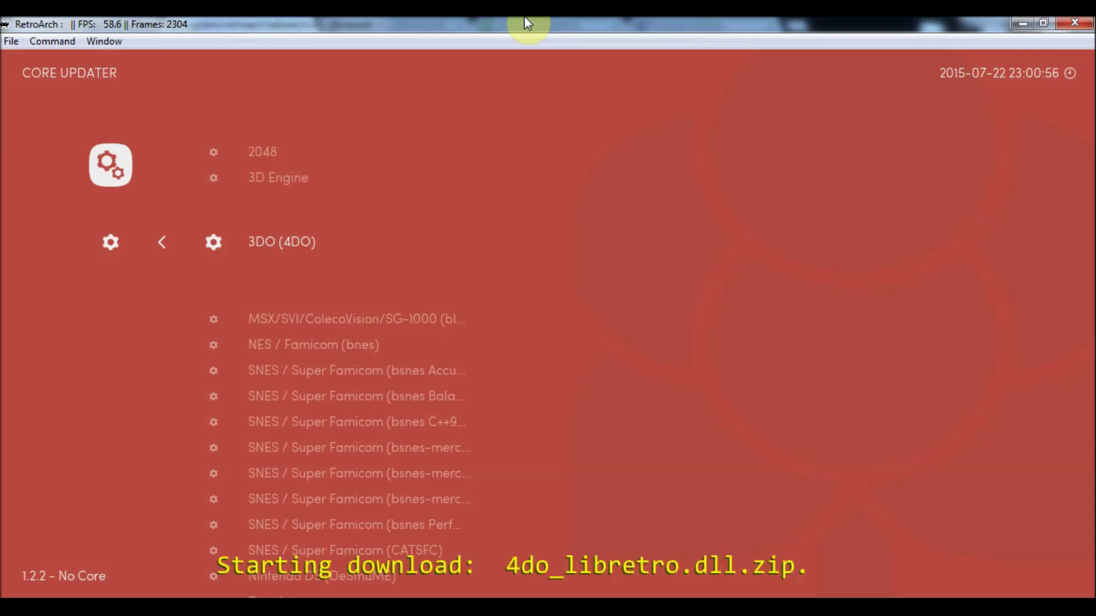
pyautogui.press('Down')
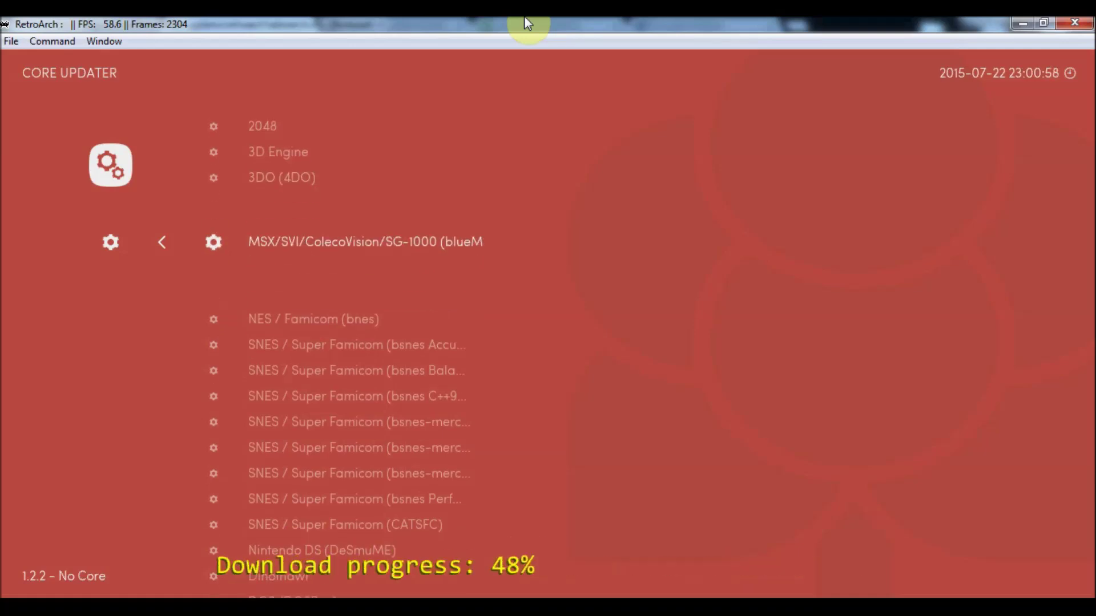
pyautogui.press('Down')
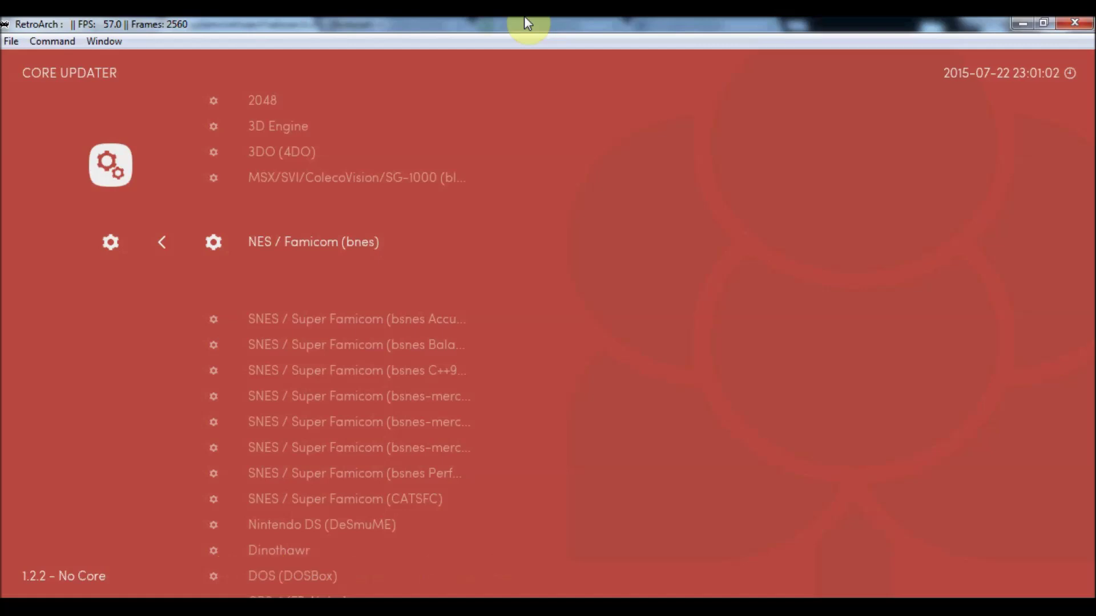
pyautogui.press('Down')
pyautogui.press('Return')
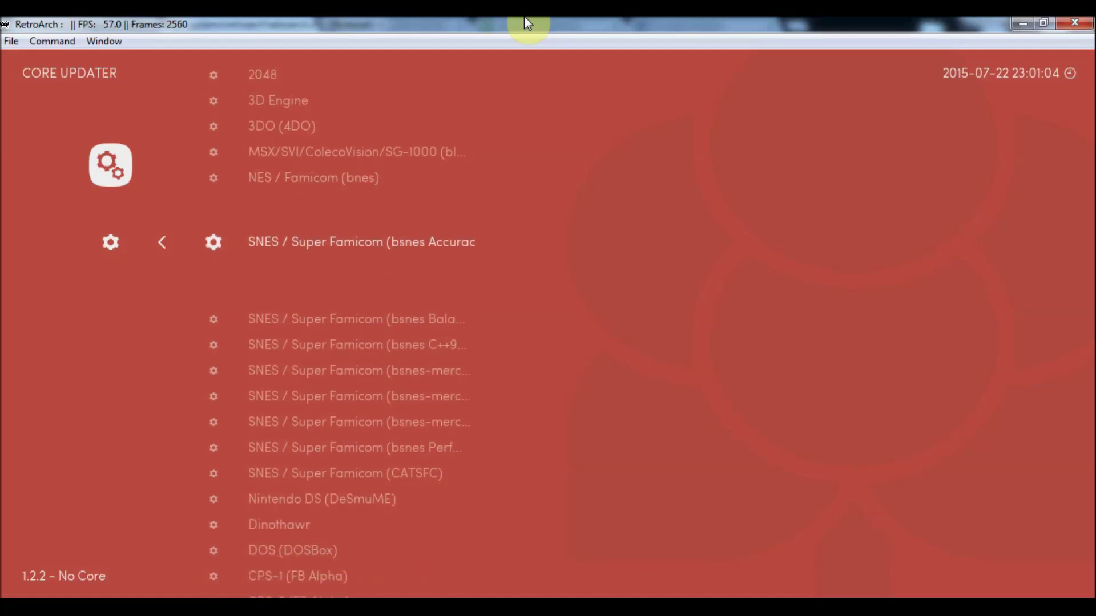
pyautogui.press('Down')
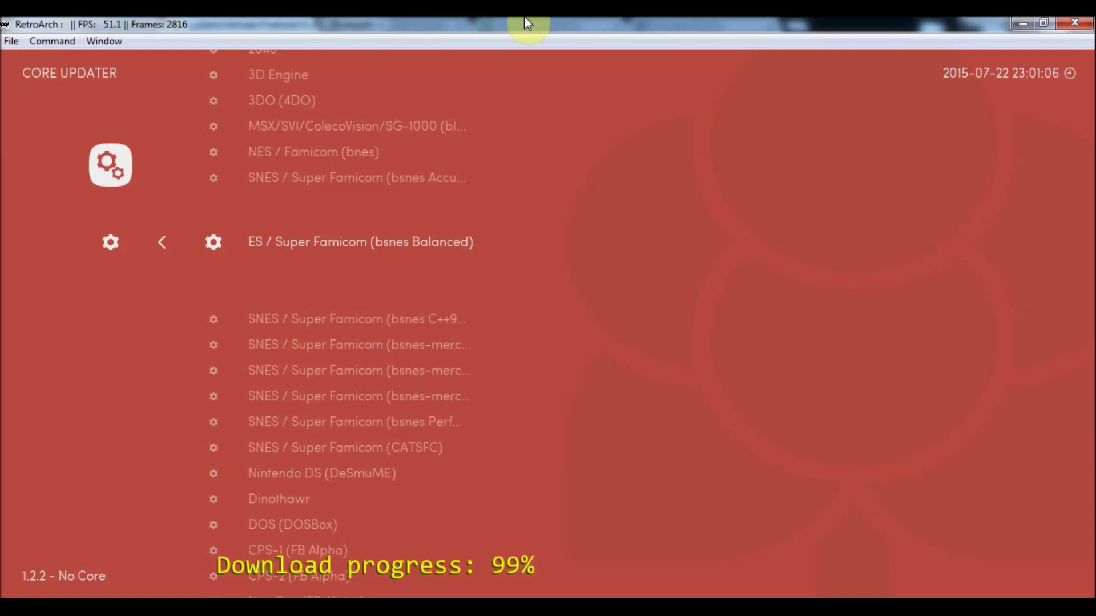
pyautogui.press('Down')
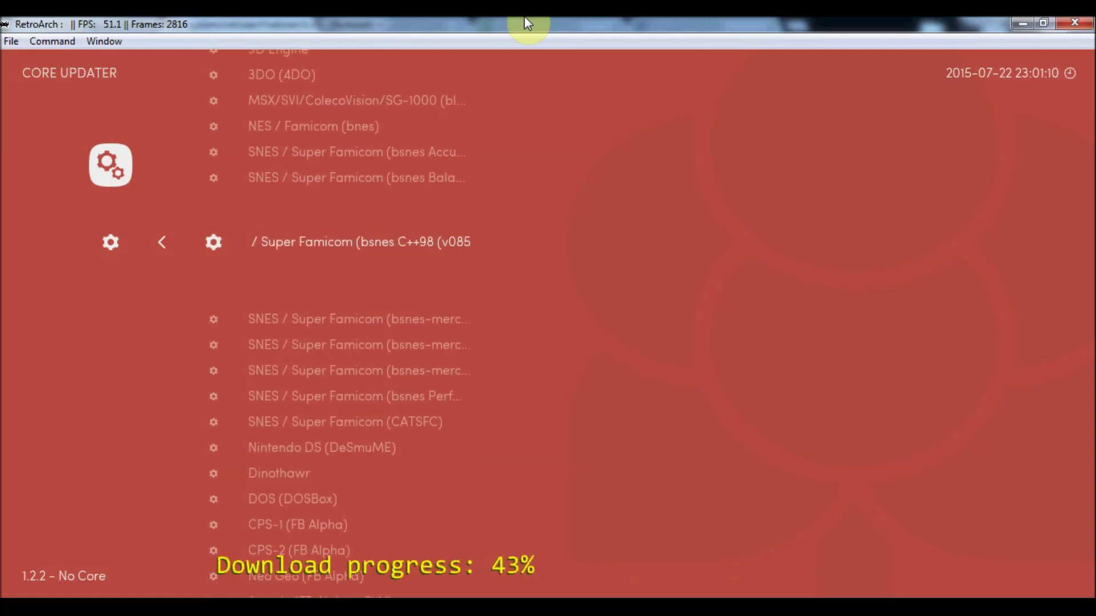
pyautogui.press('Down')
pyautogui.press('Return')
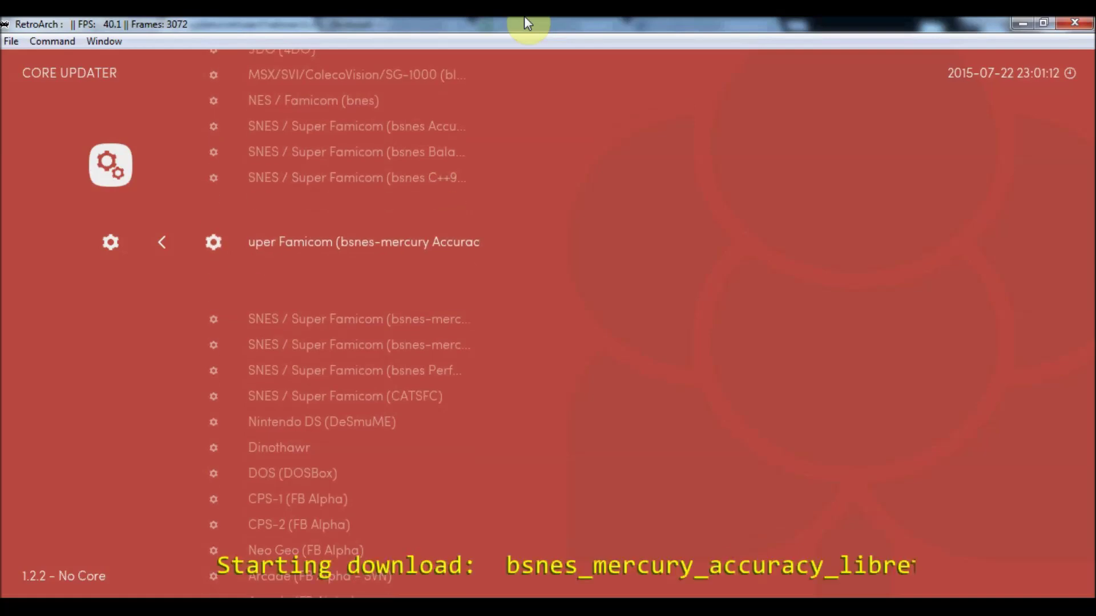
# Step: Download the bsnes-mercury Balanced and Performance, bsnes Performance and CATSFC cores
pyautogui.press('Down')
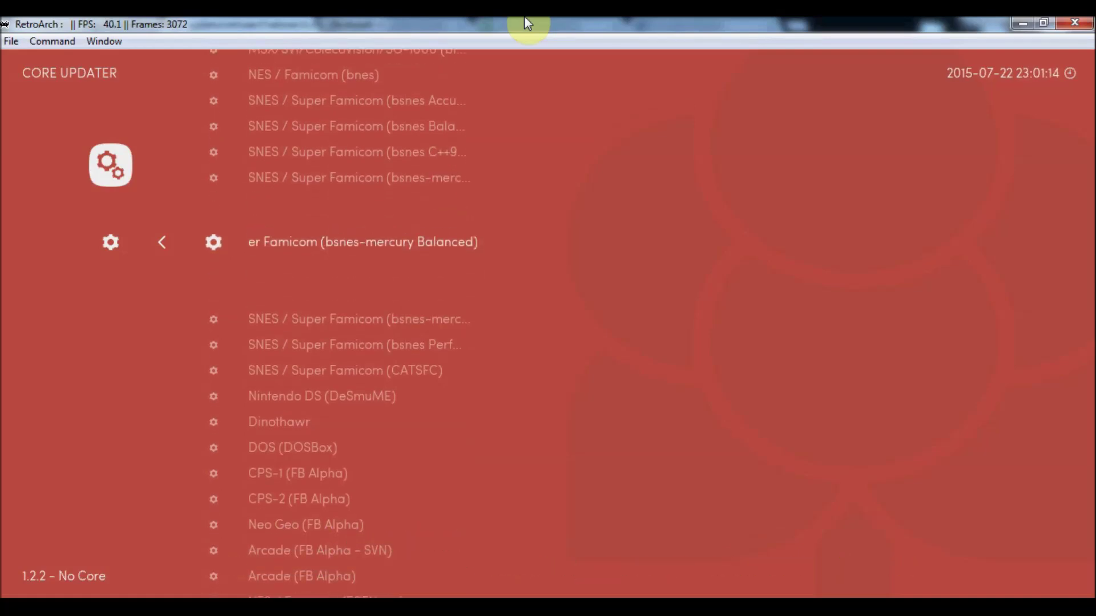
pyautogui.press('Return')
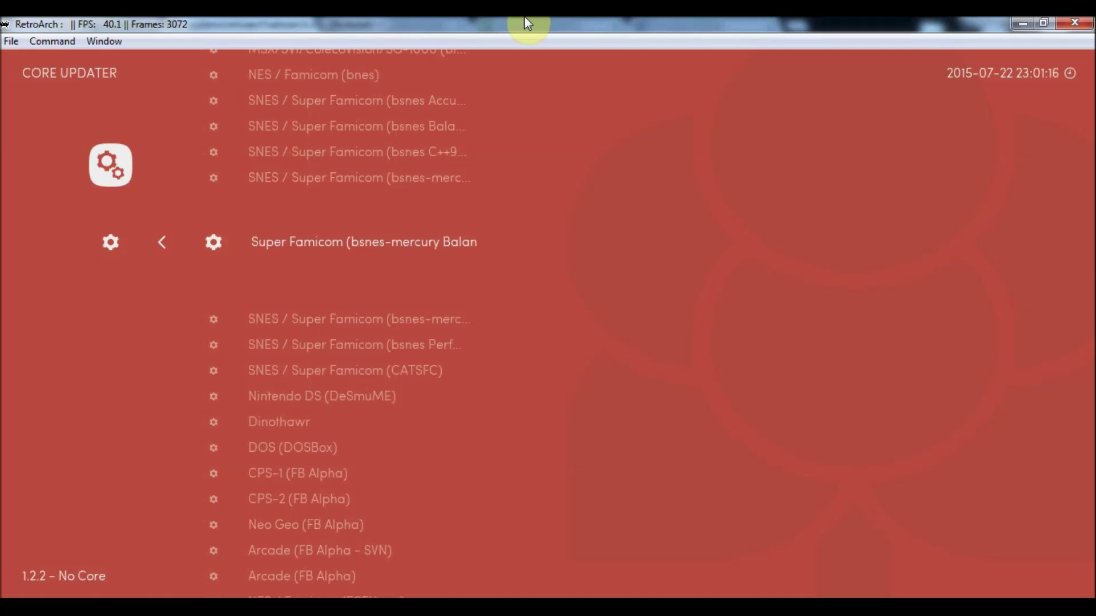
pyautogui.press('Down')
pyautogui.press('Return')
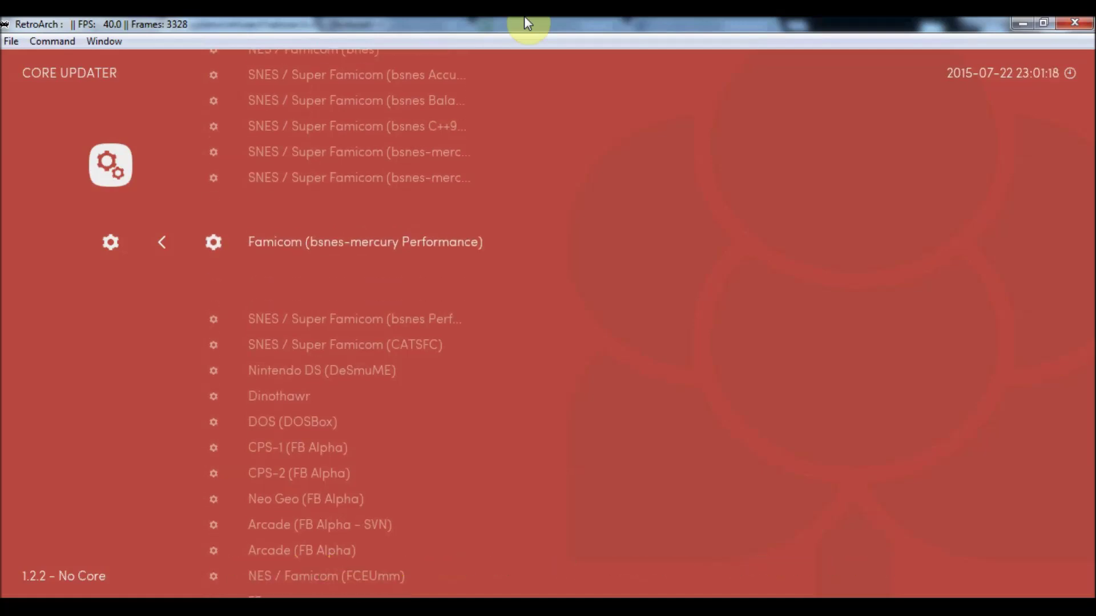
pyautogui.press('Down')
pyautogui.press('Return')
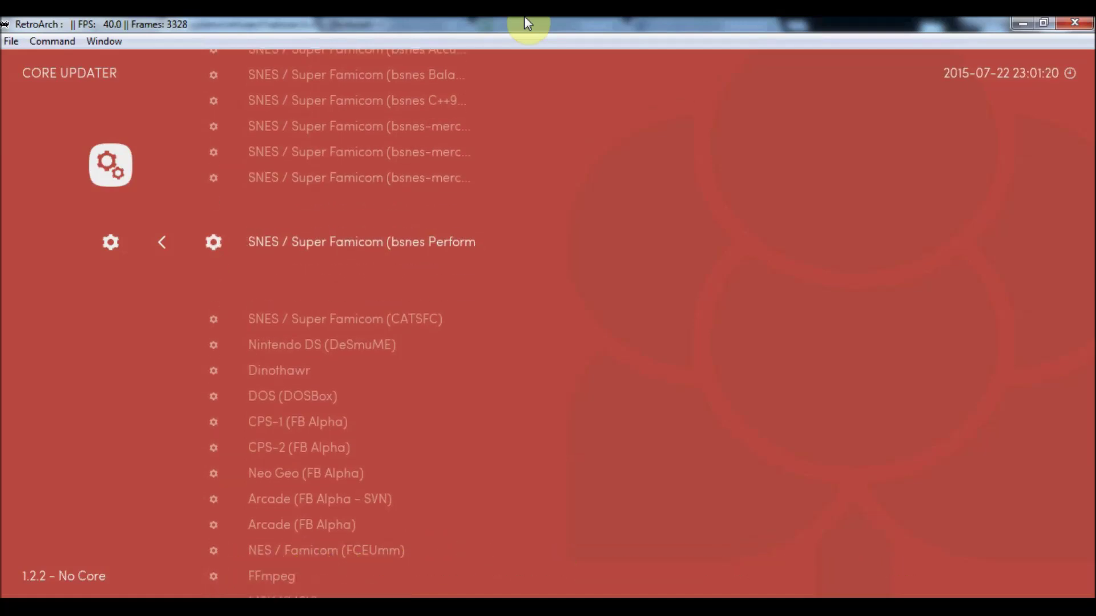
pyautogui.press('Down')
pyautogui.press('Return')
# Step: Download the Arcade (FB Alpha), MSX (fMSX) and Mednafen GBA cores
pyautogui.press('Down')
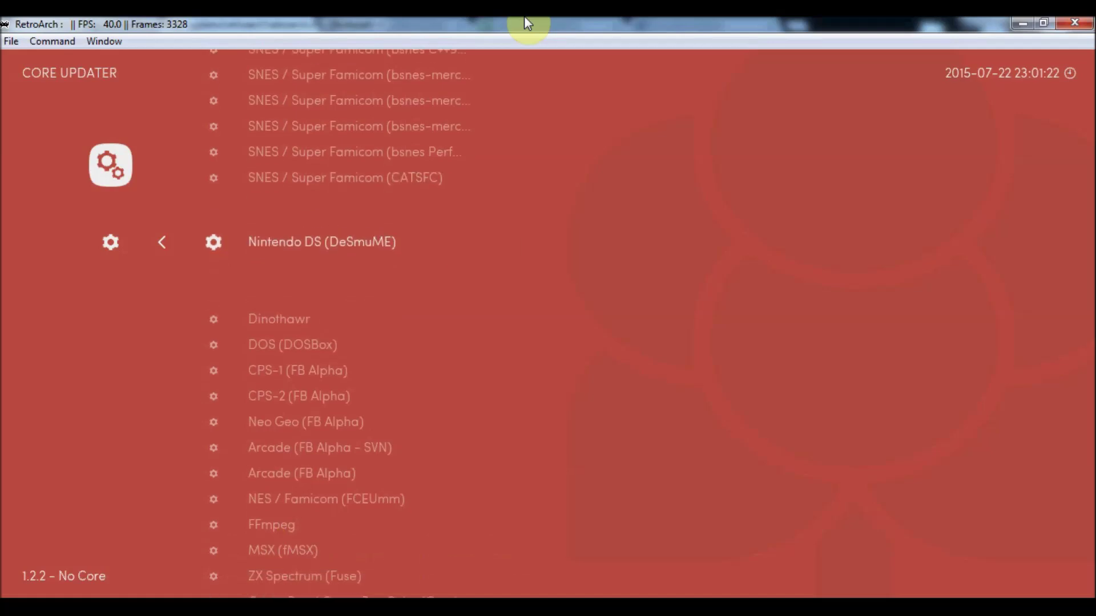
pyautogui.press('Down')
pyautogui.press('Down')
pyautogui.press('Down')
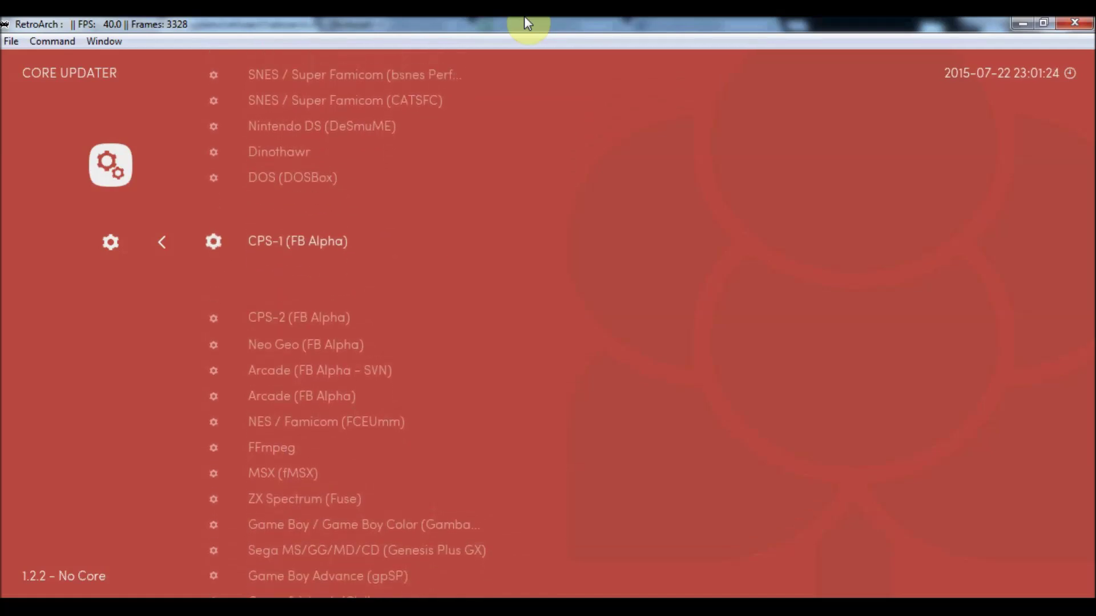
pyautogui.press('Up')
pyautogui.press('Down')
pyautogui.press('Down')
pyautogui.press('Down')
pyautogui.press('Down')
pyautogui.press('Down')
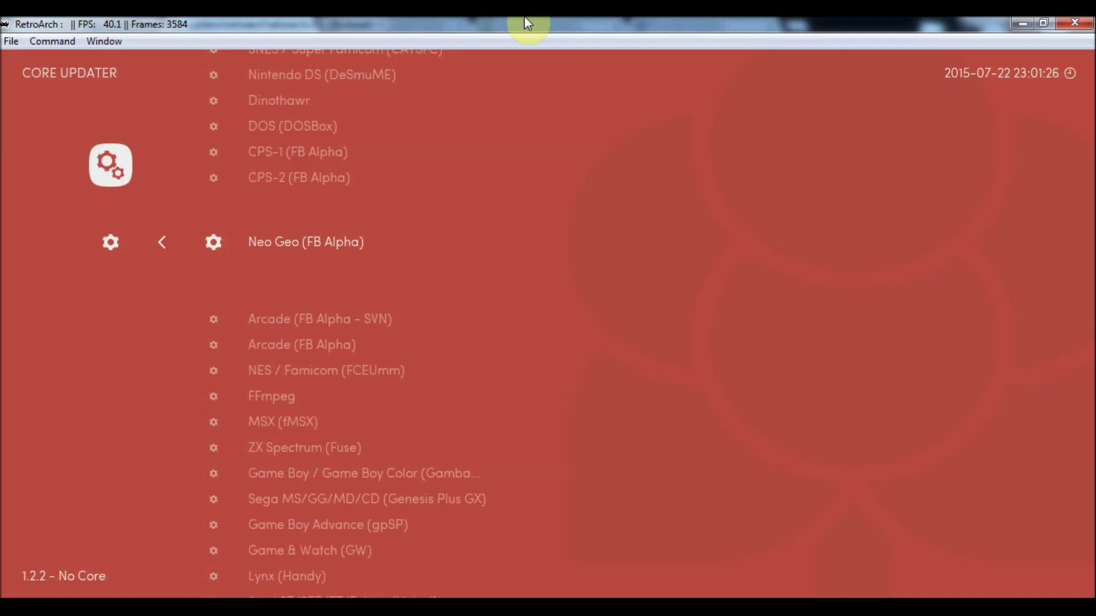
pyautogui.press('Return')
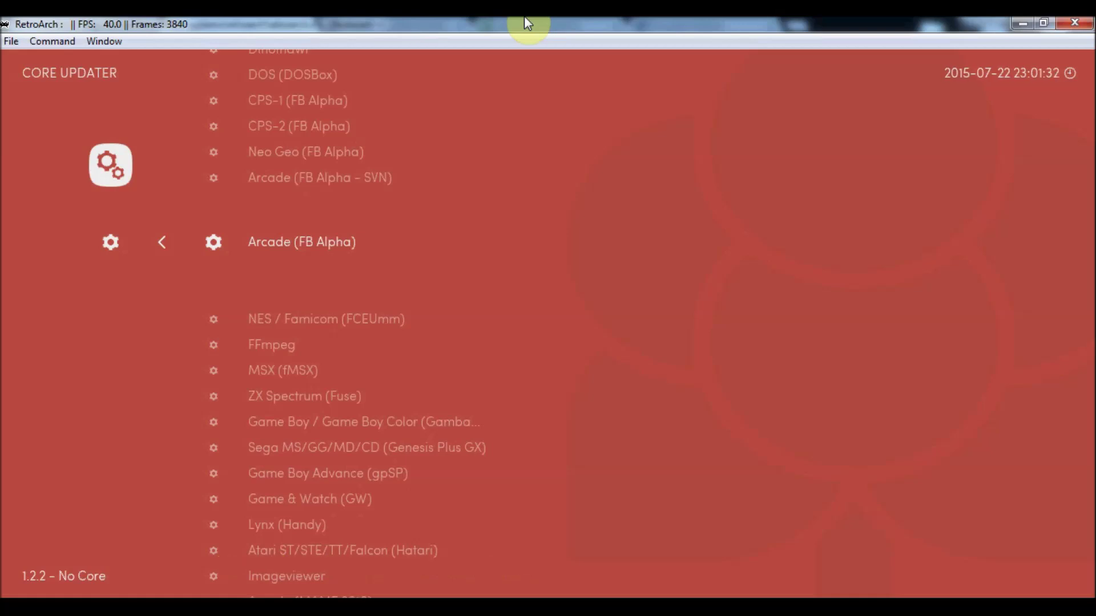
pyautogui.press('Down')
pyautogui.press('Down')
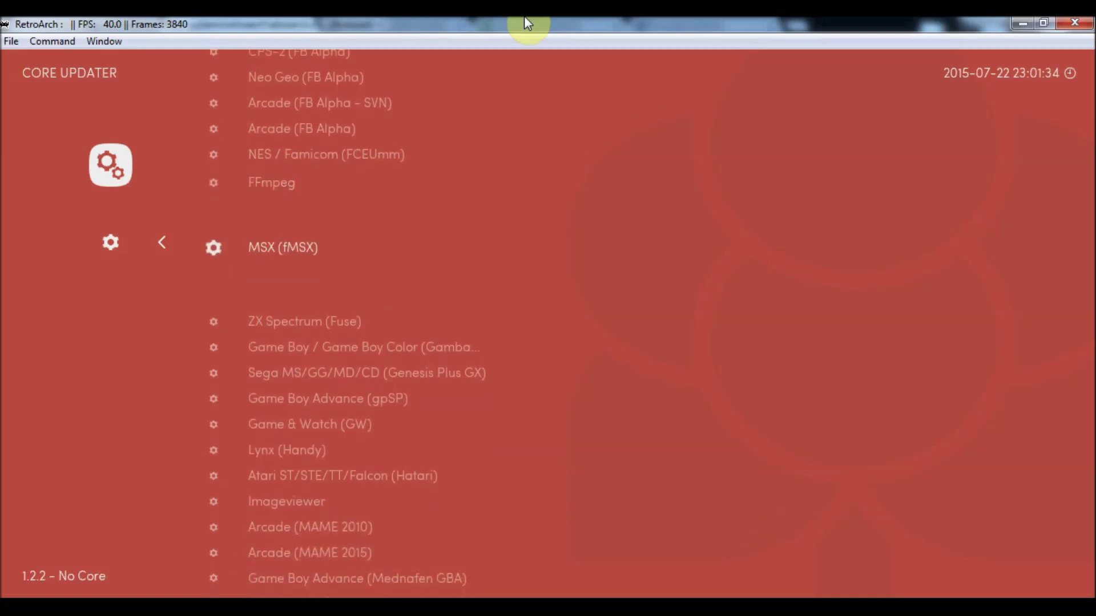
pyautogui.press('Return')
pyautogui.press('Down')
pyautogui.press('Down')
pyautogui.press('Down')
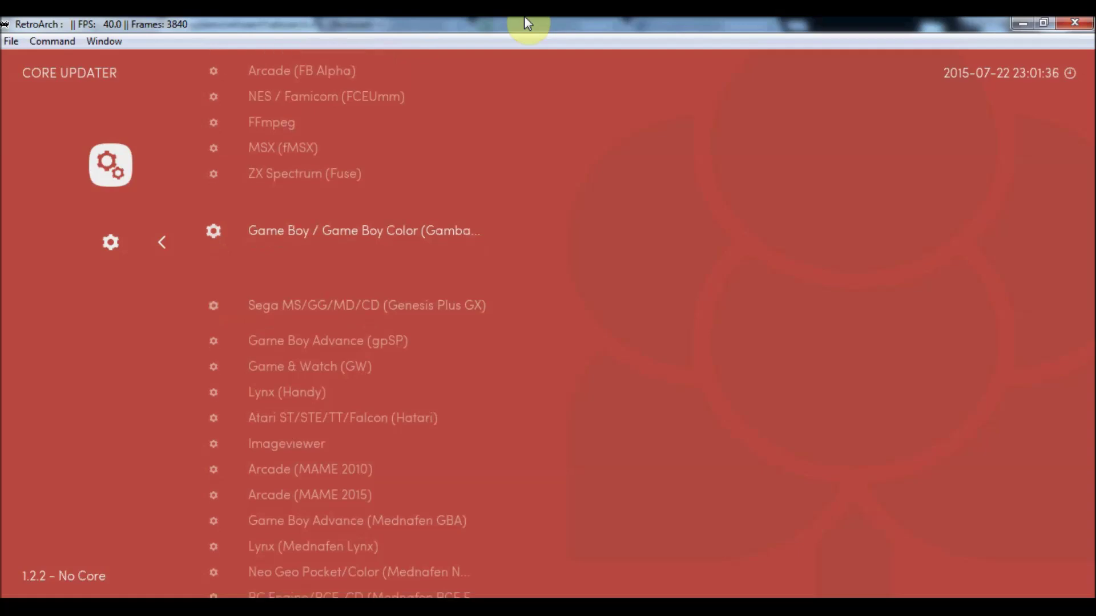
pyautogui.press('Down')
pyautogui.press('Down')
pyautogui.press('Down')
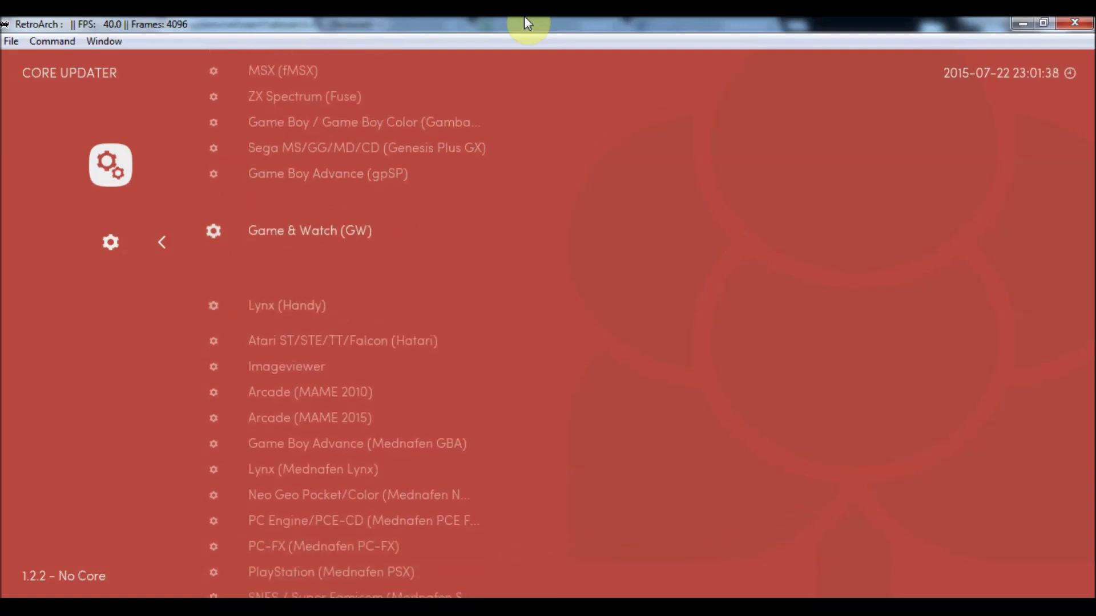
pyautogui.press('Down')
pyautogui.press('Down')
pyautogui.press('Down')
pyautogui.press('Down')
pyautogui.press('Down')
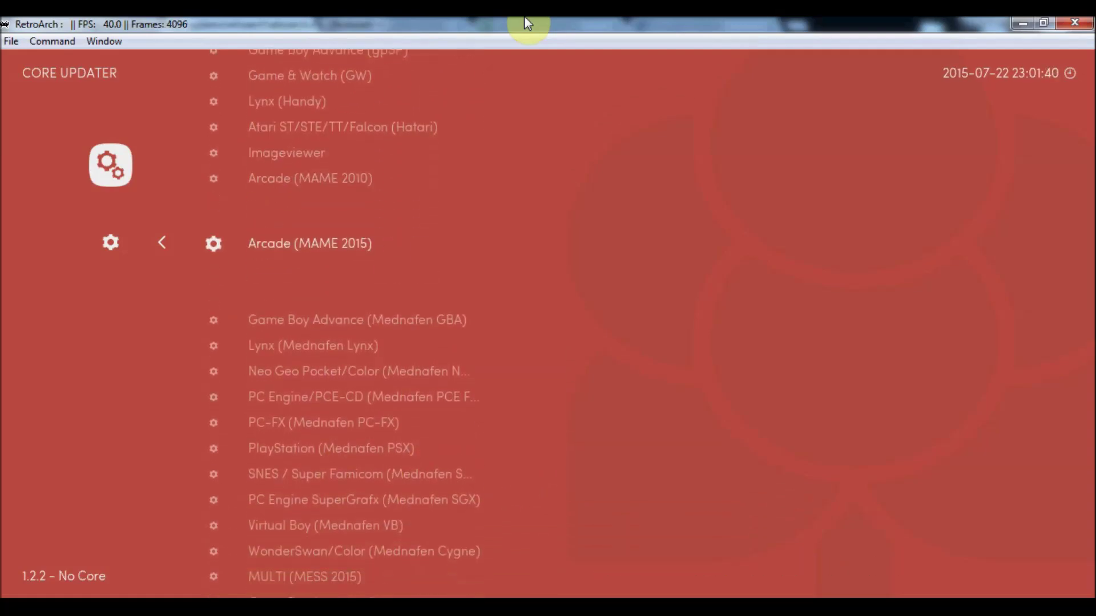
pyautogui.press('Return')
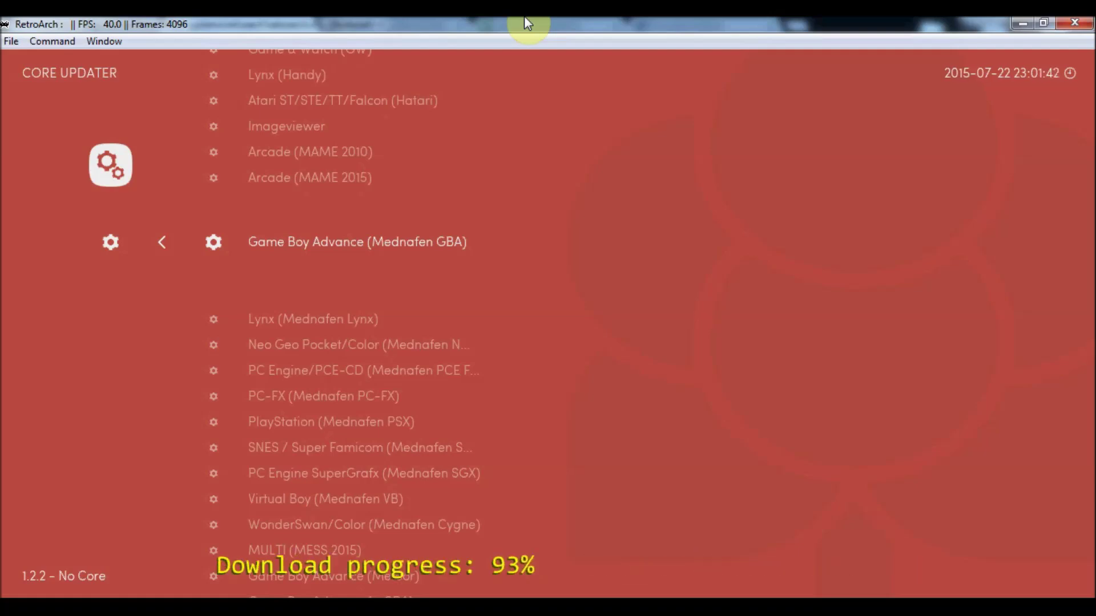
# Step: Download the Mednafen PSX, Mednafen SNES, Virtual Boy and Meteor GBA cores
pyautogui.press('Down')
pyautogui.press('Down')
pyautogui.press('Down')
pyautogui.press('Down')
pyautogui.press('Down')
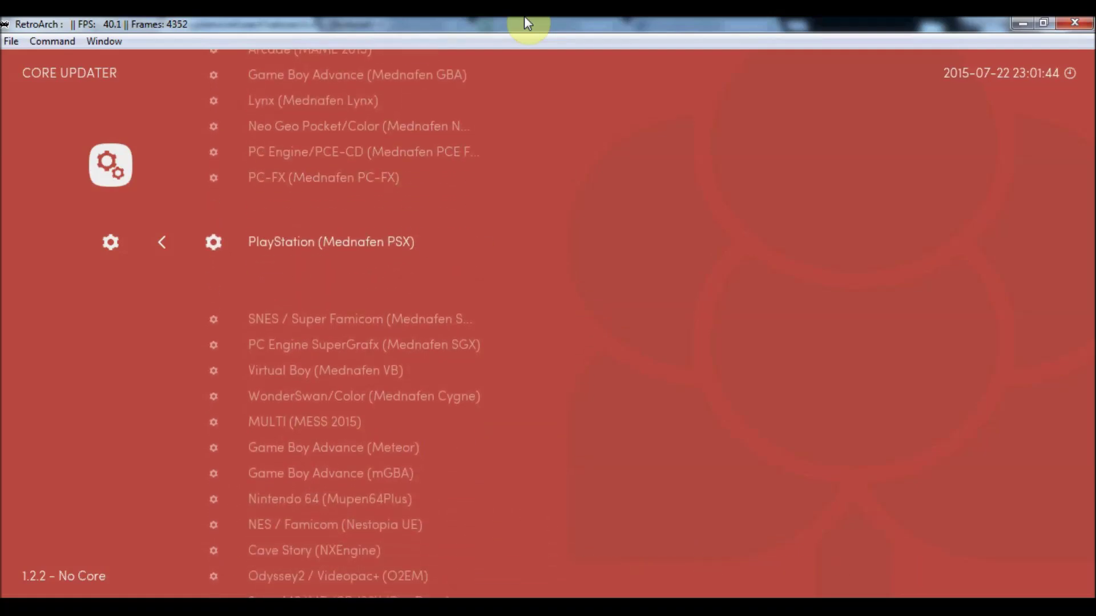
pyautogui.press('Return')
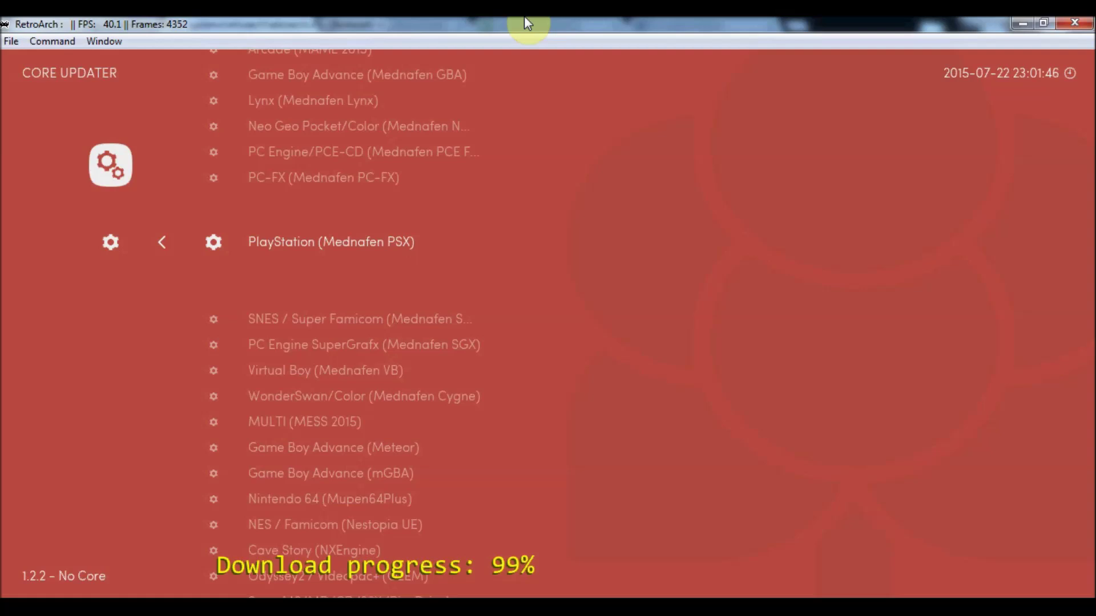
pyautogui.press('Down')
pyautogui.press('Return')
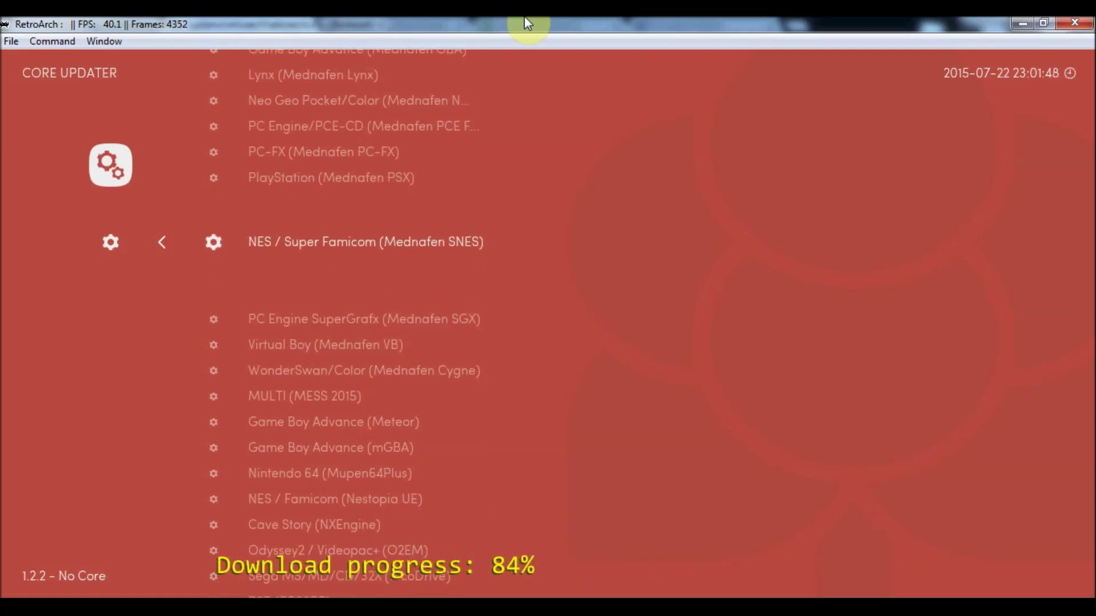
pyautogui.press('Down')
pyautogui.press('Return')
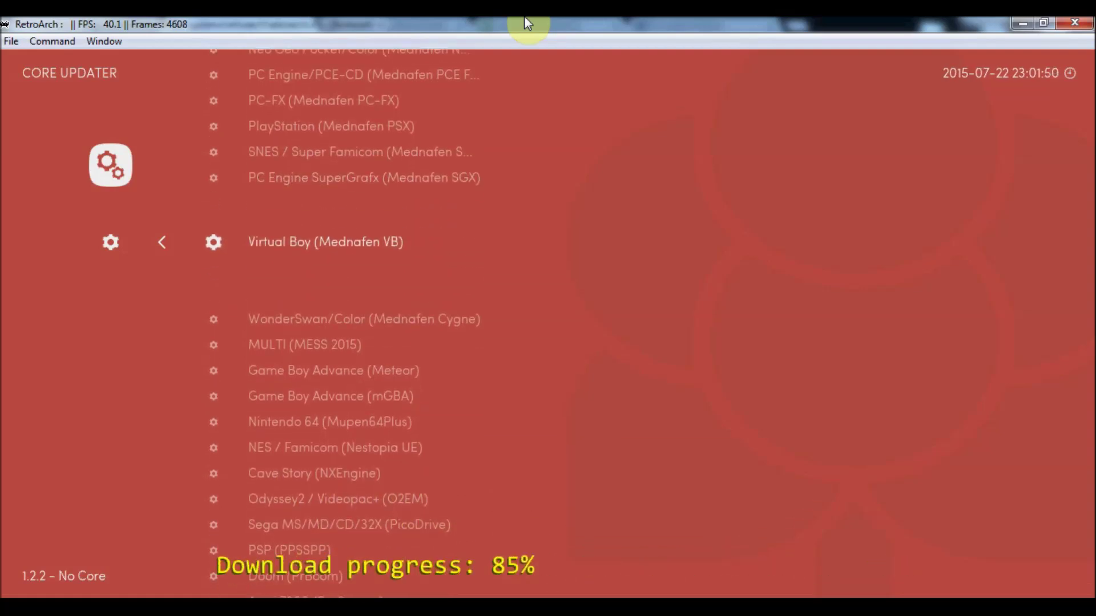
pyautogui.press('Down')
pyautogui.press('Down')
pyautogui.press('Down')
pyautogui.press('Return')
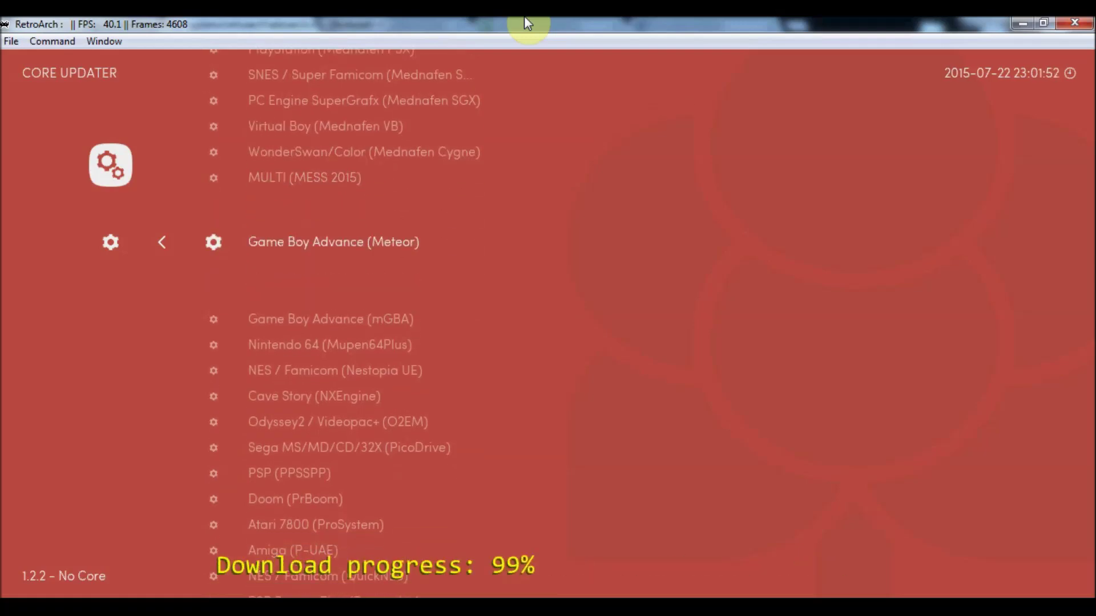
# Step: Download the mGBA, Mupen64Plus and Nestopia UE cores
pyautogui.press('Down')
pyautogui.press('Return')
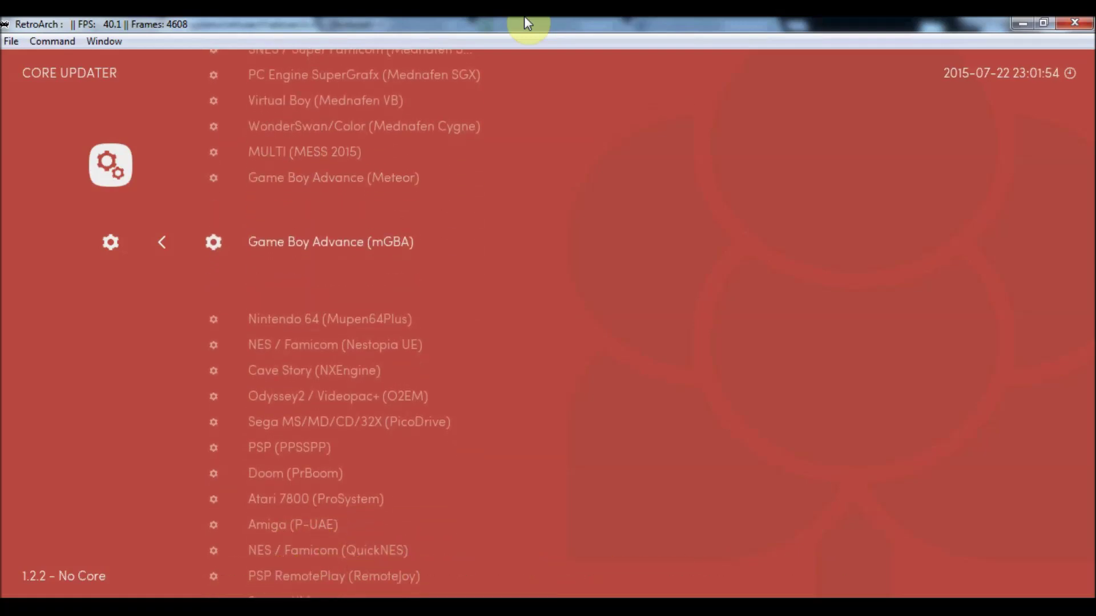
pyautogui.press('Down')
pyautogui.press('Return')
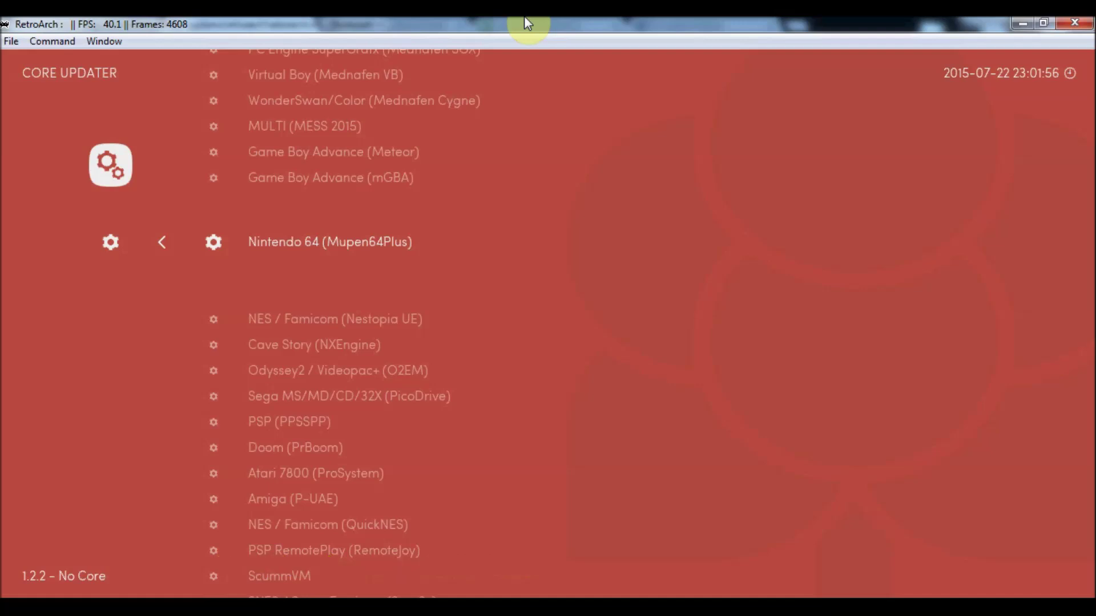
pyautogui.press('Down')
pyautogui.press('Return')
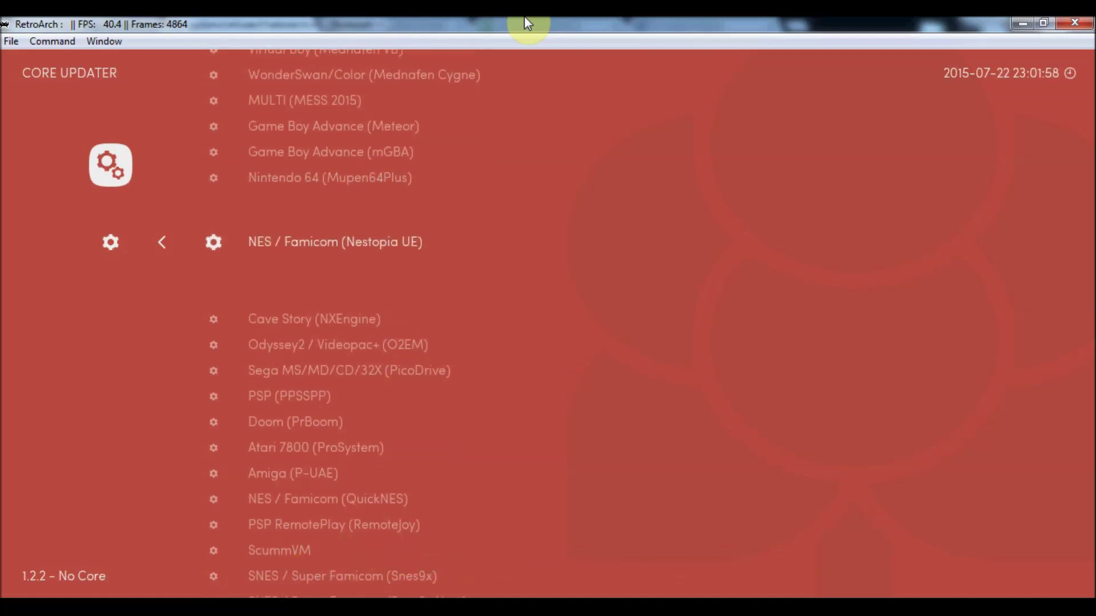
# Step: Download the PicoDrive, PPSSPP, ProSystem, QuickNES, Snes9x and VBA-M cores, then return to Online Updater
pyautogui.press('Down')
pyautogui.press('Down')
pyautogui.press('Down')
pyautogui.press('Return')
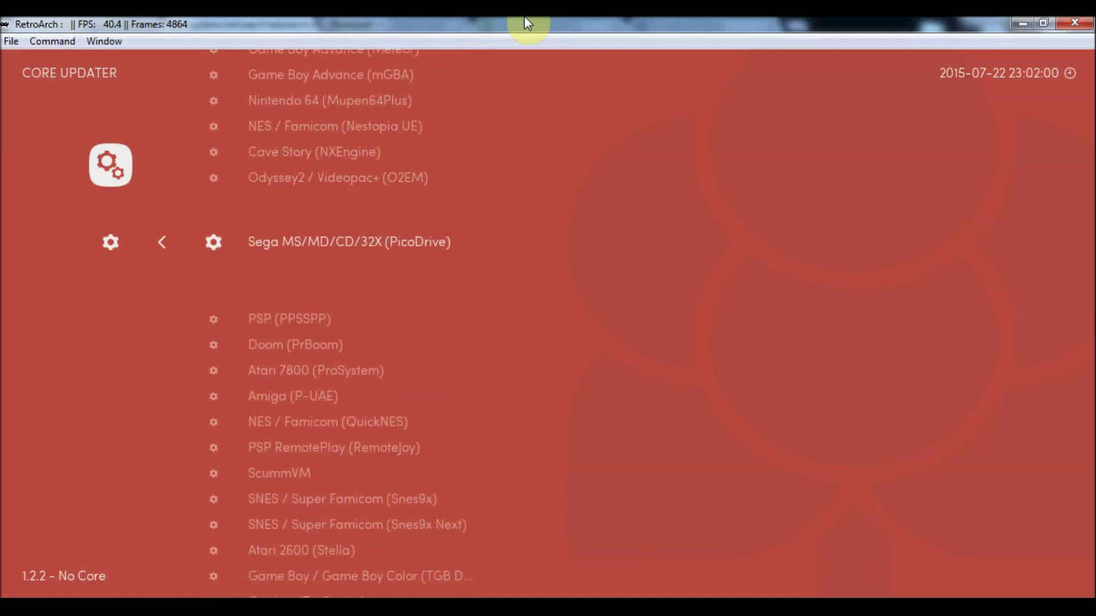
pyautogui.press('Down')
pyautogui.press('Return')
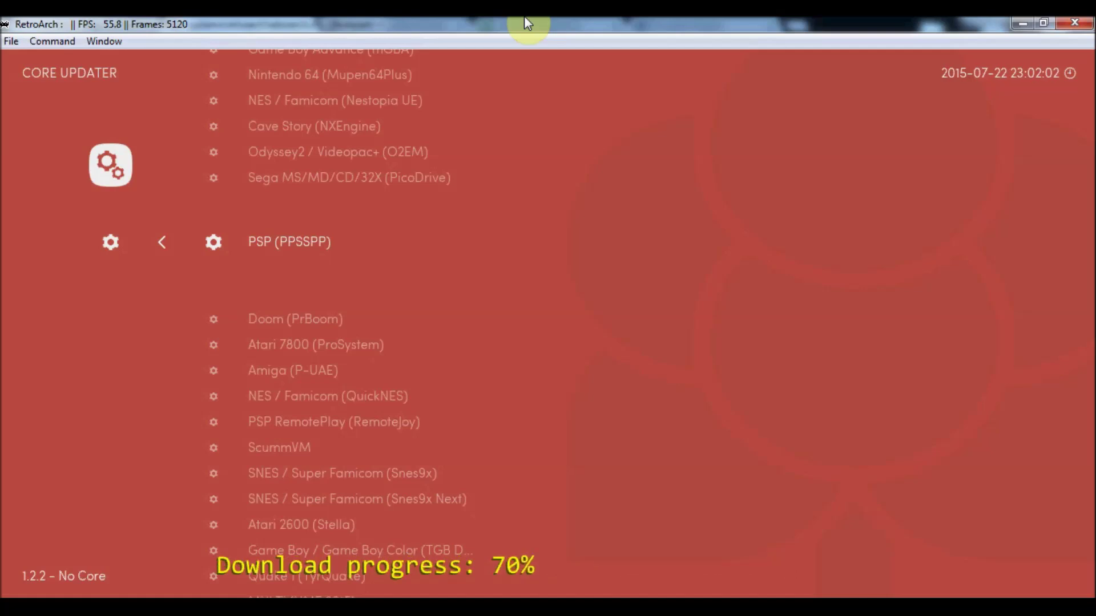
pyautogui.press('Down')
pyautogui.press('Down')
pyautogui.press('Return')
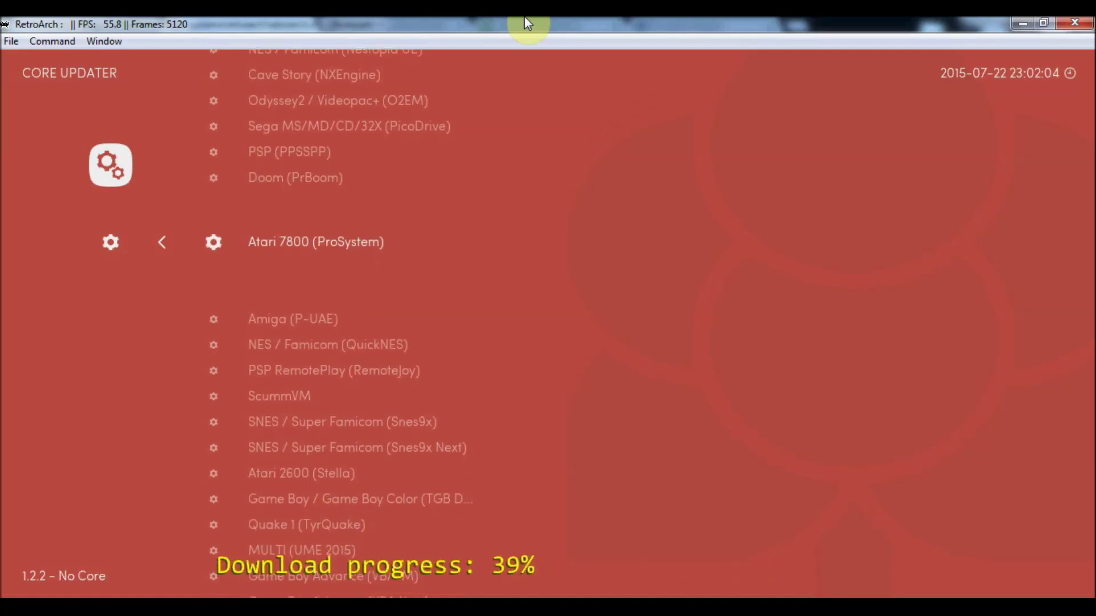
pyautogui.press('Down')
pyautogui.press('Down')
pyautogui.press('Return')
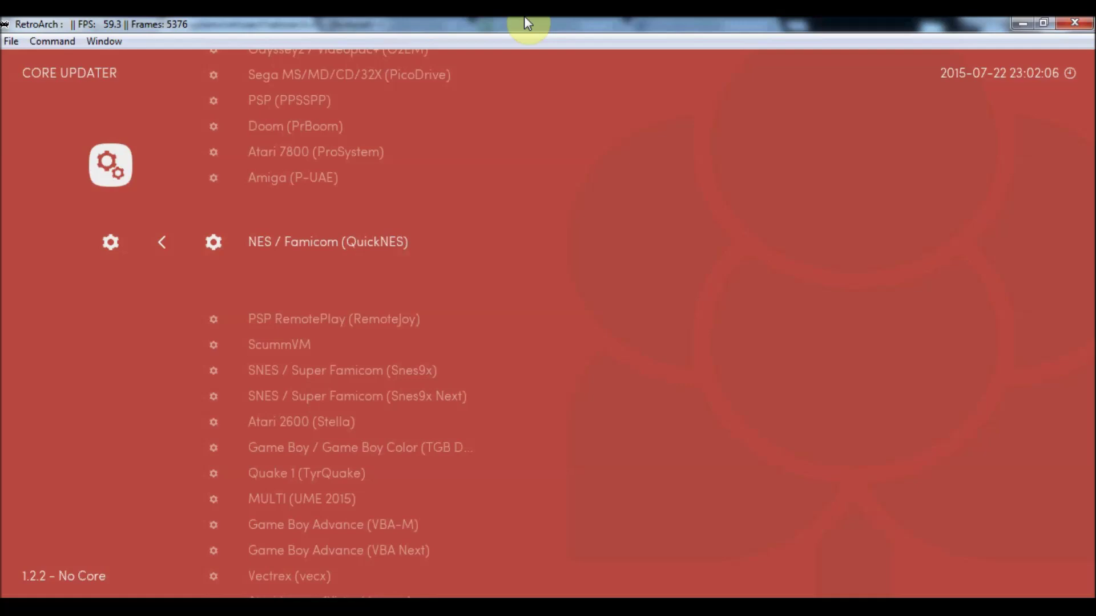
pyautogui.press('Down')
pyautogui.press('Down')
pyautogui.press('Down')
pyautogui.press('Return')
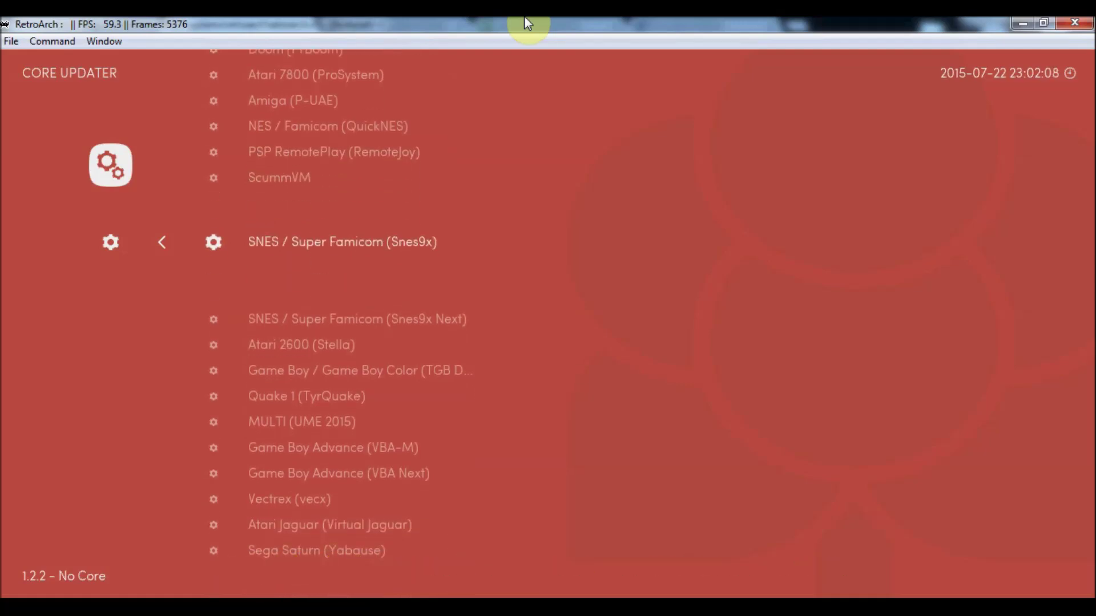
pyautogui.press('Down')
pyautogui.press('Down')
pyautogui.press('Down')
pyautogui.press('Down')
pyautogui.press('Down')
pyautogui.press('Down')
pyautogui.press('Return')
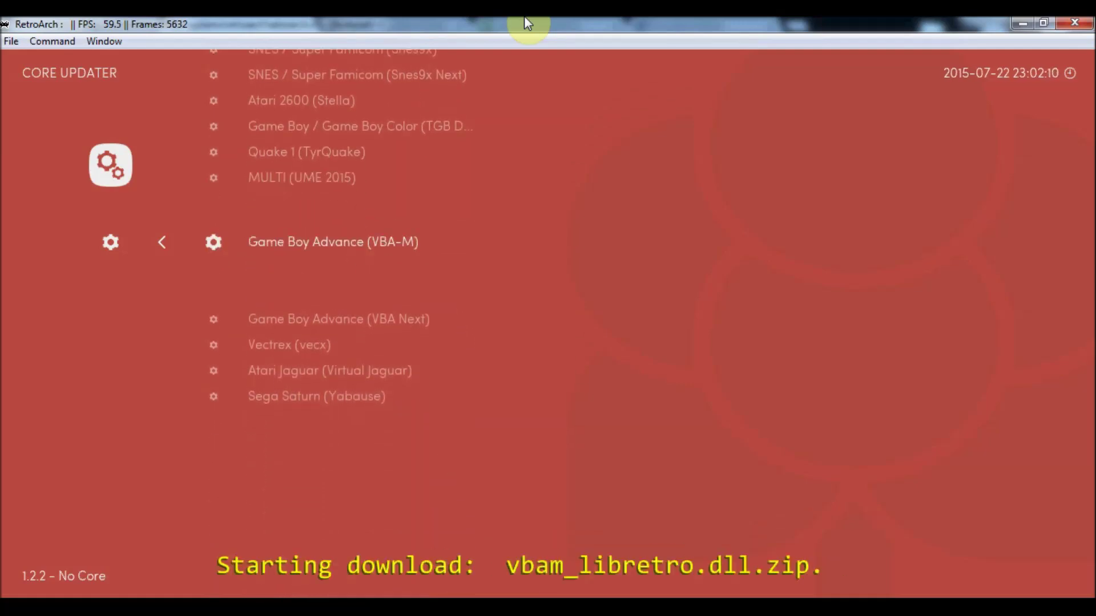
pyautogui.press('Down')
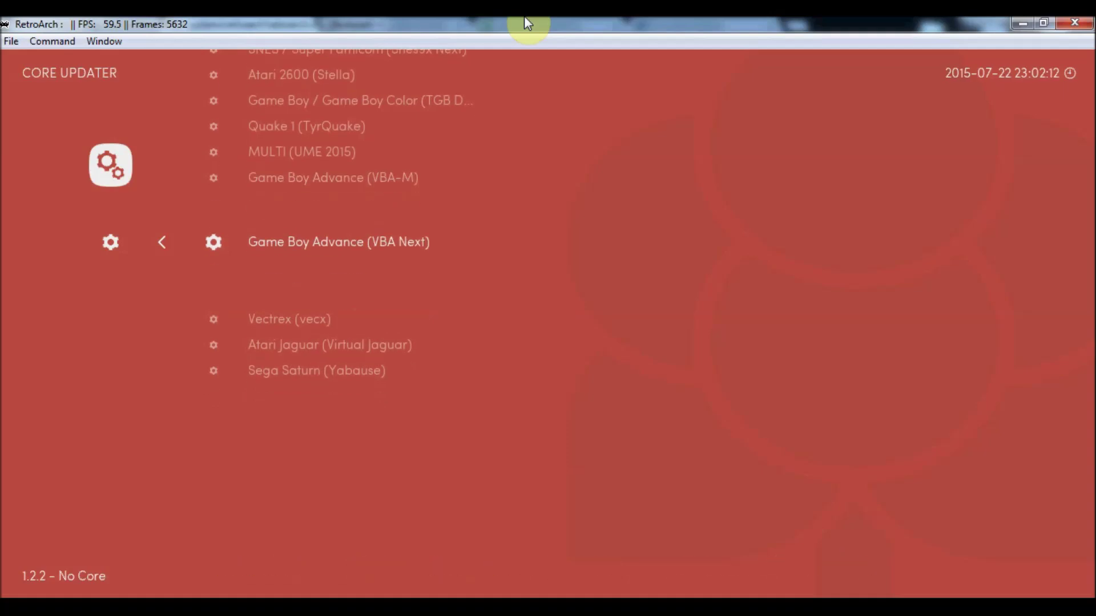
pyautogui.press('BackSpace')
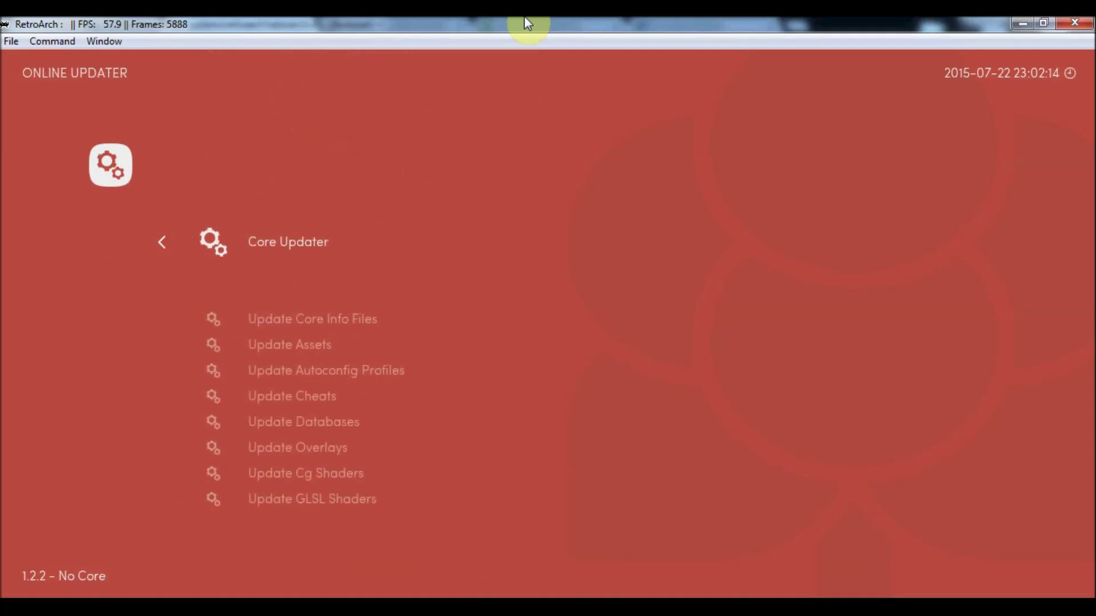
# Step: Open the retroarch\cores folder in Explorer to check the 30 downloaded core files
pyautogui.moveTo(126, 579)
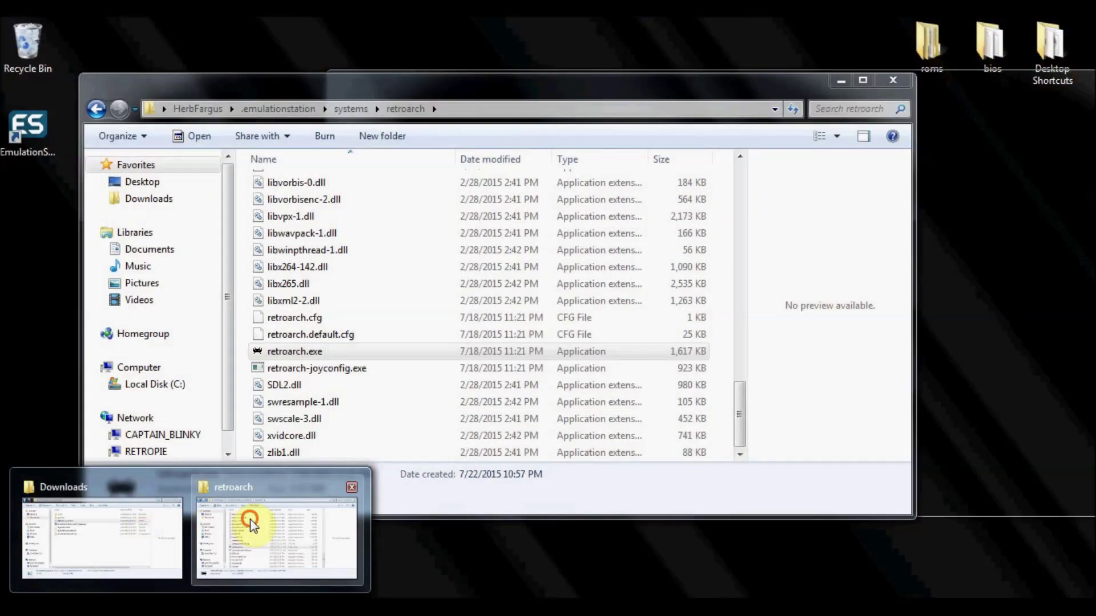
pyautogui.click(231, 533)
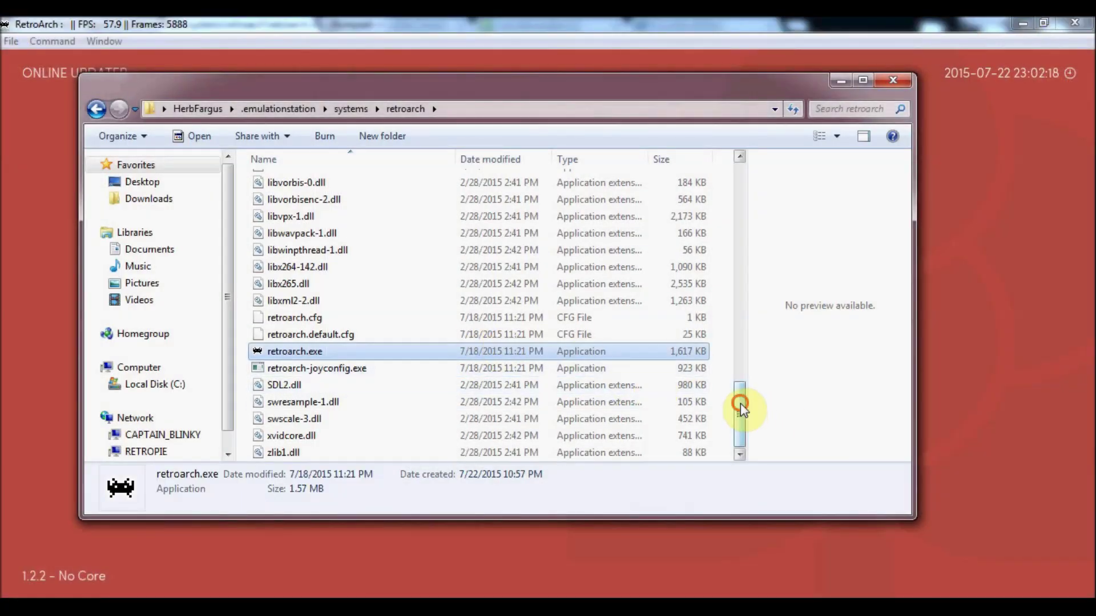
pyautogui.moveTo(740, 403); pyautogui.dragTo(731, 185)
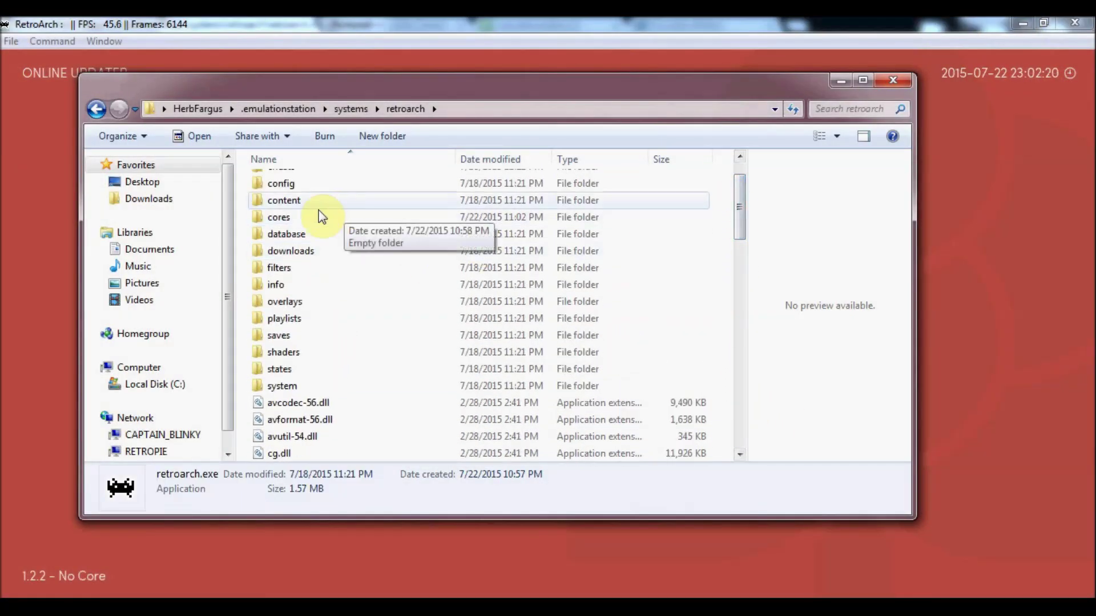
pyautogui.doubleClick(286, 219)
pyautogui.moveTo(739, 228); pyautogui.dragTo(726, 196)
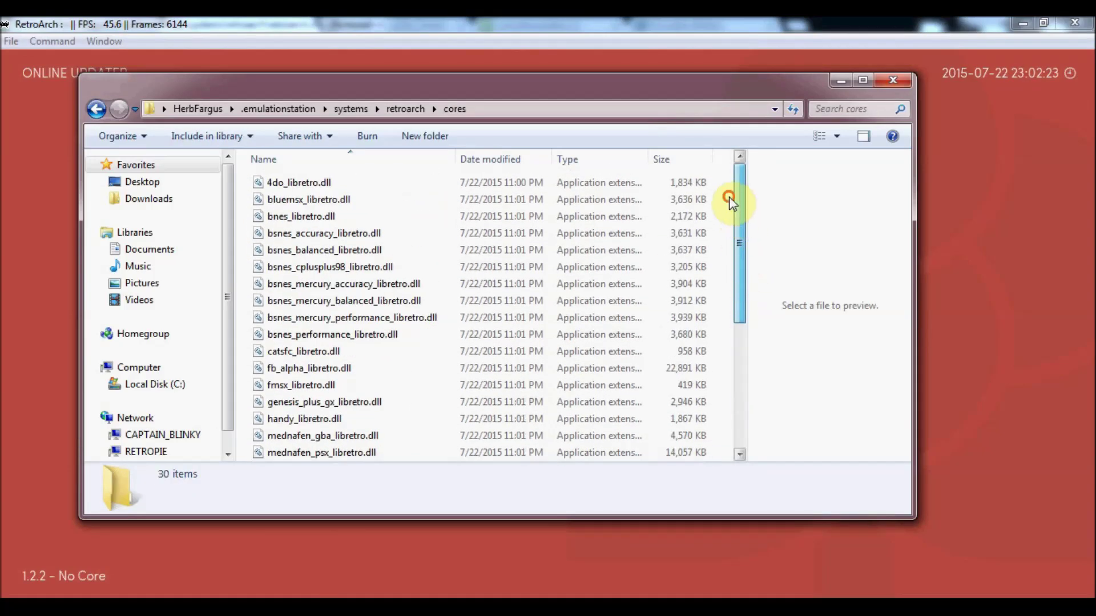
# Step: Return to the Setting Up Retroarch guide in the browser
pyautogui.click(449, 21)
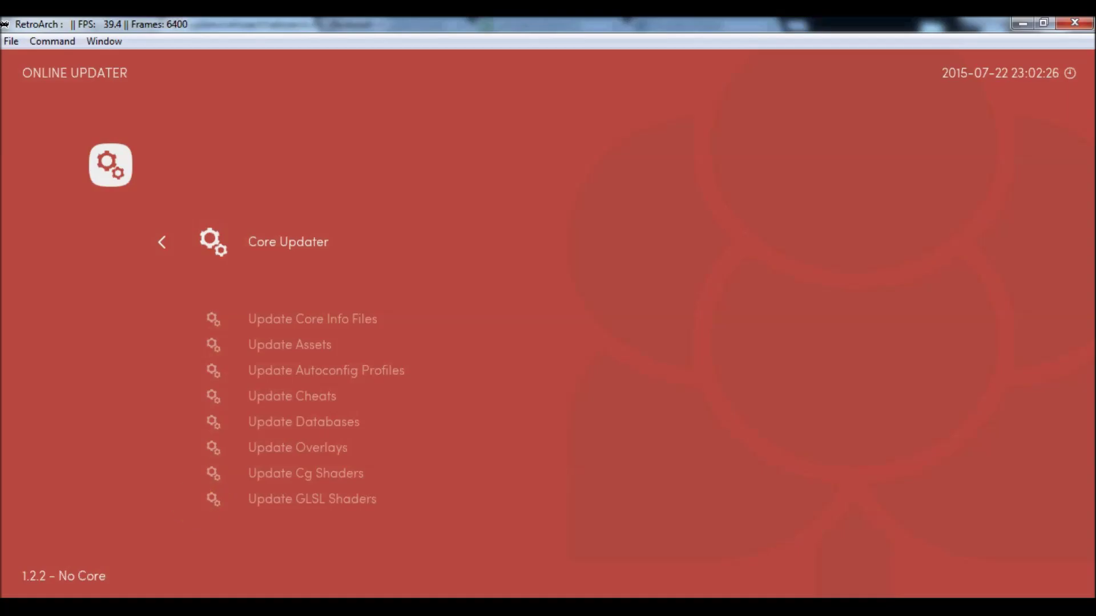
pyautogui.hotkey('alt', 'Tab')
pyautogui.click(86, 26)
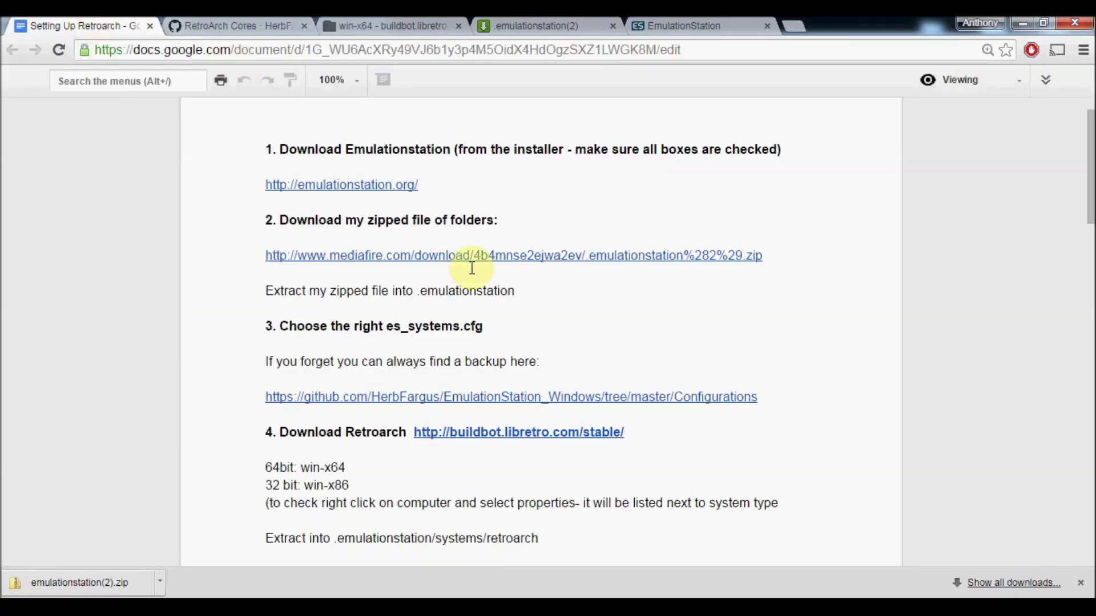
# Step: Scroll the guide down to step 7, Changing BIOS Directory, then return to RetroArch
pyautogui.moveTo(1089, 203); pyautogui.dragTo(1087, 329)
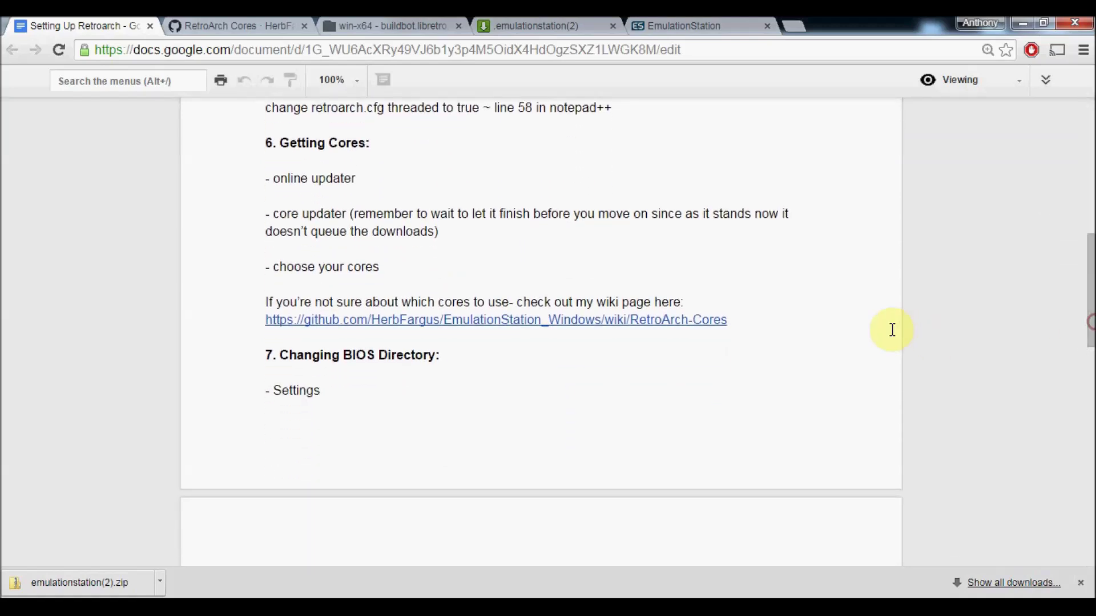
pyautogui.moveTo(1088, 300); pyautogui.dragTo(1088, 330)
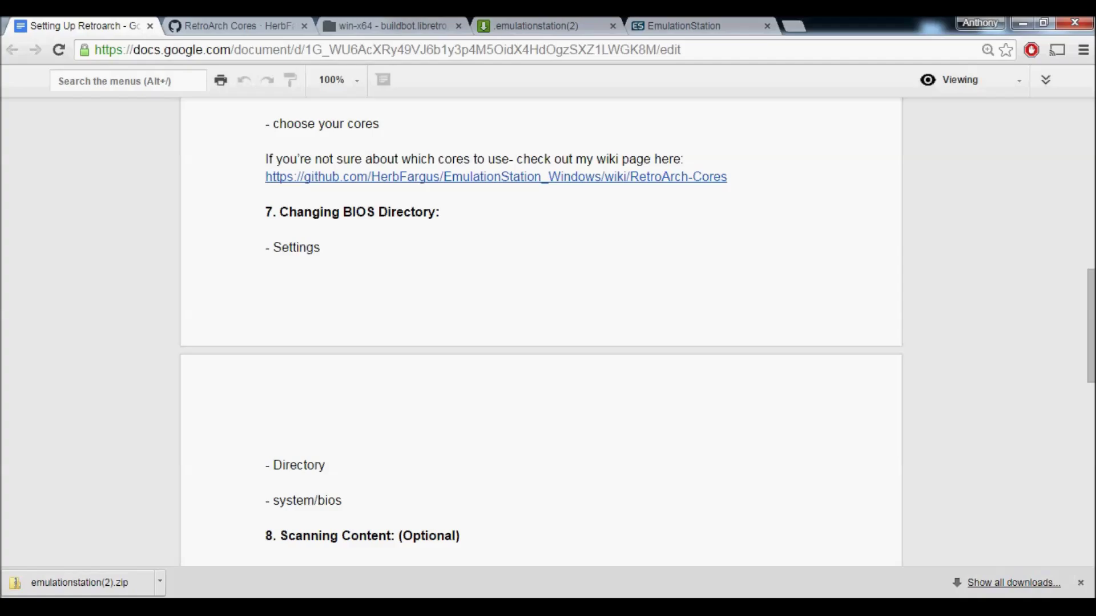
pyautogui.click(345, 543)
# Step: Navigate to Settings > Directory, where System/BIOS Dir shows <Content dir>
pyautogui.press('Down')
pyautogui.press('Down')
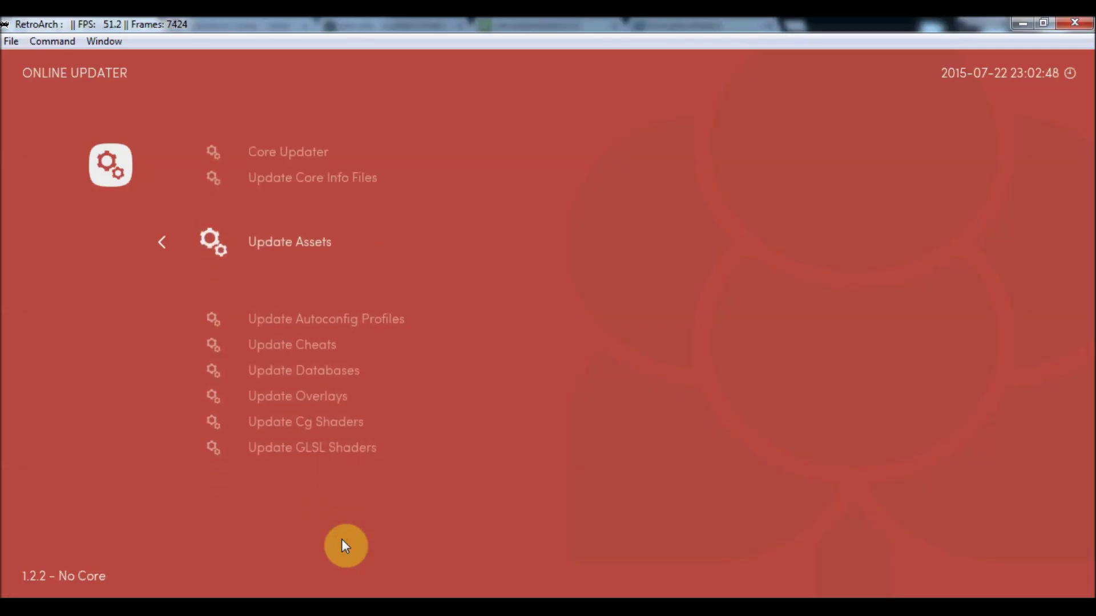
pyautogui.press('BackSpace')
pyautogui.press('Down')
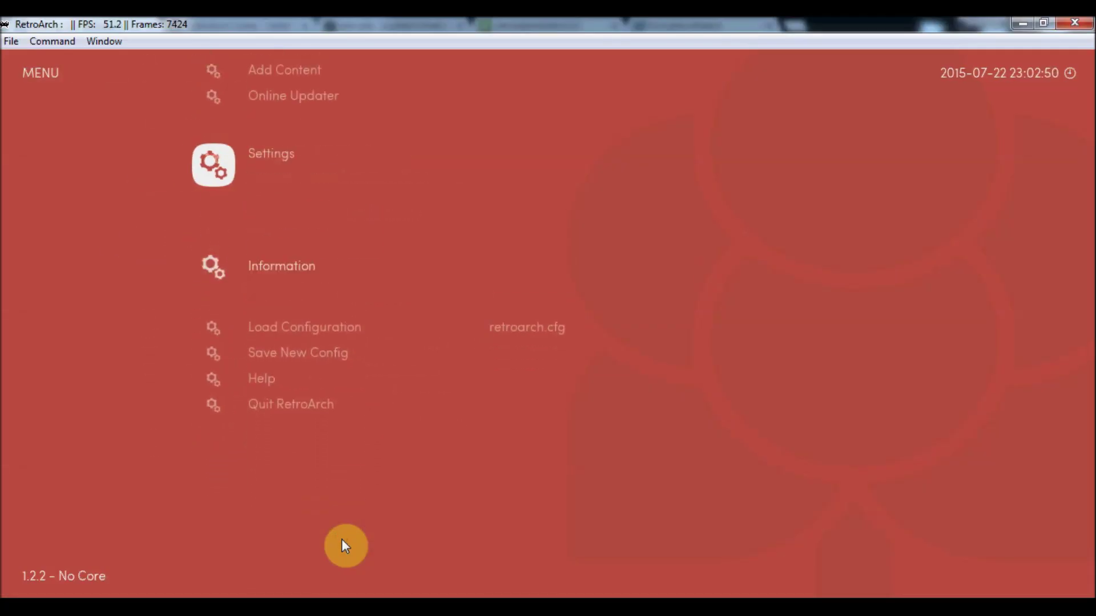
pyautogui.press('Return')
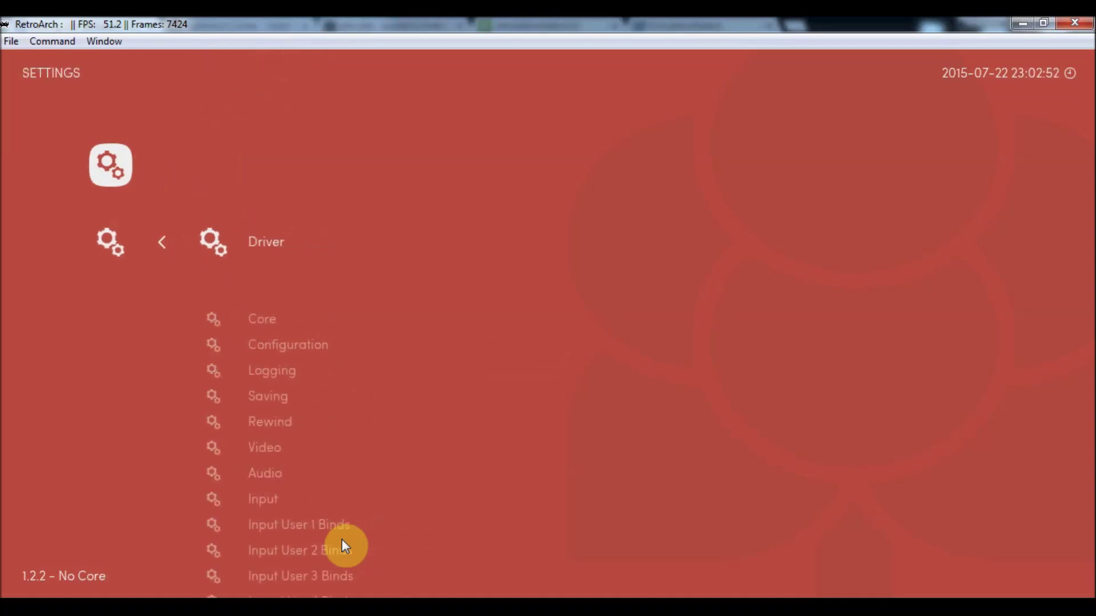
pyautogui.press('Up')
pyautogui.press('Up')
pyautogui.press('Return')
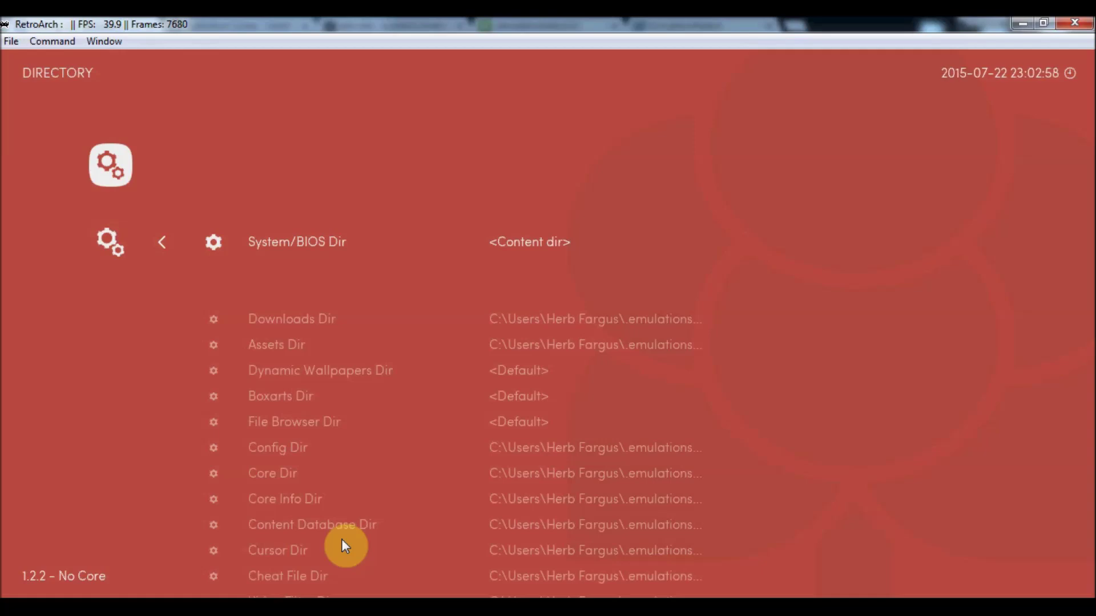
pyautogui.moveTo(191, 607)
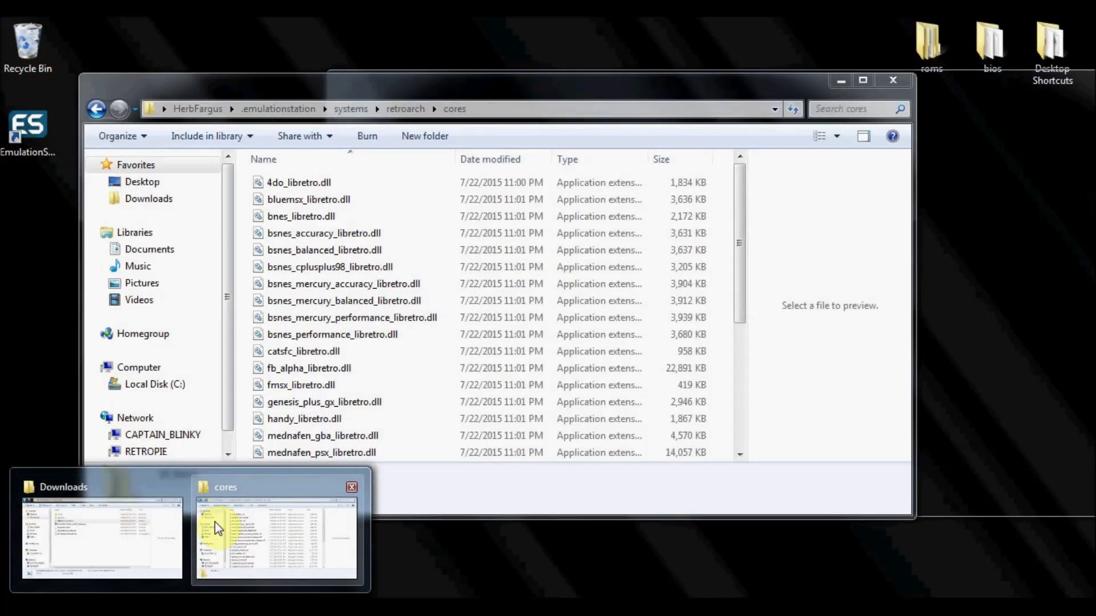
# Step: Go up from the cores folder to the retroarch folder in Explorer
pyautogui.click(214, 521)
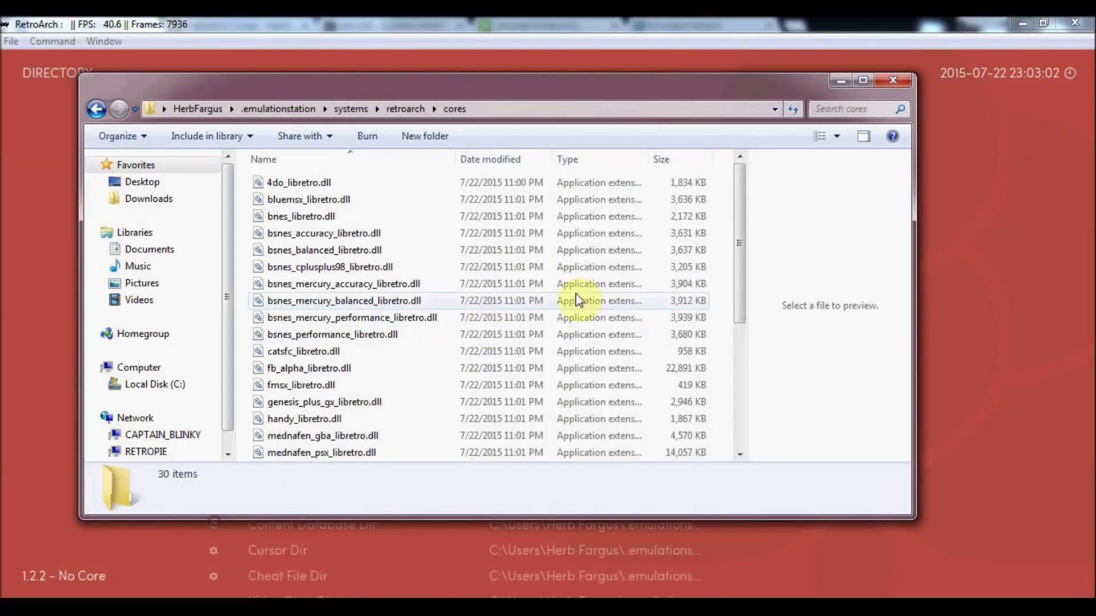
pyautogui.click(407, 108)
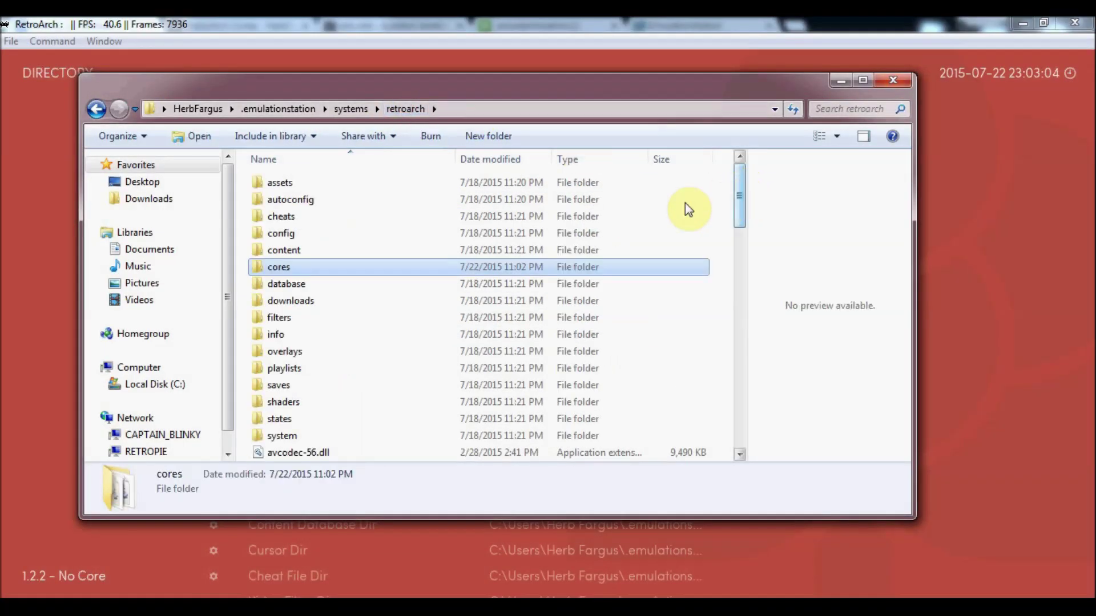
pyautogui.click(280, 250)
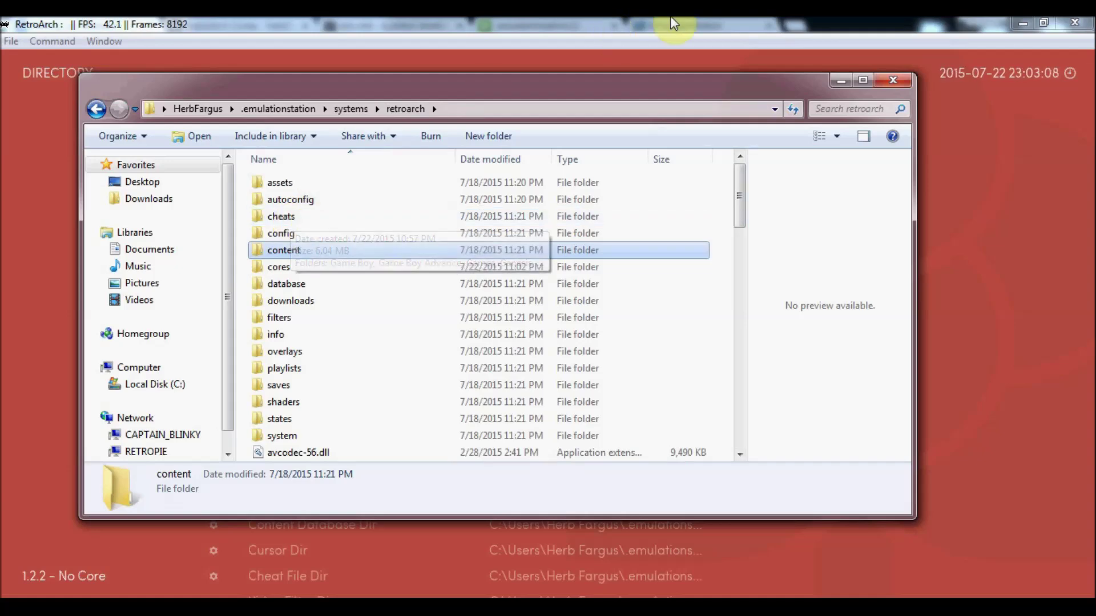
# Step: Minimize RetroArch, Chrome and Notepad++, then drag the desktop bios folder into retroarch
pyautogui.click(1019, 23)
pyautogui.click(1024, 27)
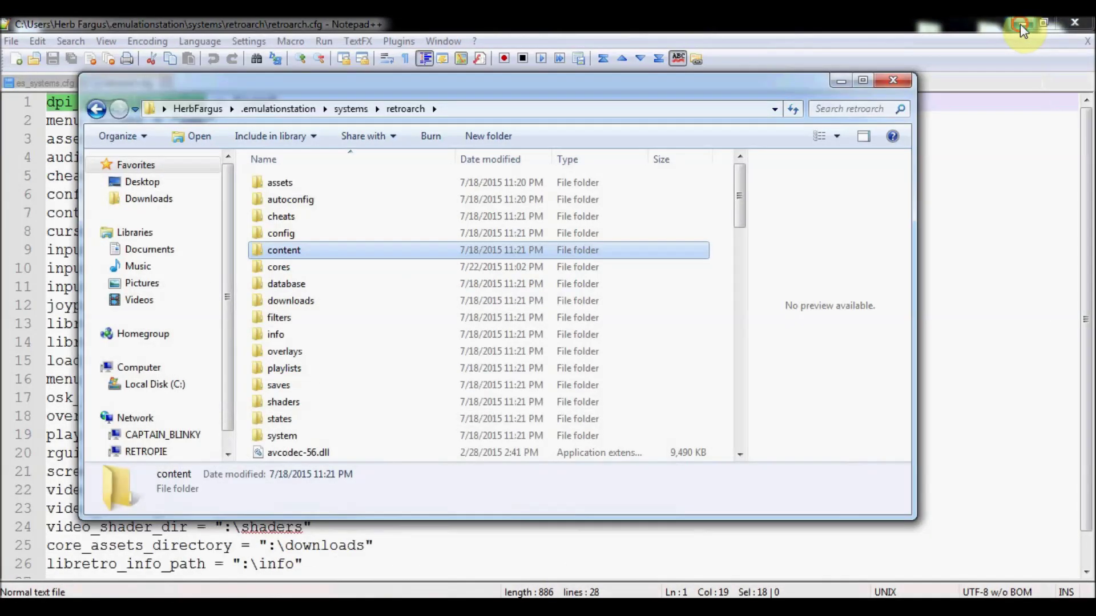
pyautogui.click(1019, 24)
pyautogui.click(944, 32)
pyautogui.moveTo(944, 32); pyautogui.dragTo(41, 294)
pyautogui.moveTo(990, 43); pyautogui.dragTo(242, 238)
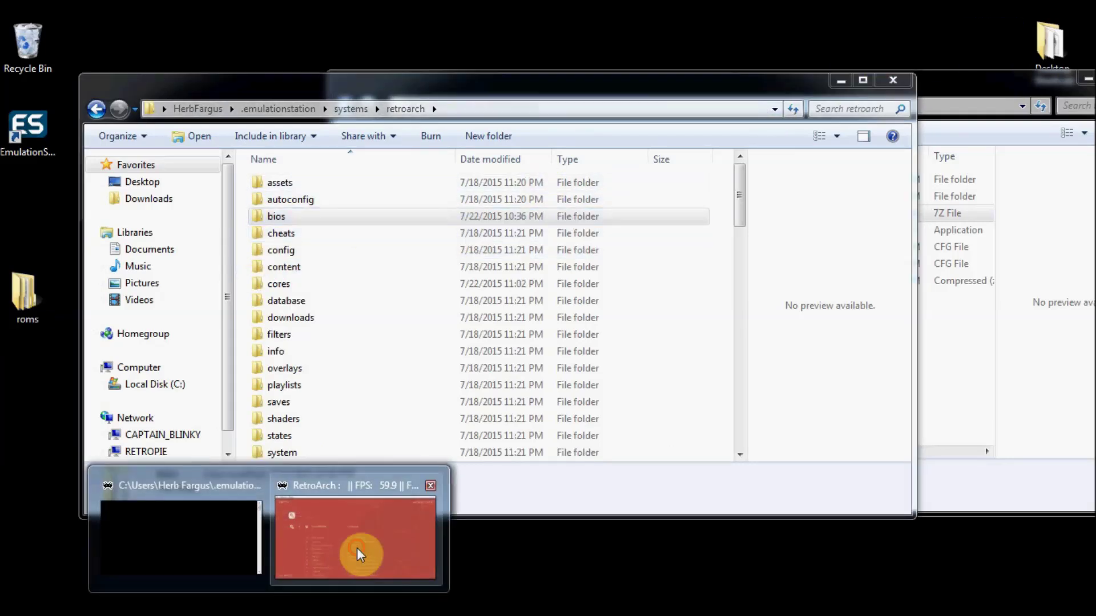
pyautogui.click(360, 550)
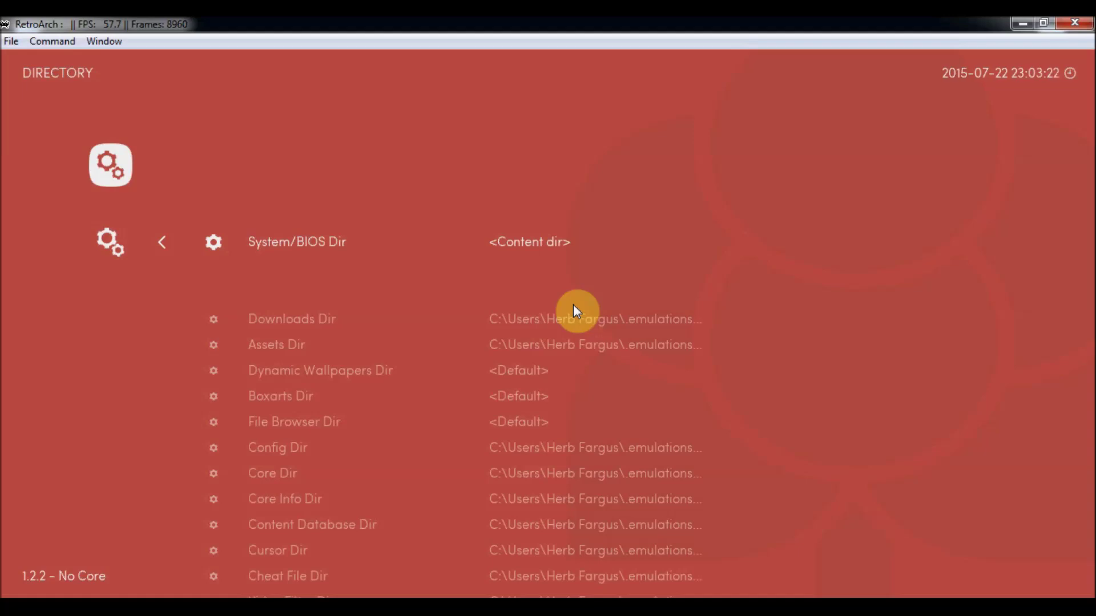
# Step: Browse the System/BIOS directory picker from C:\ through Users into the user's home folder
pyautogui.press('Return')
pyautogui.press('Return')
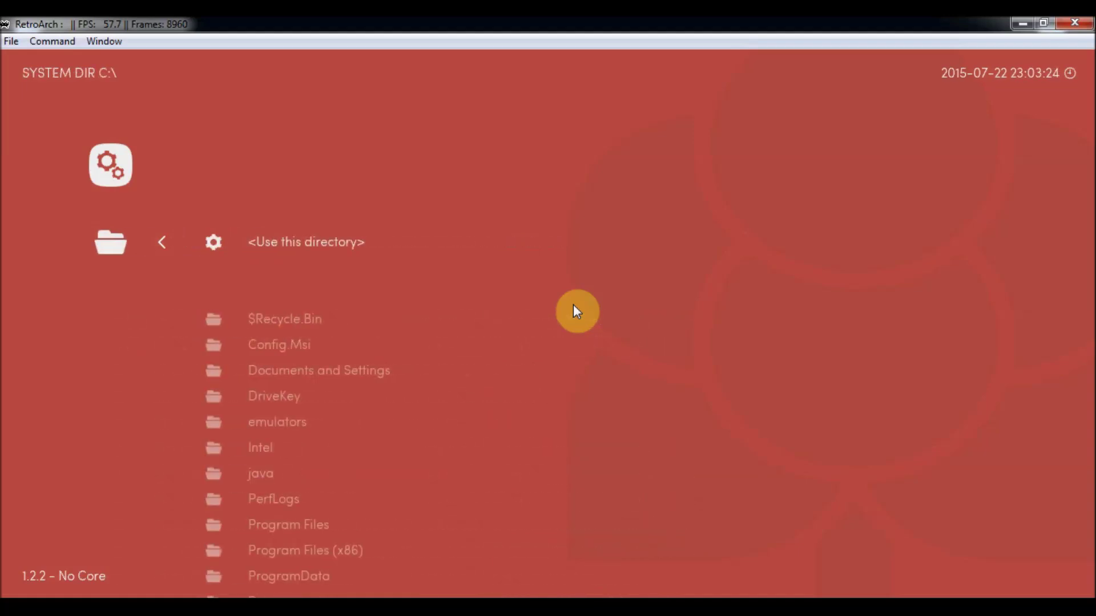
pyautogui.press('Down')
pyautogui.press('Down')
pyautogui.press('Down')
pyautogui.press('Down')
pyautogui.press('Down')
pyautogui.press('Down')
pyautogui.press('Down')
pyautogui.press('Down')
pyautogui.press('Down')
pyautogui.press('Down')
pyautogui.press('Down')
pyautogui.press('Down')
pyautogui.press('Down')
pyautogui.press('Down')
pyautogui.press('Down')
pyautogui.press('Up')
pyautogui.press('Down')
pyautogui.press('Return')
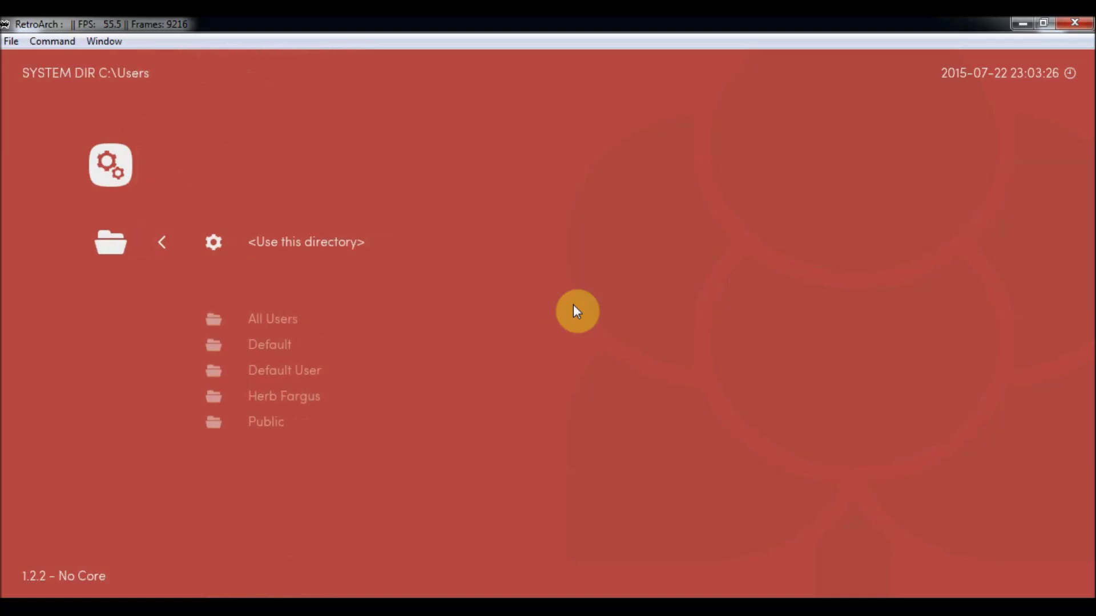
pyautogui.press('Down')
pyautogui.press('Down')
pyautogui.press('Down')
pyautogui.press('Down')
pyautogui.press('Return')
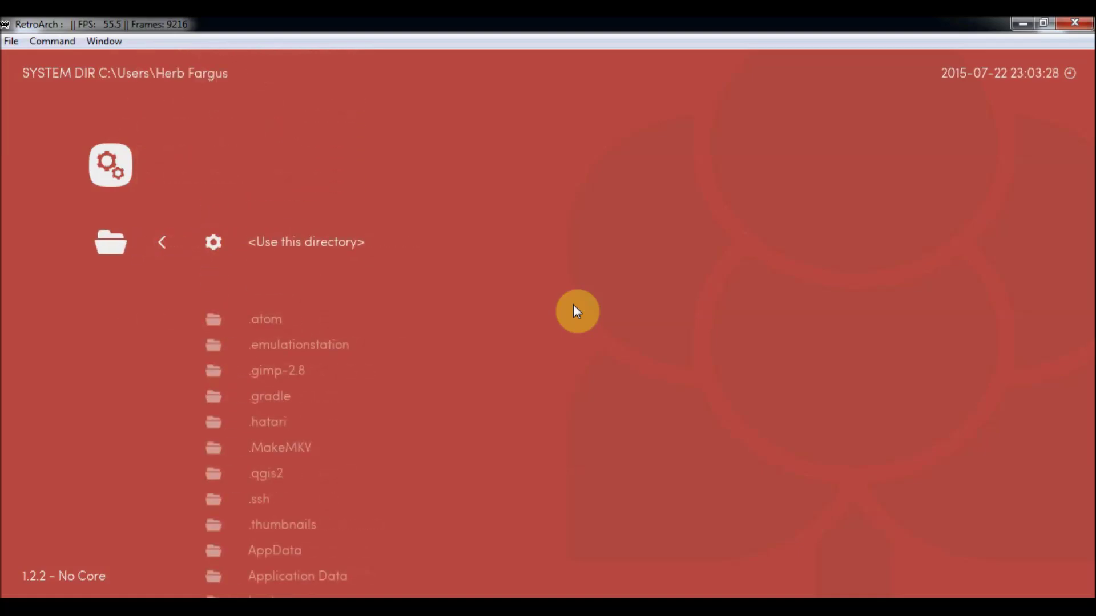
pyautogui.press('Down')
pyautogui.press('Down')
pyautogui.press('Up')
pyautogui.press('Down')
pyautogui.press('Return')
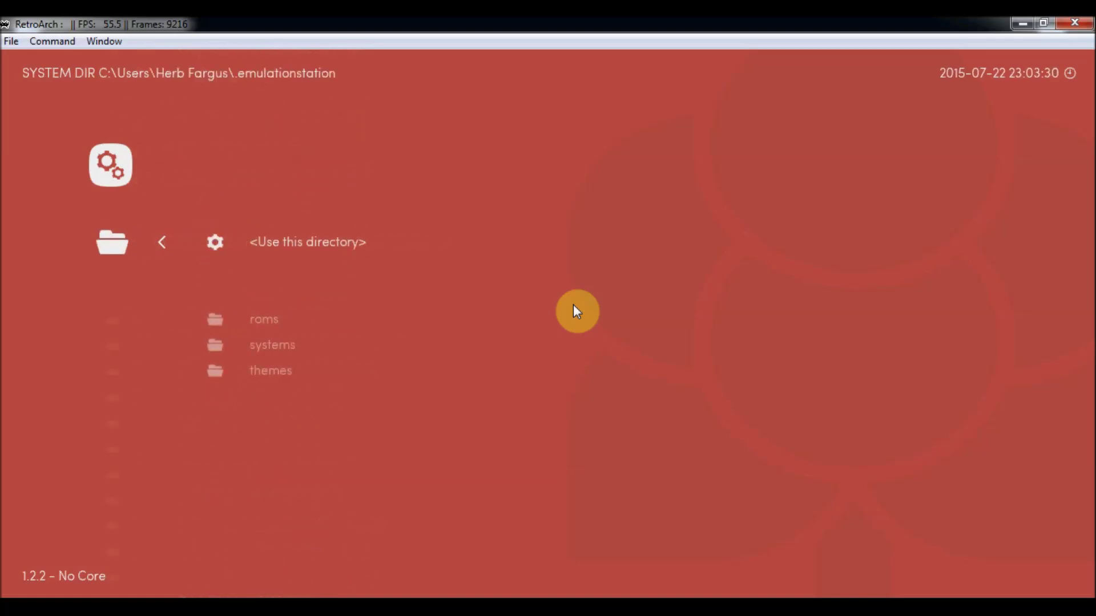
# Step: Go into .emulationstation\systems\retroarch\bios and set it as the System/BIOS directory
pyautogui.press('Down')
pyautogui.press('Down')
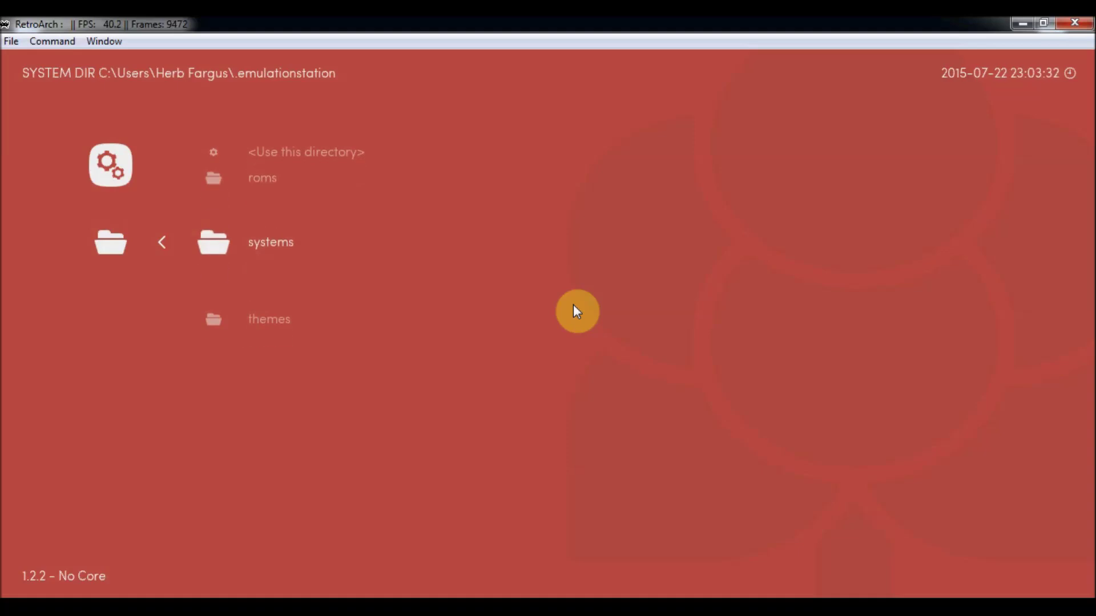
pyautogui.press('Return')
pyautogui.press('Down')
pyautogui.press('Down')
pyautogui.press('Down')
pyautogui.press('Return')
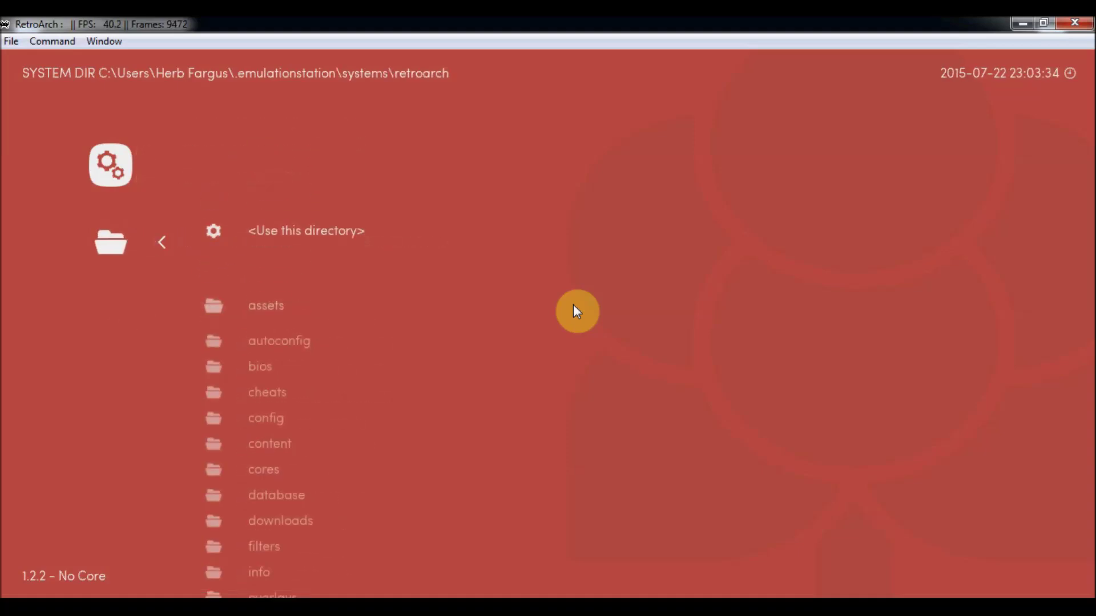
pyautogui.press('Down')
pyautogui.press('Down')
pyautogui.press('Down')
pyautogui.press('Return')
pyautogui.press('Return')
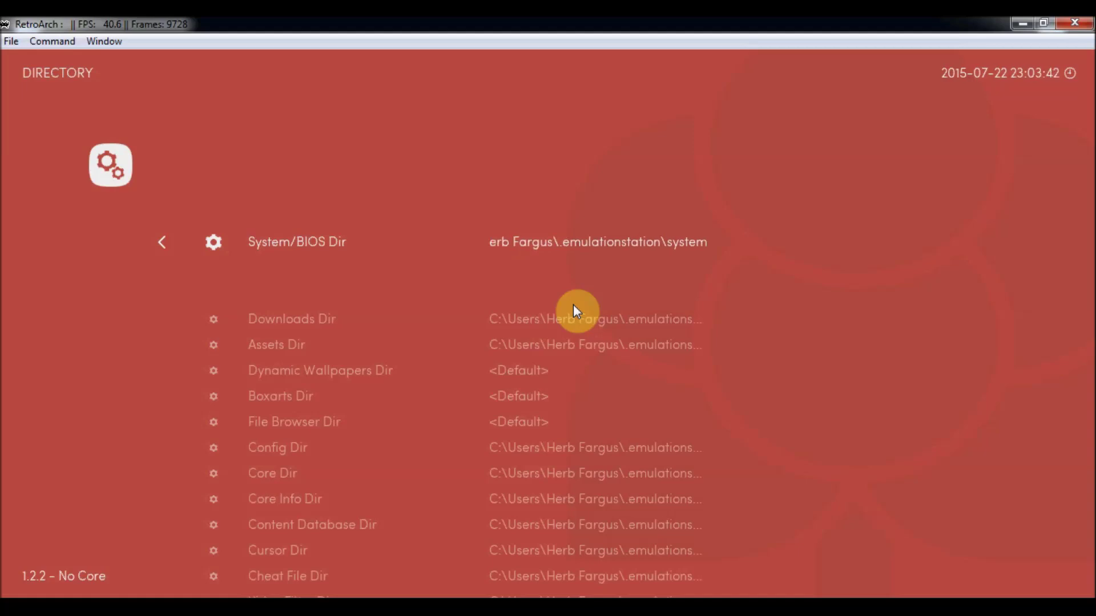
# Step: Return from the directory settings to the Settings categories list
pyautogui.press('BackSpace')
pyautogui.press('Up')
pyautogui.press('Up')
pyautogui.press('Up')
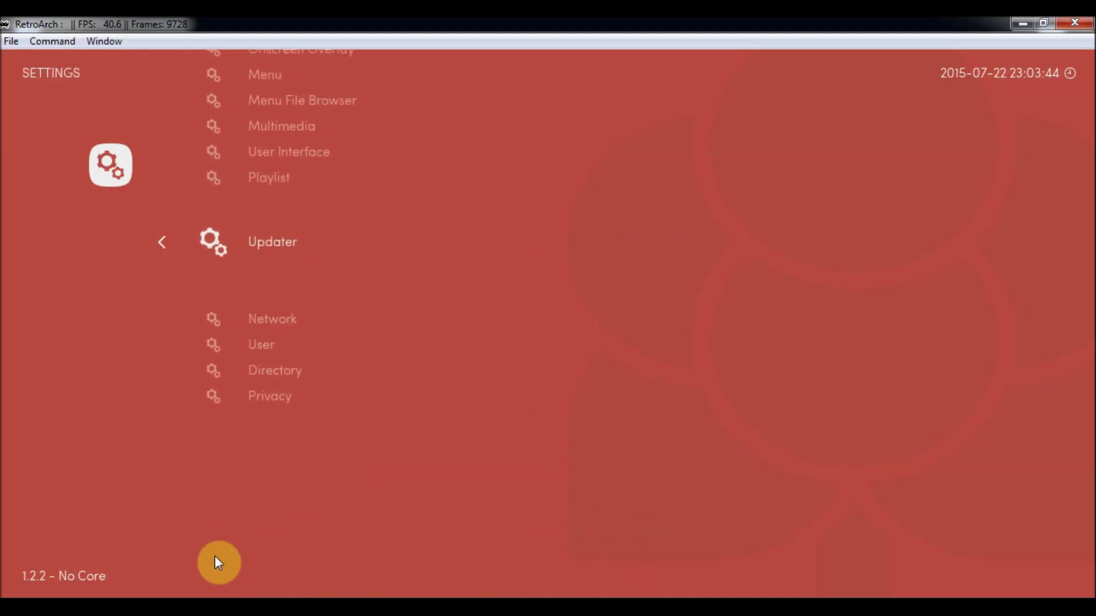
pyautogui.moveTo(184, 597)
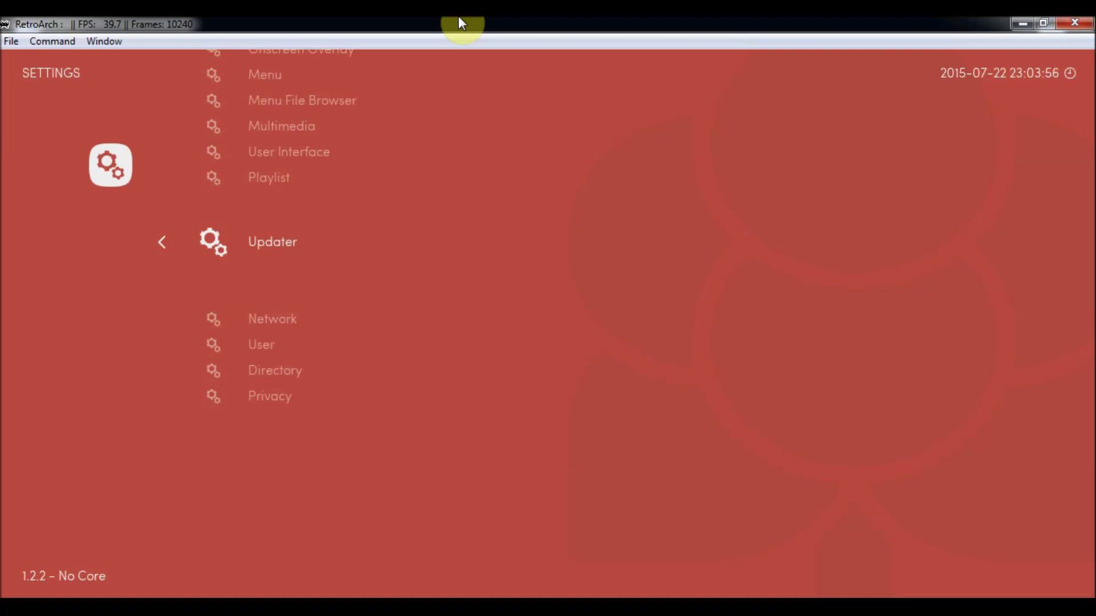
# Step: Back out of the Settings list to RetroArch's top-level menu
pyautogui.press('Up')
pyautogui.press('Up')
pyautogui.press('Up')
pyautogui.press('Up')
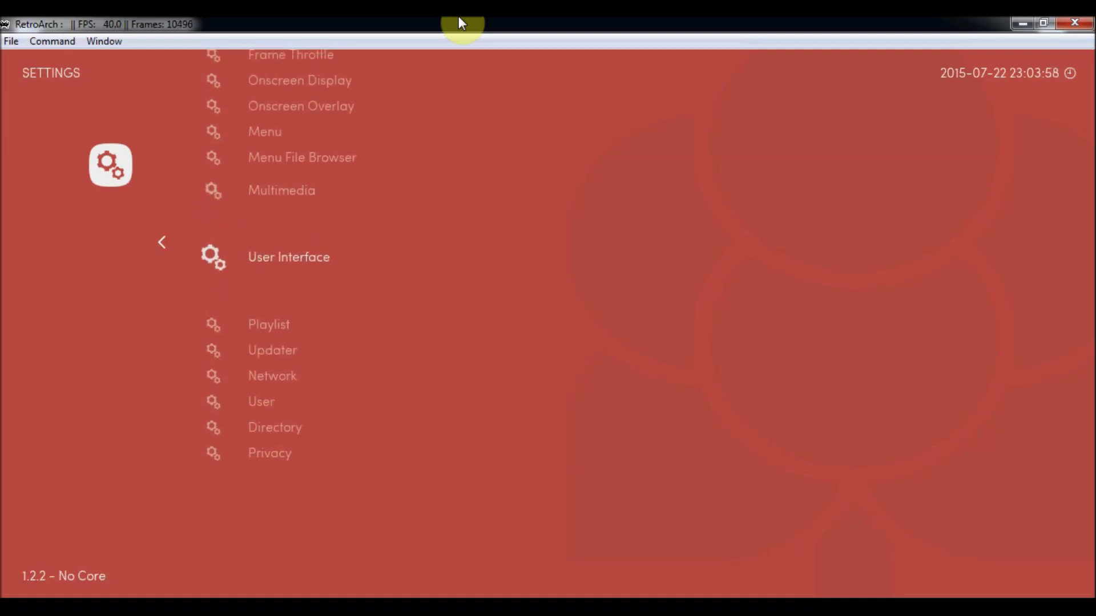
pyautogui.press('Up')
pyautogui.press('BackSpace')
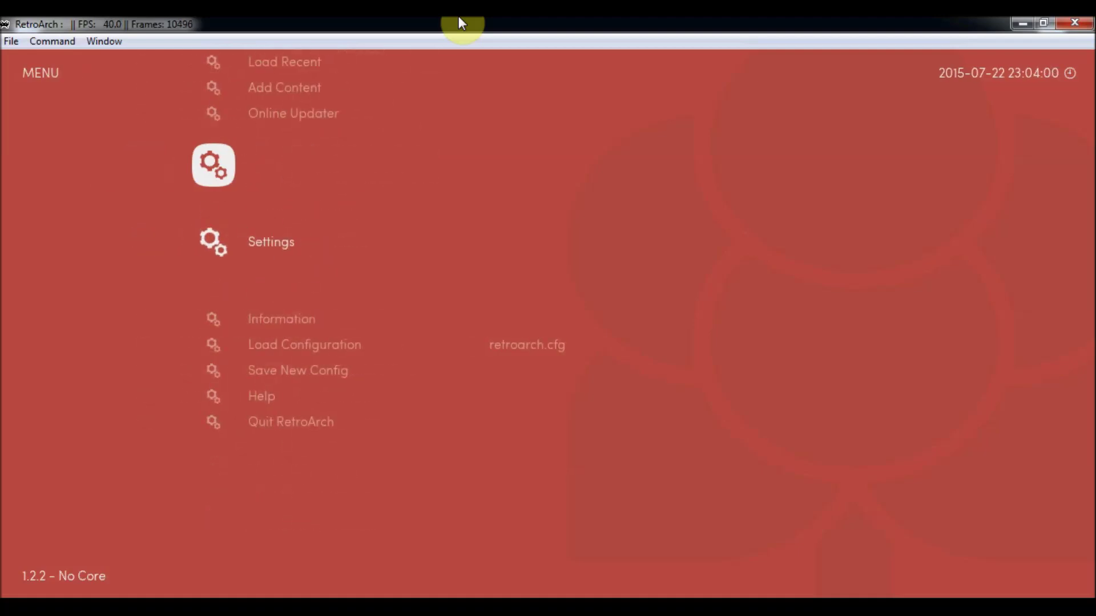
# Step: Open Add Content > Scan Directory to the C:\, D:\, E:\ drive list, then minimize RetroArch
pyautogui.press('Up')
pyautogui.press('Up')
pyautogui.press('Up')
pyautogui.press('Up')
pyautogui.press('Down')
pyautogui.press('Down')
pyautogui.press('Down')
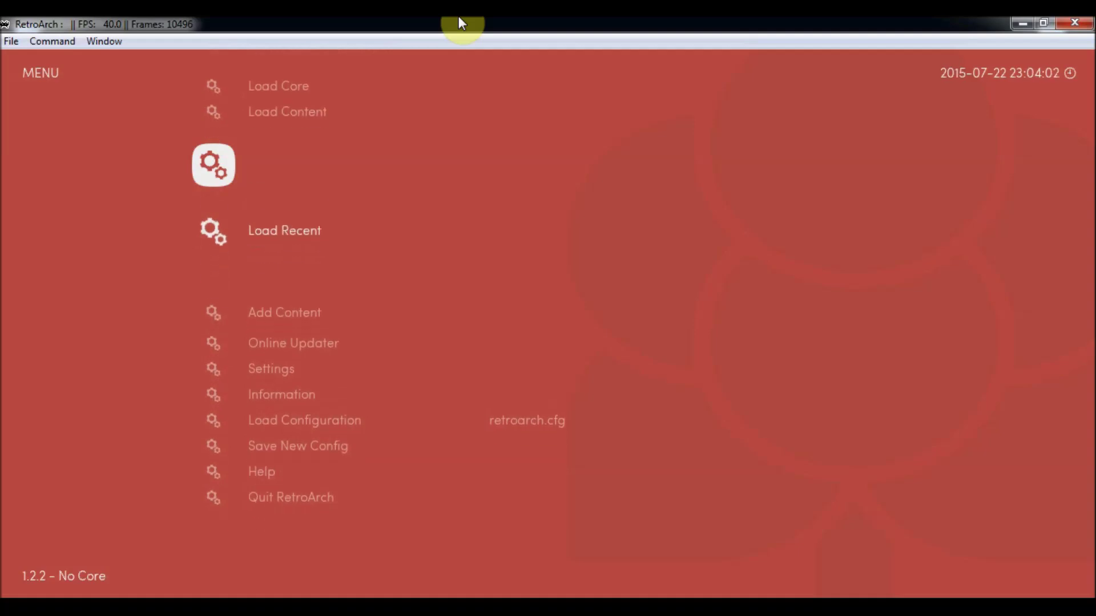
pyautogui.press('Up')
pyautogui.press('Return')
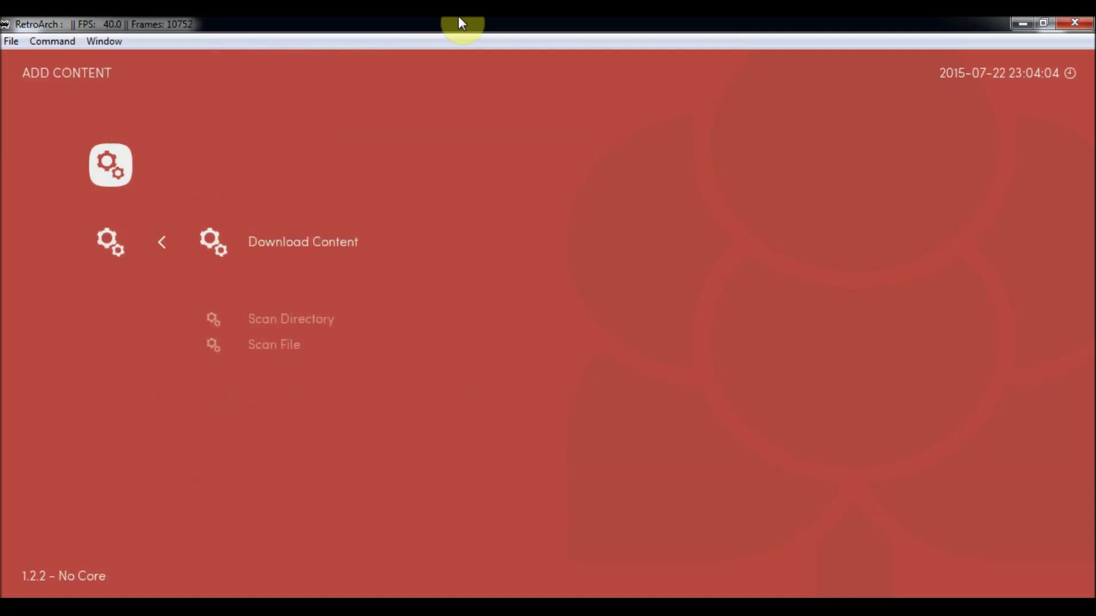
pyautogui.press('Down')
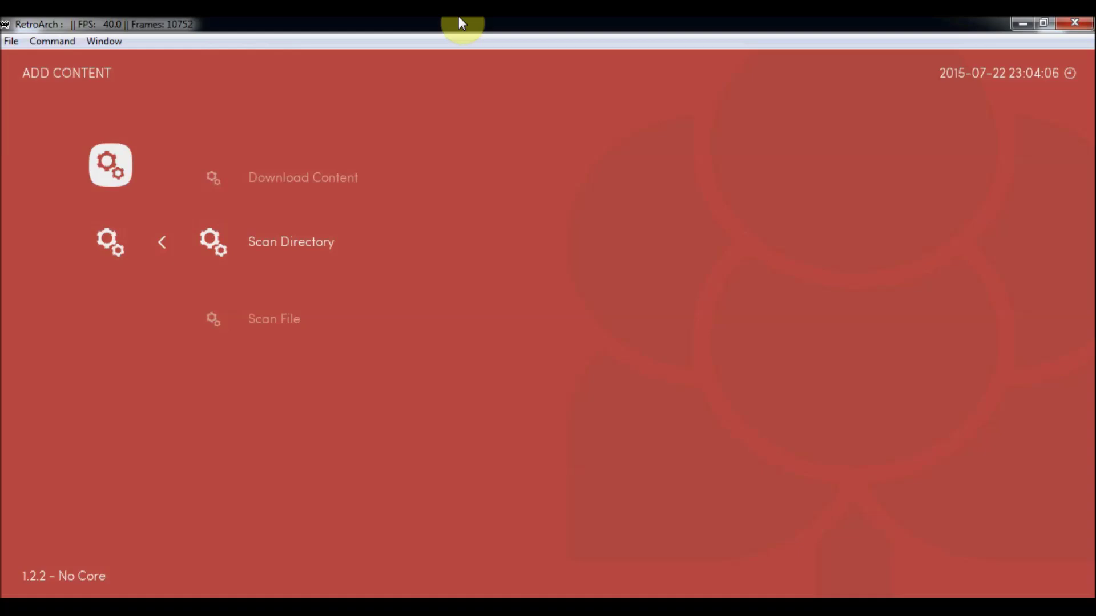
pyautogui.press('Return')
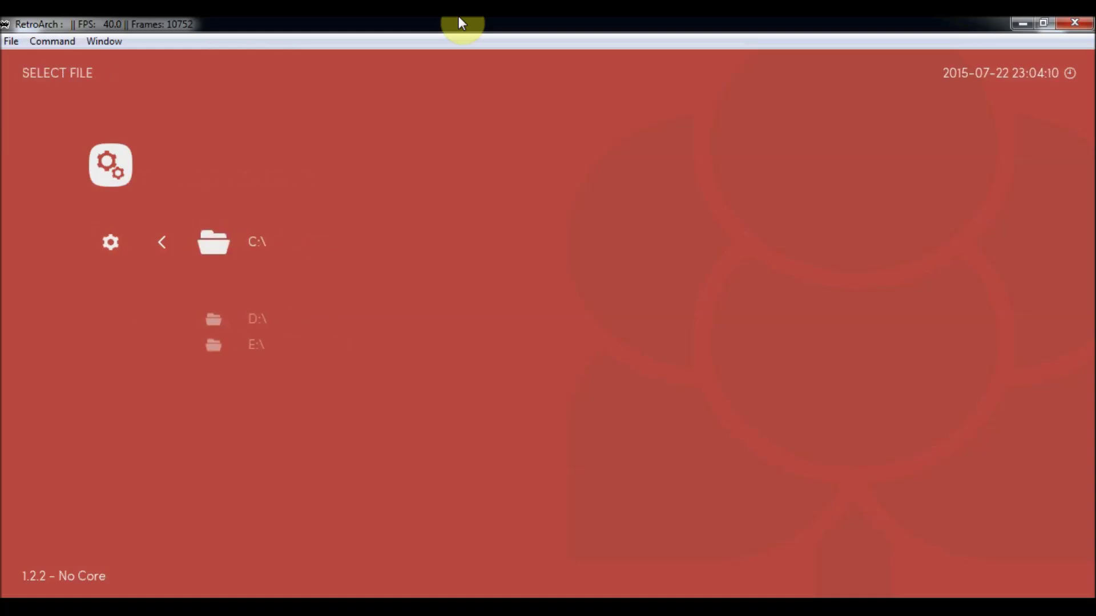
pyautogui.click(1016, 25)
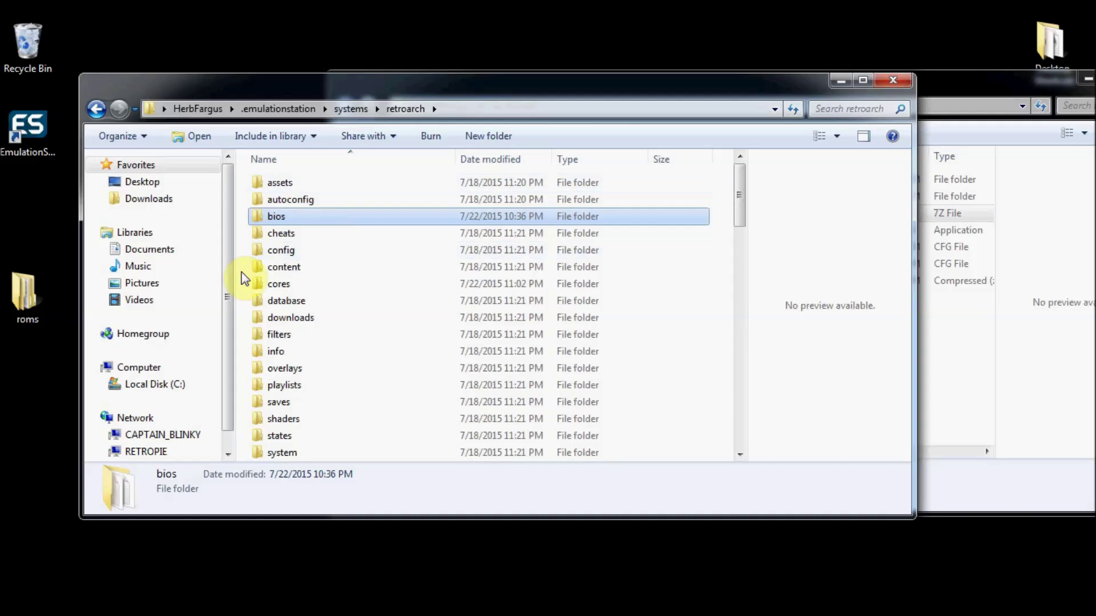
# Step: Select all 41 system folders in the desktop roms folder
pyautogui.doubleClick(29, 288)
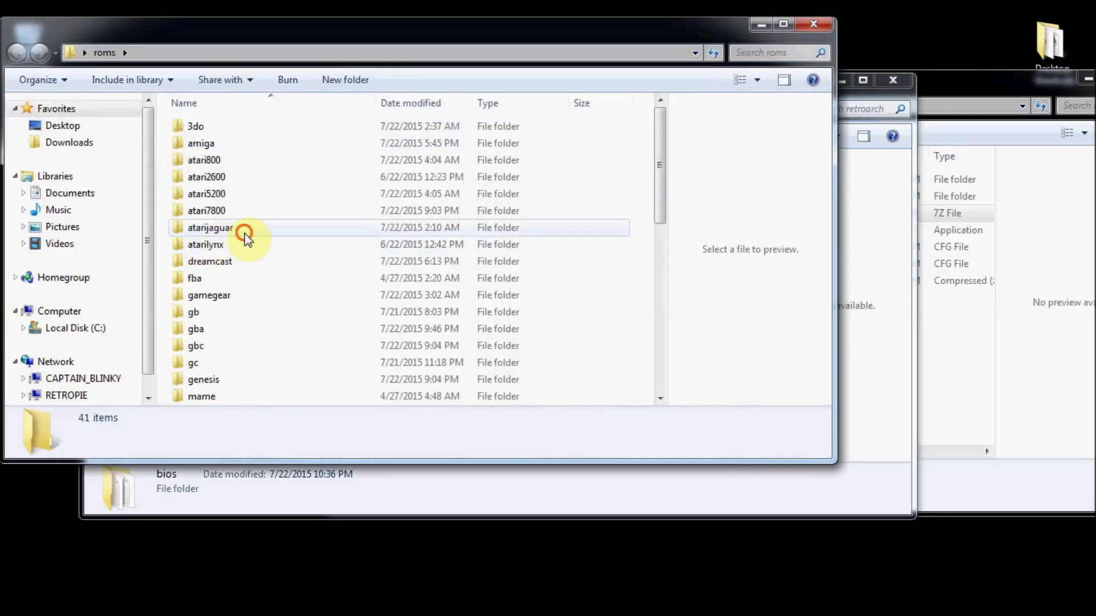
pyautogui.click(245, 233)
pyautogui.hotkey('ctrl', 'a')
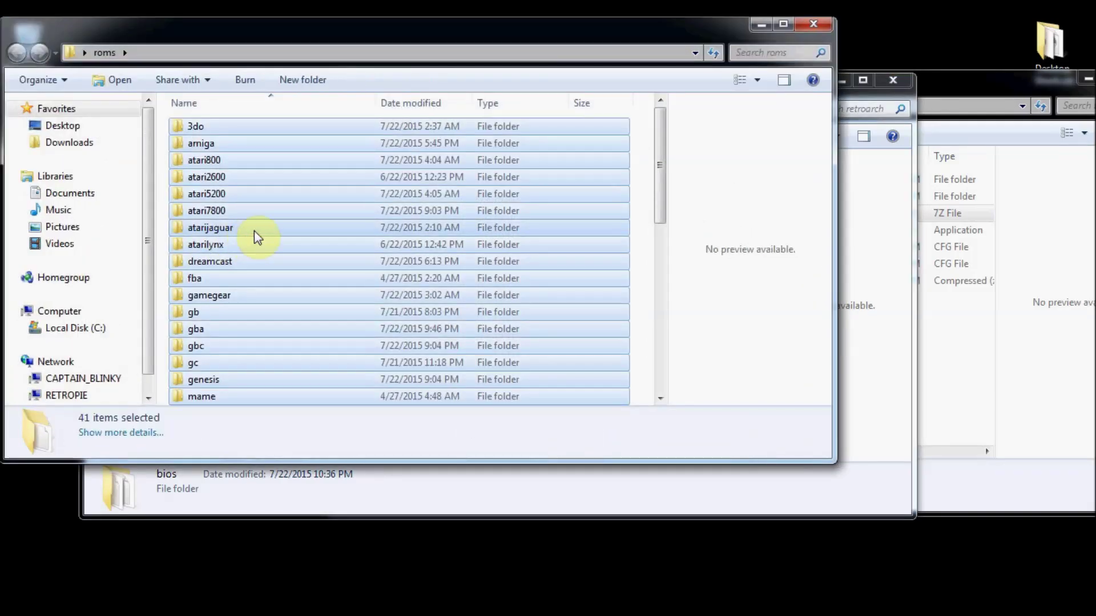
# Step: Paste the system folders into .emulationstation\roms, merging with the existing folders
pyautogui.click(863, 105)
pyautogui.click(287, 109)
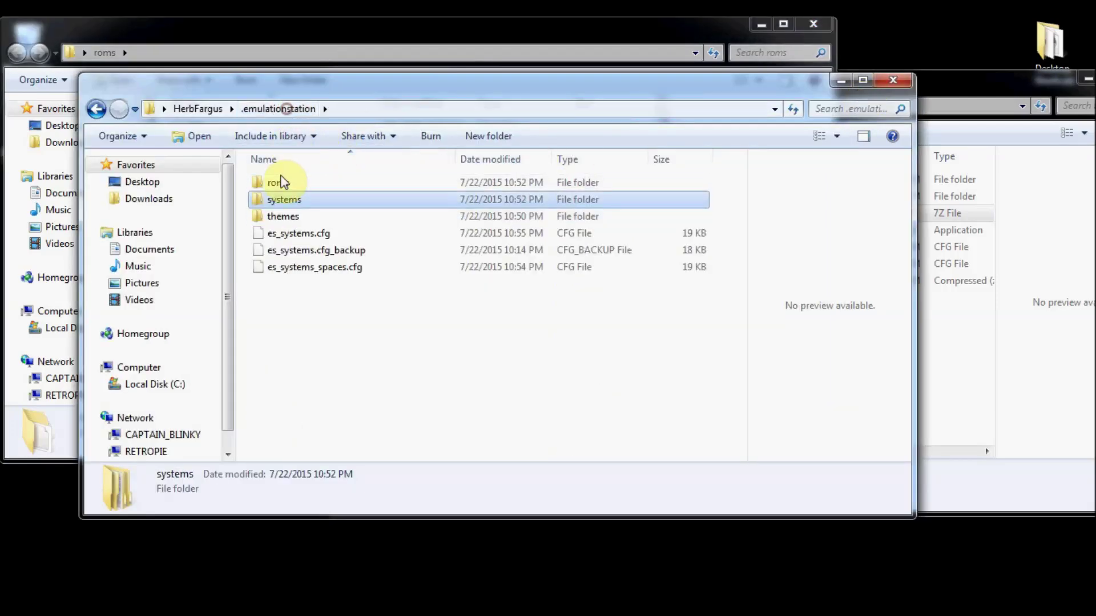
pyautogui.doubleClick(280, 182)
pyautogui.rightClick(243, 223)
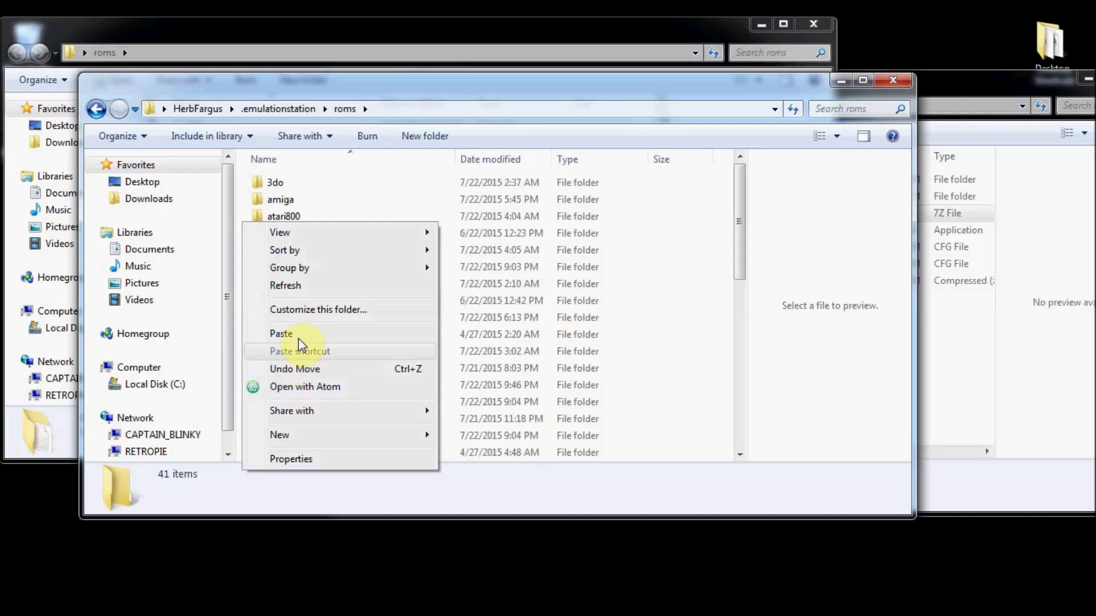
pyautogui.click(292, 335)
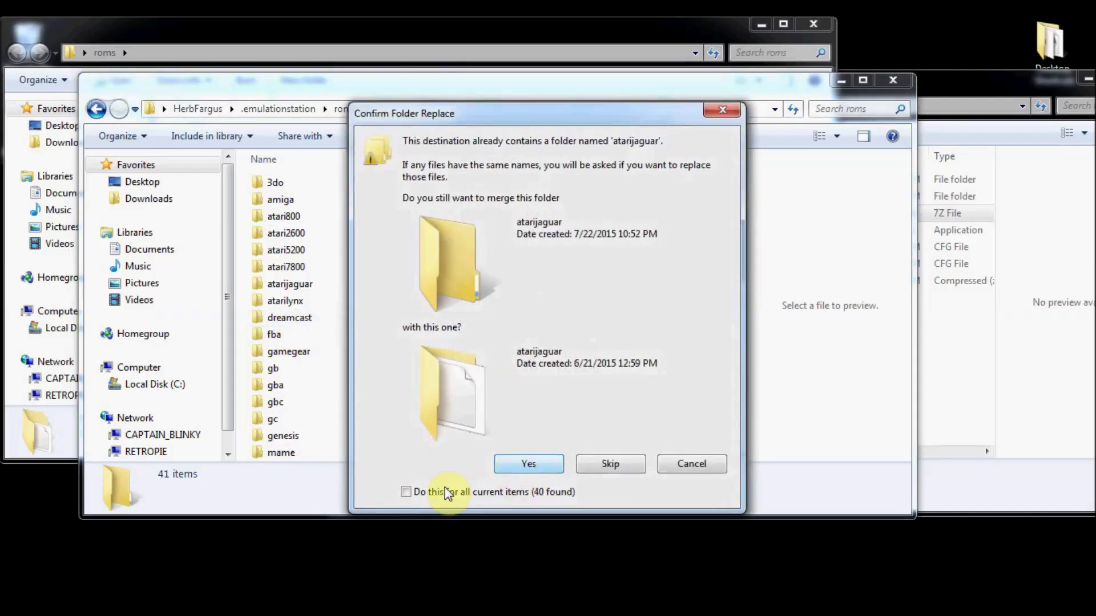
pyautogui.click(527, 464)
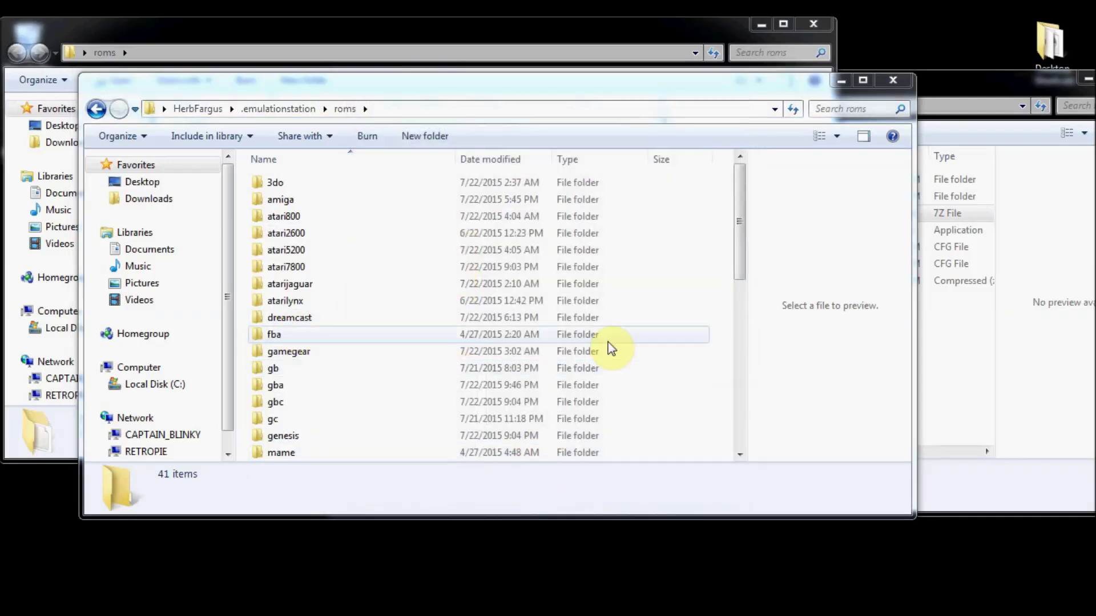
# Step: Clear the selection and close both roms Explorer windows
pyautogui.click(725, 202)
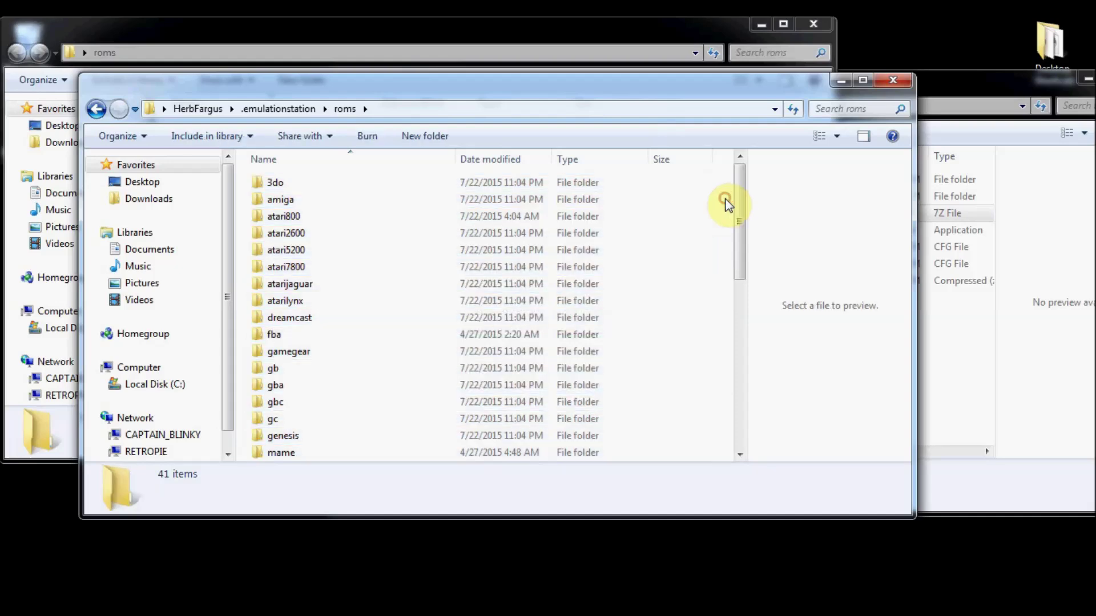
pyautogui.click(896, 80)
pyautogui.click(820, 27)
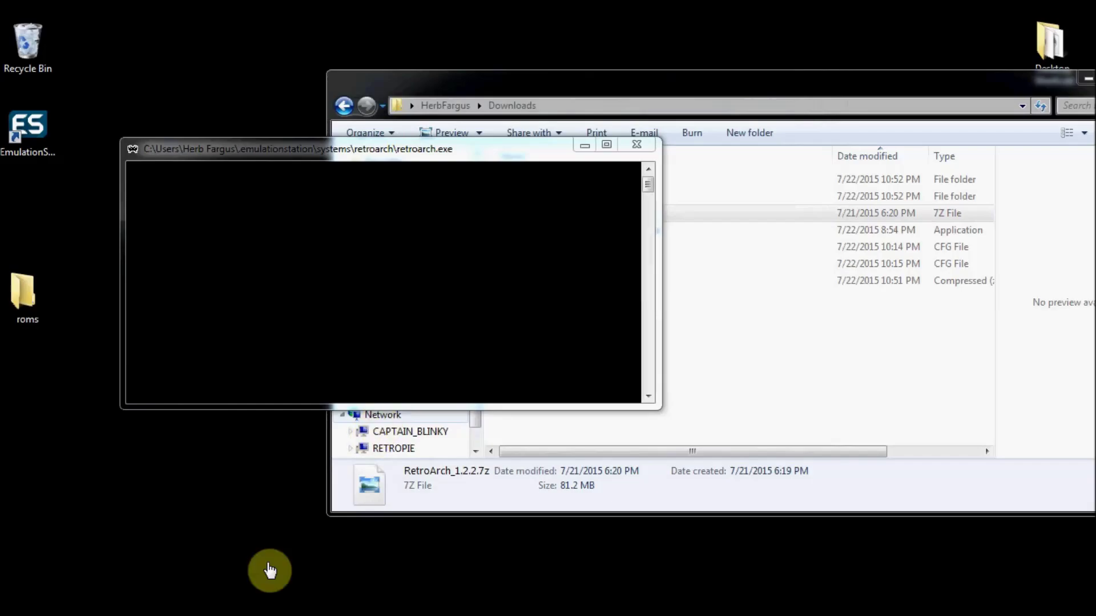
# Step: Bring RetroArch back and browse the Scan Directory picker from C:\ into the user's home folder
pyautogui.moveTo(269, 567)
pyautogui.click(362, 538)
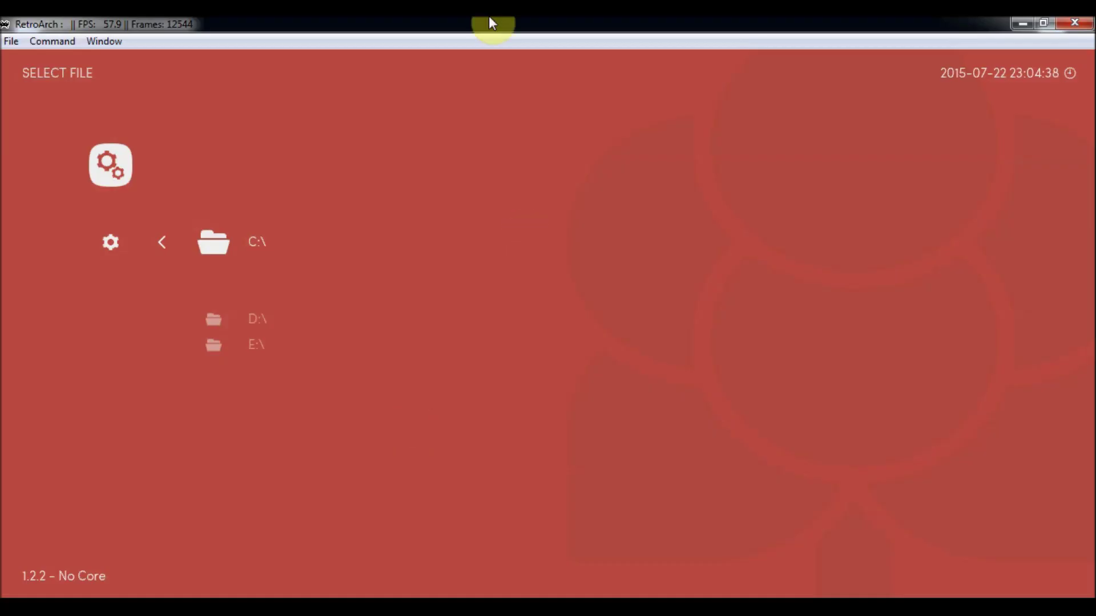
pyautogui.press('Return')
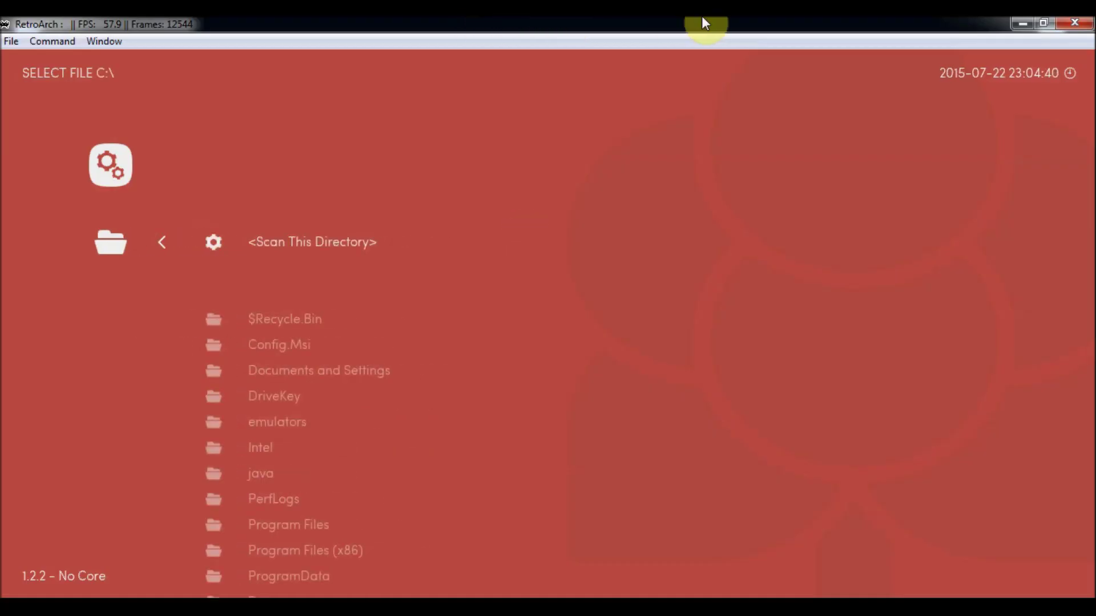
pyautogui.press('Down')
pyautogui.press('Down')
pyautogui.press('Down')
pyautogui.press('Down')
pyautogui.press('Down')
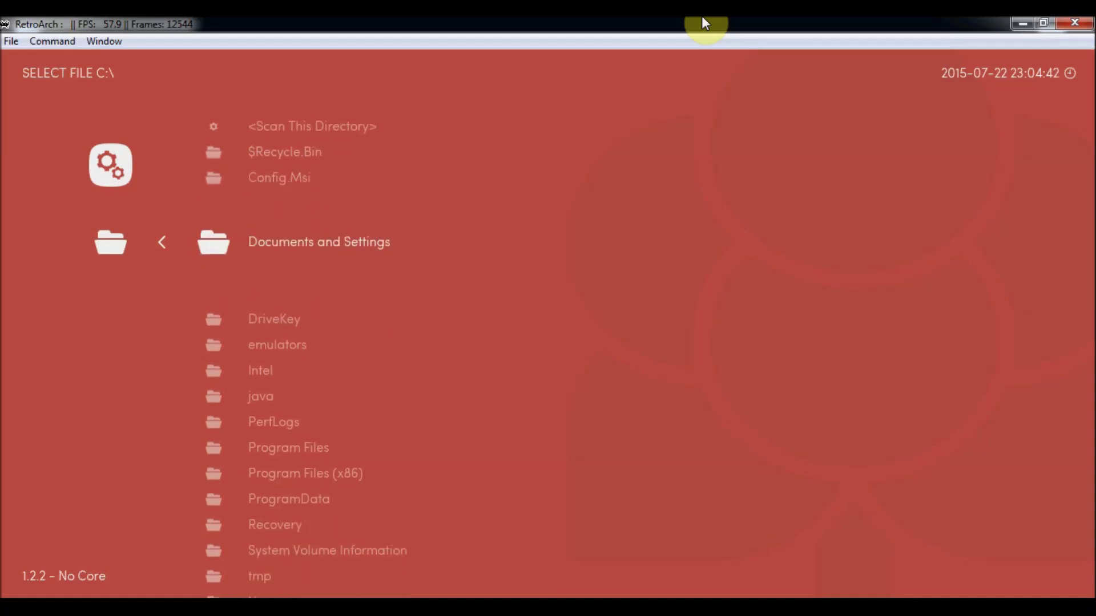
pyautogui.press('Up')
pyautogui.press('Up')
pyautogui.press('Down')
pyautogui.press('Down')
pyautogui.press('Down')
pyautogui.press('Down')
pyautogui.press('Down')
pyautogui.press('Down')
pyautogui.press('Down')
pyautogui.press('Down')
pyautogui.press('Down')
pyautogui.press('Down')
pyautogui.press('Down')
pyautogui.press('Down')
pyautogui.press('Down')
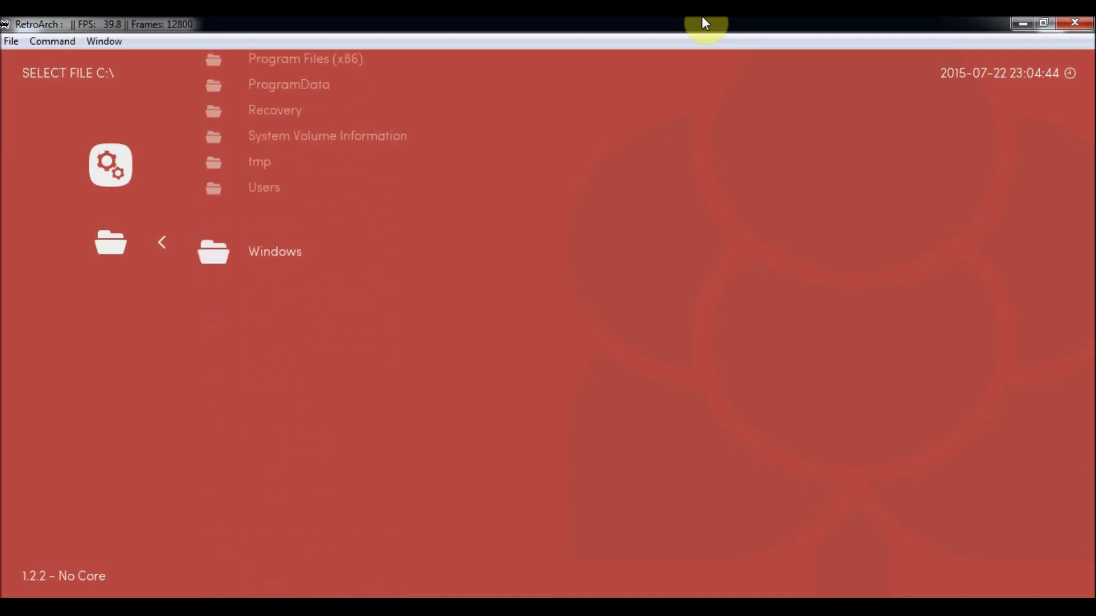
pyautogui.press('Up')
pyautogui.press('Return')
# Step: Open .emulationstation\roms\snes and scan it for games
pyautogui.press('Down')
pyautogui.press('Down')
pyautogui.press('Down')
pyautogui.press('Down')
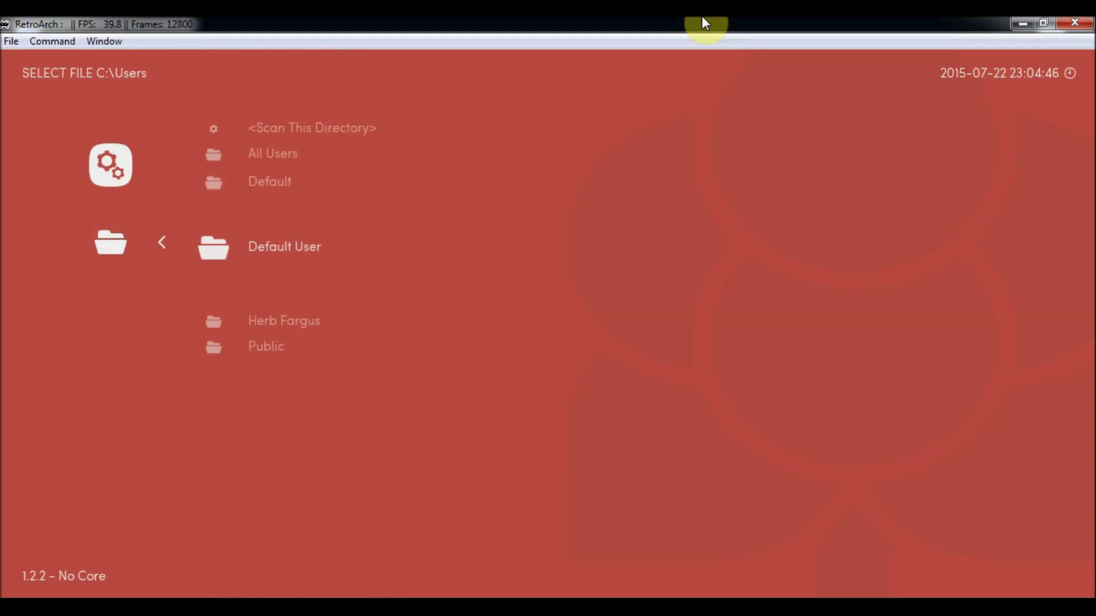
pyautogui.press('Return')
pyautogui.press('Down')
pyautogui.press('Down')
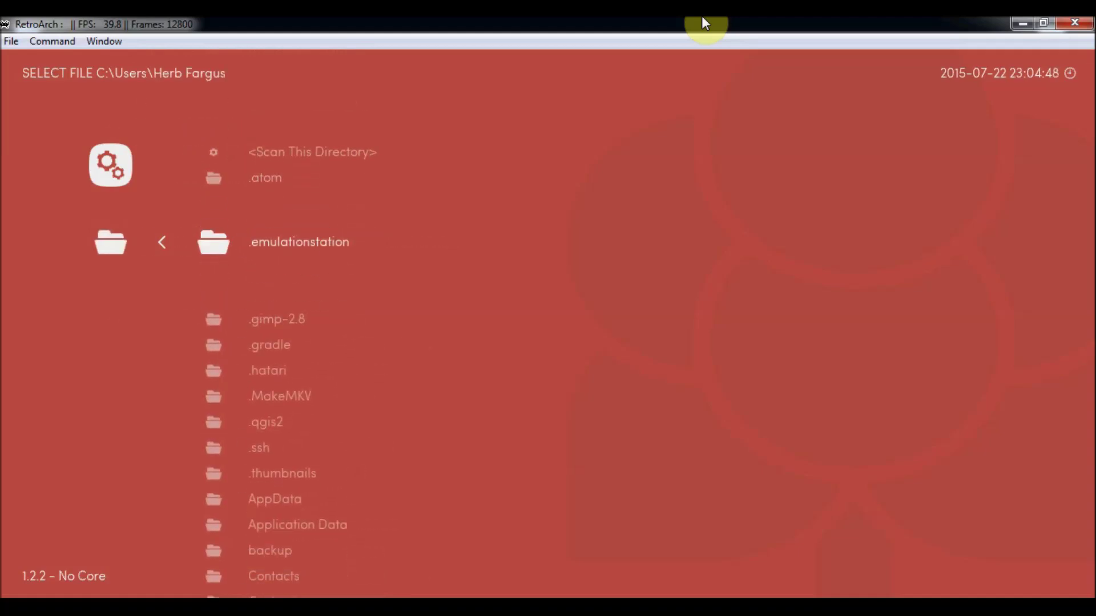
pyautogui.press('Return')
pyautogui.press('Down')
pyautogui.press('Return')
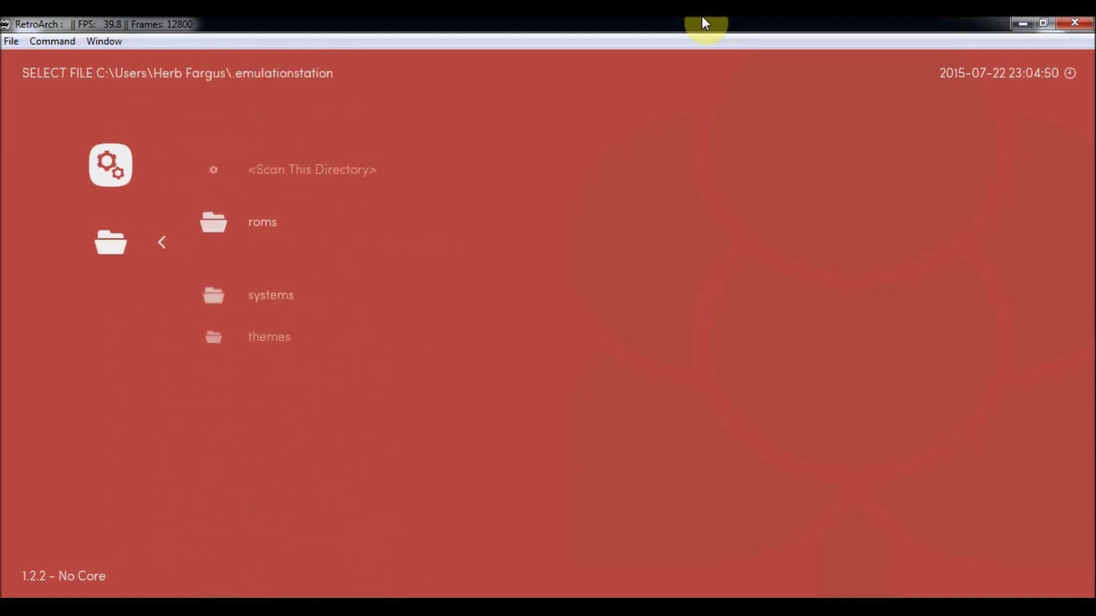
pyautogui.press('Up')
pyautogui.press('Up')
pyautogui.press('Up')
pyautogui.press('Up')
pyautogui.press('Up')
pyautogui.press('Up')
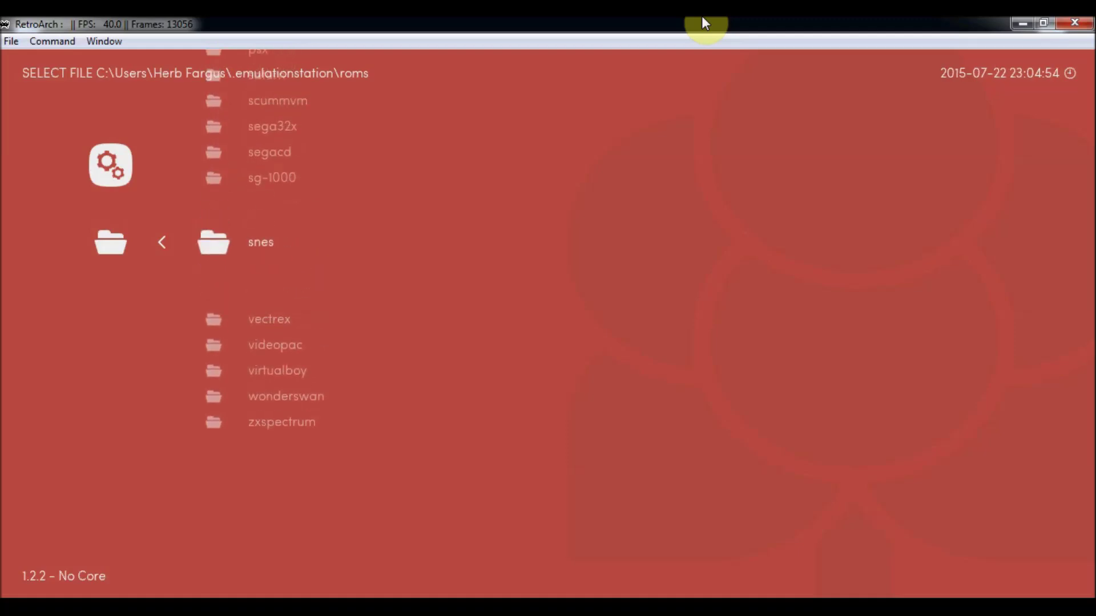
pyautogui.press('Return')
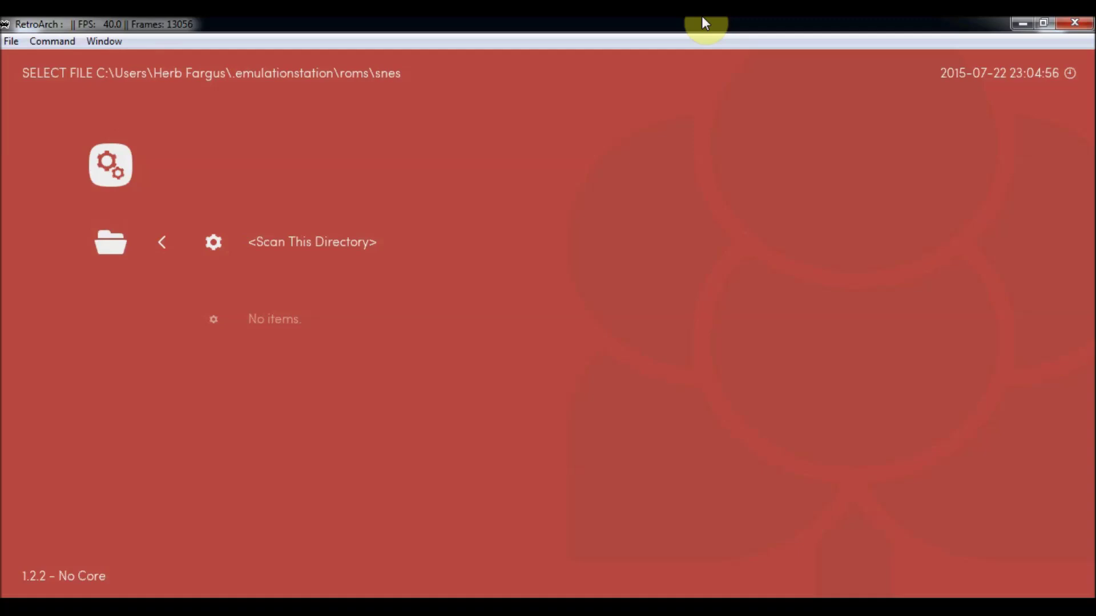
pyautogui.press('Return')
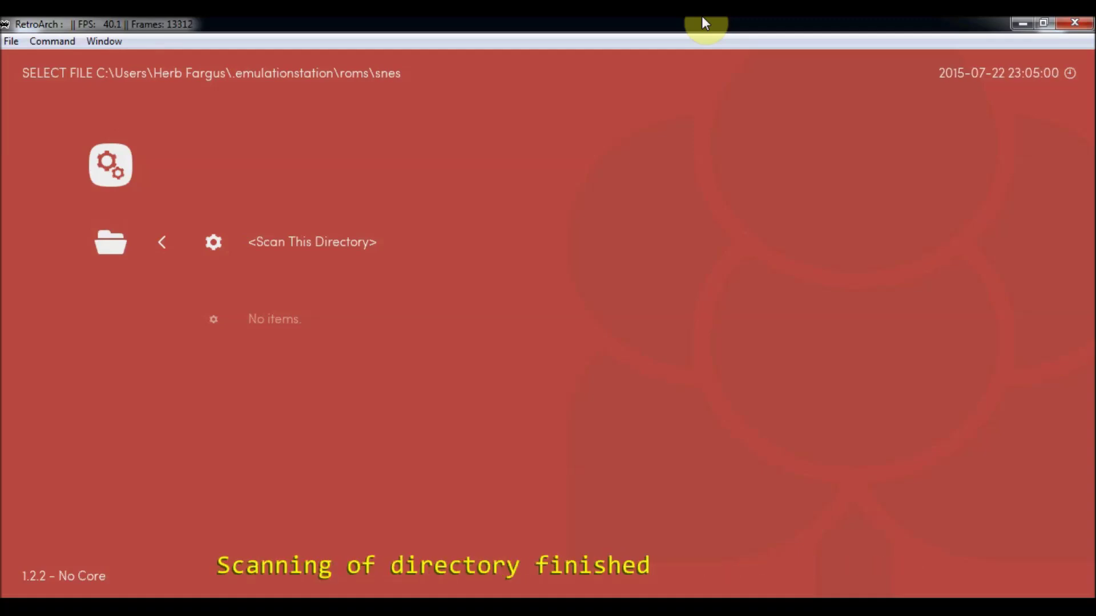
# Step: Return to the main menu and move to the Nintendo - Super Nintendo Entertainment System playlist
pyautogui.press('BackSpace')
pyautogui.press('BackSpace')
pyautogui.press('BackSpace')
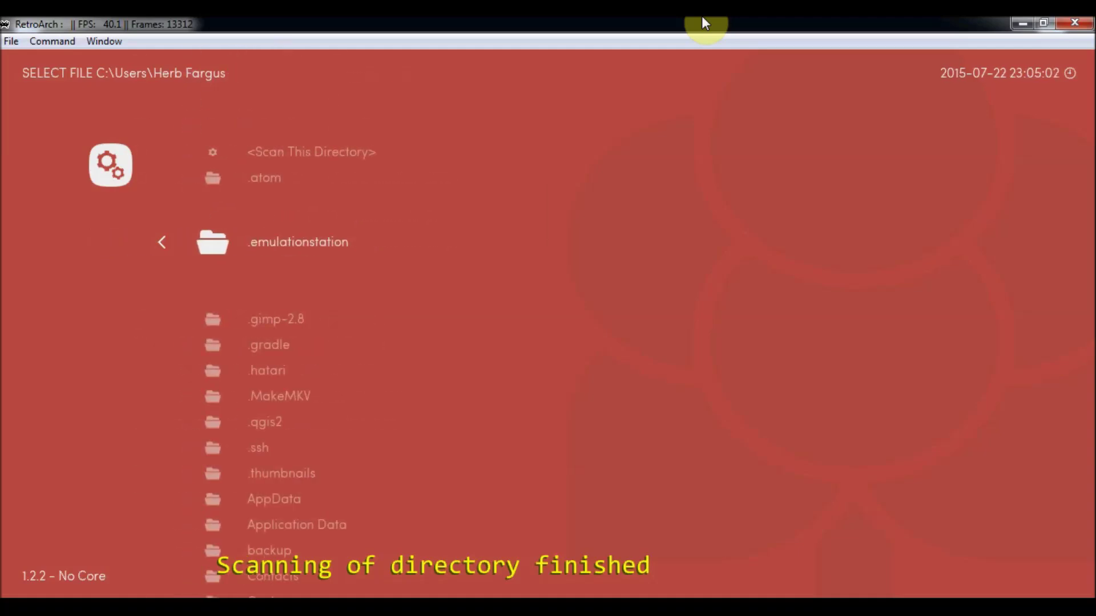
pyautogui.press('Up')
pyautogui.press('Up')
pyautogui.press('Up')
pyautogui.press('Up')
pyautogui.press('Up')
pyautogui.press('Up')
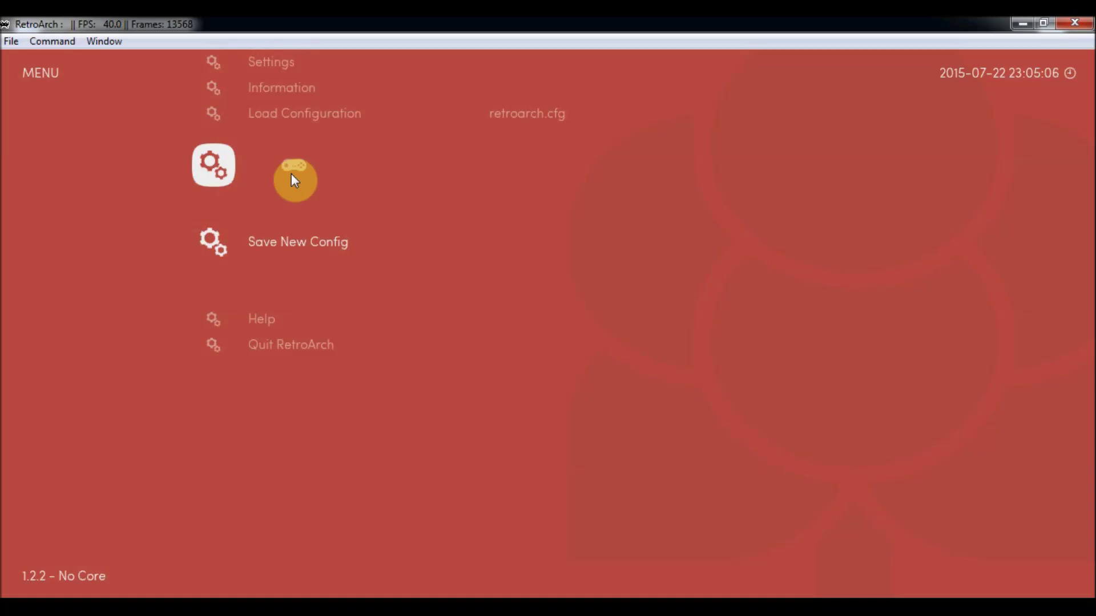
pyautogui.press('Right')
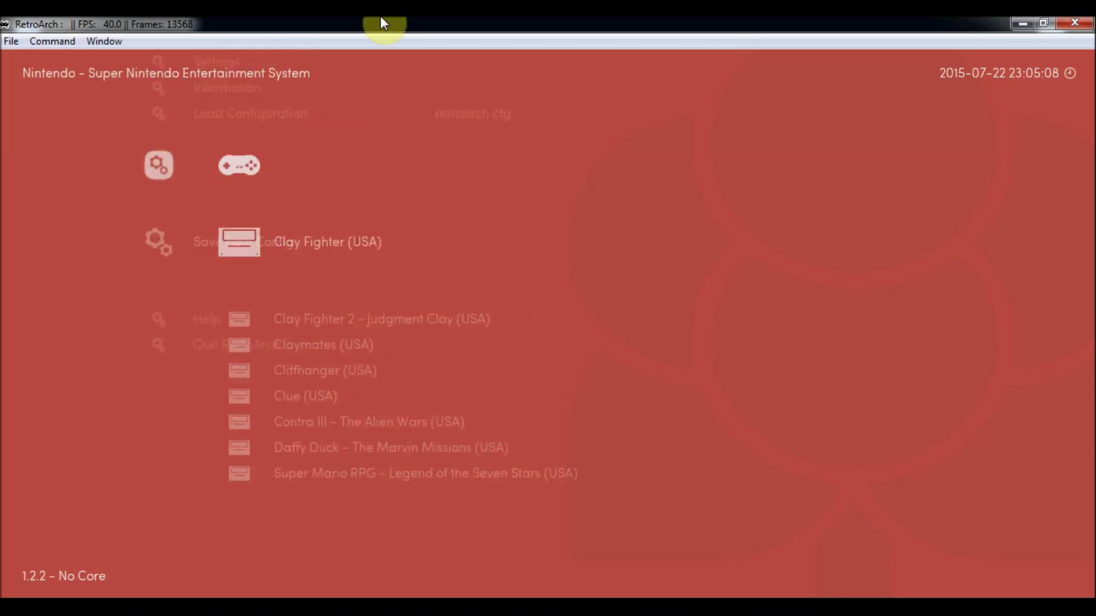
pyautogui.press('Down')
pyautogui.press('Down')
pyautogui.press('Down')
pyautogui.press('Down')
pyautogui.press('Down')
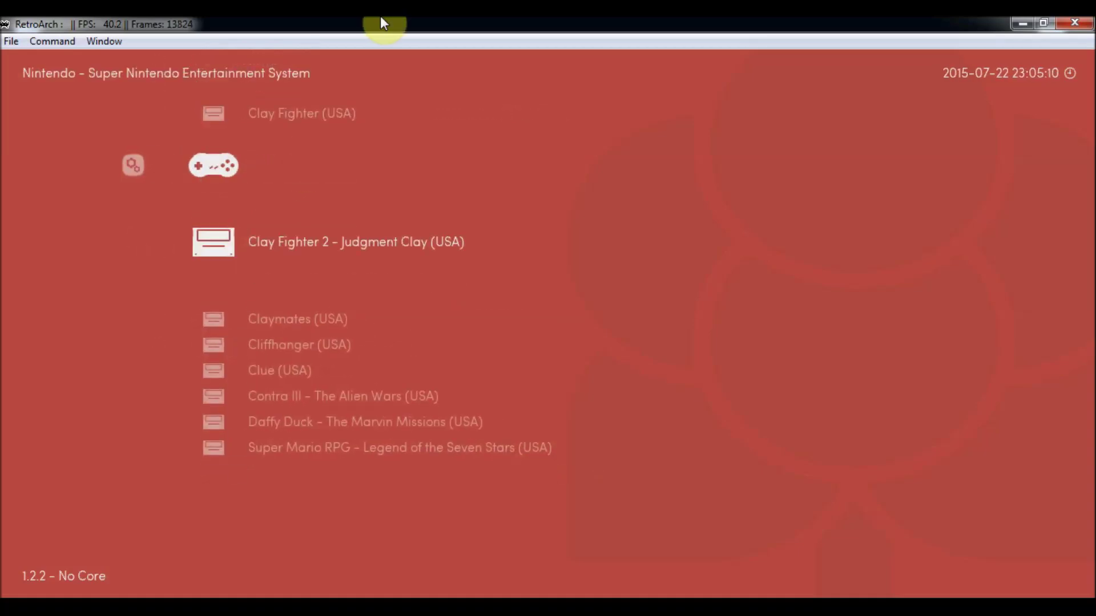
pyautogui.press('Up')
pyautogui.press('Up')
pyautogui.press('Up')
pyautogui.press('Up')
pyautogui.press('Up')
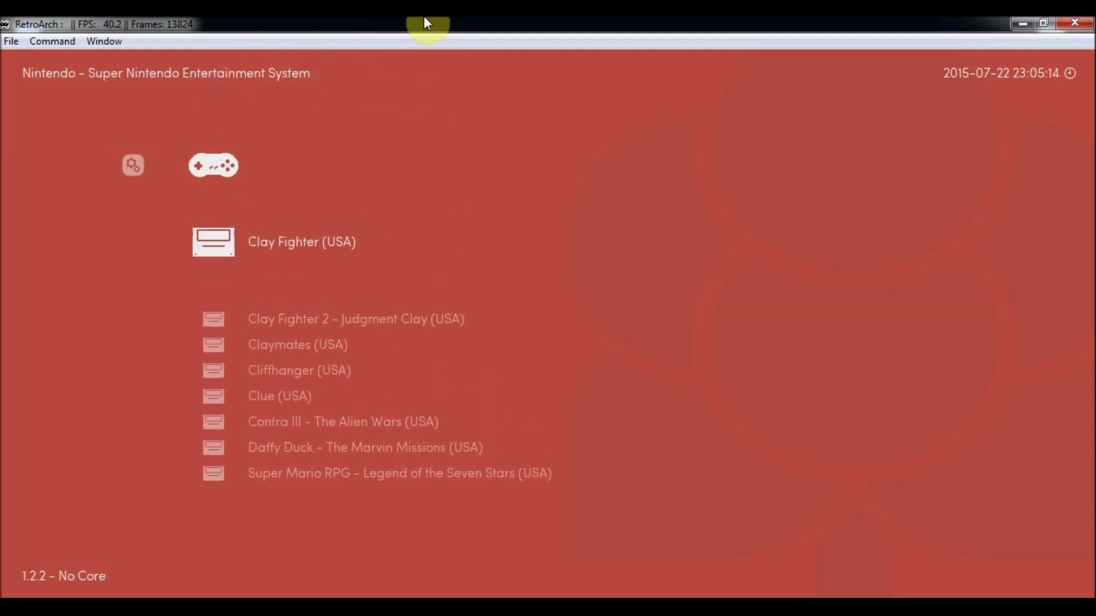
# Step: Look through Clay Fighter (USA)'s core list, from bsnes Accuracy down to Snes9x, then back out
pyautogui.press('Return')
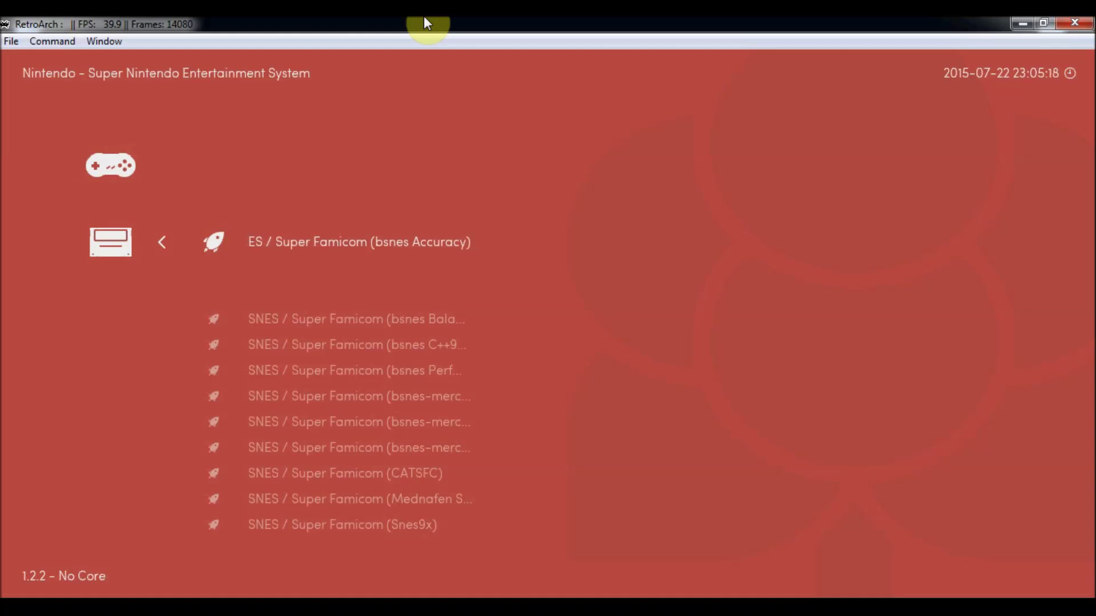
pyautogui.press('Down')
pyautogui.press('Up')
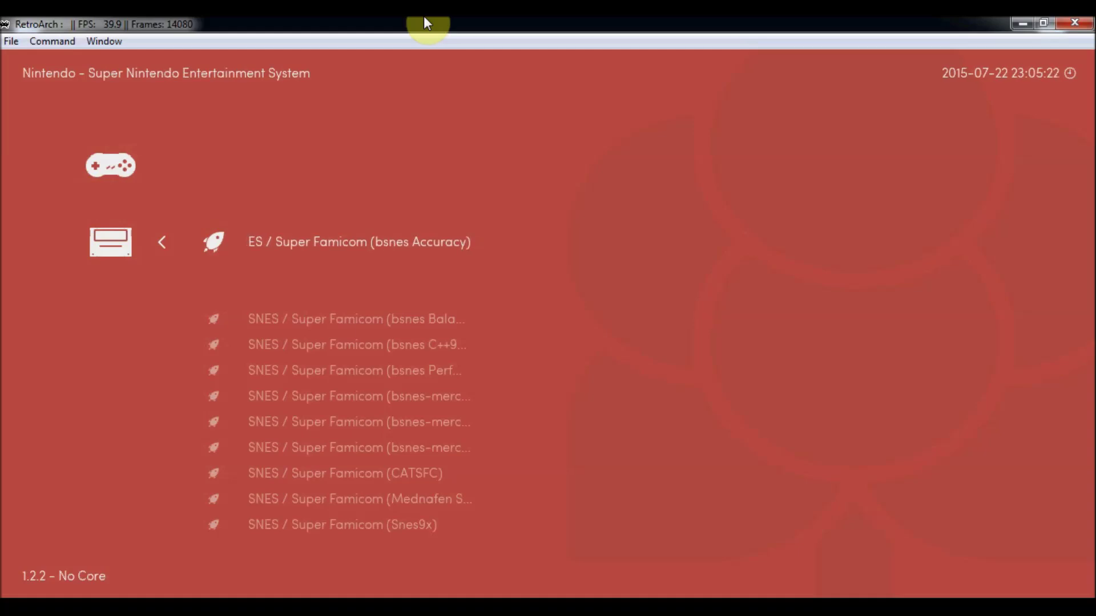
pyautogui.press('Down')
pyautogui.press('Down')
pyautogui.press('Down')
pyautogui.press('Down')
pyautogui.press('Down')
pyautogui.press('Down')
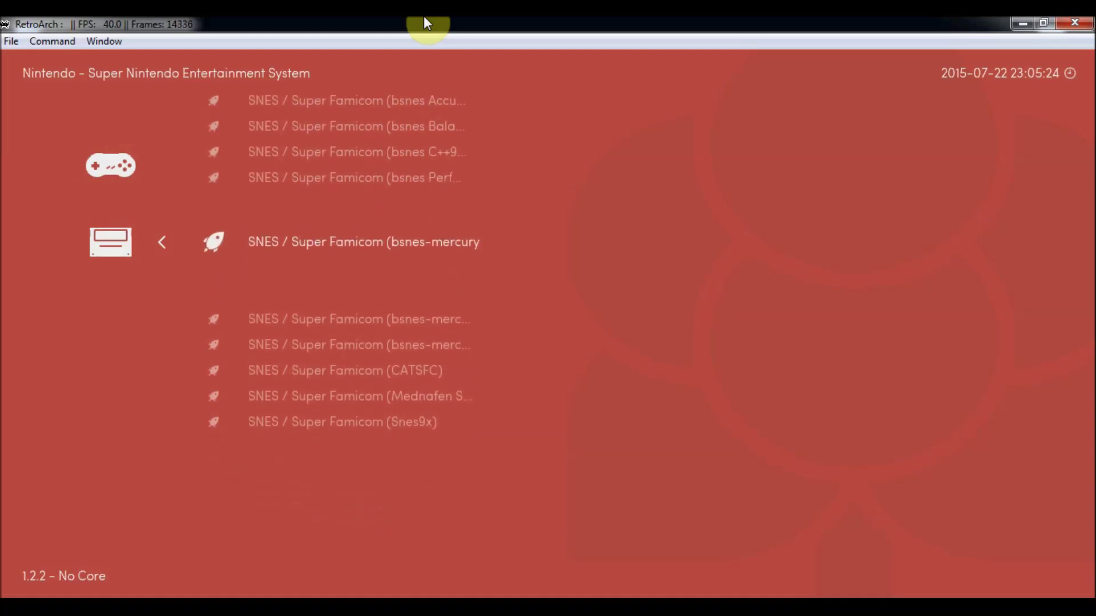
pyautogui.press('Down')
pyautogui.press('Down')
pyautogui.press('Down')
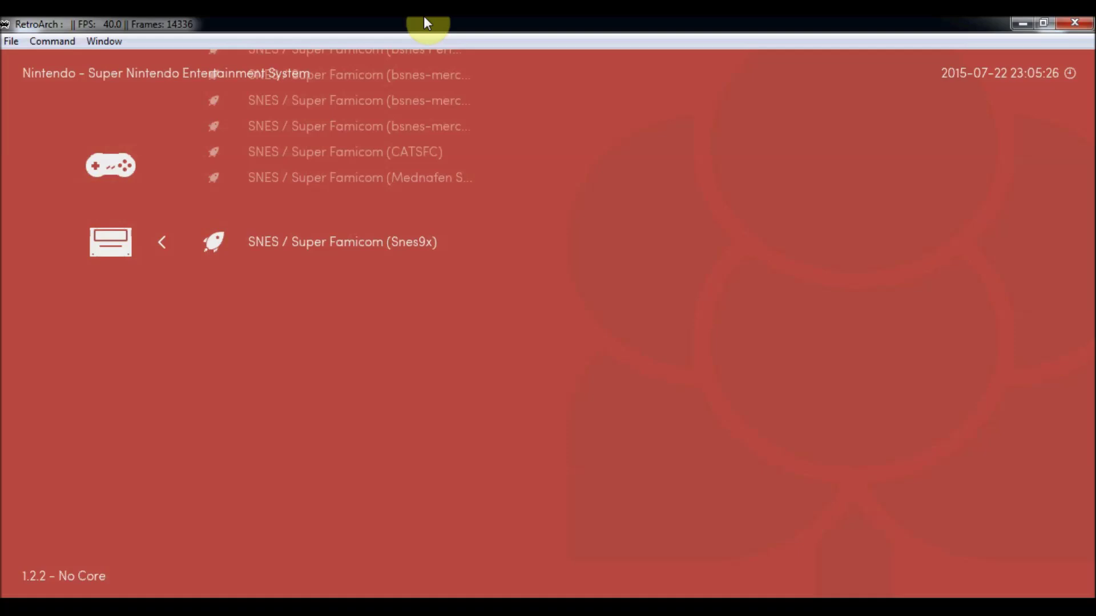
pyautogui.press('BackSpace')
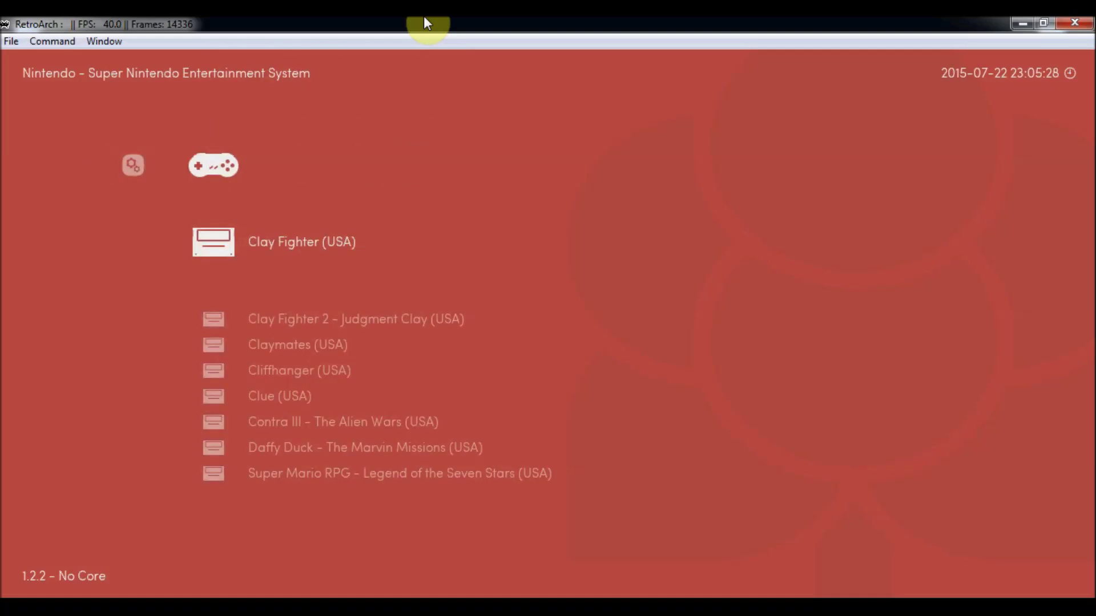
# Step: Open Clay Fighter (USA) and review its name, description, developer Visual Concepts and release rows
pyautogui.press('Return')
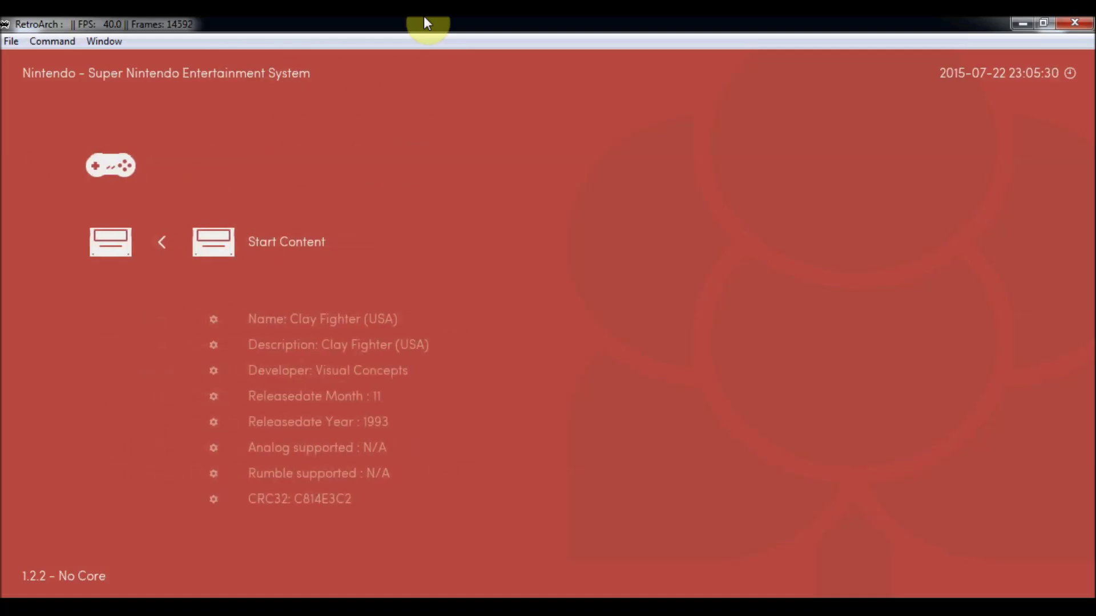
pyautogui.press('Down')
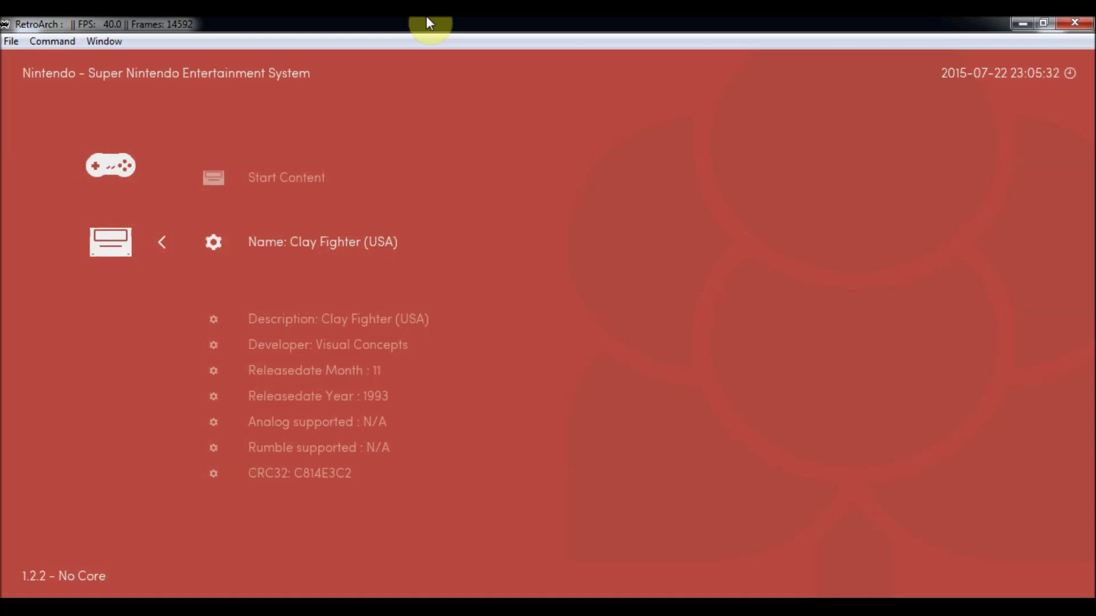
pyautogui.press('Down')
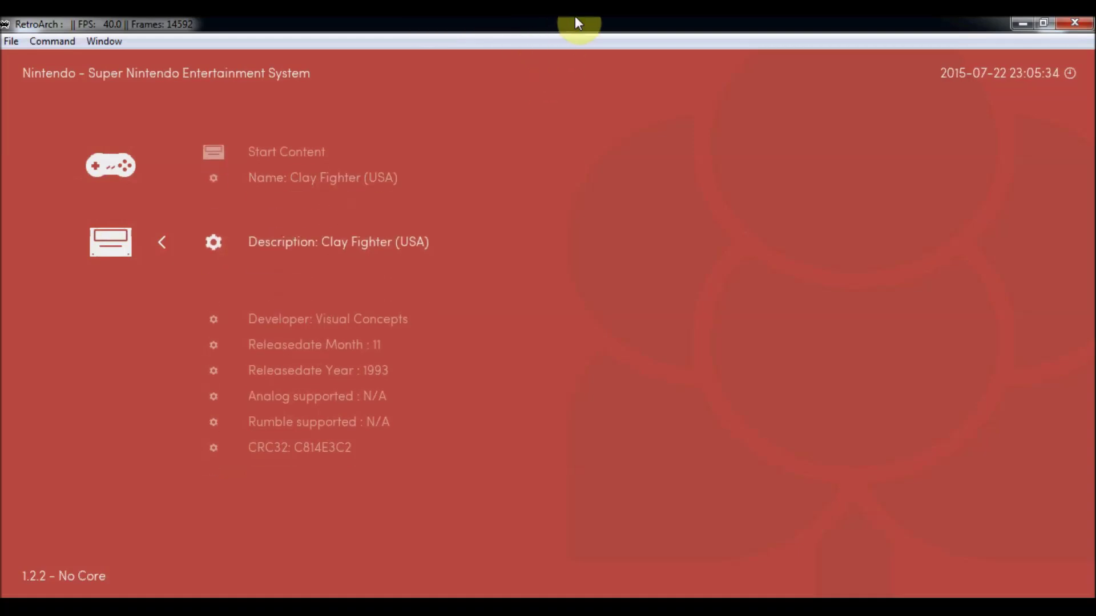
pyautogui.press('Down')
pyautogui.press('Down')
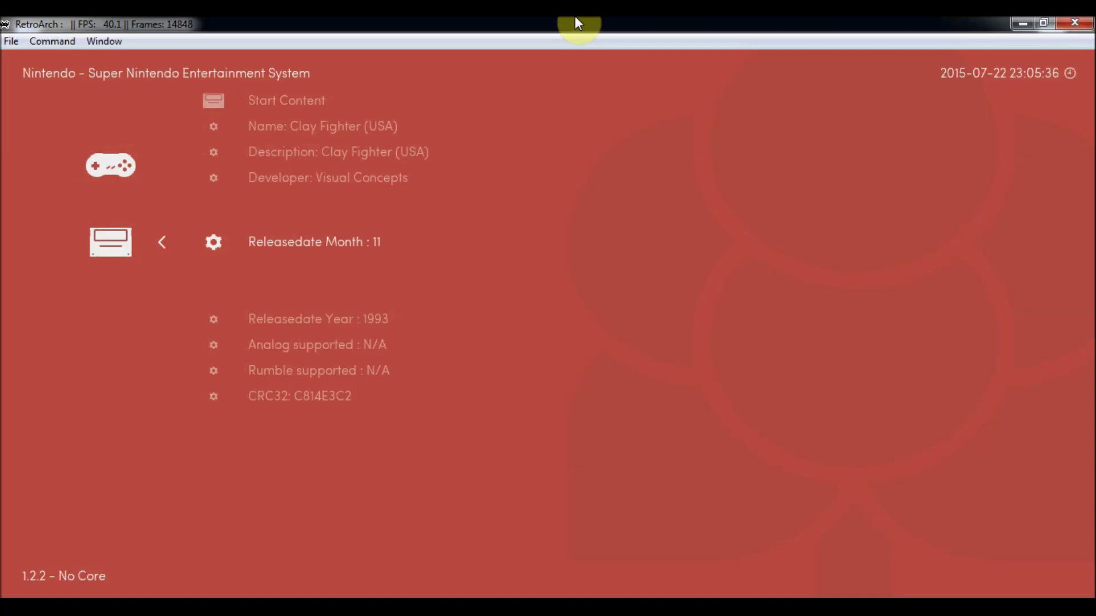
pyautogui.press('Down')
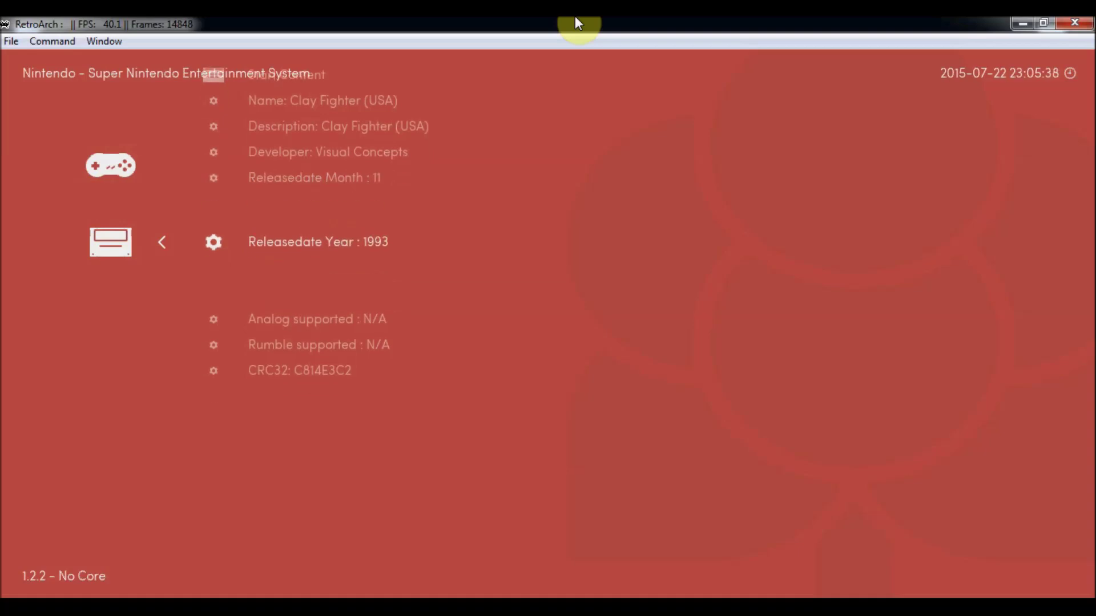
# Step: Start Clay Fighter (USA) on the Snes9x core and nudge the game window
pyautogui.press('Up')
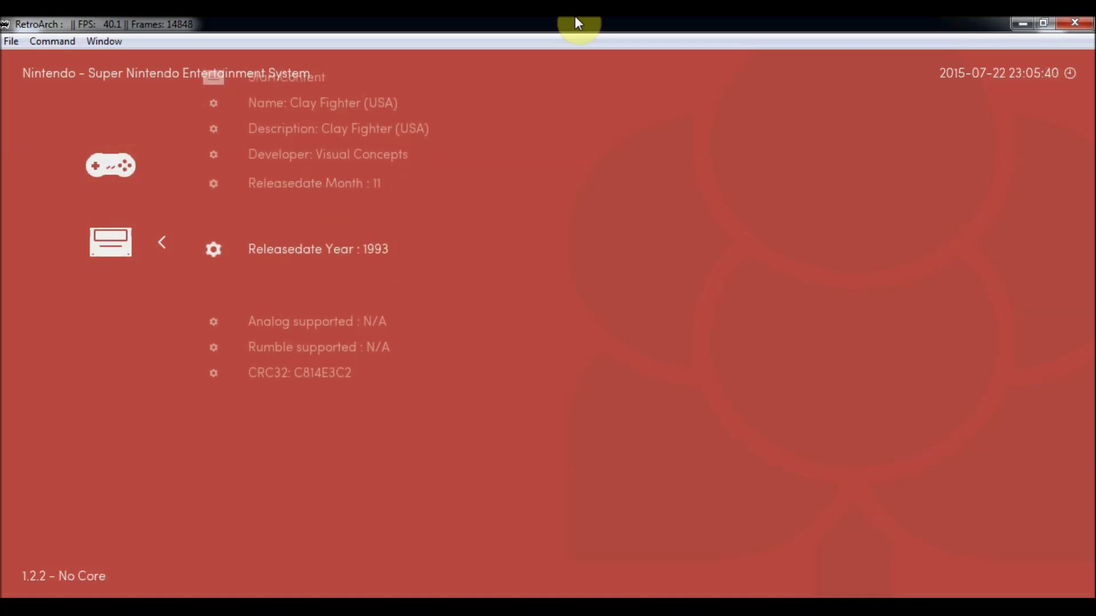
pyautogui.press('Up')
pyautogui.press('Up')
pyautogui.press('Up')
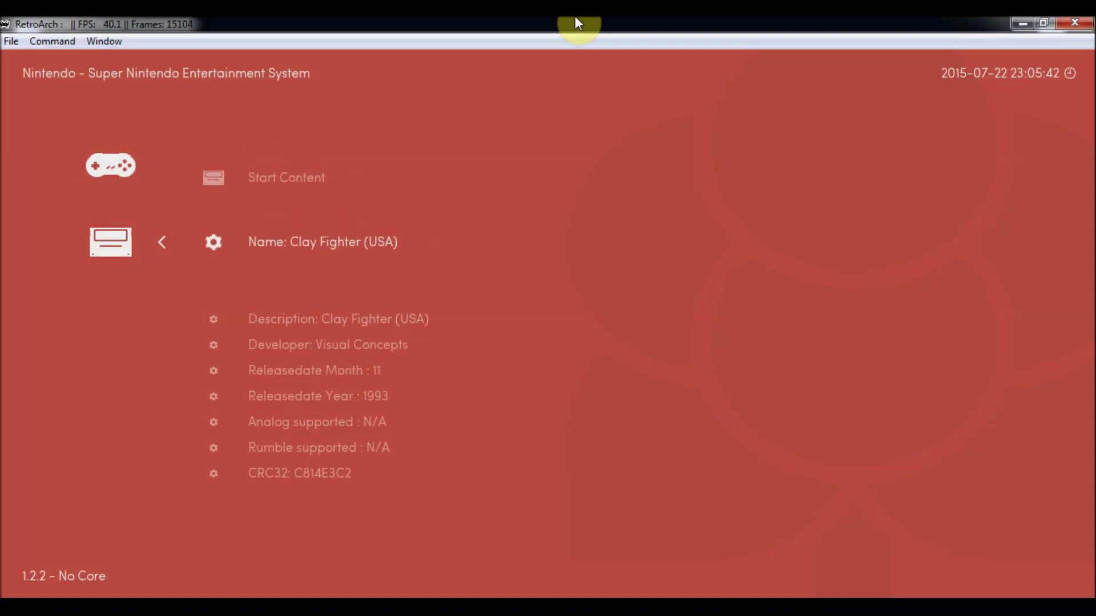
pyautogui.press('Up')
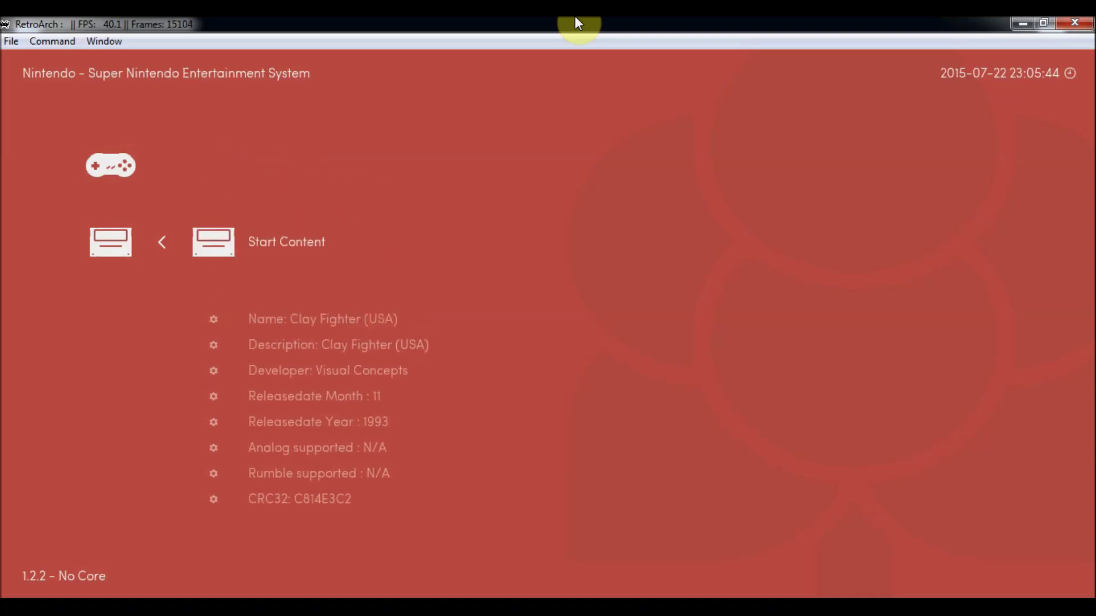
pyautogui.press('Return')
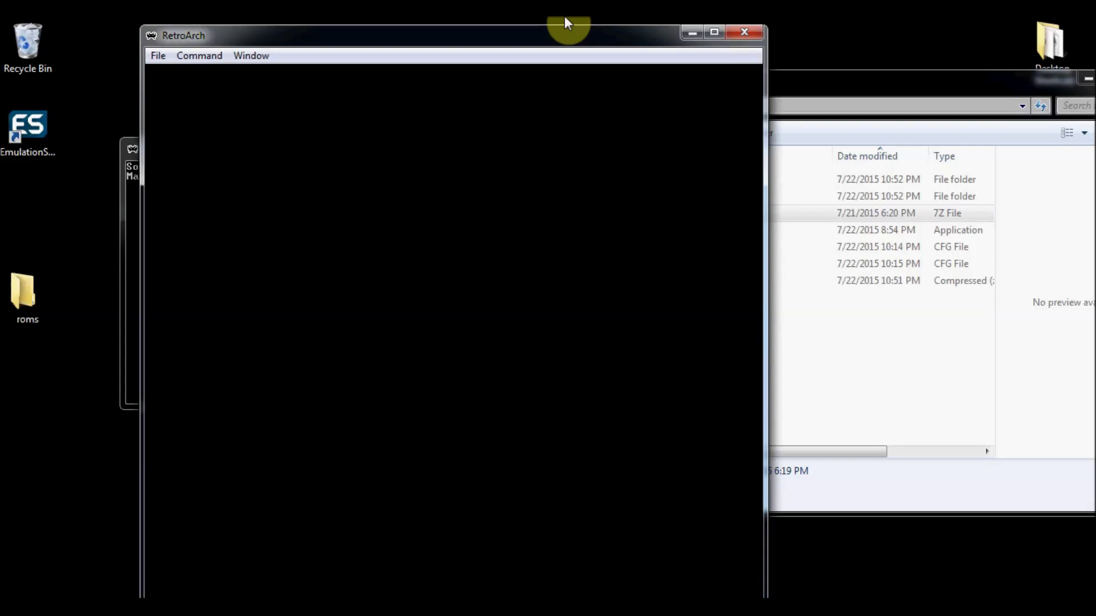
pyautogui.moveTo(551, 33); pyautogui.dragTo(570, 29)
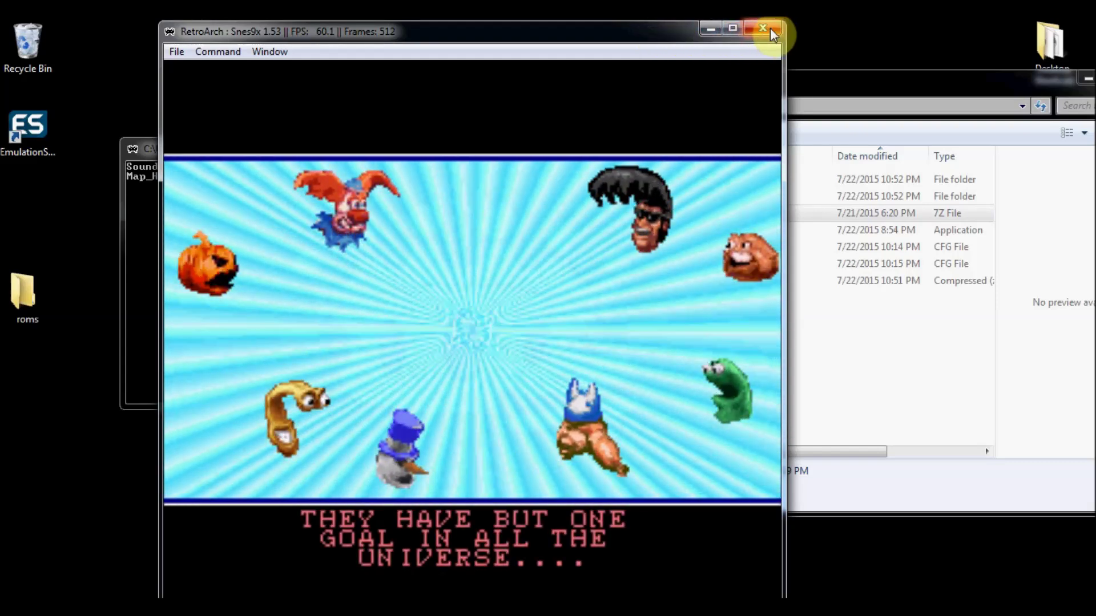
# Step: Close the running game and RetroArch, reload the changed retroarch.cfg, and close the editor
pyautogui.click(769, 28)
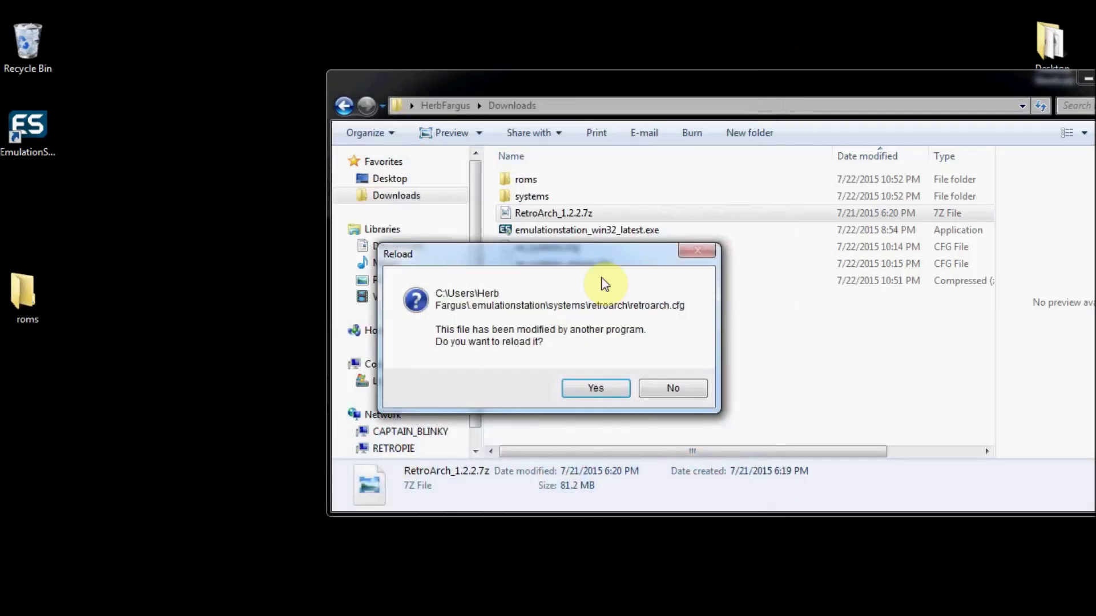
pyautogui.click(610, 389)
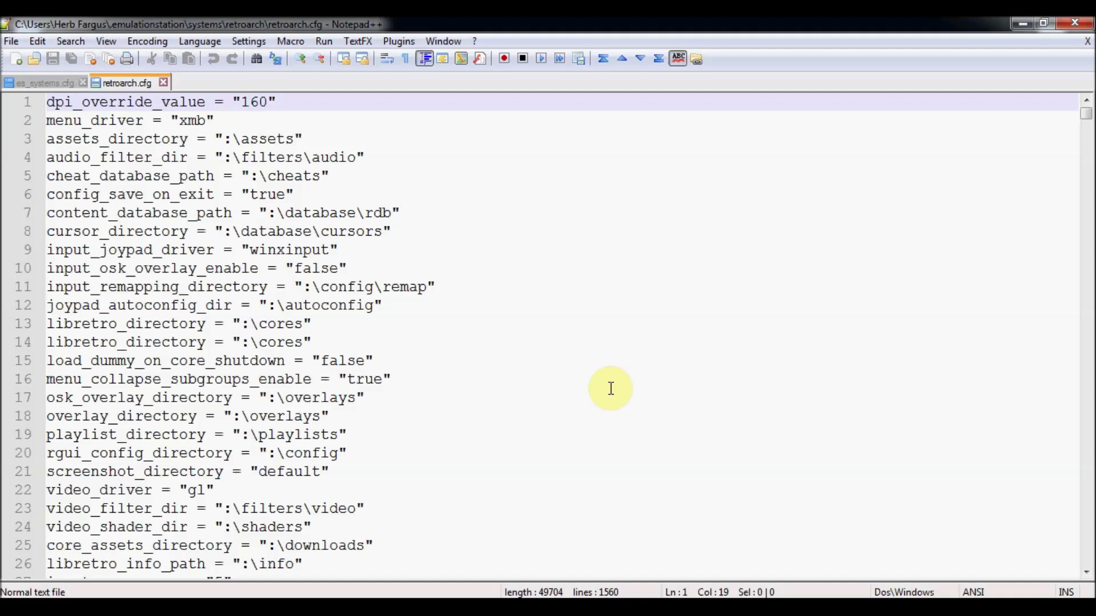
pyautogui.click(1075, 23)
# Step: Move the Downloads Explorer window aside and close it
pyautogui.click(553, 214)
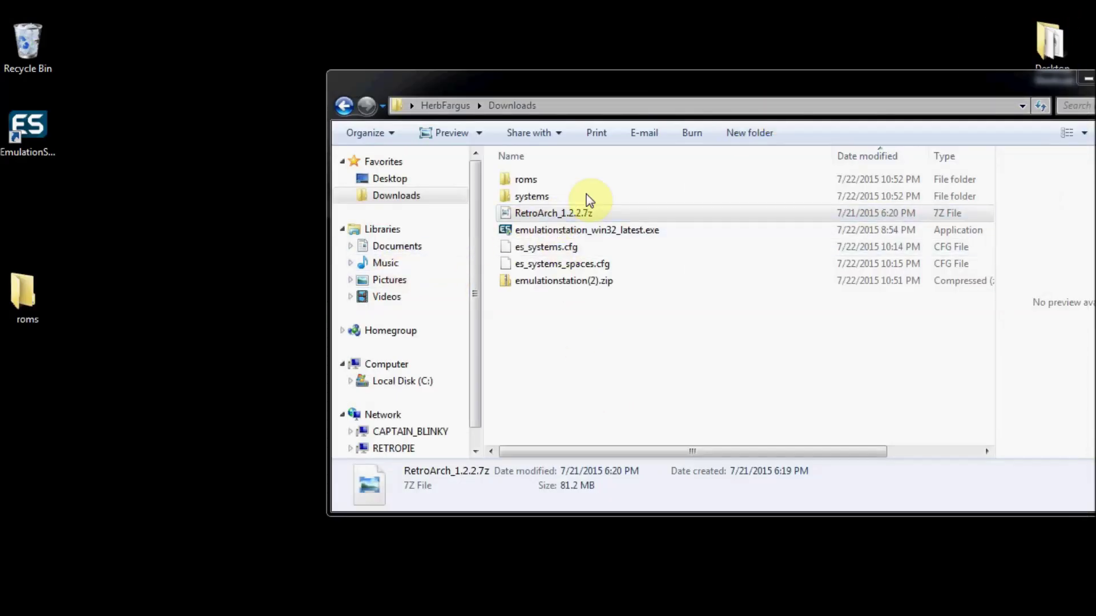
pyautogui.moveTo(977, 91); pyautogui.dragTo(721, 96)
pyautogui.click(889, 91)
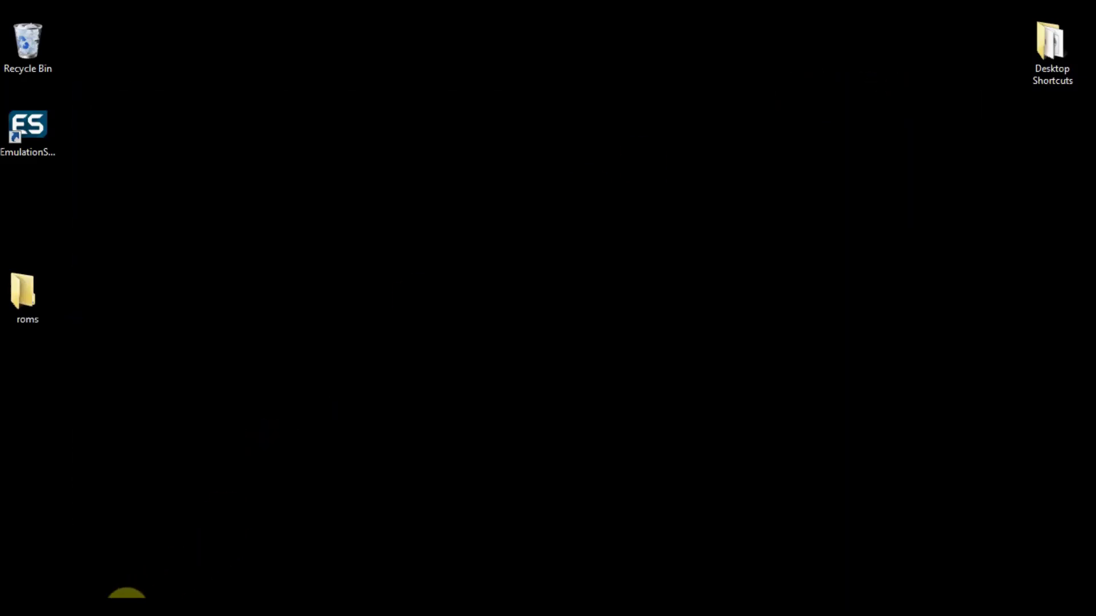
# Step: In a new Explorer window, go to C:\Users\<user>\.emulationstation\systems\retroarch
pyautogui.click(289, 613)
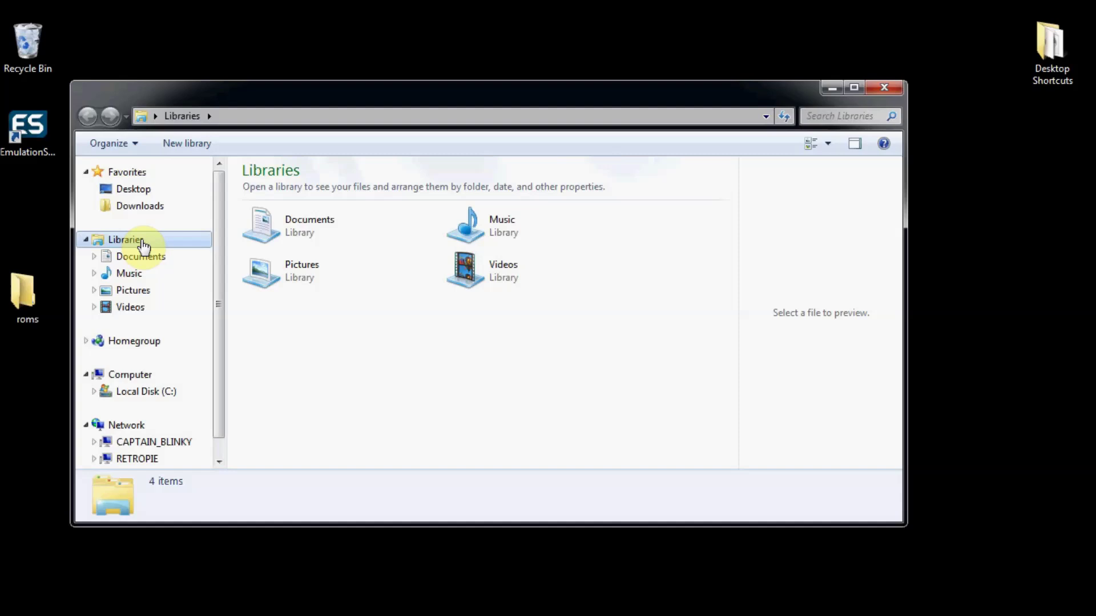
pyautogui.moveTo(215, 269); pyautogui.dragTo(215, 289)
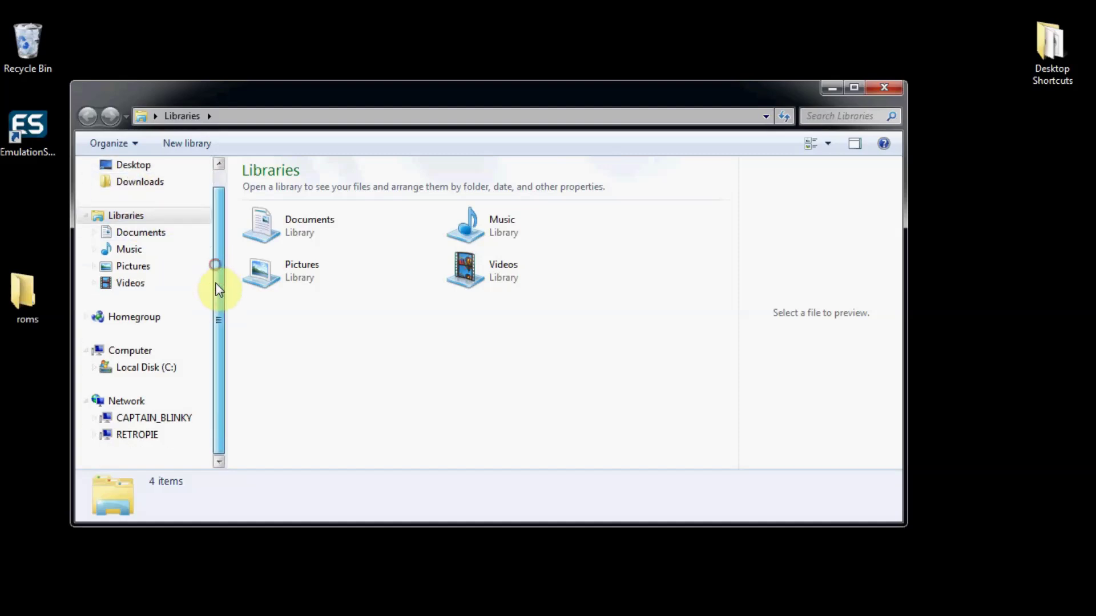
pyautogui.click(168, 368)
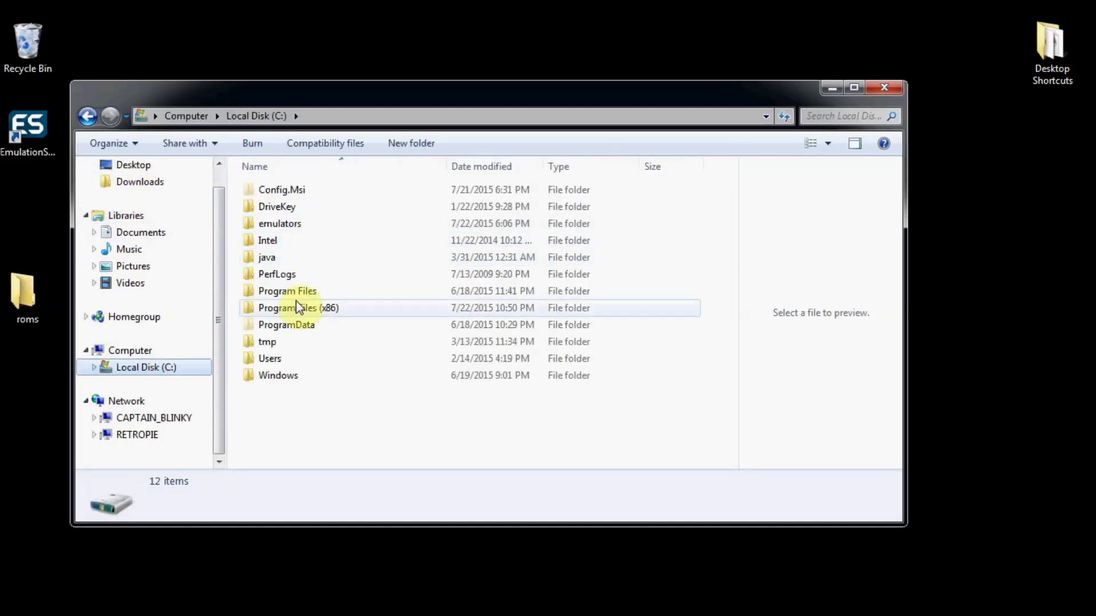
pyautogui.doubleClick(274, 358)
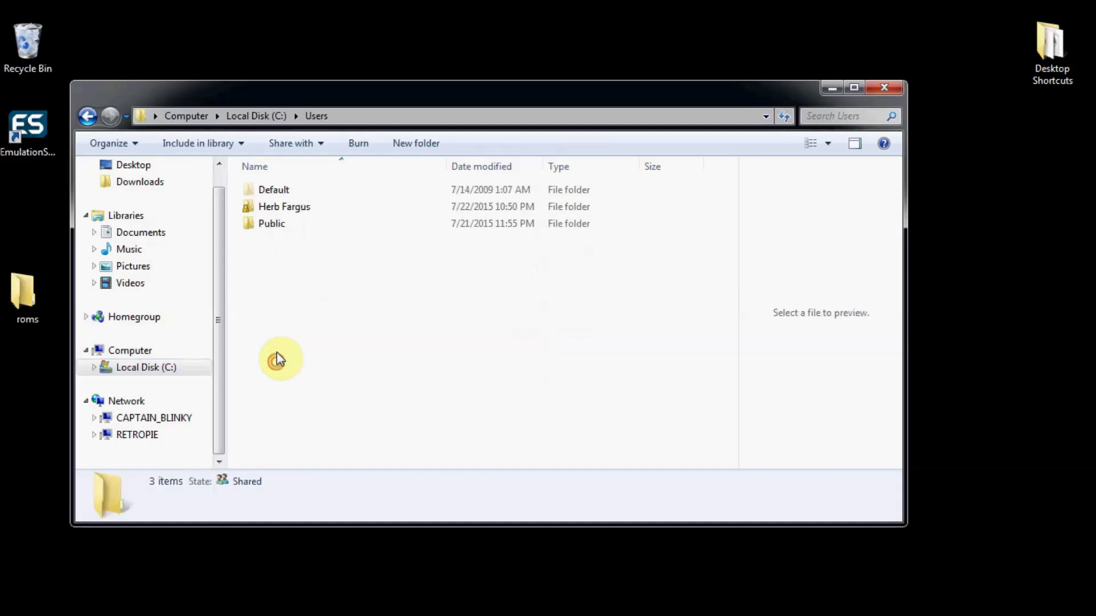
pyautogui.doubleClick(293, 208)
pyautogui.doubleClick(303, 206)
pyautogui.doubleClick(287, 208)
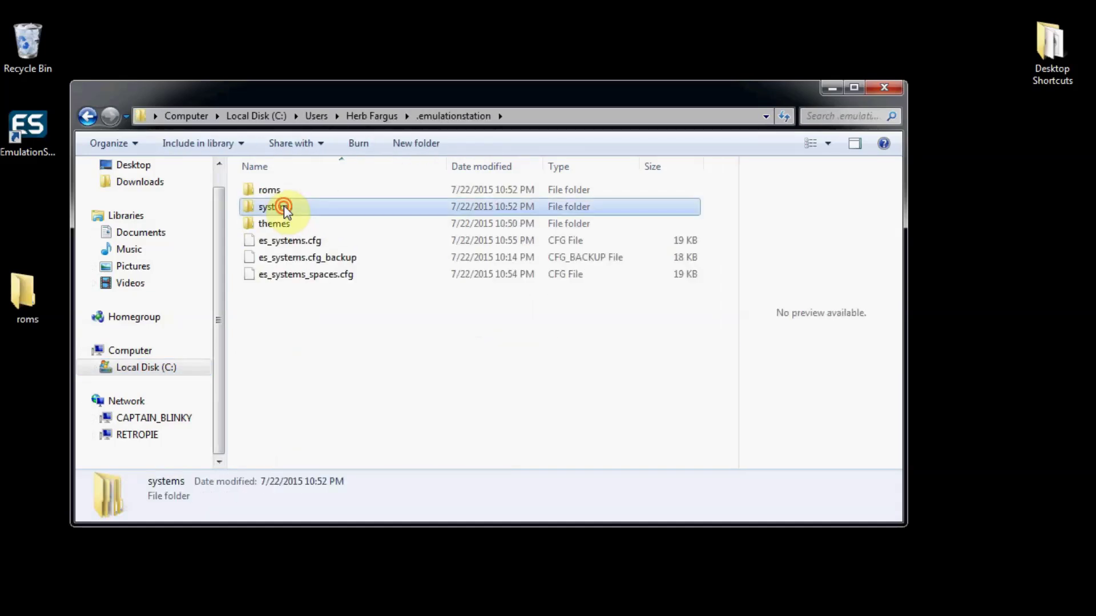
pyautogui.doubleClick(285, 226)
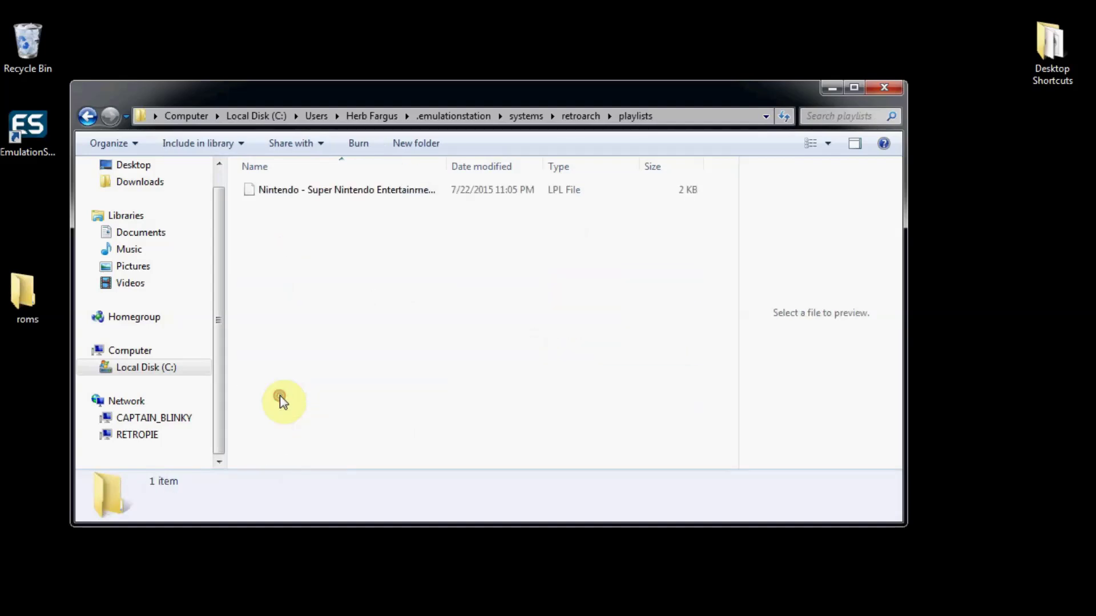
# Step: Select the SNES playlist .lpl file, widen the Name column, and right-click the file
pyautogui.click(378, 191)
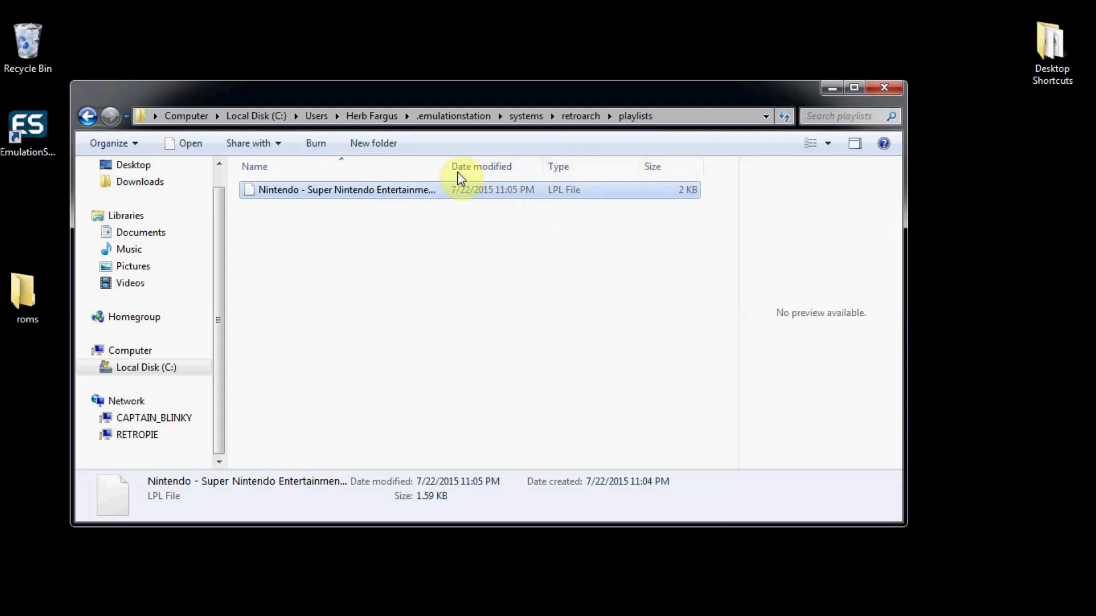
pyautogui.moveTo(446, 166); pyautogui.dragTo(494, 166)
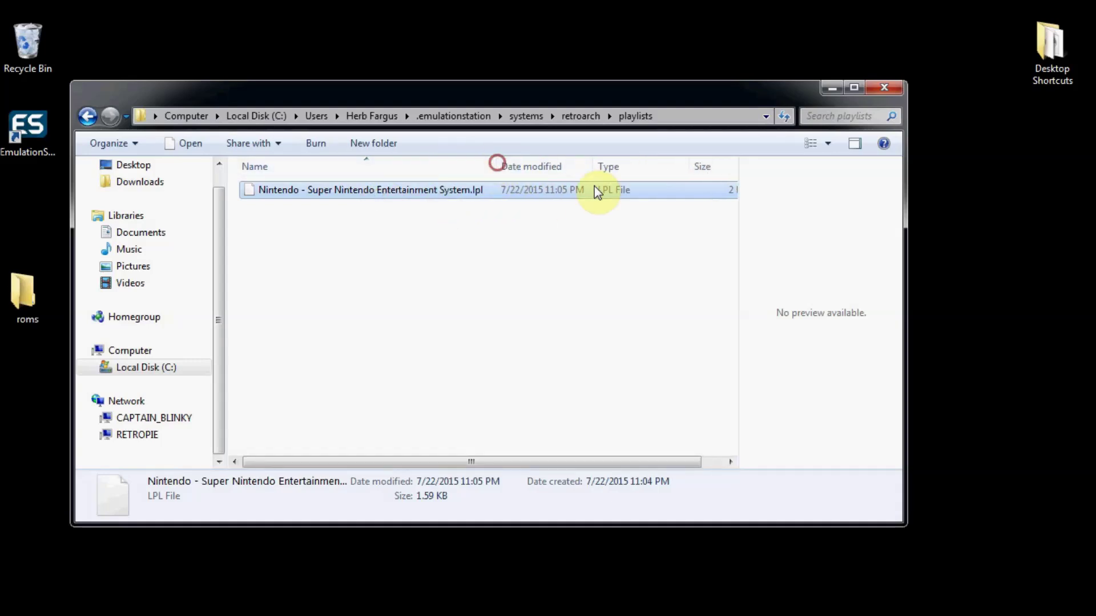
pyautogui.rightClick(413, 192)
# Step: Inspect the SNES playlist in Notepad++, noting snes9x_libretro.dll on line 3, then close it
pyautogui.click(462, 256)
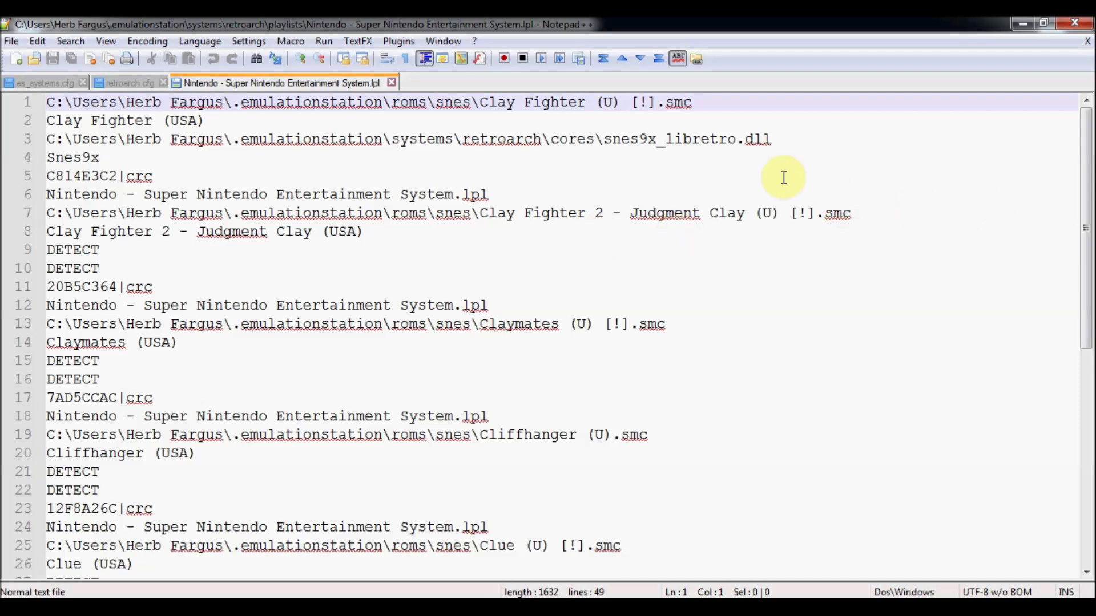
pyautogui.moveTo(771, 139); pyautogui.dragTo(603, 140)
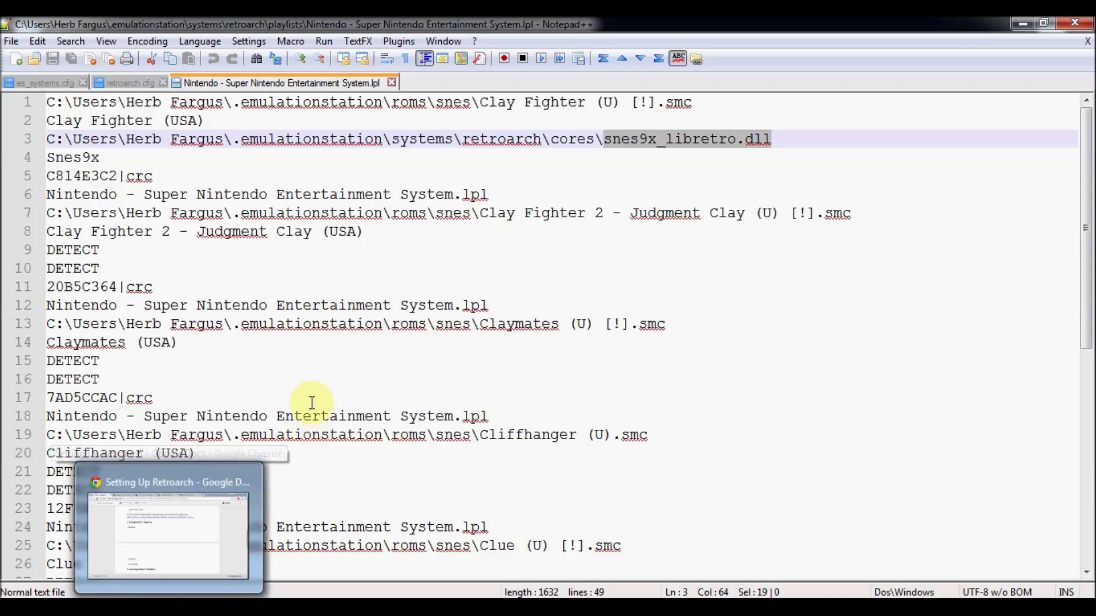
pyautogui.click(460, 174)
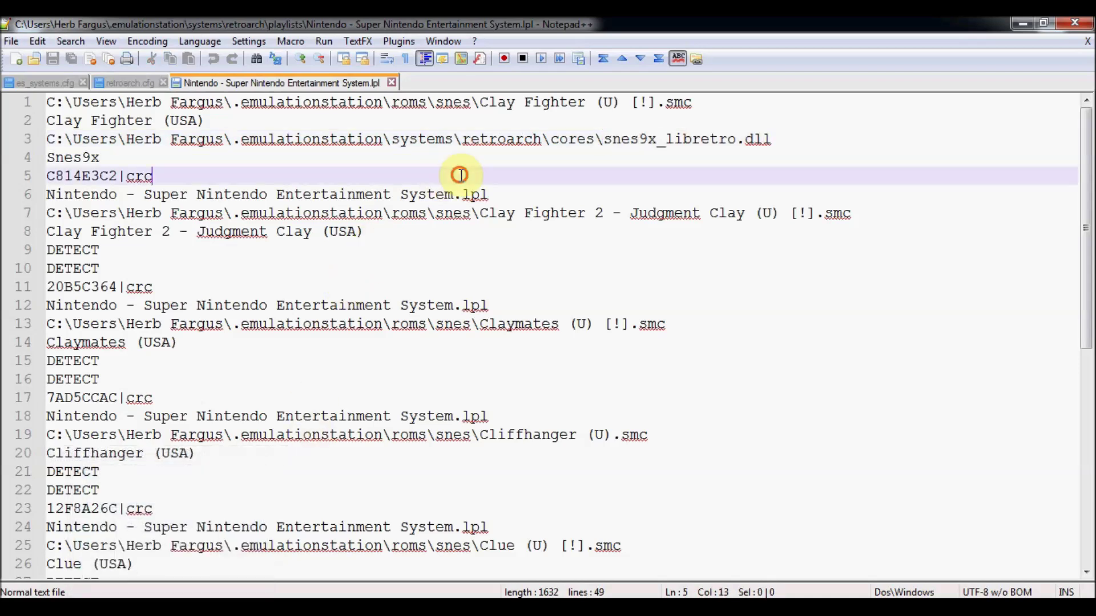
pyautogui.click(393, 85)
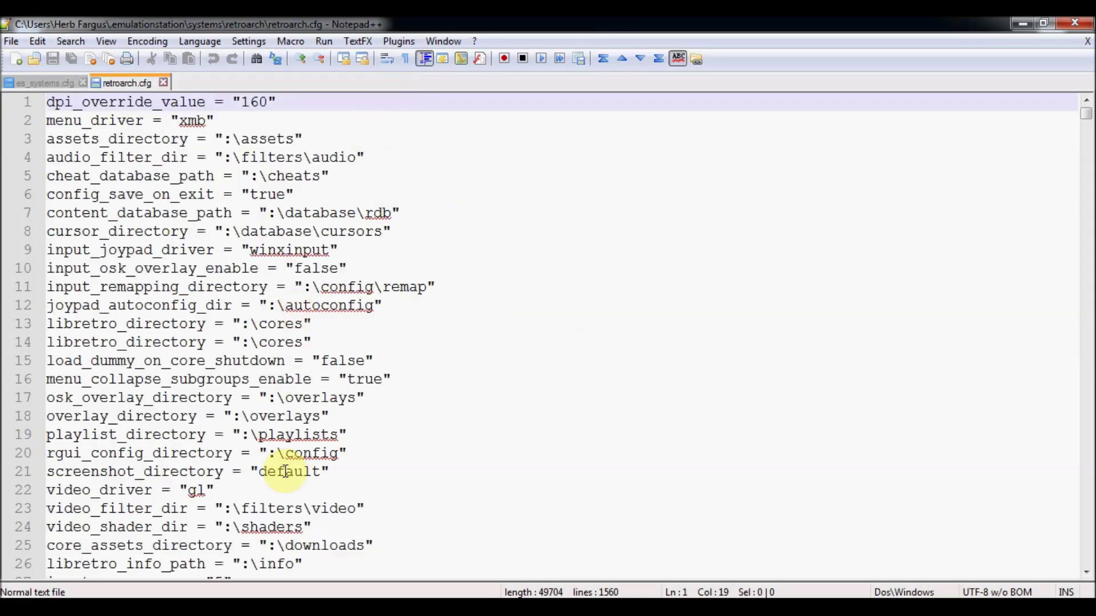
pyautogui.hotkey('alt', 'Tab')
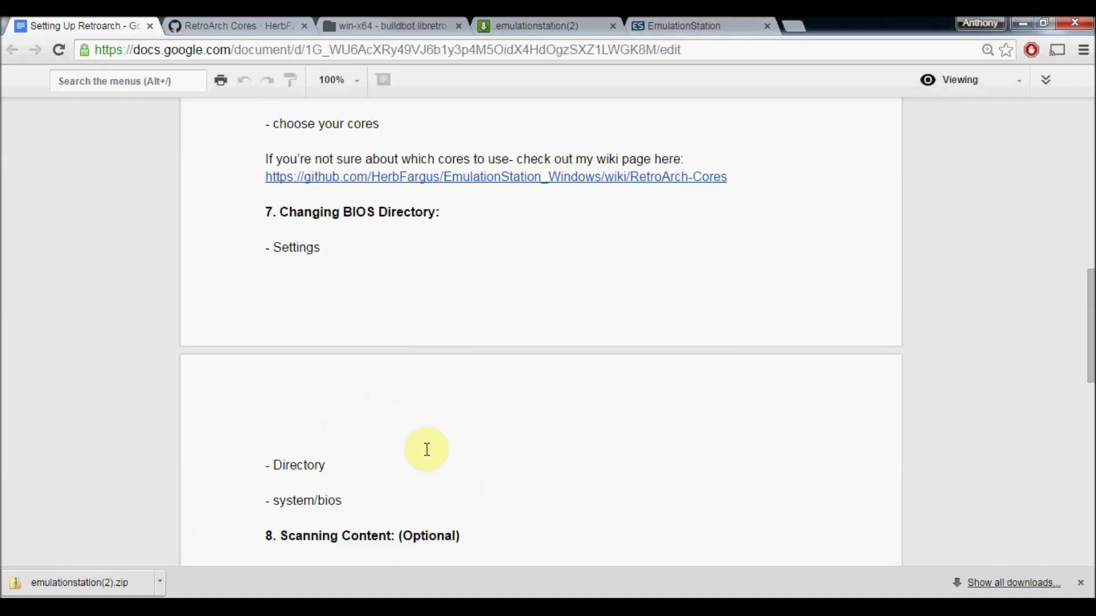
# Step: Go up from playlists to the retroarch folder in Explorer and scroll its subfolders
pyautogui.hotkey('alt', 'Tab')
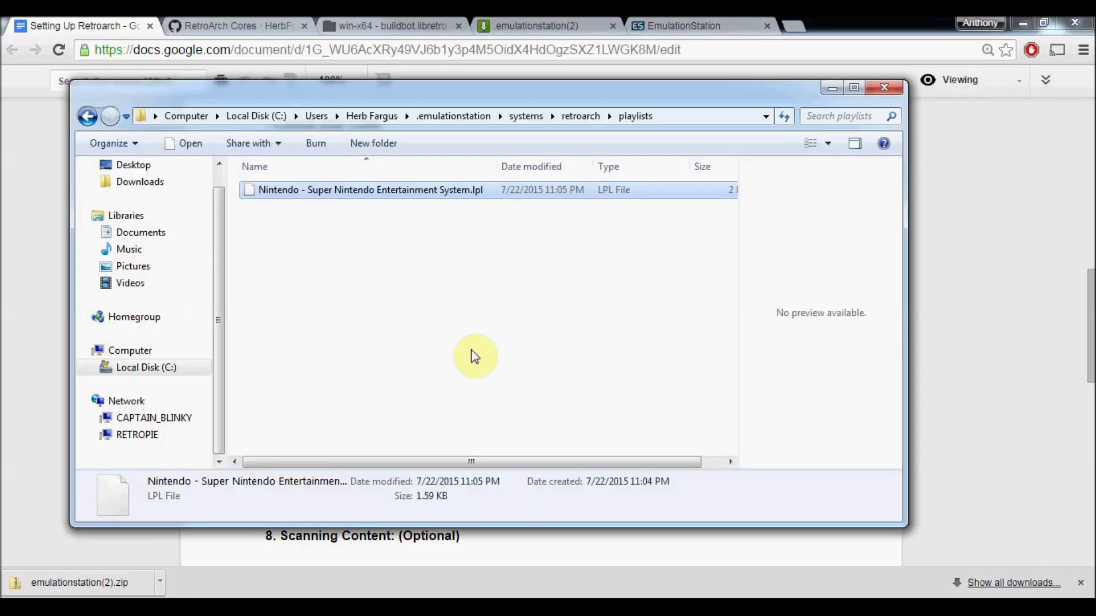
pyautogui.click(573, 119)
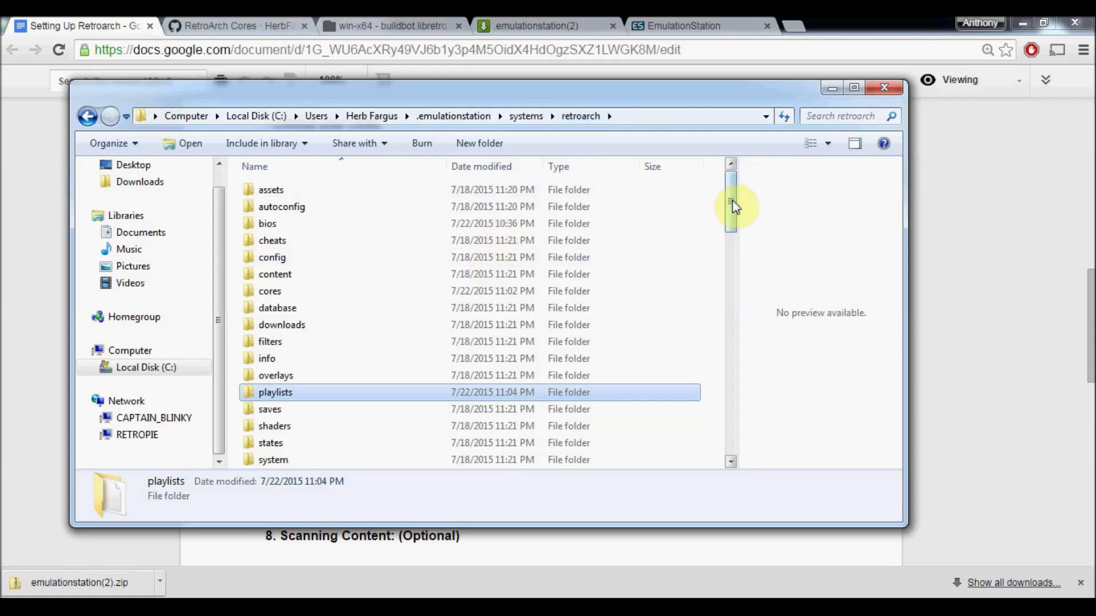
pyautogui.moveTo(731, 201)
pyautogui.mouseDown()
pyautogui.moveTo(728, 244)
pyautogui.moveTo(728, 188)
pyautogui.mouseUp()
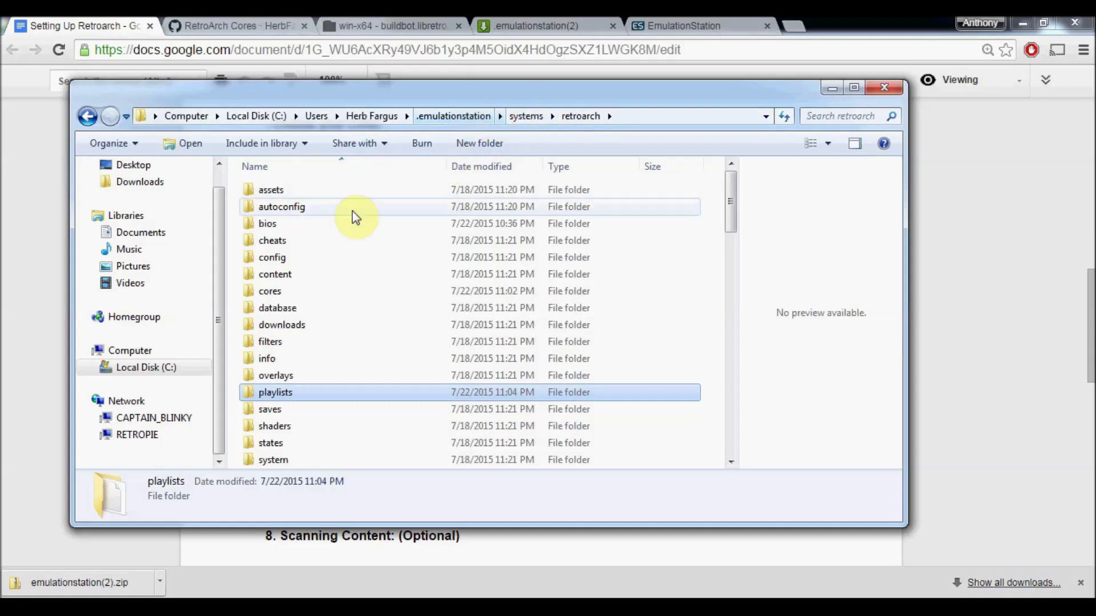
# Step: Launch EmulationStation from the Start menu, run an SNES game, then close the game
pyautogui.click(14, 607)
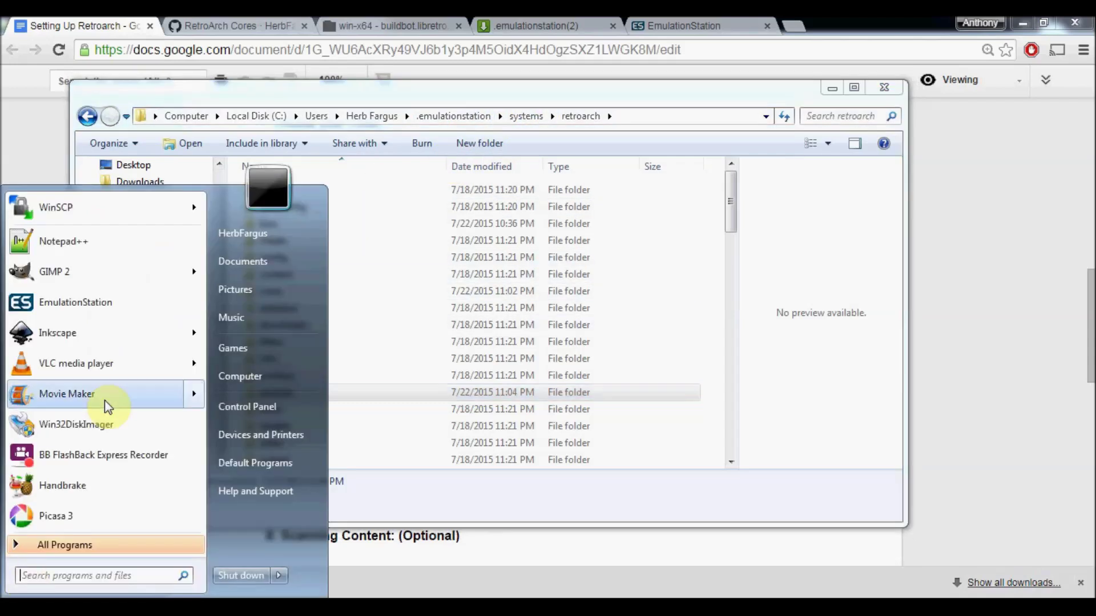
pyautogui.click(86, 306)
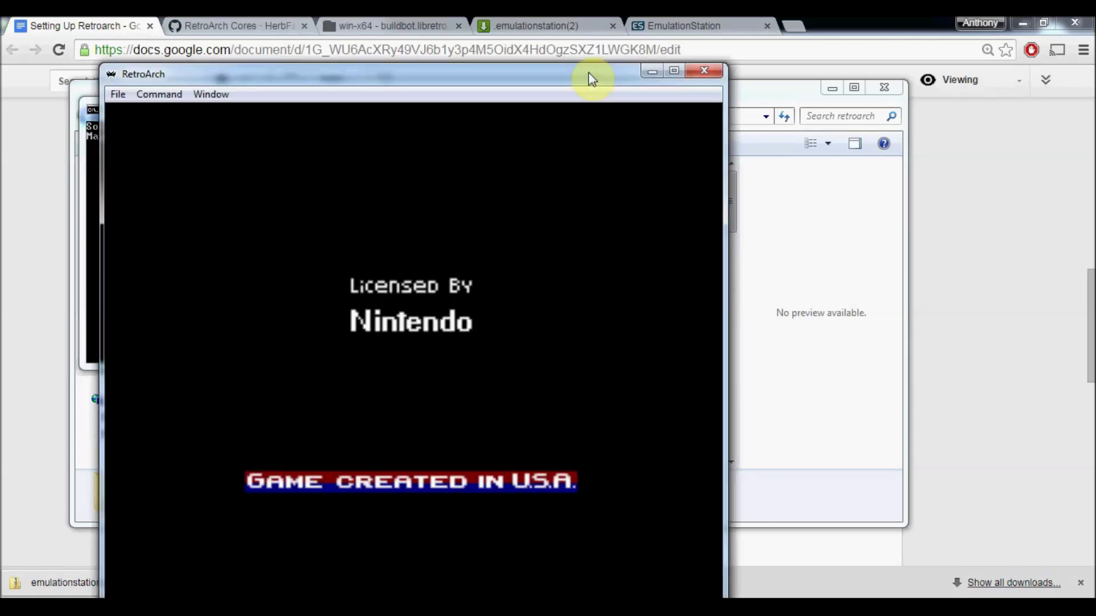
pyautogui.click(706, 72)
# Step: Close EmulationStation's window from its taskbar entry
pyautogui.press('super')
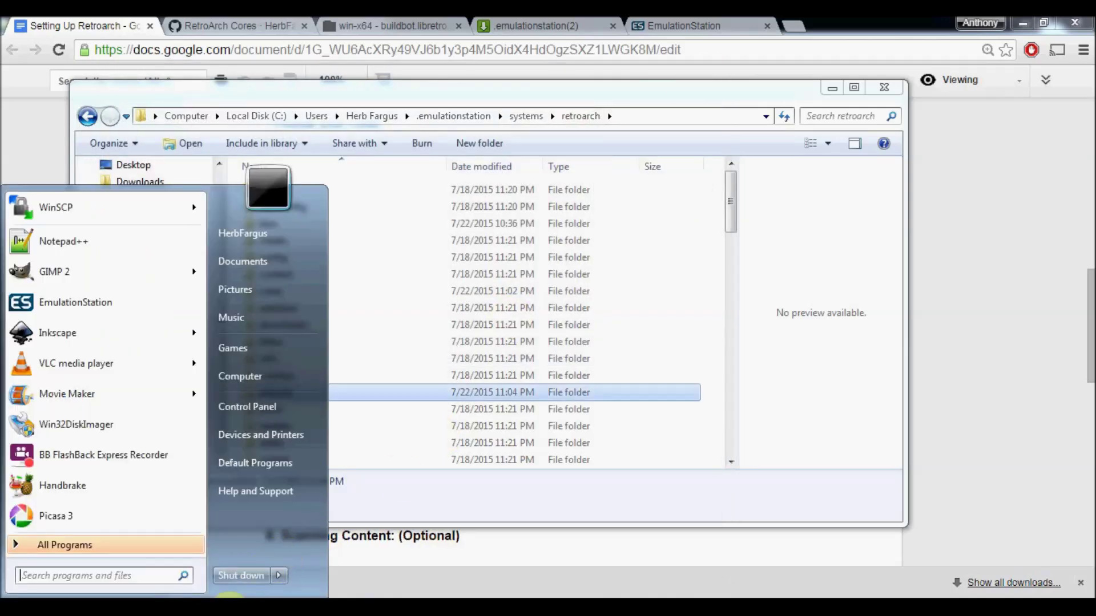
pyautogui.rightClick(268, 608)
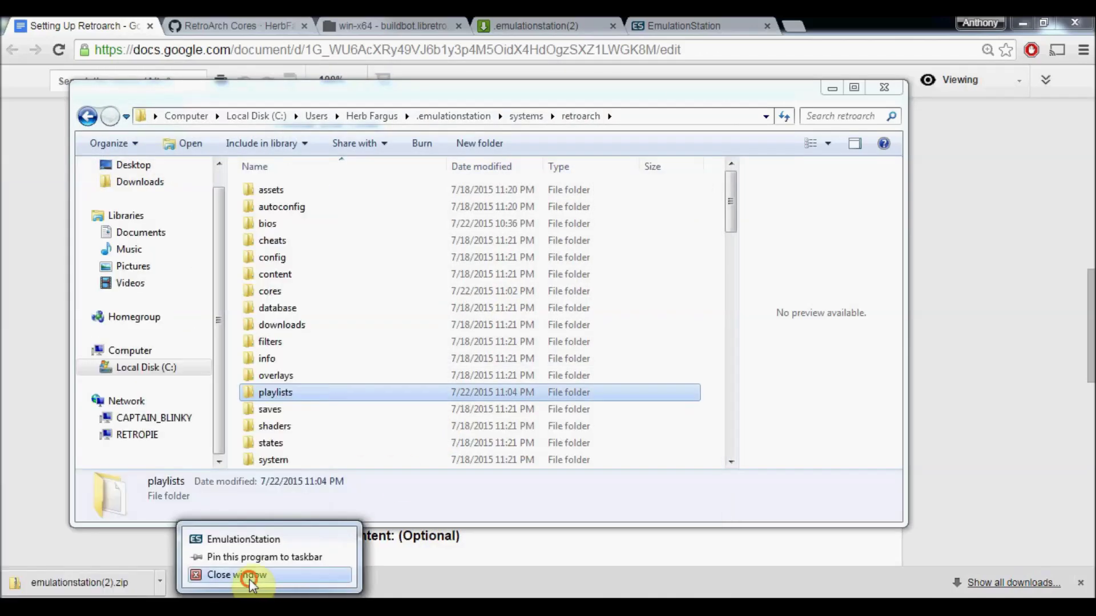
pyautogui.click(220, 575)
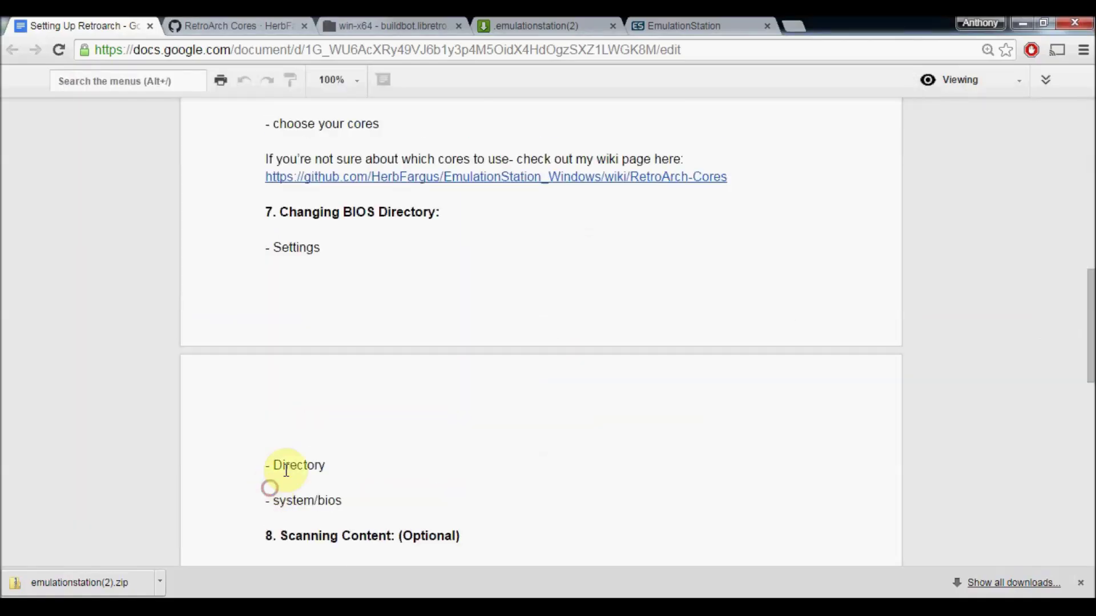
# Step: Read guide section 9, Changing Menu Type, then return to the retroarch folder scrolled to retroarch.exe
pyautogui.moveTo(1090, 288); pyautogui.dragTo(1090, 398)
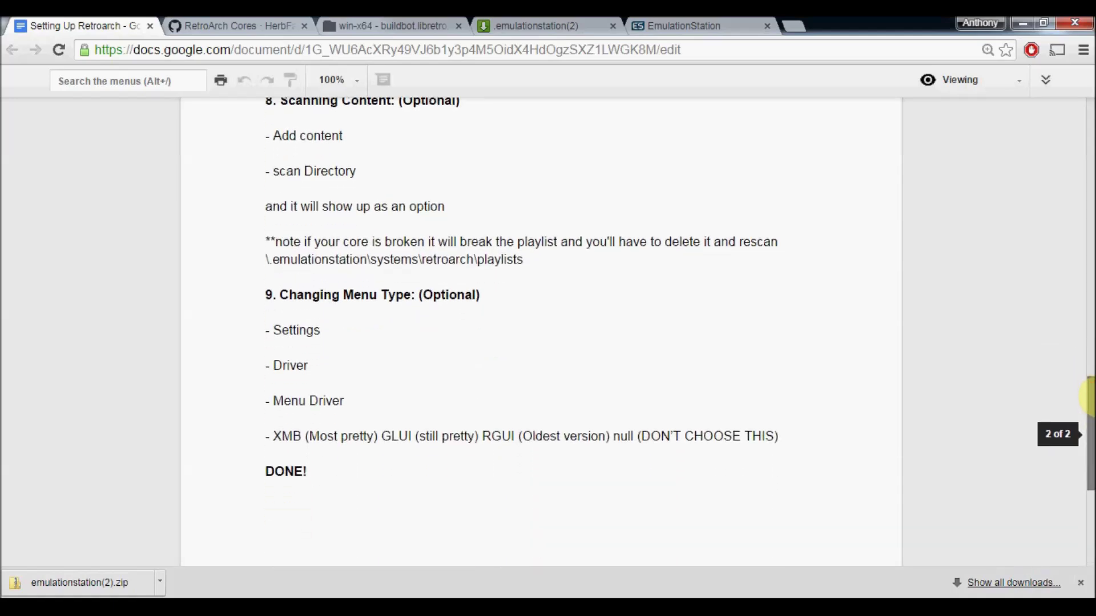
pyautogui.hotkey('alt', 'Tab')
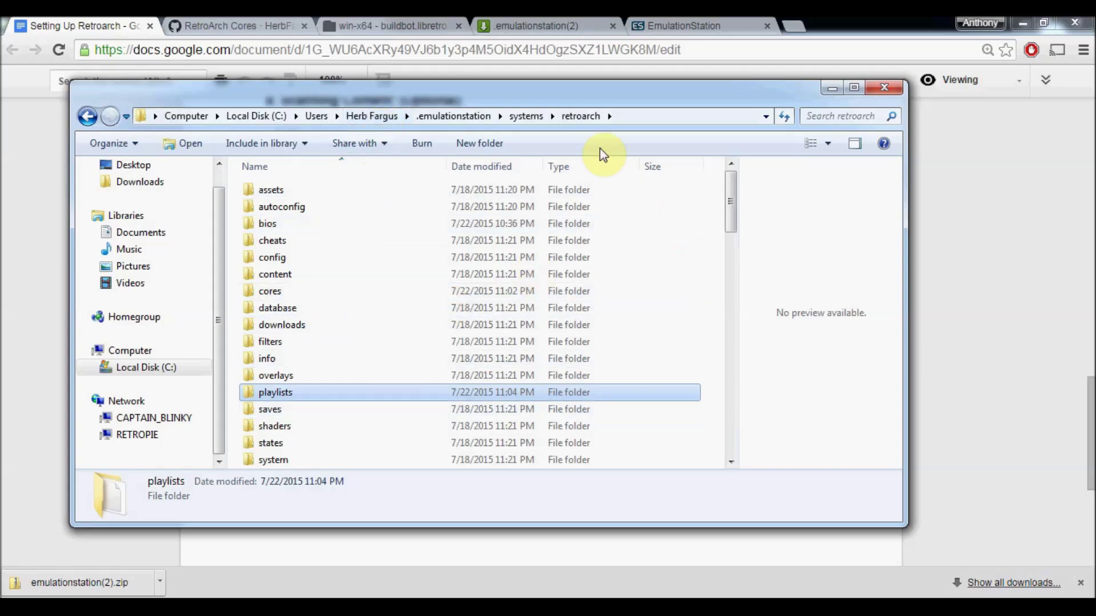
pyautogui.moveTo(731, 194); pyautogui.dragTo(732, 400)
# Step: Launch retroarch.exe and open the Settings Driver list from the main menu
pyautogui.doubleClick(291, 379)
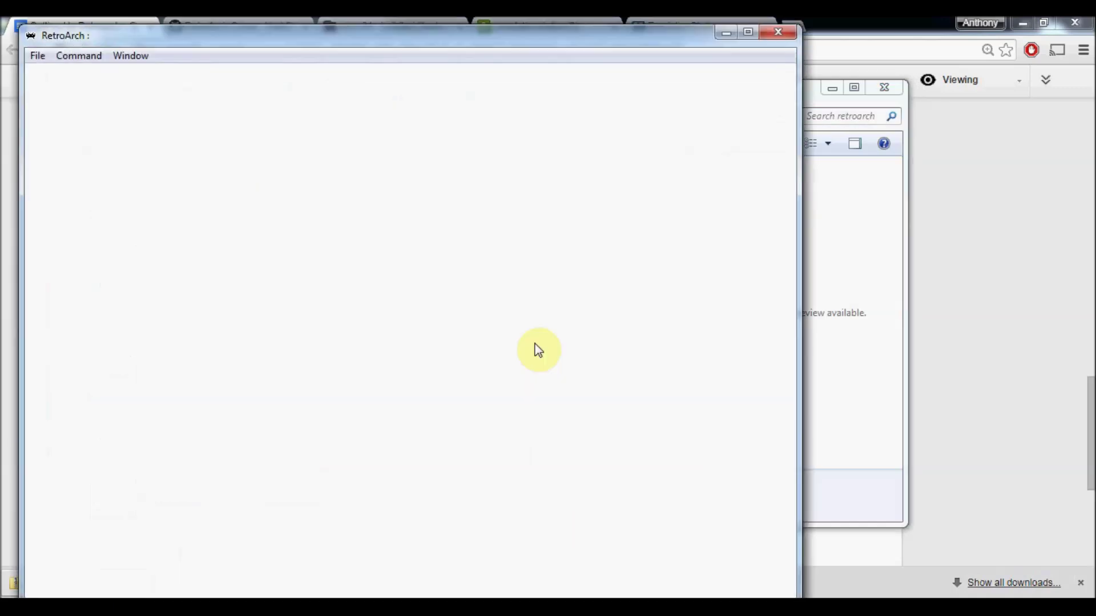
pyautogui.press('Down')
pyautogui.press('Down')
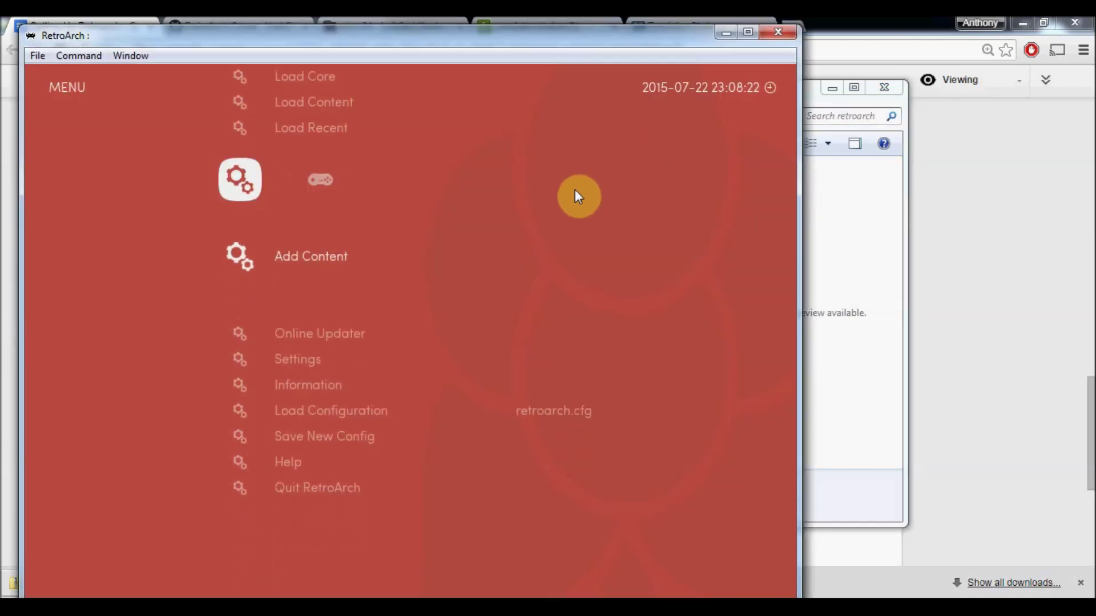
pyautogui.press('Down')
pyautogui.press('Down')
pyautogui.press('Down')
pyautogui.press('Down')
pyautogui.press('Down')
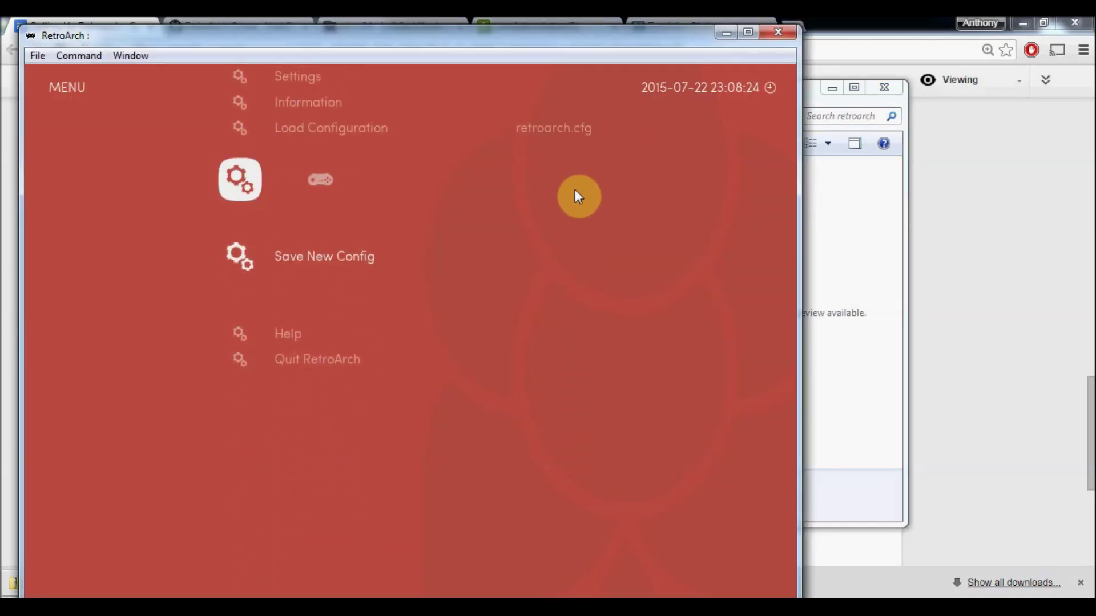
pyautogui.press('Down')
pyautogui.press('Down')
pyautogui.press('Up')
pyautogui.press('Up')
pyautogui.press('Up')
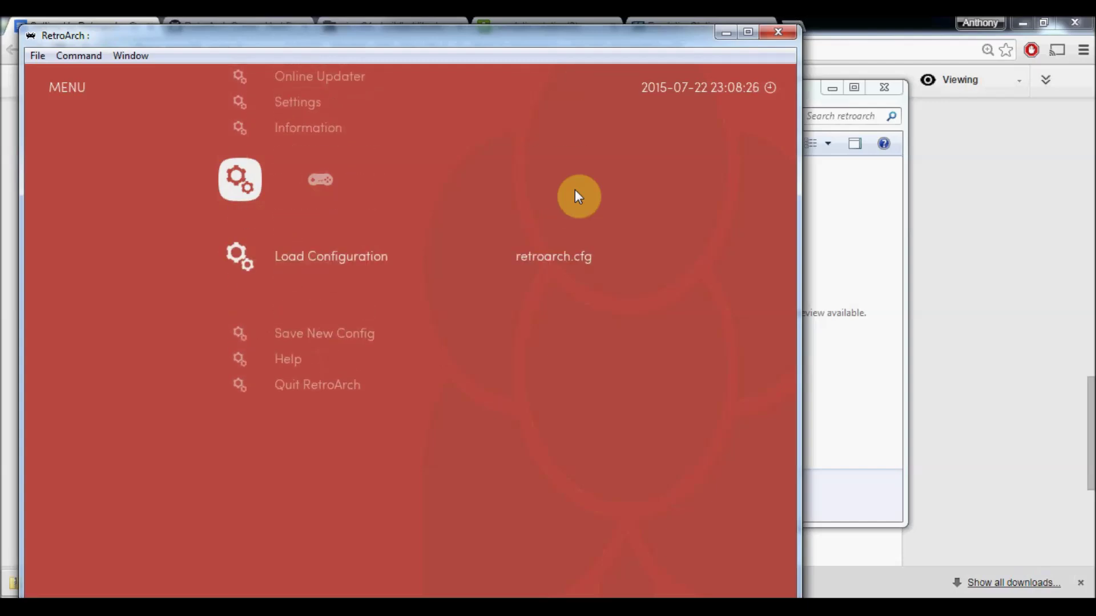
pyautogui.press('Up')
pyautogui.press('Up')
pyautogui.press('Return')
pyautogui.press('Return')
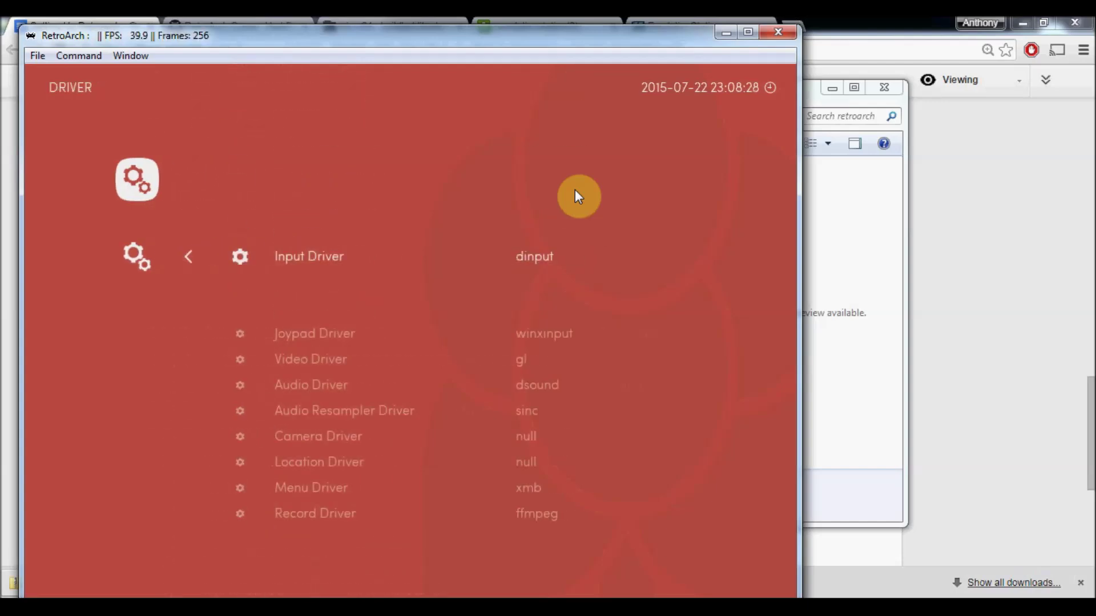
# Step: Cycle the Menu Driver through rgui and null, leaving it at xmb
pyautogui.press('Down')
pyautogui.press('Down')
pyautogui.press('Down')
pyautogui.press('Down')
pyautogui.press('Down')
pyautogui.press('Down')
pyautogui.press('Down')
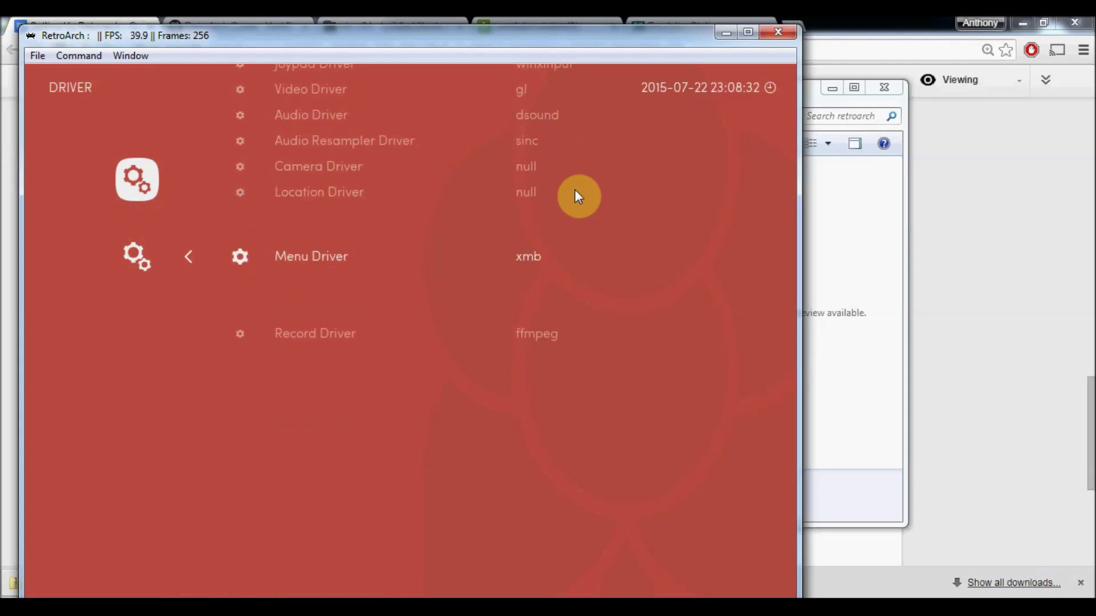
pyautogui.press('Left')
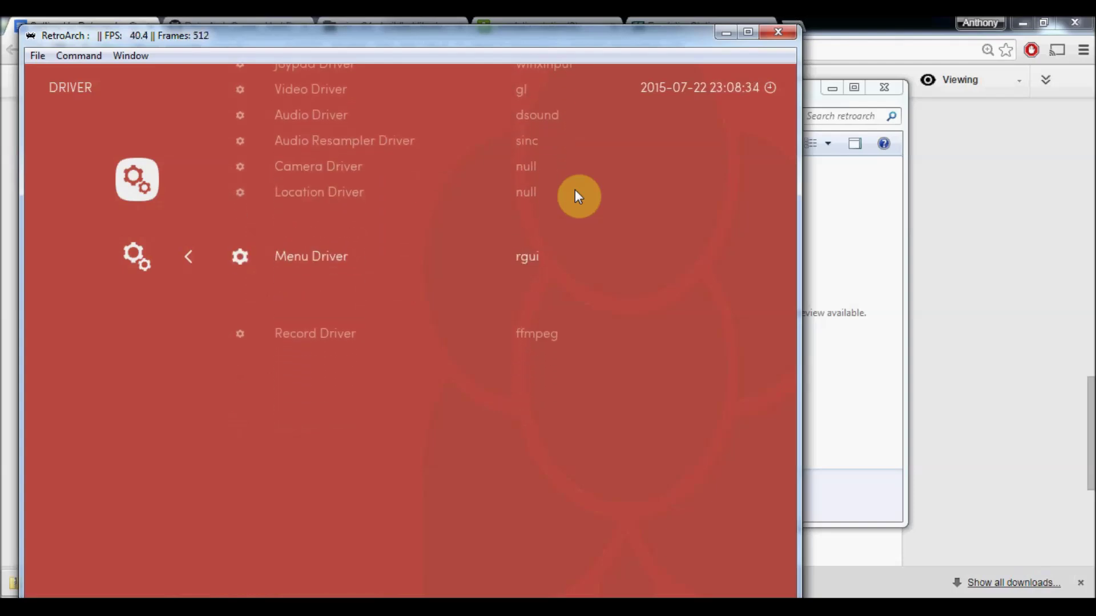
pyautogui.press('Left')
pyautogui.press('Right')
pyautogui.press('Right')
pyautogui.press('Up')
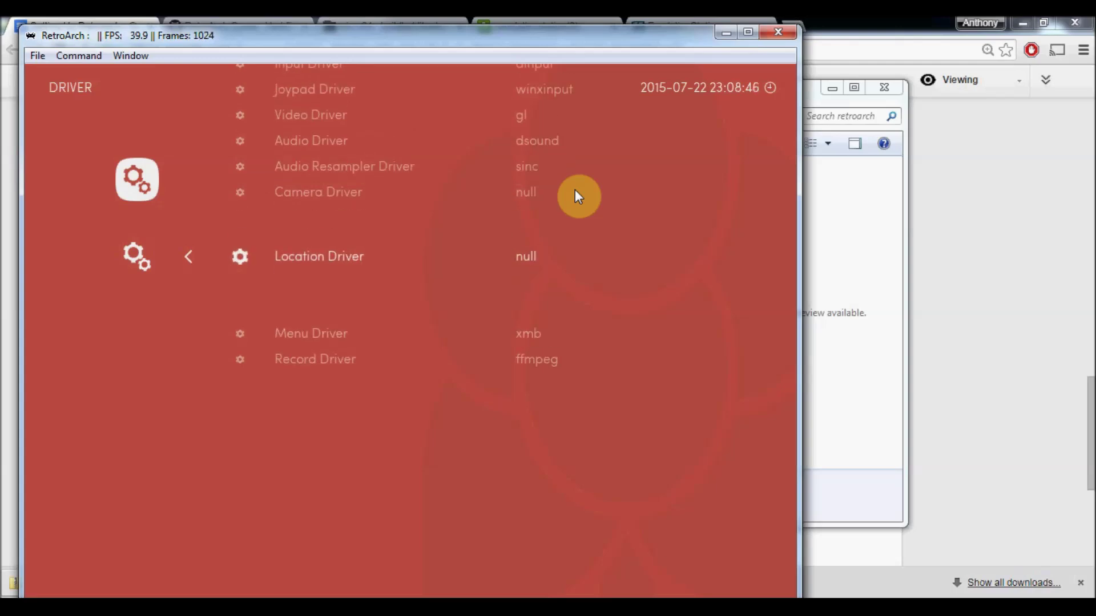
# Step: Close RetroArch to return to the EmulationStation Download page in Chrome
pyautogui.click(749, 29)
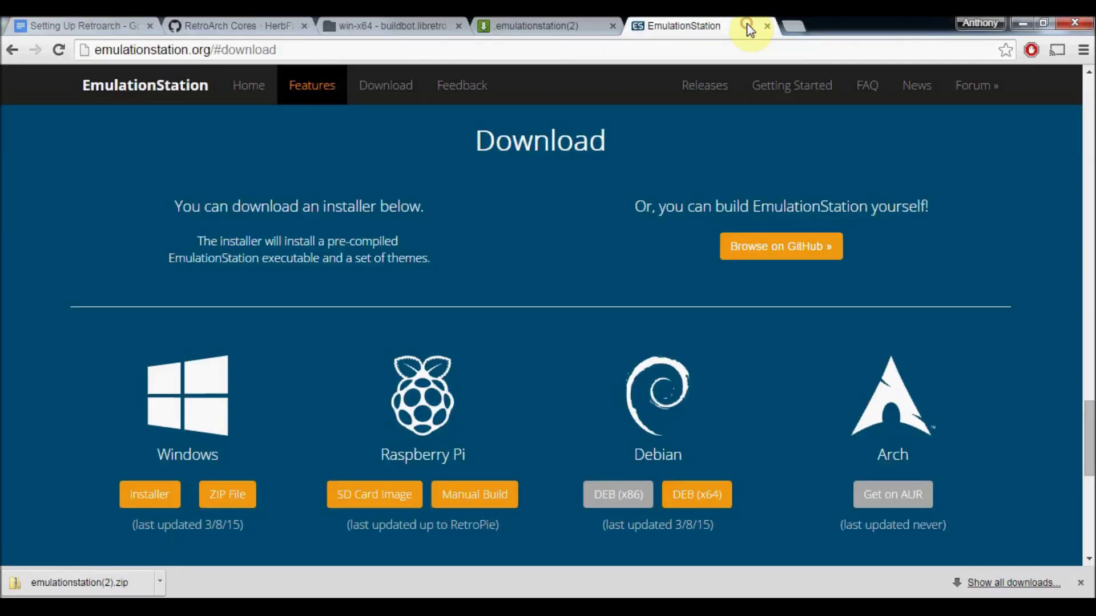